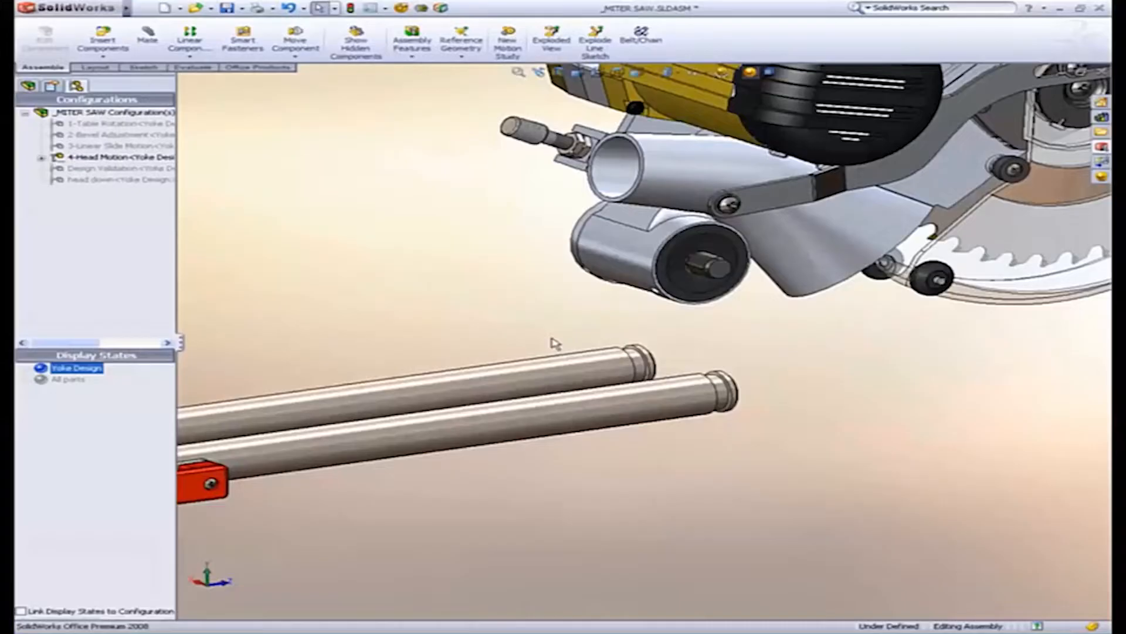
Create a new part from the Part template in Saw Templates and start a sketch on the Front Plane
click(165, 8)
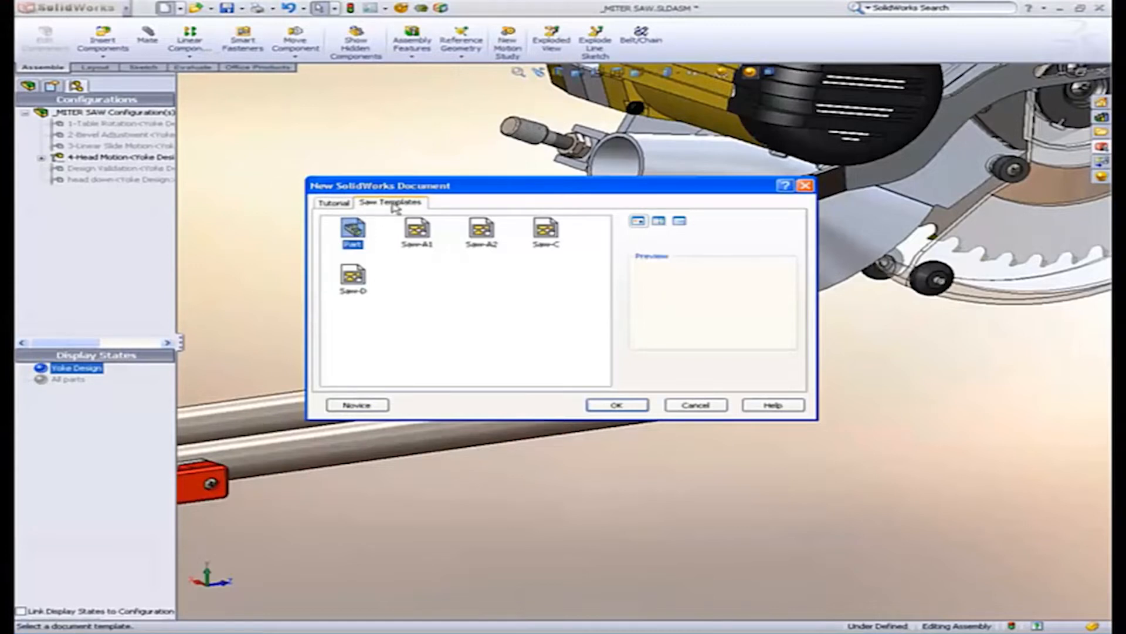
double_click(355, 232)
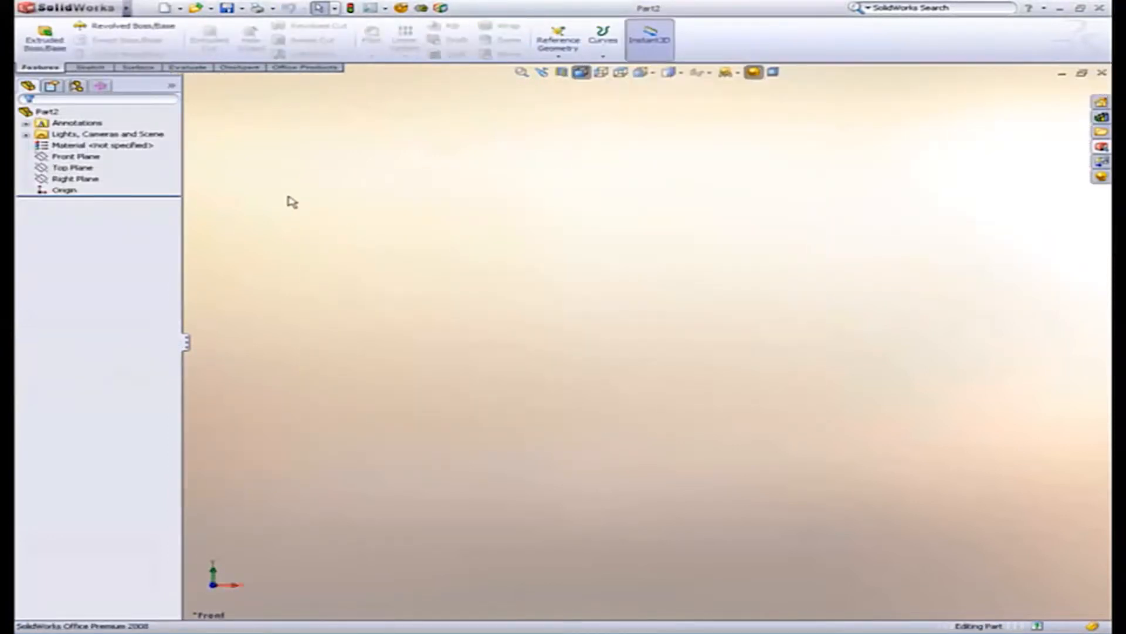
click(94, 157)
click(105, 141)
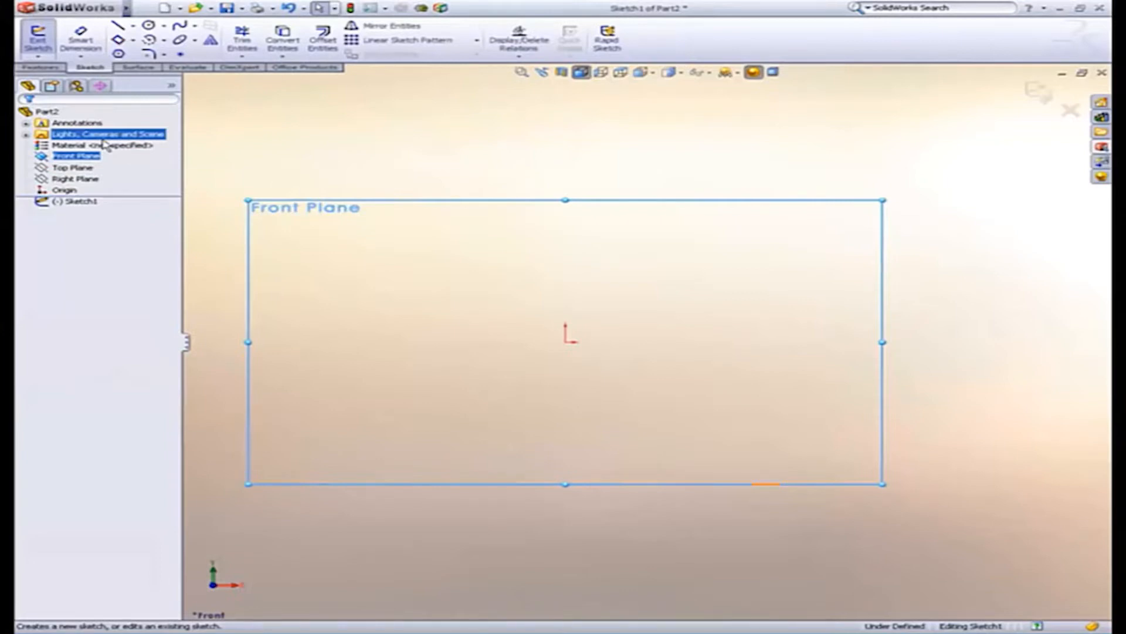
Sketch two circles level with the origin, one on each side, the right one about 17.8 mm in radius
key(s)
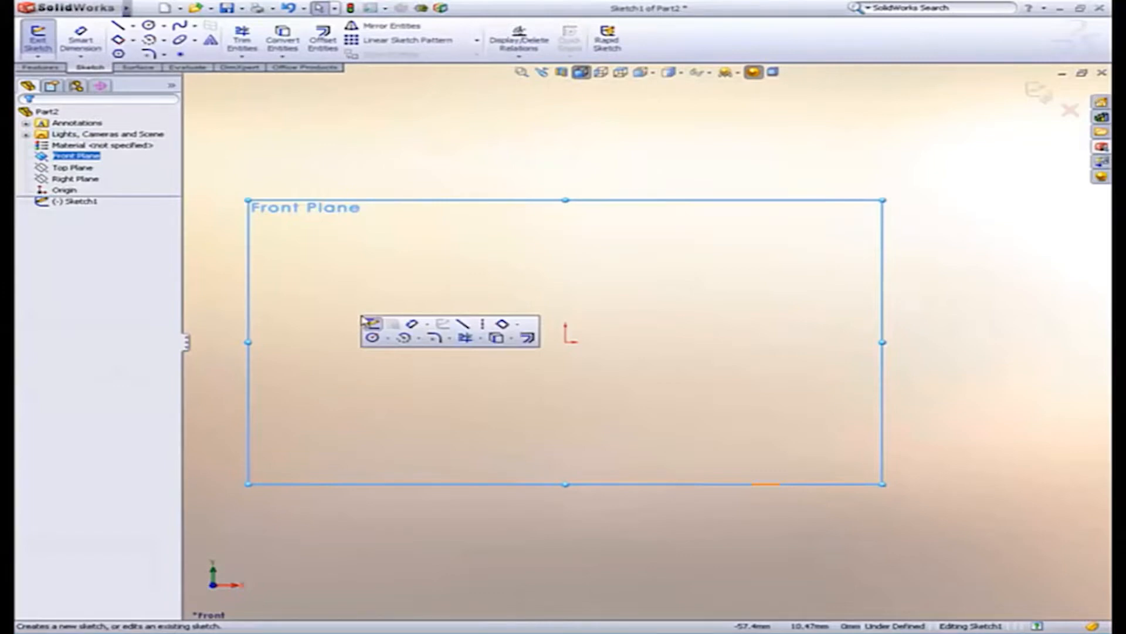
click(372, 337)
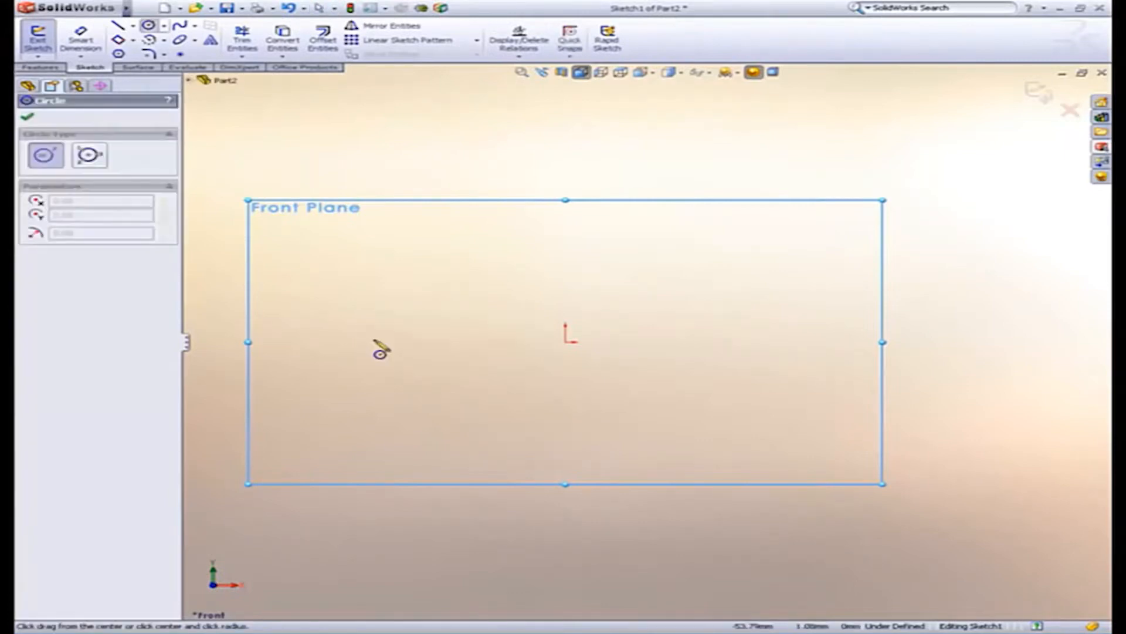
click(431, 342)
click(508, 311)
click(730, 342)
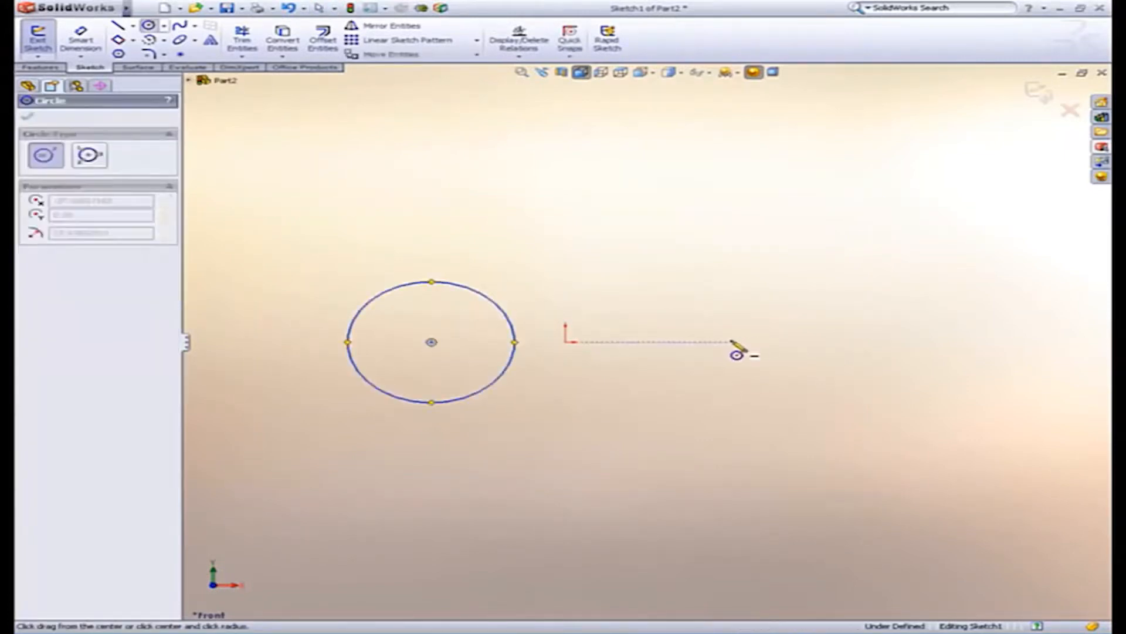
click(775, 298)
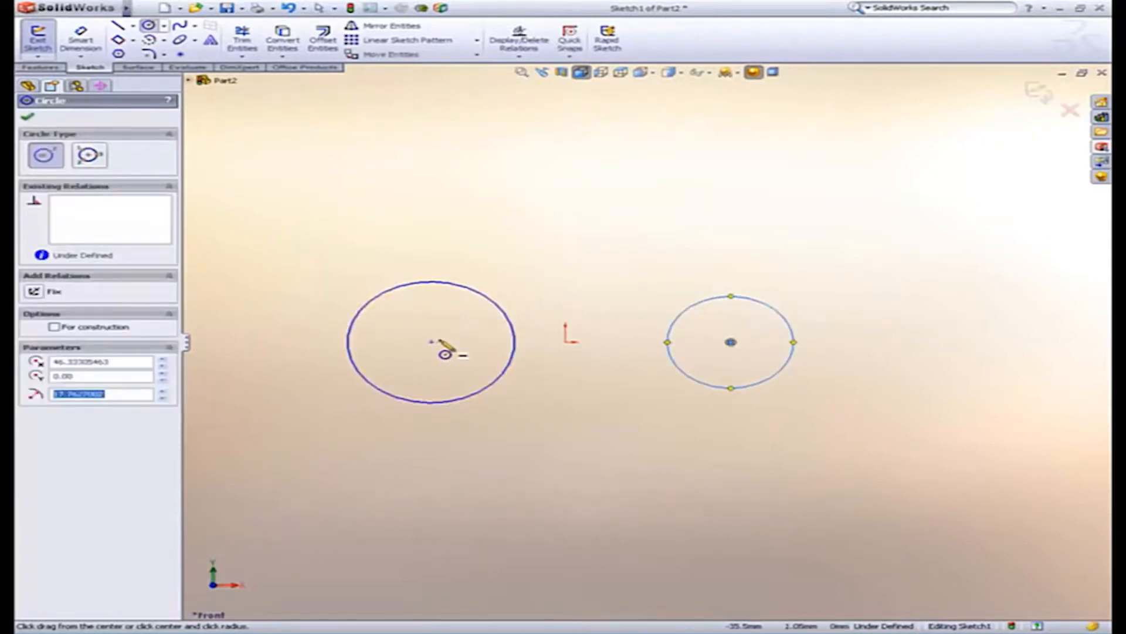
Draw a horizontal centerline about 84 mm long from the right circle's center to the left circle's center
key(s)
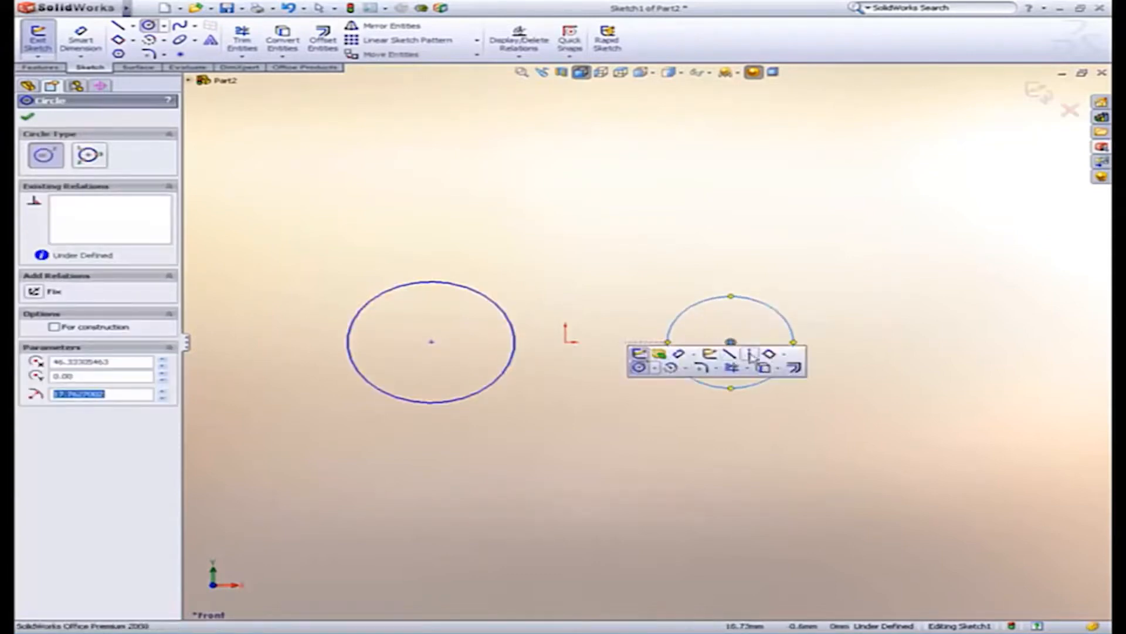
click(729, 354)
click(730, 342)
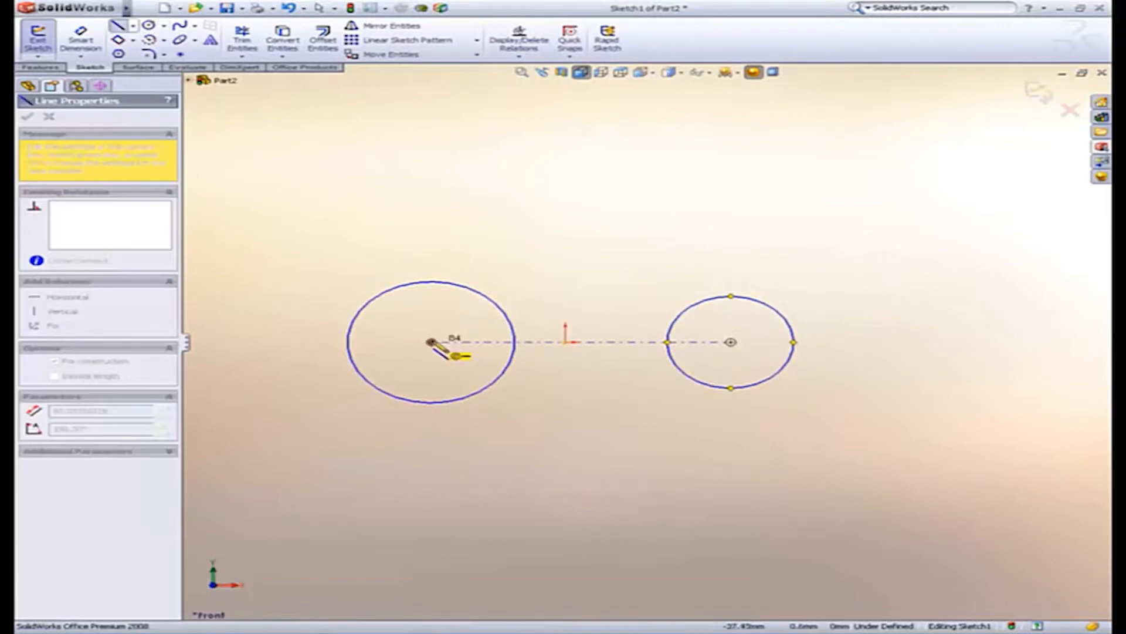
click(431, 341)
key(s)
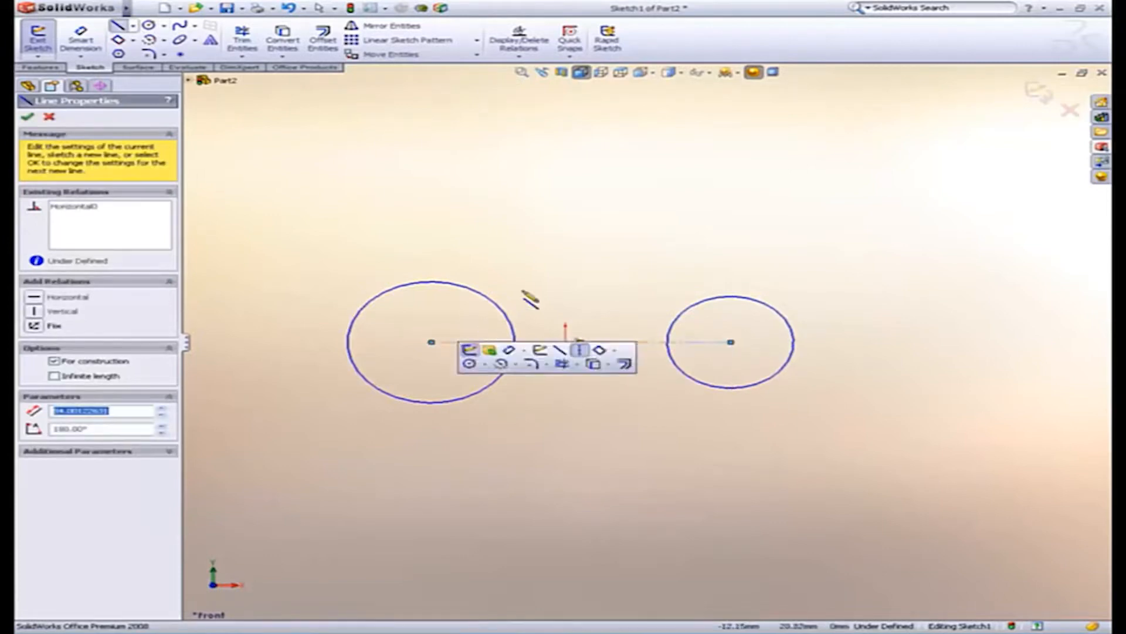
key(Escape)
Shift the left circle outward and add a Midpoint relation between the centerline and the origin
drag(435, 285, 389, 347)
key(Escape)
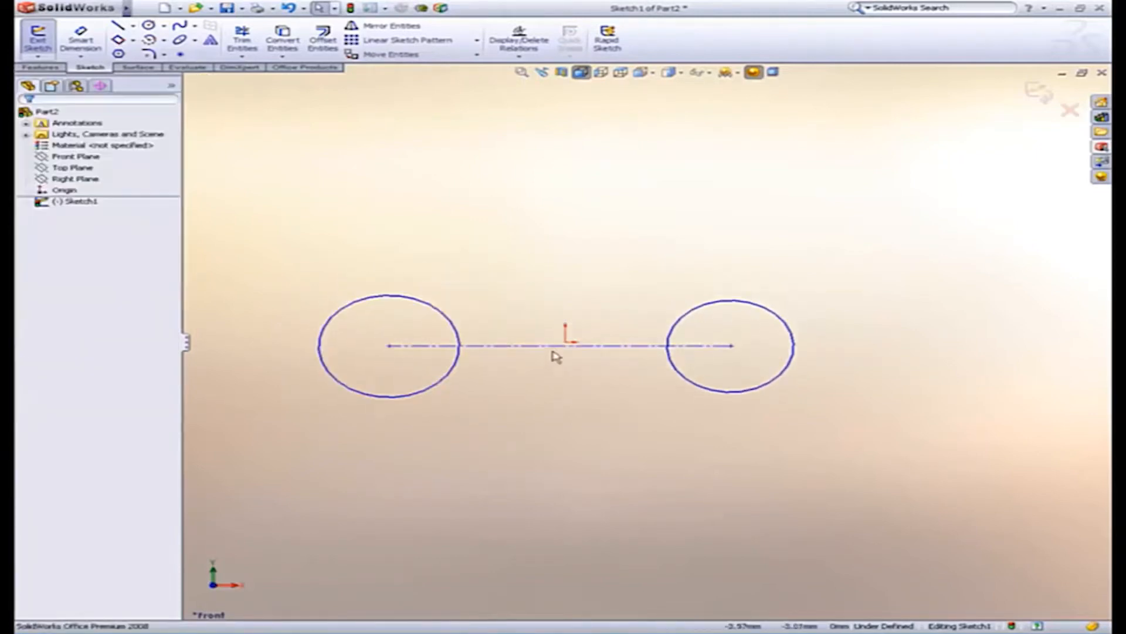
click(545, 346)
ctrl+click(565, 343)
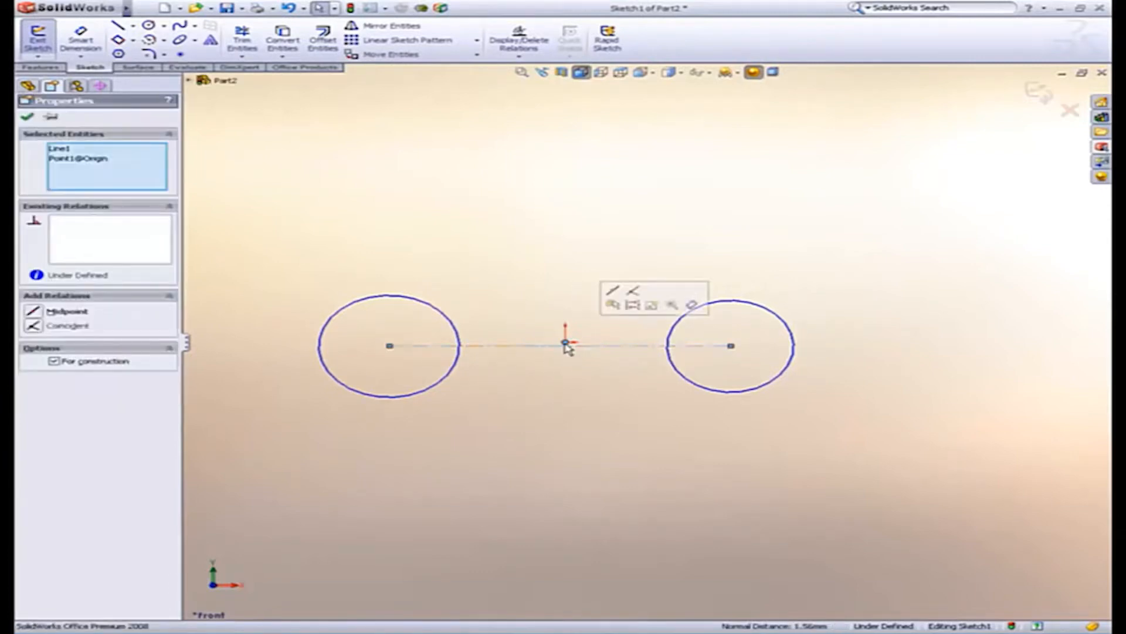
click(613, 290)
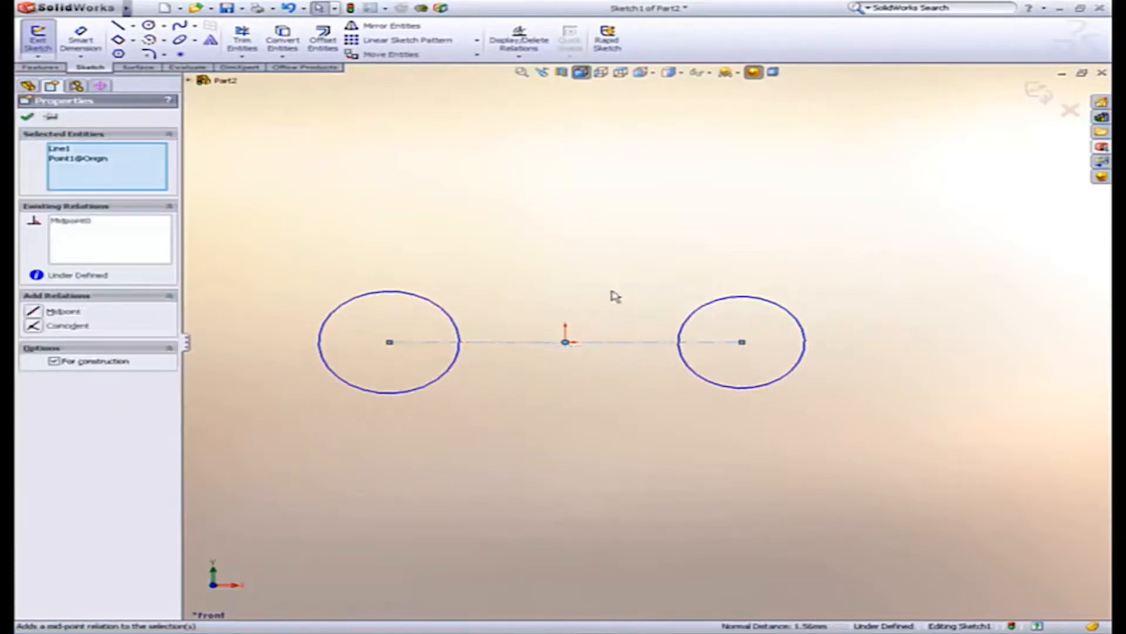
Make the two circles equal in size and move the left circle's center slightly toward the origin
drag(714, 320, 350, 292)
click(522, 254)
click(498, 272)
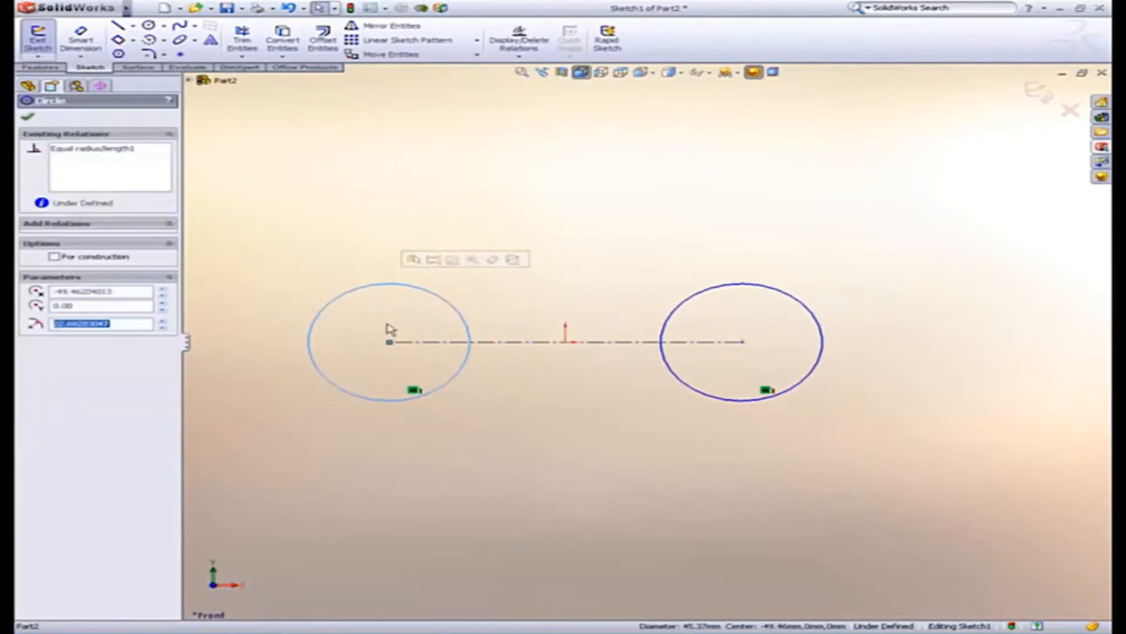
mouse_move(389, 342)
mouse_down()
mouse_move(423, 343)
mouse_move(391, 342)
mouse_up()
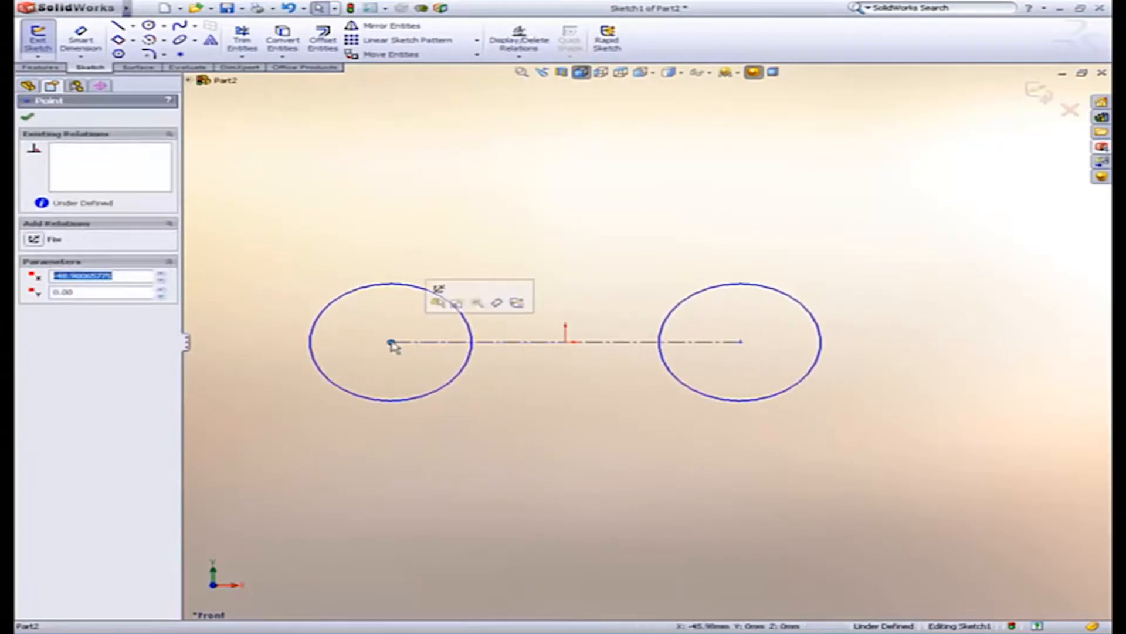
Dimension the left circle's diameter as 30 mm
click(498, 301)
click(350, 292)
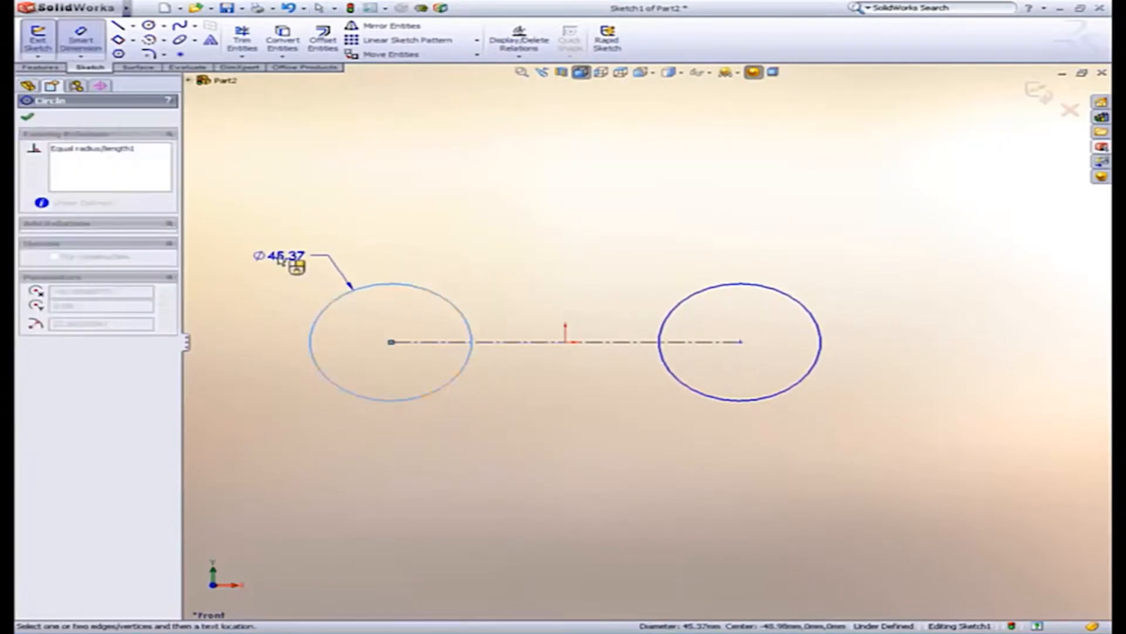
click(285, 263)
text(30)
key(Return)
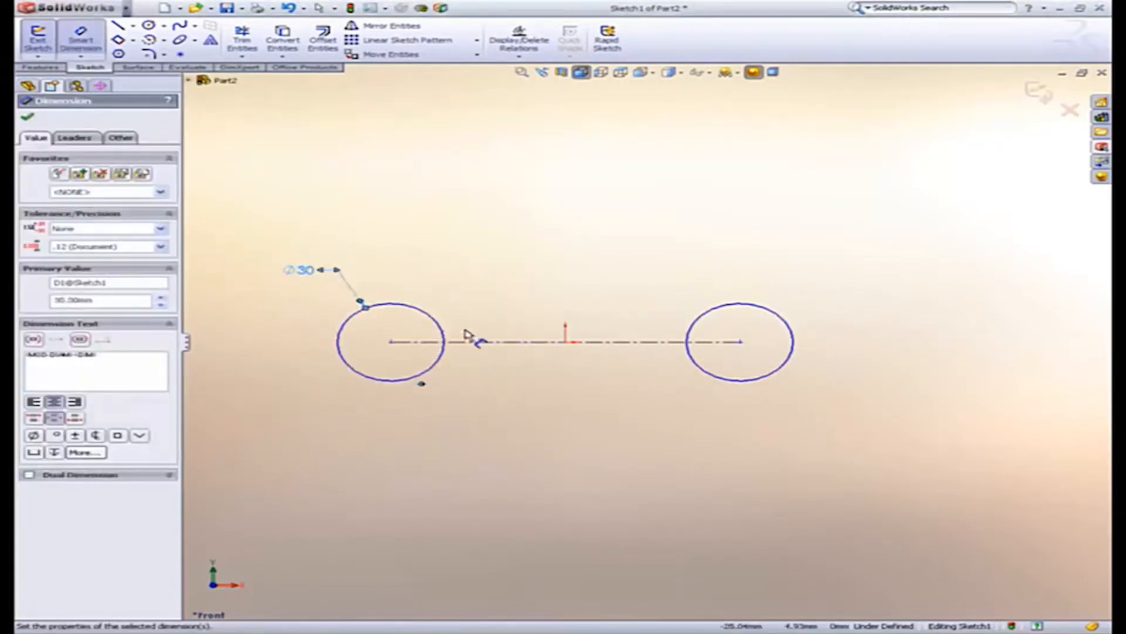
Dimension the centerline between the circle centers as 80 mm
click(495, 342)
click(524, 424)
text(80)
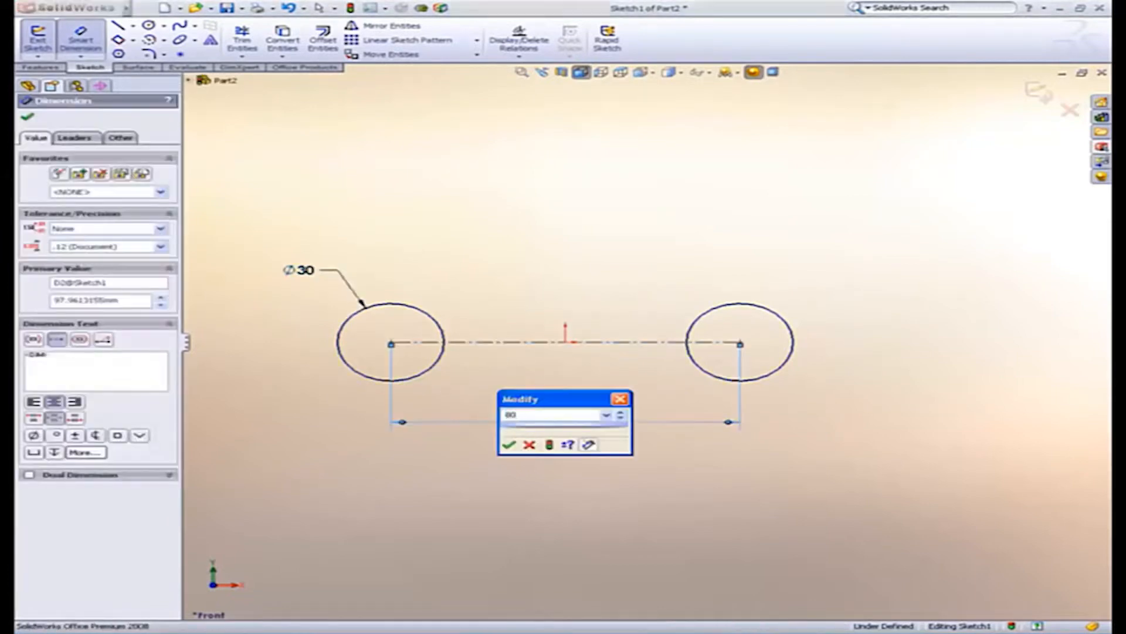
key(Return)
key(Escape)
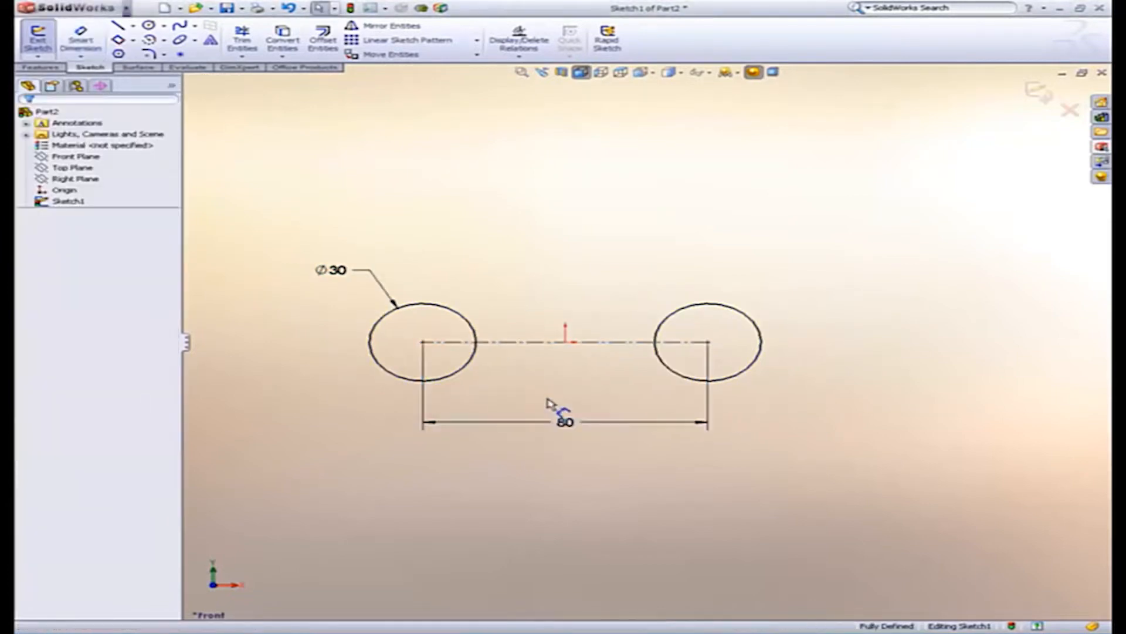
Sketch a center rectangle from the origin enclosing both circles, about 118 mm wide and 47 mm high
mouse_move(546, 402)
ctrl+middle_down()
mouse_move(543, 389)
mouse_move(561, 385)
ctrl+middle_up()
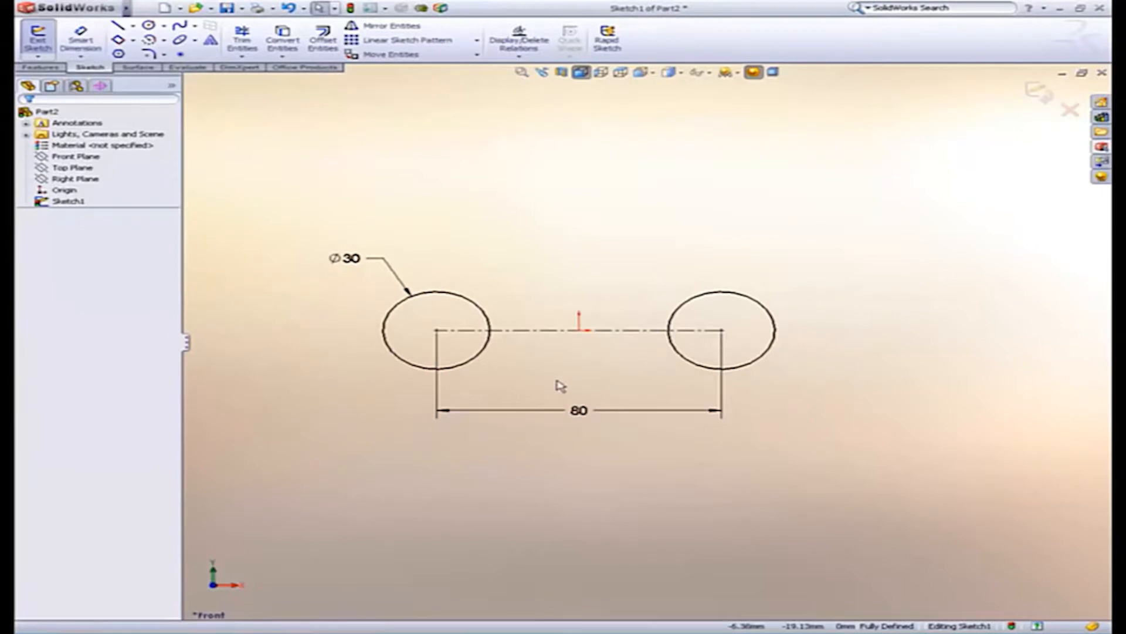
key(s)
click(713, 389)
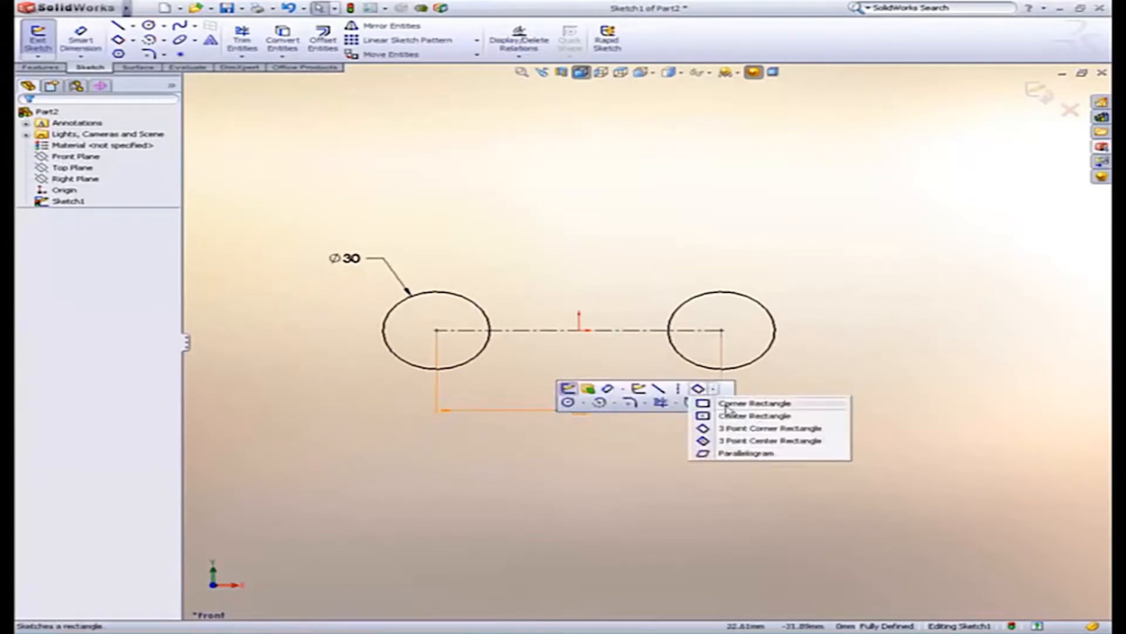
click(730, 415)
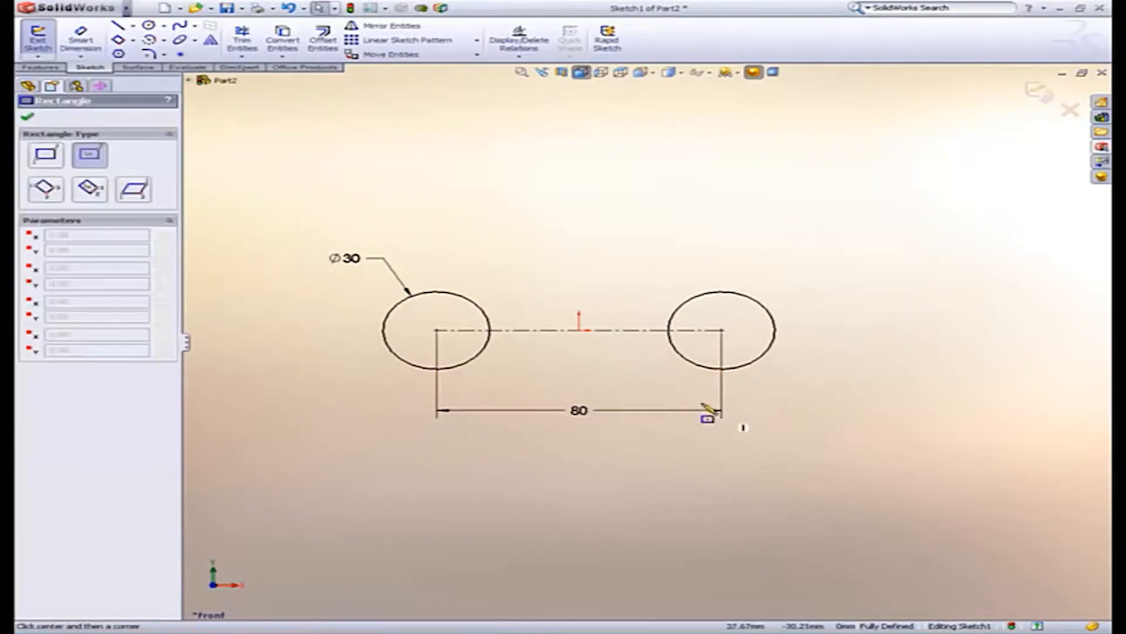
click(579, 330)
click(790, 391)
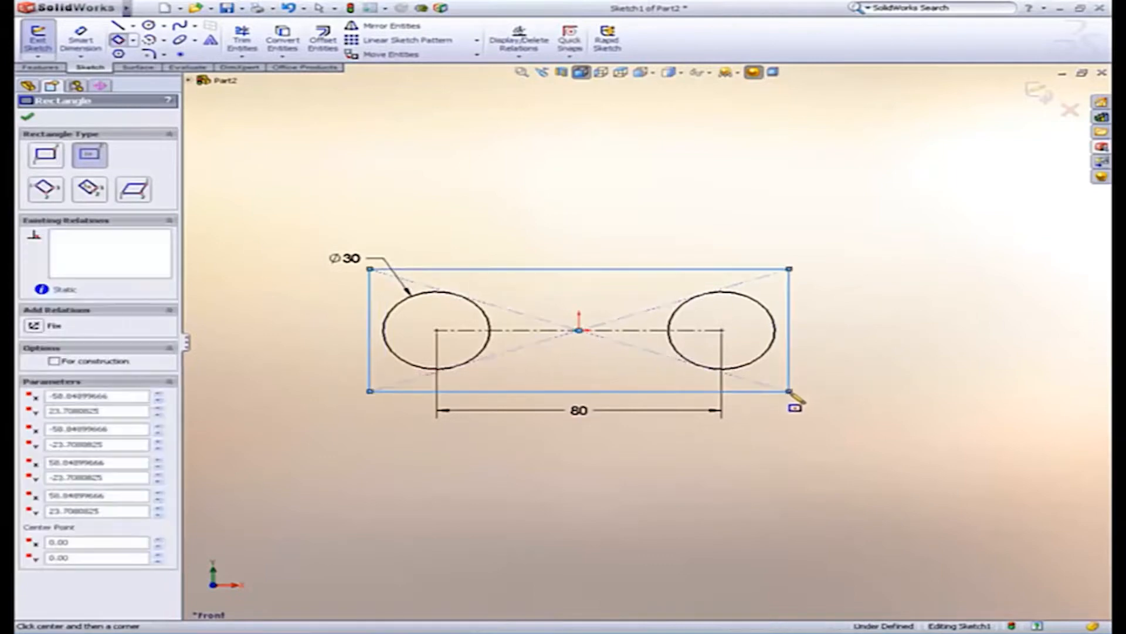
Dimension the rectangle's right side, setting the height to 40 mm
key(s)
click(813, 396)
click(790, 375)
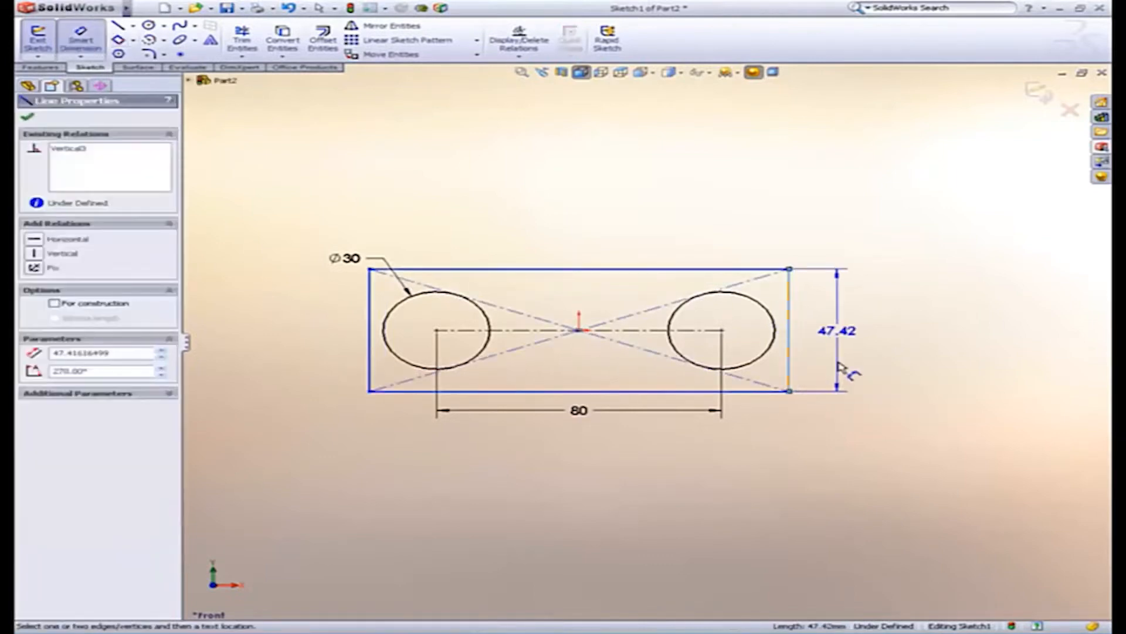
click(839, 370)
text(40)
key(Return)
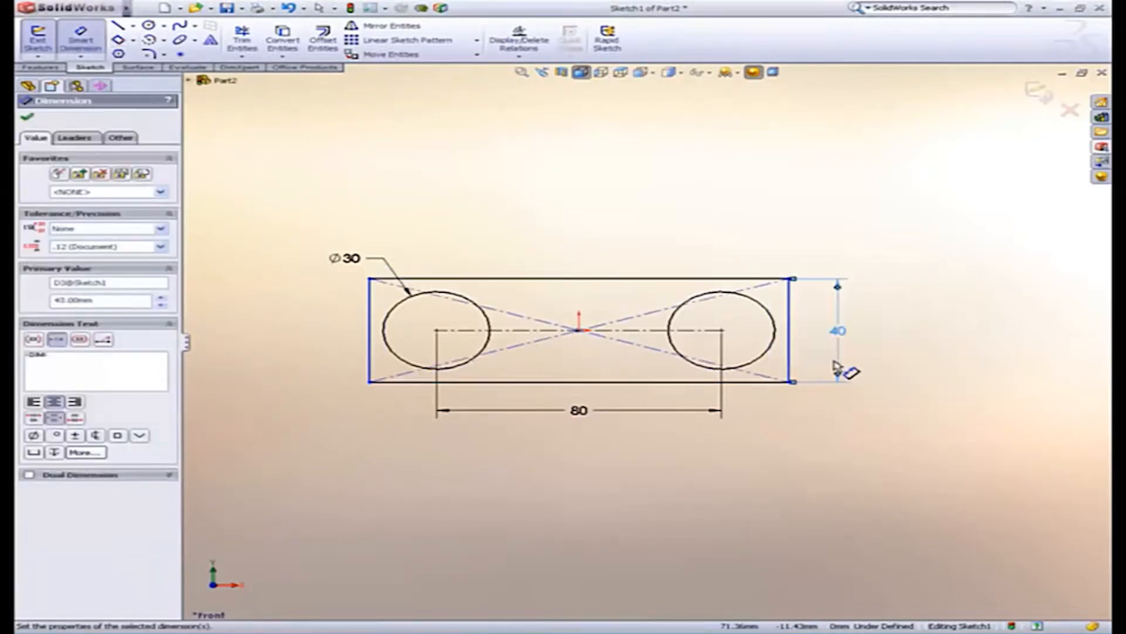
Dimension the rectangle's lower side, setting the width to 120 mm, and exit the sketch
click(768, 385)
click(671, 463)
text(120)
key(Return)
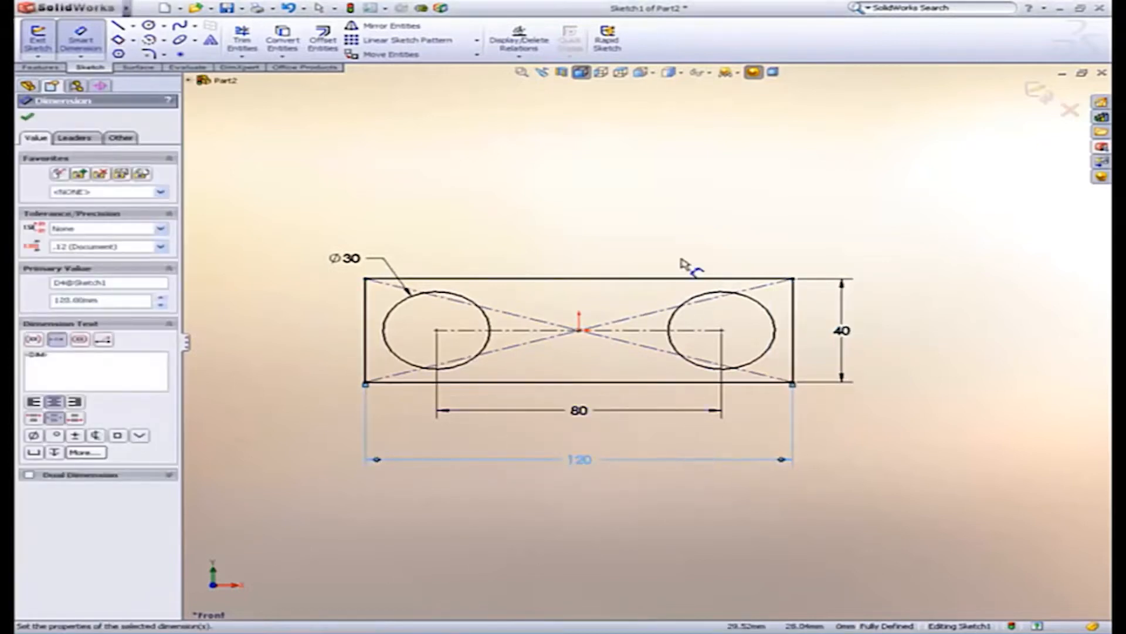
key(Escape)
key(Escape)
key(ctrl+b)
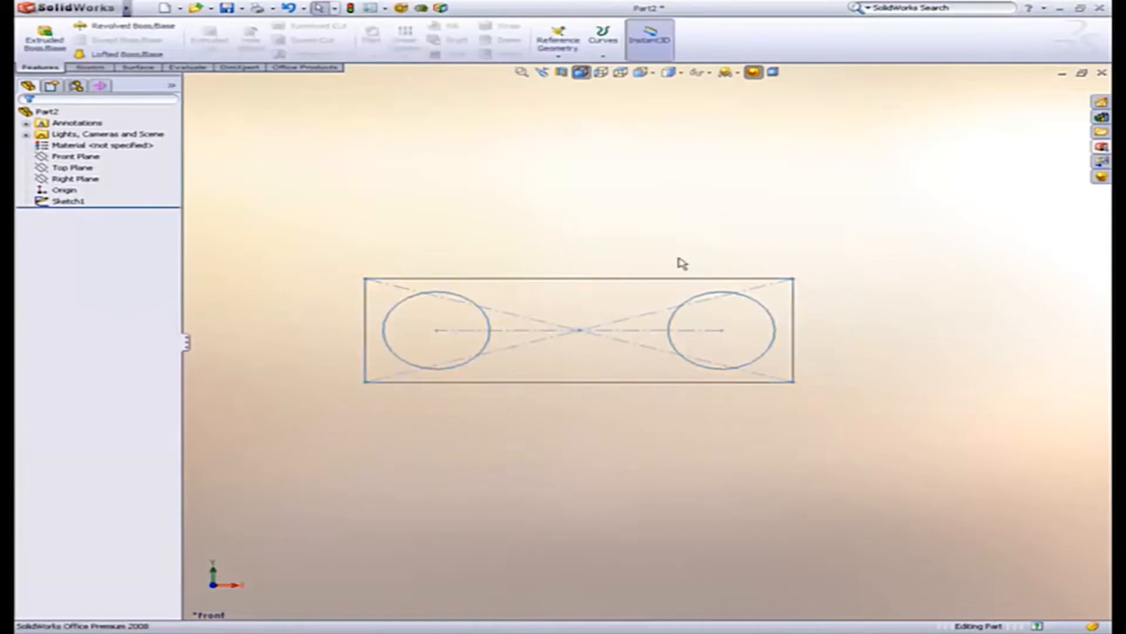
Extrude the rectangle forward with Instant3D into a block, leaving the two circles as through holes
mouse_move(681, 262)
middle_down()
mouse_move(646, 269)
mouse_move(593, 314)
mouse_move(597, 332)
middle_up()
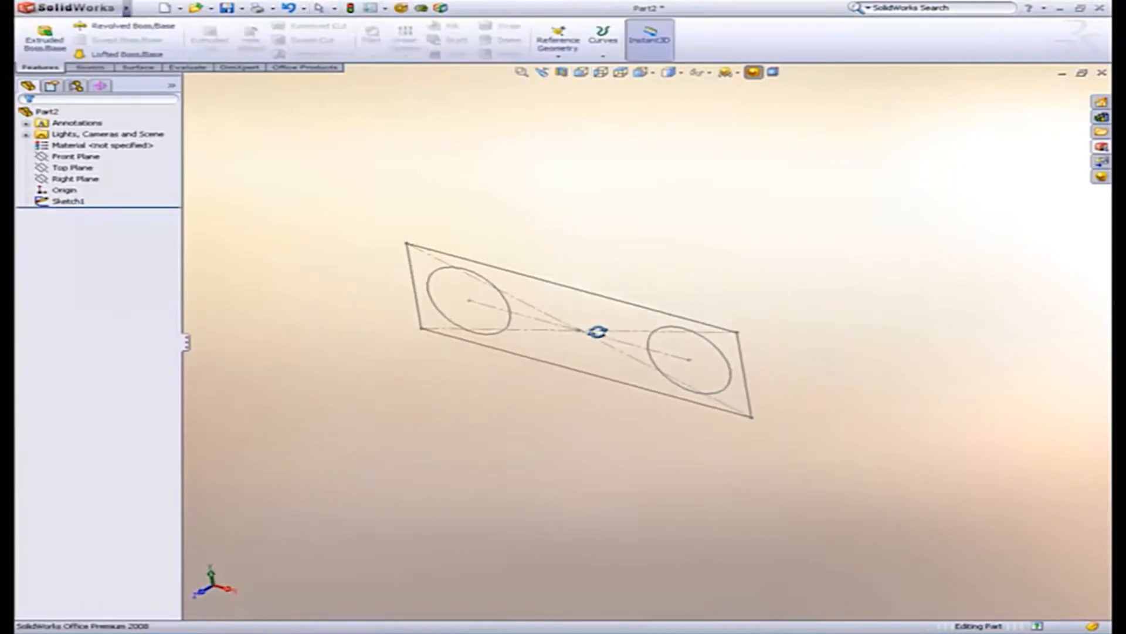
click(584, 302)
mouse_move(558, 307)
mouse_down()
mouse_move(594, 301)
mouse_move(607, 274)
mouse_move(443, 376)
mouse_move(587, 273)
mouse_move(474, 349)
mouse_move(452, 395)
mouse_up()
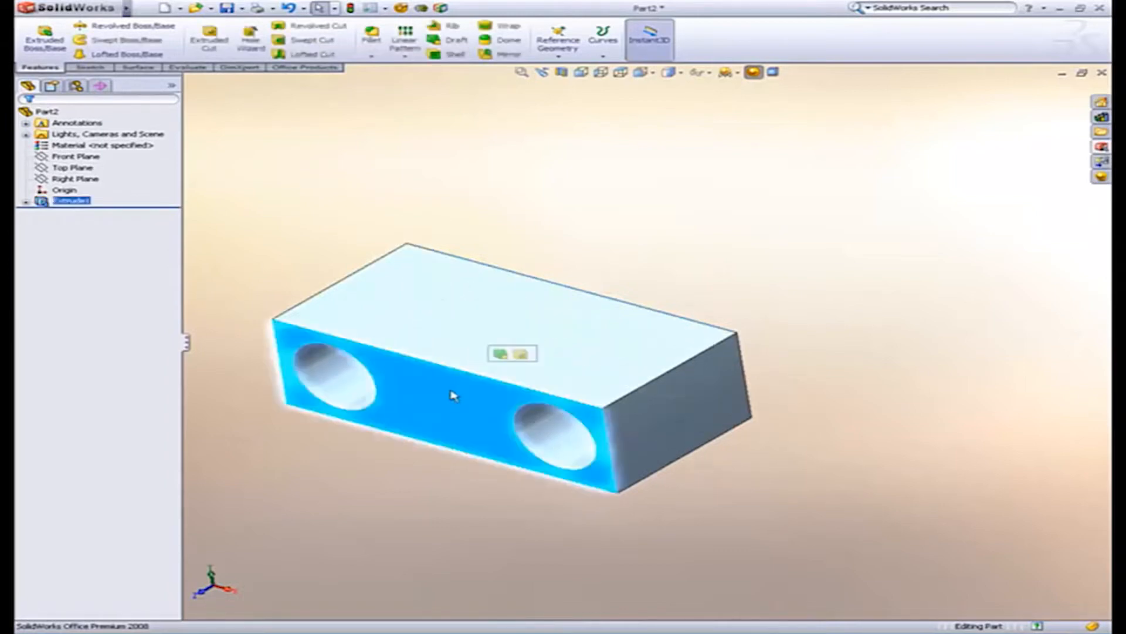
click(659, 294)
Start a new sketch on the block's right end face
middle_drag(581, 370, 538, 372)
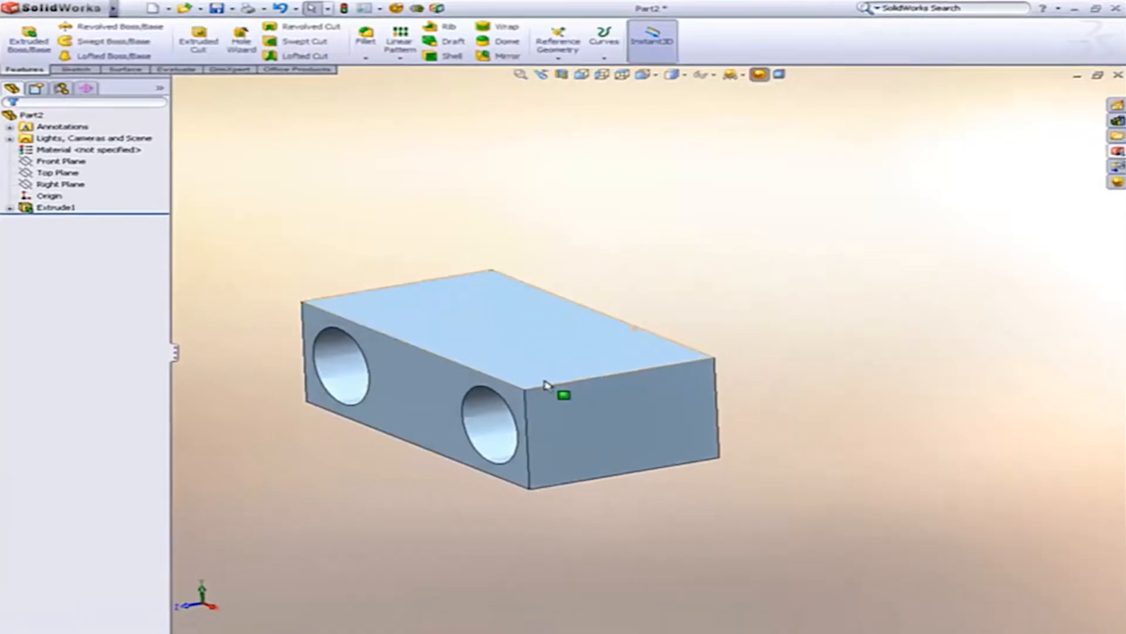
click(545, 384)
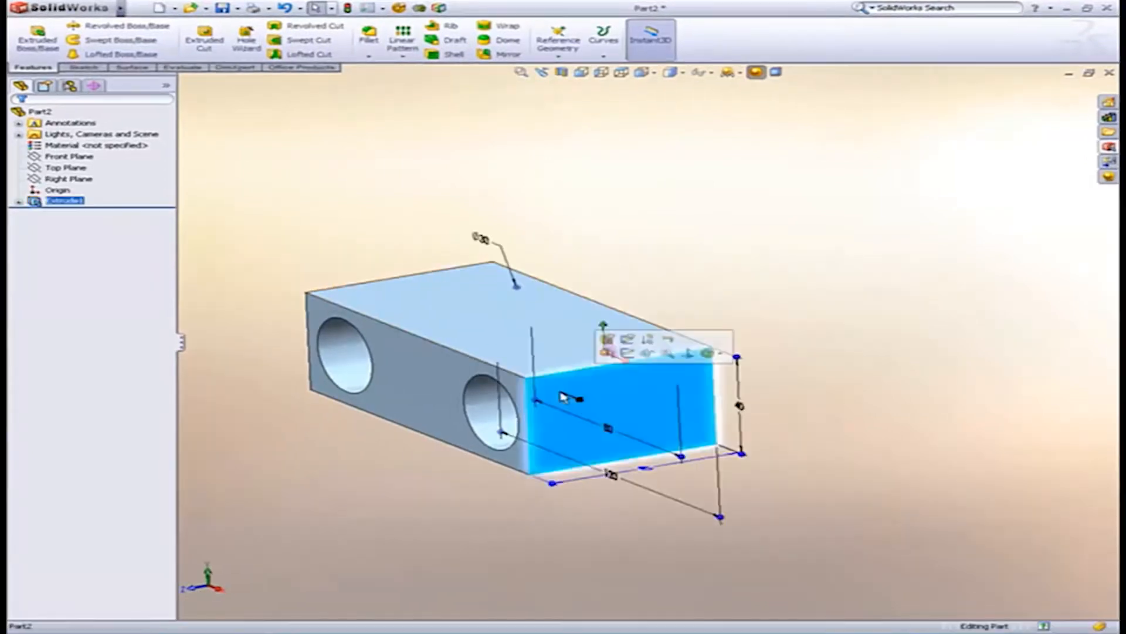
click(628, 356)
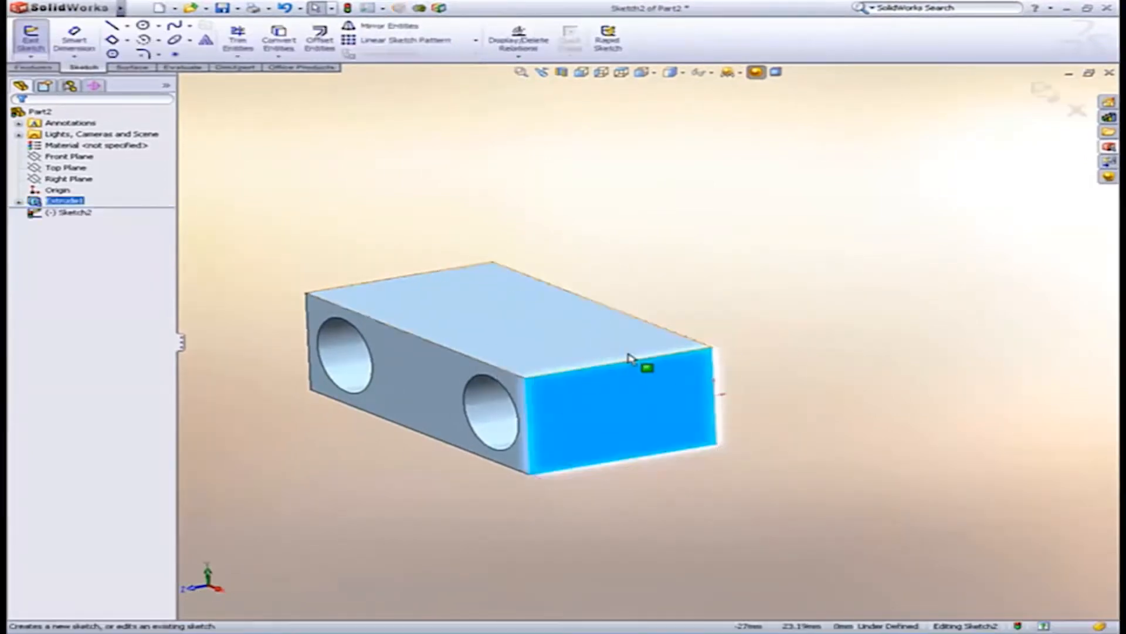
Sketch a three-point rectangle about 60 × 49 mm standing upward from the end face's upper edge, using the edge's corners
key(s)
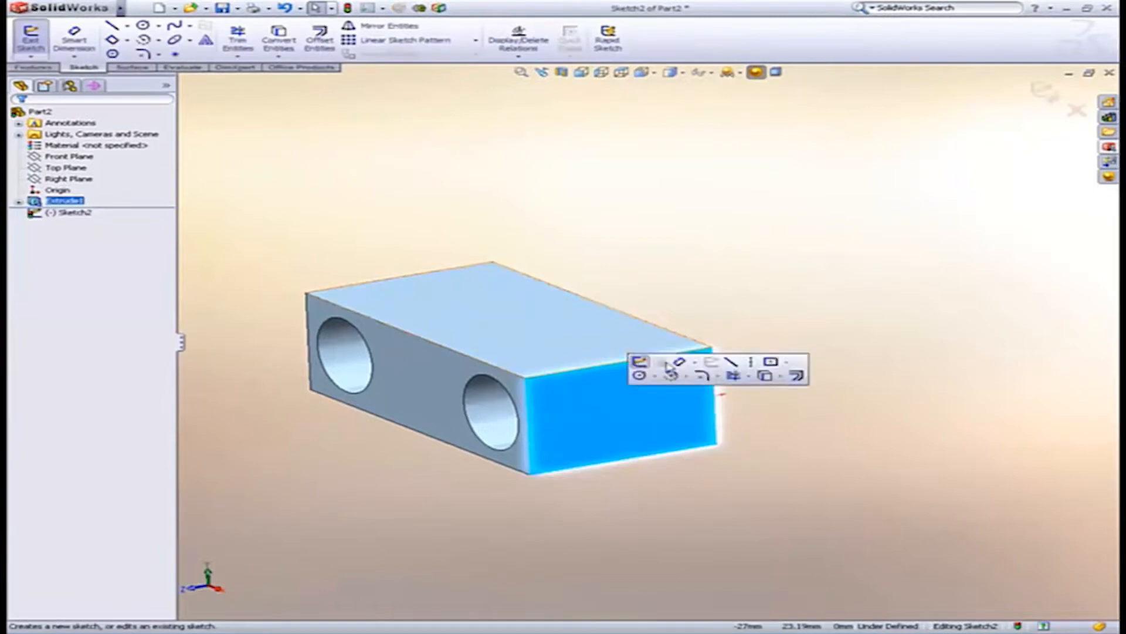
click(786, 362)
click(801, 402)
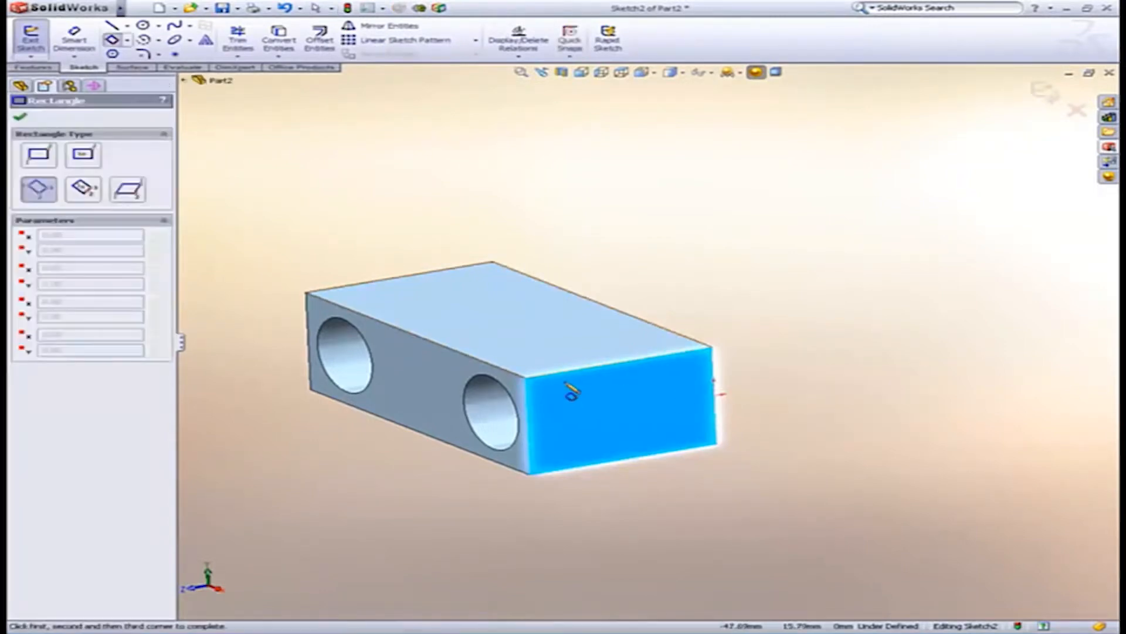
click(525, 376)
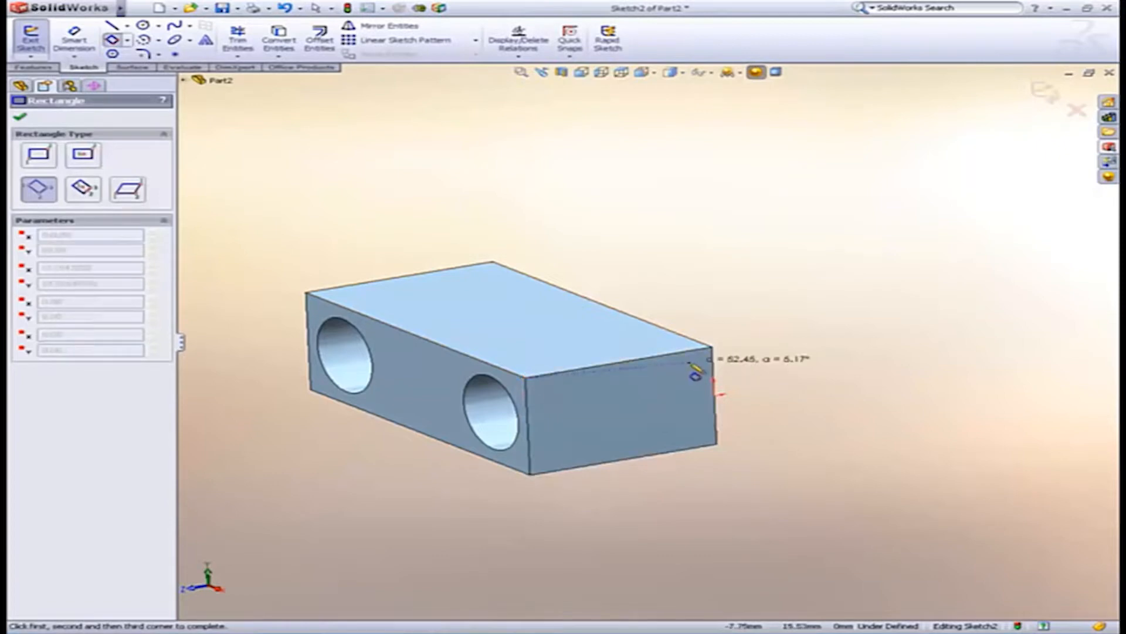
click(712, 347)
click(706, 230)
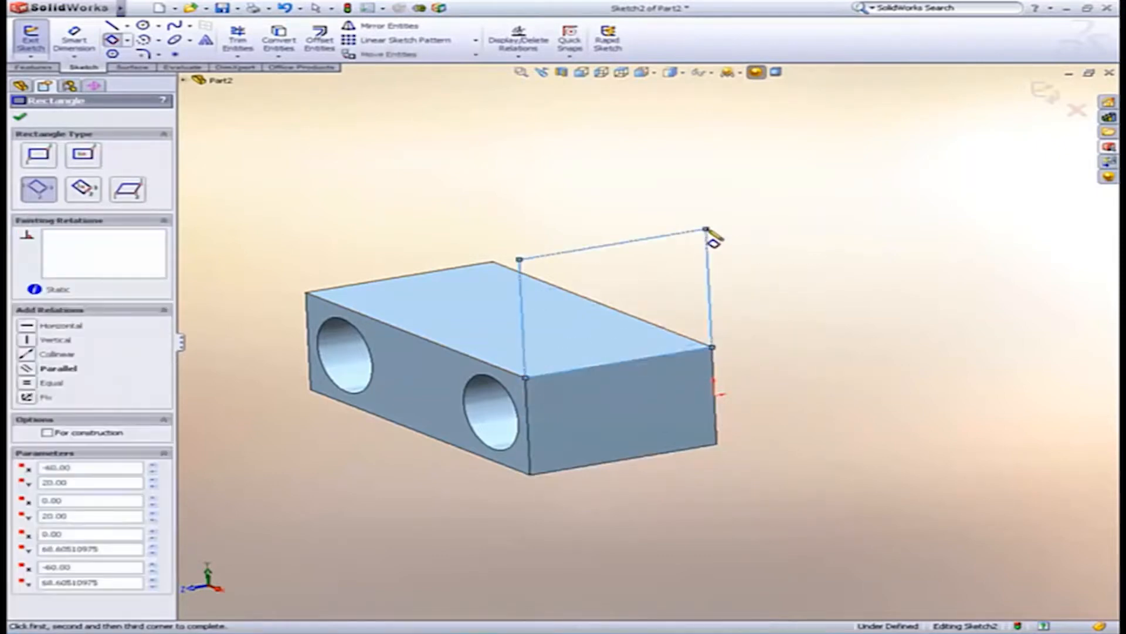
key(Escape)
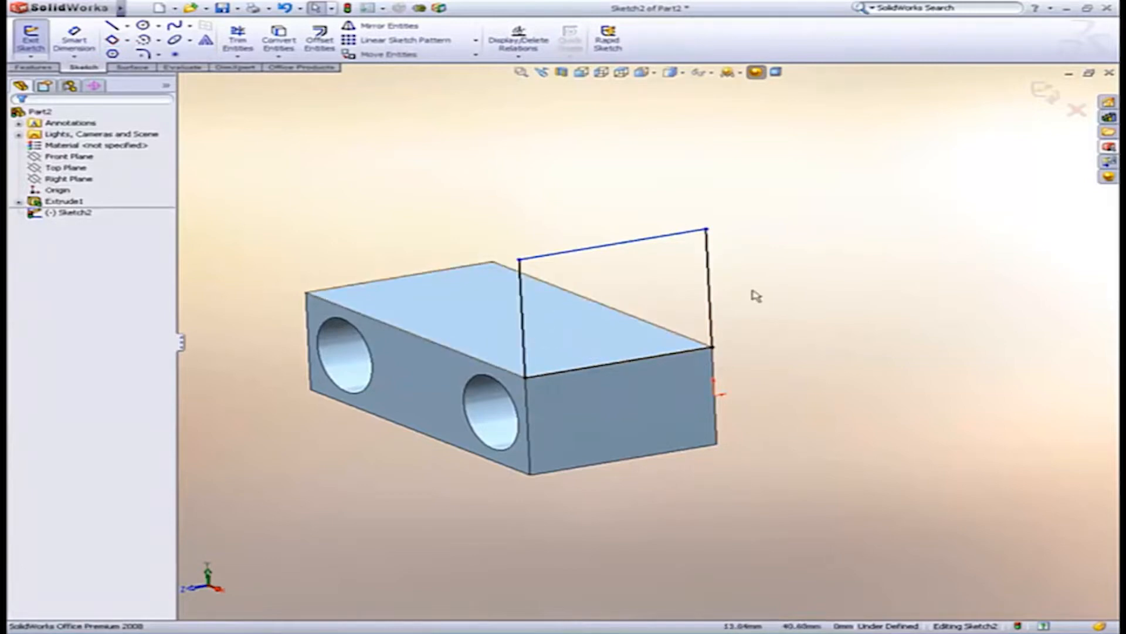
Sketch concentric circles of about 25 and 78 mm diameter centred on the rectangle's upper line, the larger through its far corner
key(s)
click(764, 312)
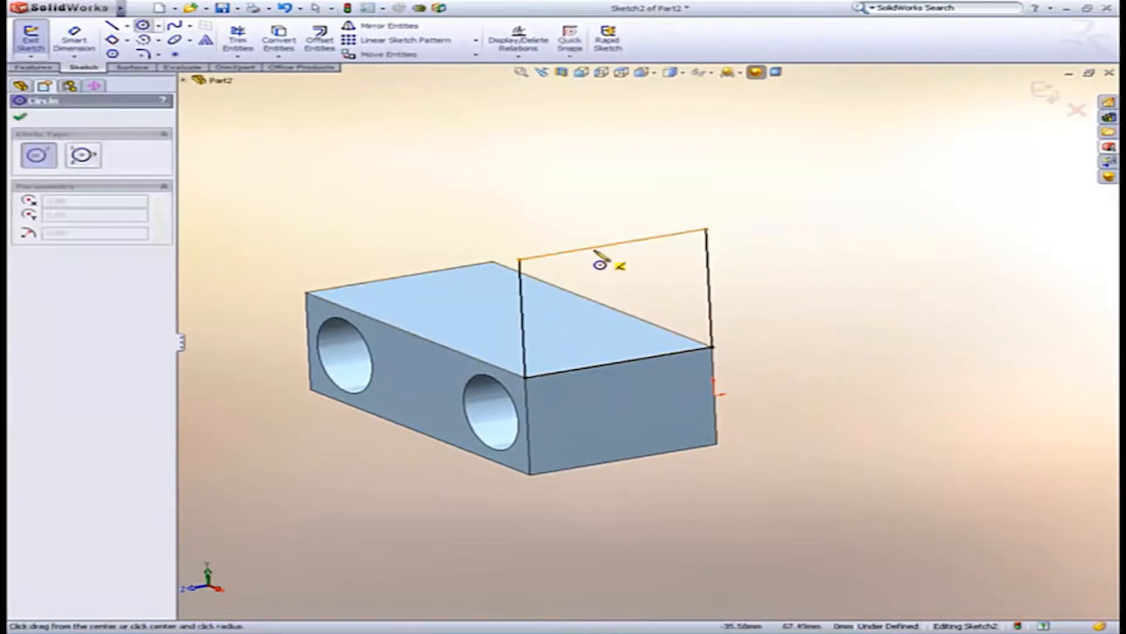
drag(562, 253, 599, 241)
click(563, 253)
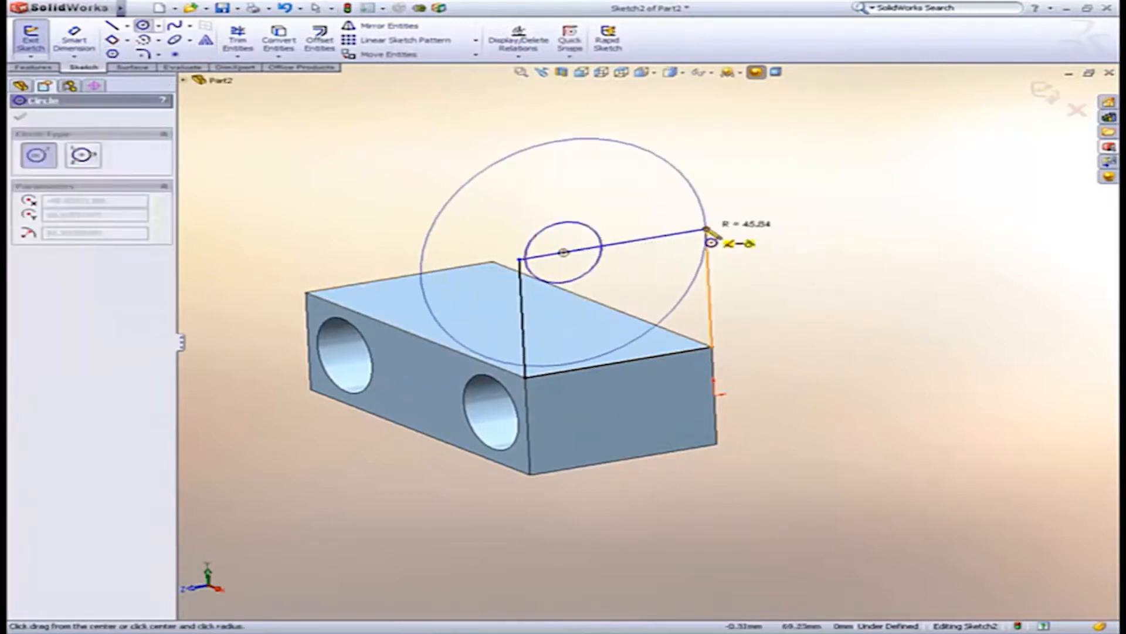
click(707, 229)
key(Escape)
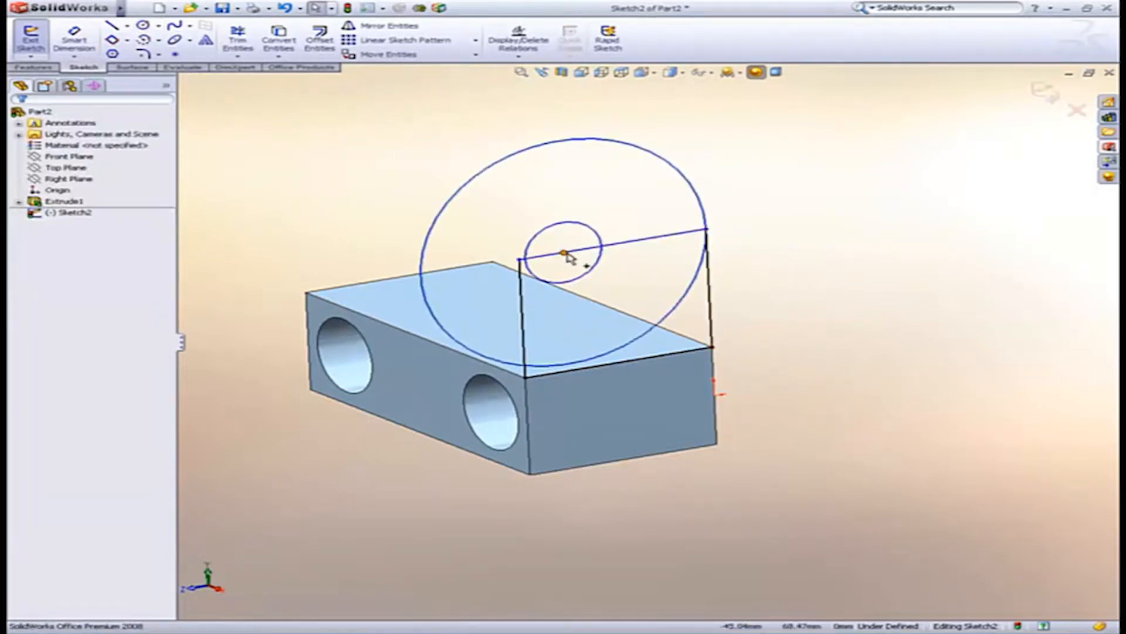
drag(565, 253, 585, 240)
click(735, 270)
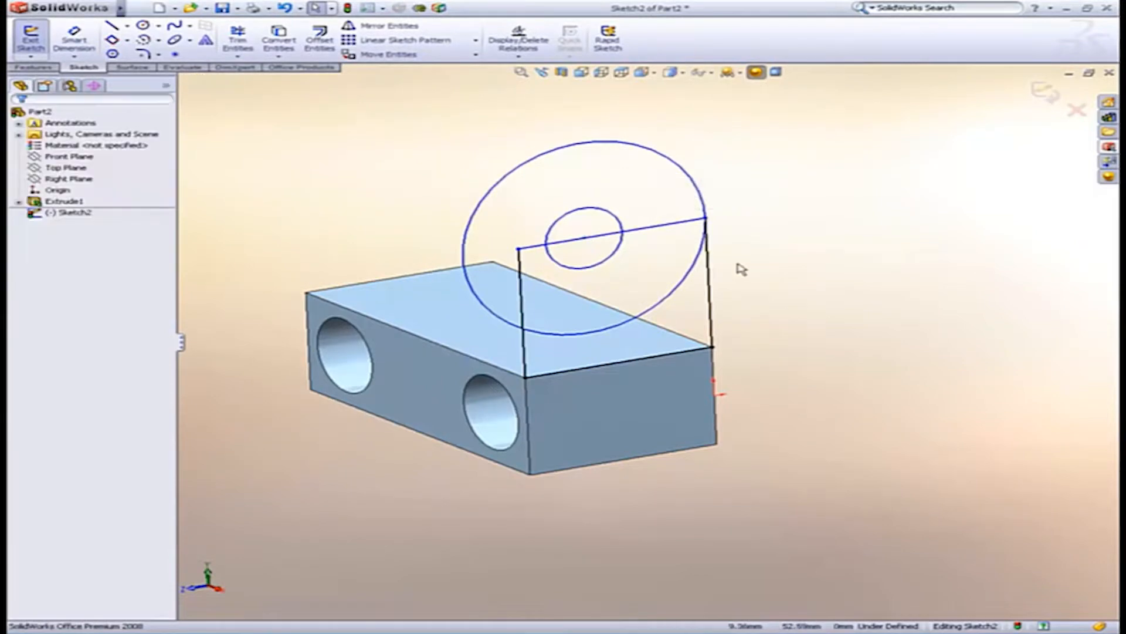
Fully define the whole sketch with automatic relations and dimensions
key(s)
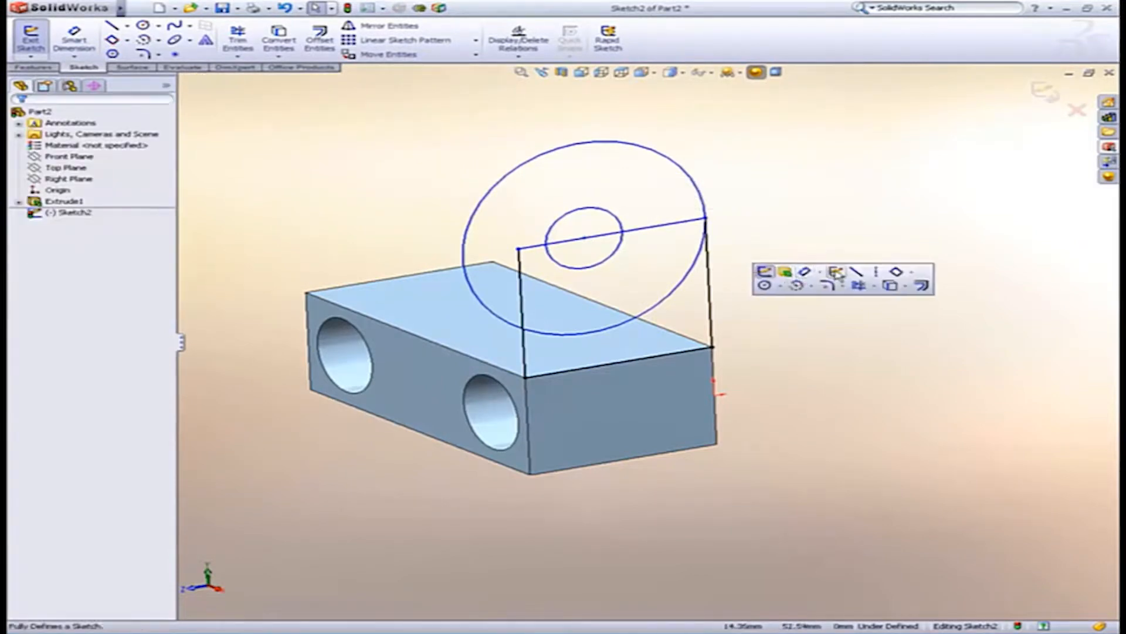
click(836, 271)
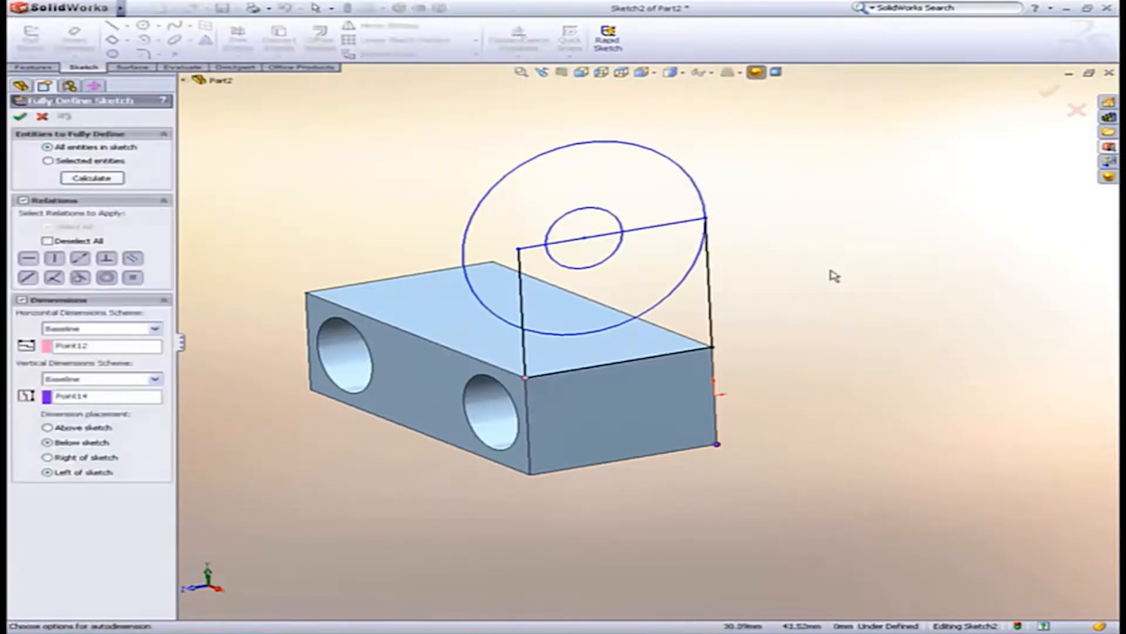
key(Return)
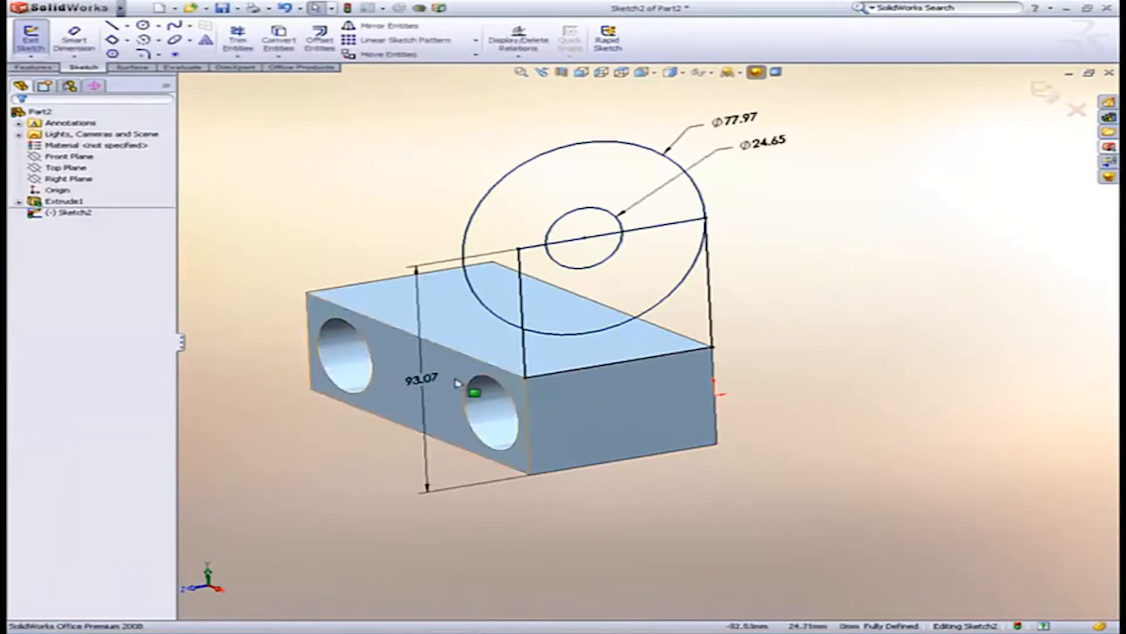
Set the vertical dimension from the block's bottom edge to the rectangle's upper line to 82 mm
double_click(422, 381)
text(8)
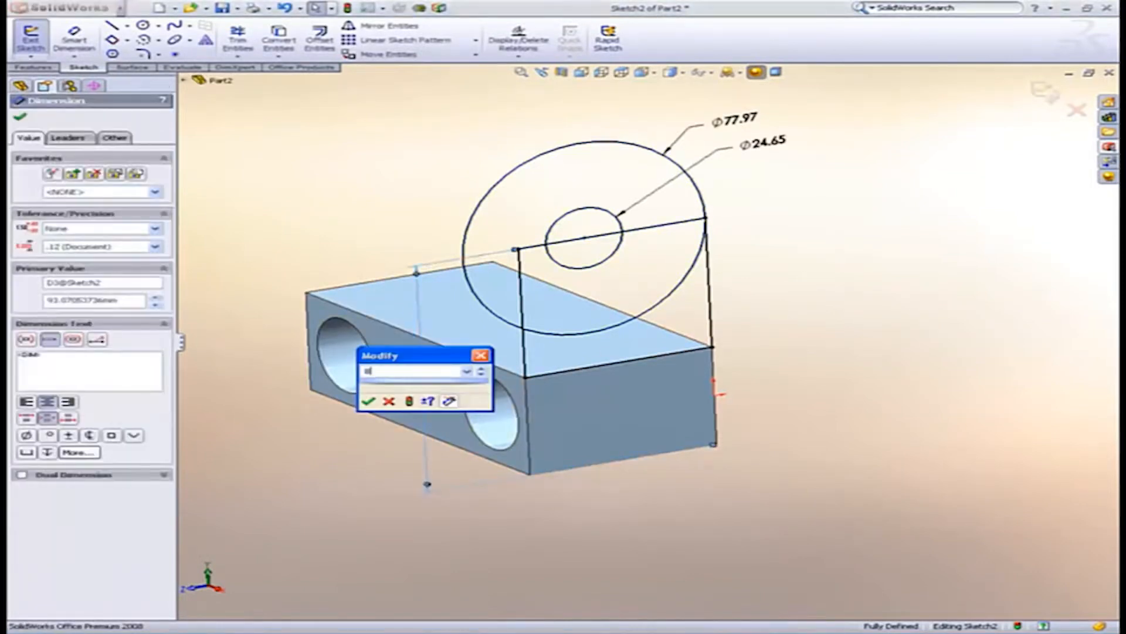
text(2)
key(Return)
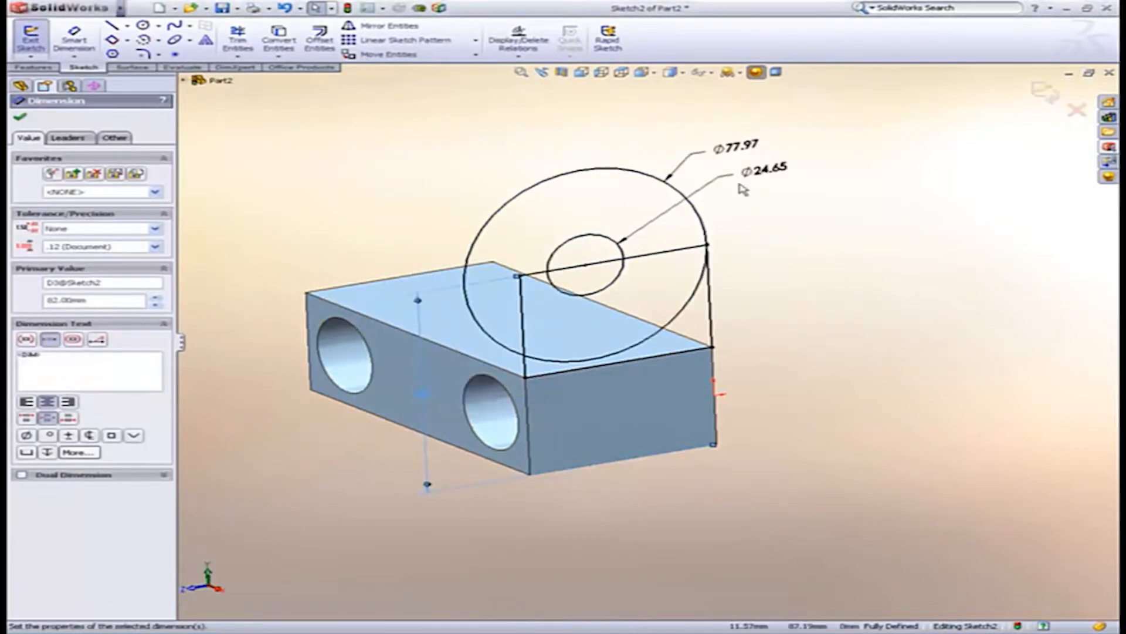
Set the outer circle's diameter to 60 mm and the inner circle's diameter to 16 mm
double_click(736, 144)
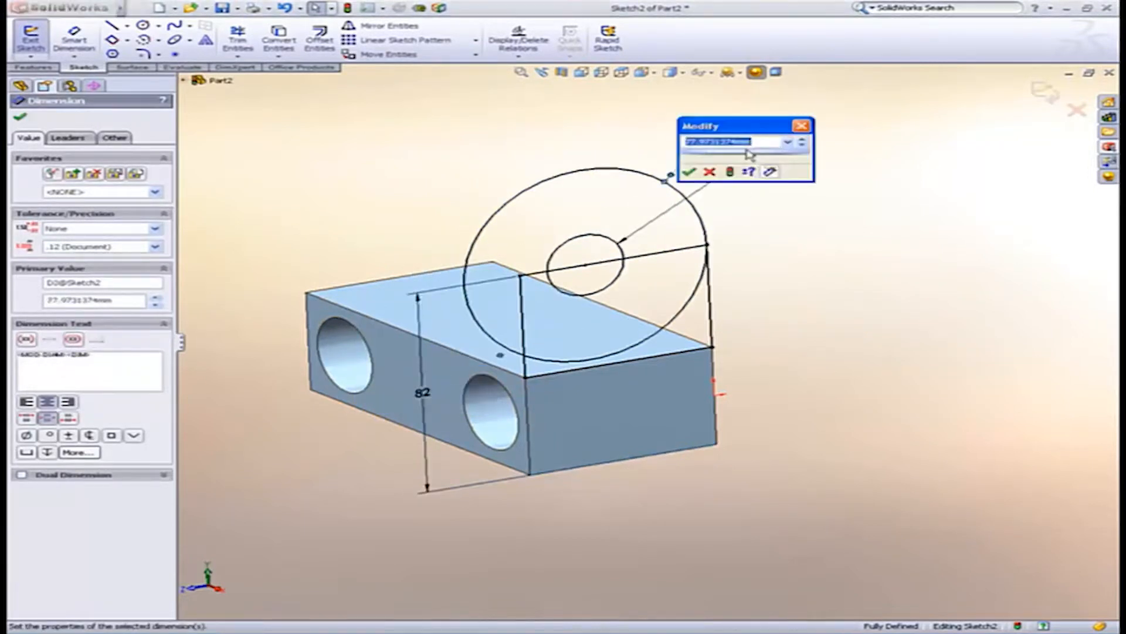
text(60)
key(Return)
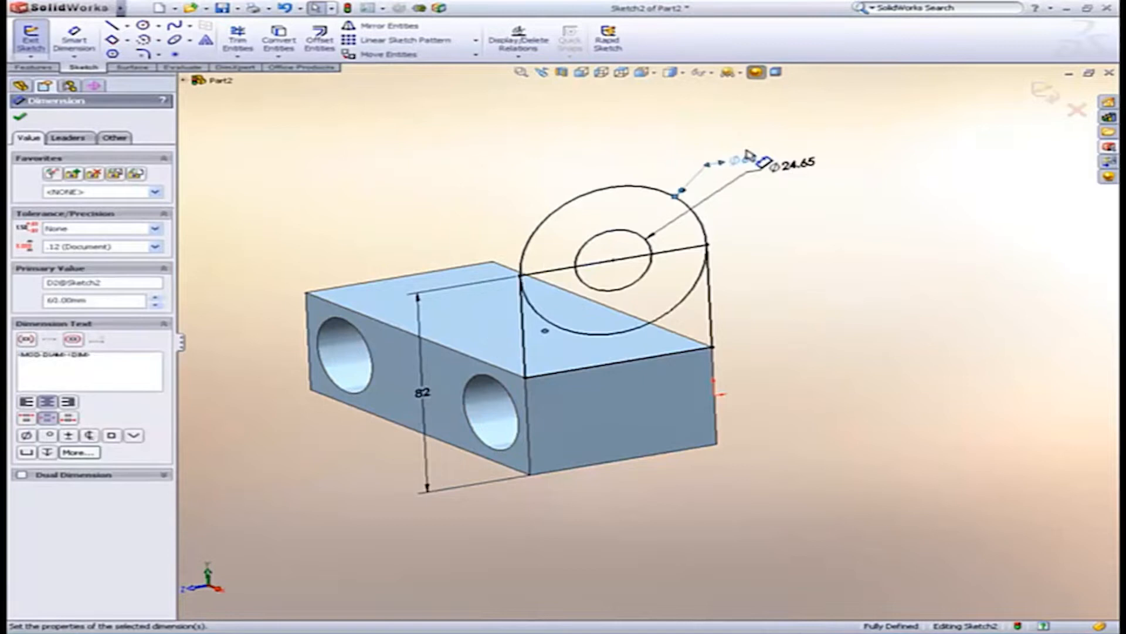
click(802, 167)
double_click(803, 169)
text(16)
key(Return)
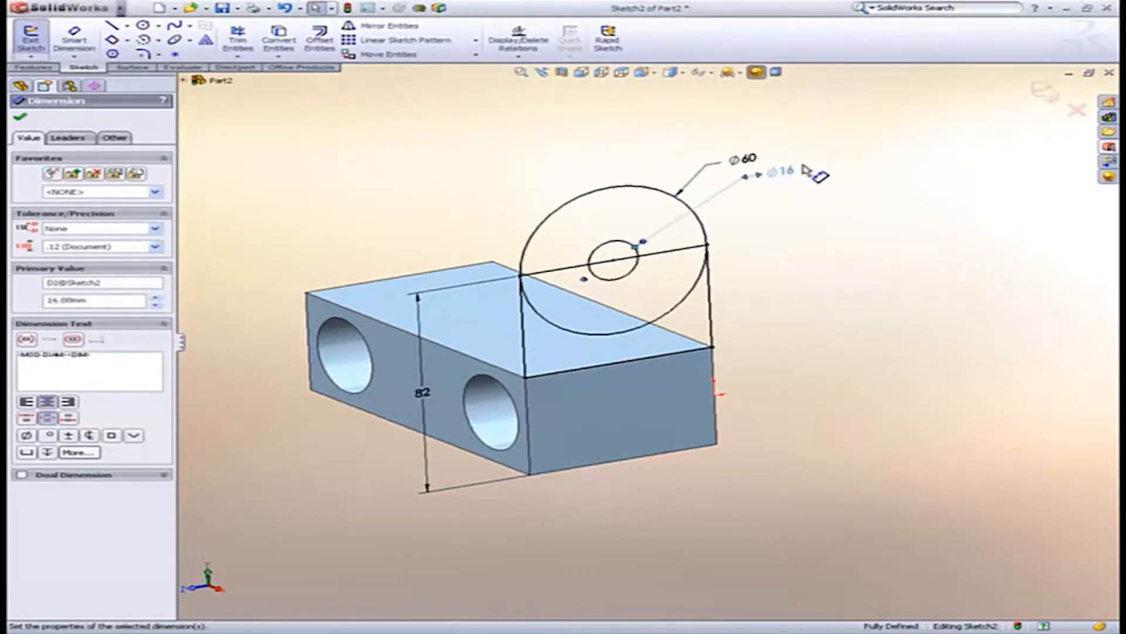
click(789, 233)
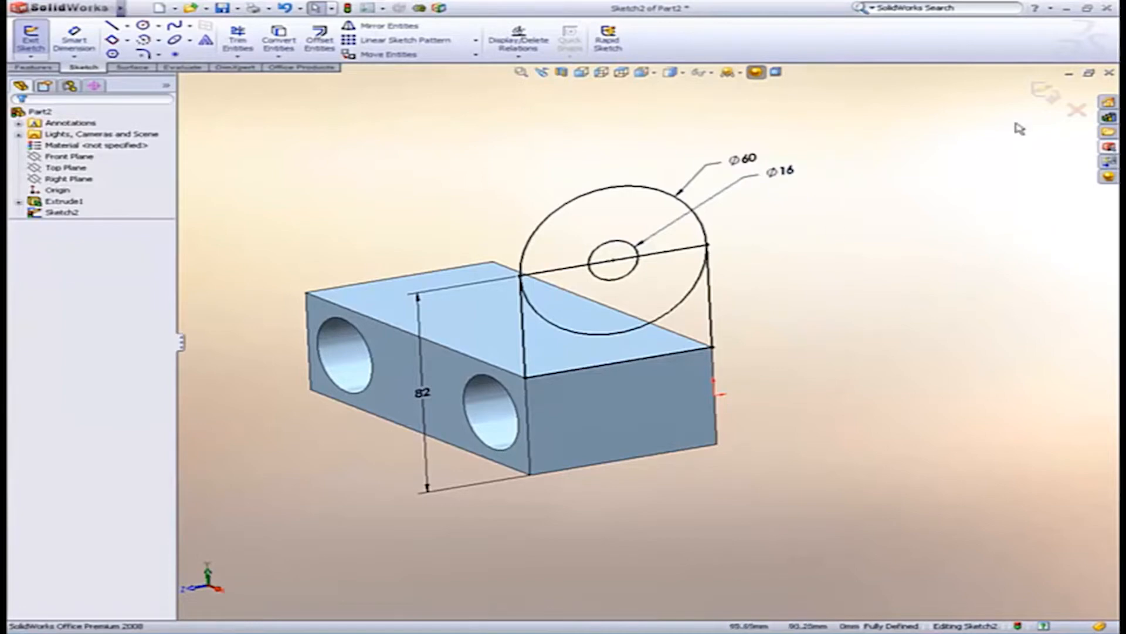
Exit the sketch and use contour selection to extrude the 60 mm circle inward over the block with Instant3D
click(1046, 94)
right_click(1044, 95)
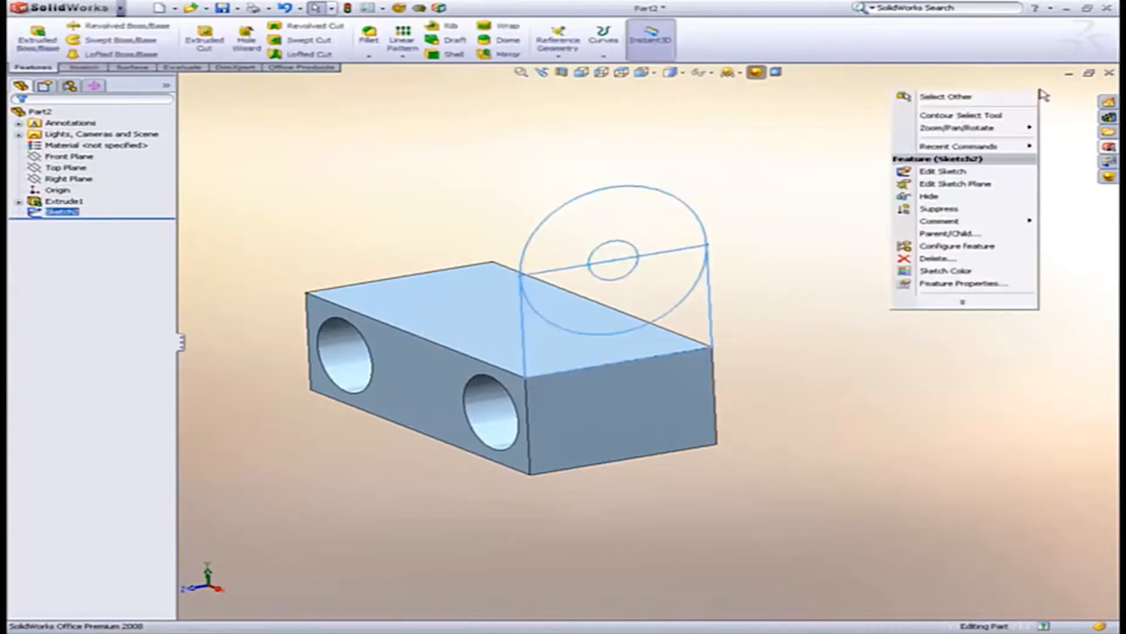
click(997, 116)
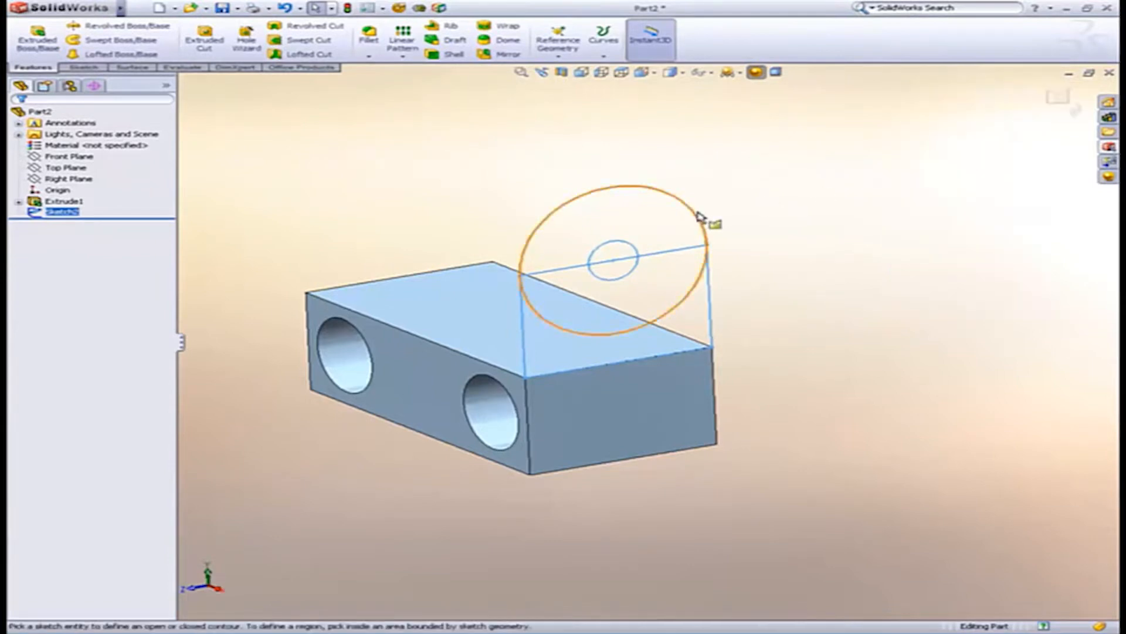
middle_drag(723, 218, 772, 236)
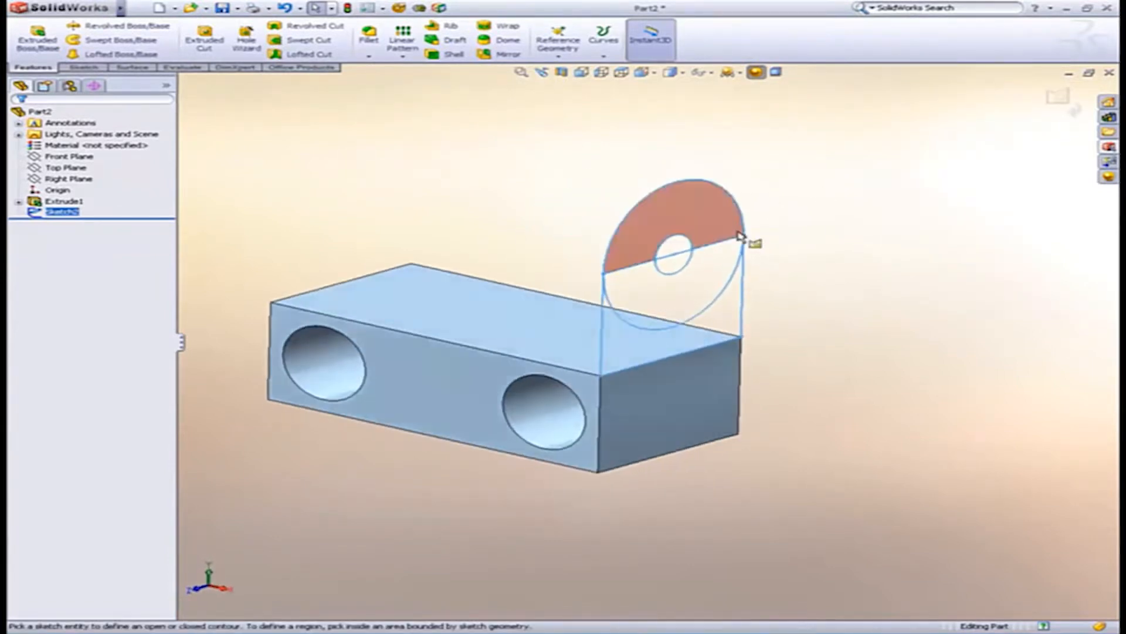
scroll(736, 233, down, 3)
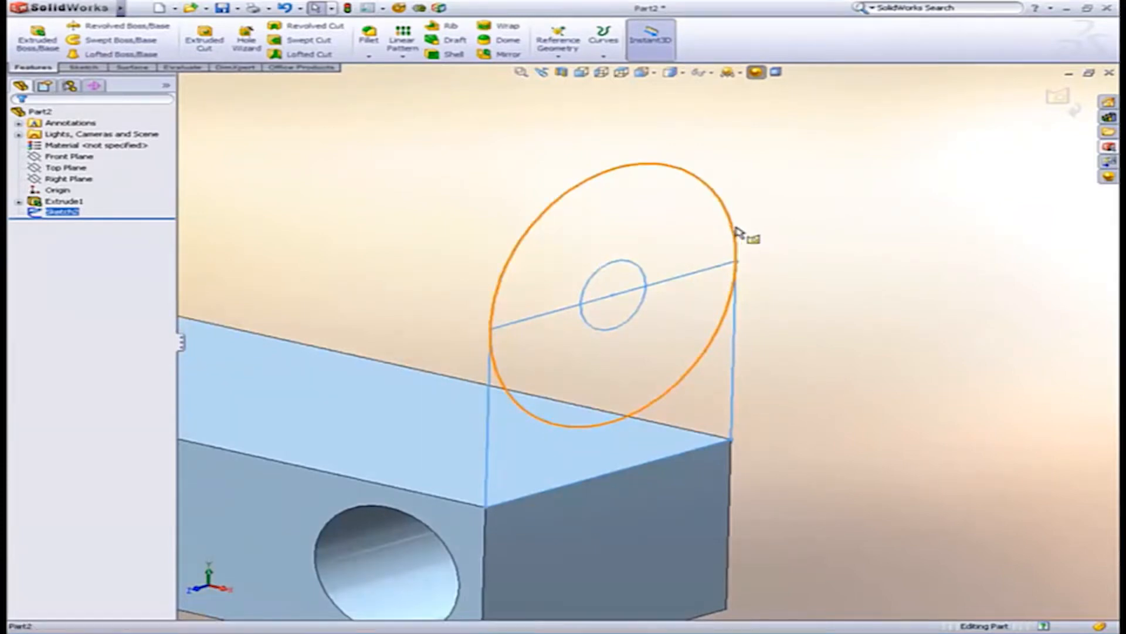
click(735, 234)
drag(781, 239, 674, 202)
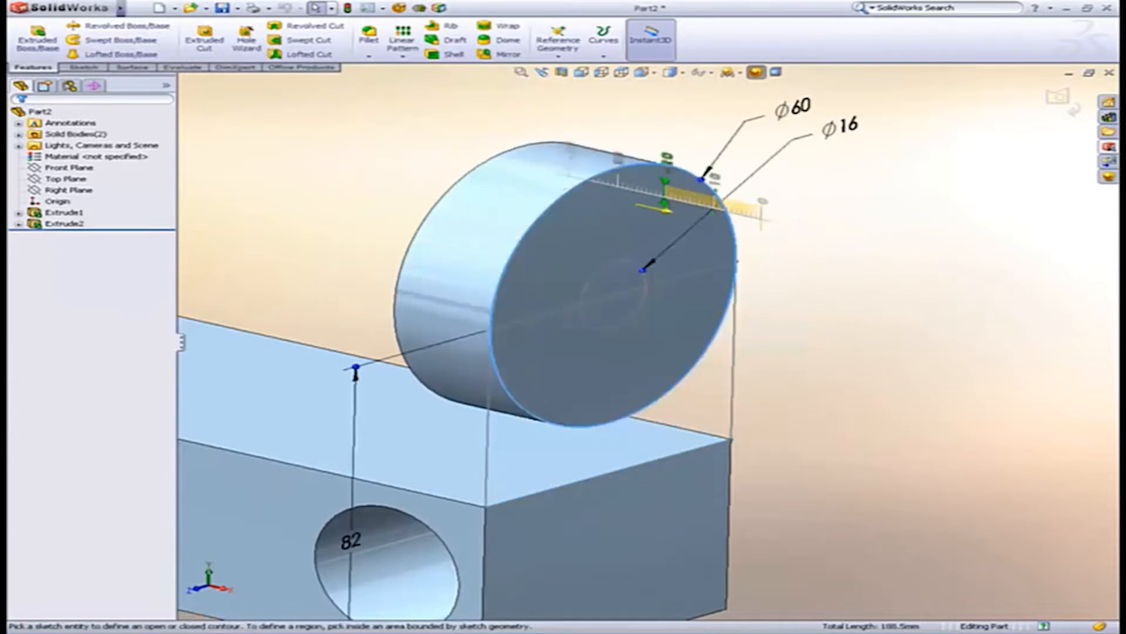
Extrude the rectangle contour inward as a thinner upright and the 16 mm circle contour outward as a pin
click(735, 370)
drag(750, 369, 717, 351)
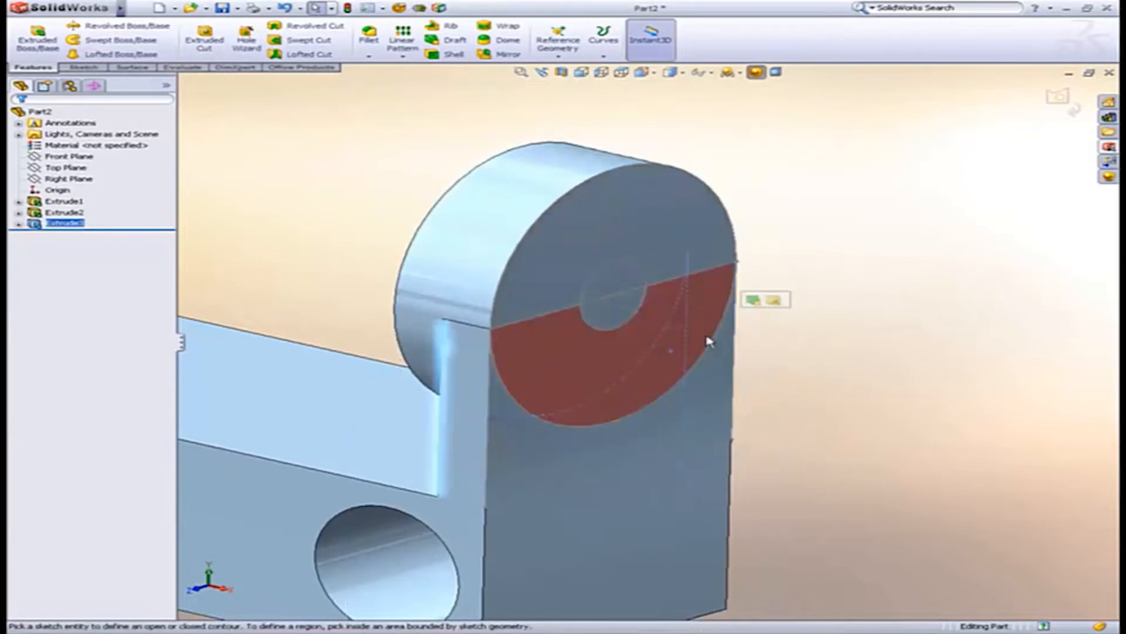
click(648, 309)
drag(671, 317, 765, 332)
key(Escape)
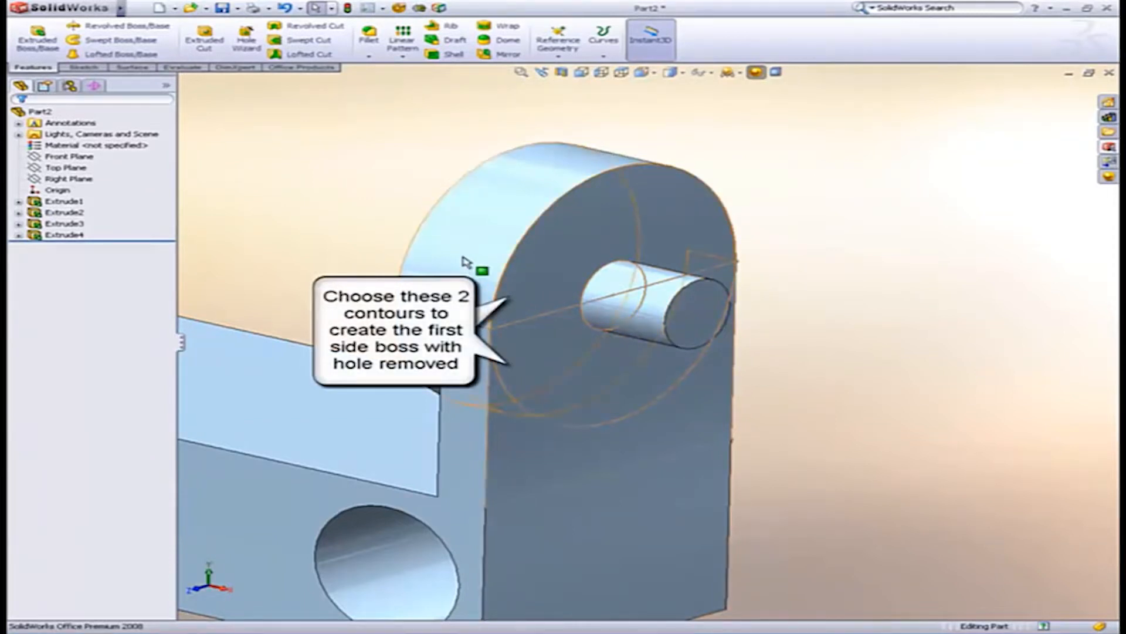
Pull the pin's end face back into the boss with Instant3D to turn the pin into a cut
ctrl+middle_drag(782, 229, 817, 211)
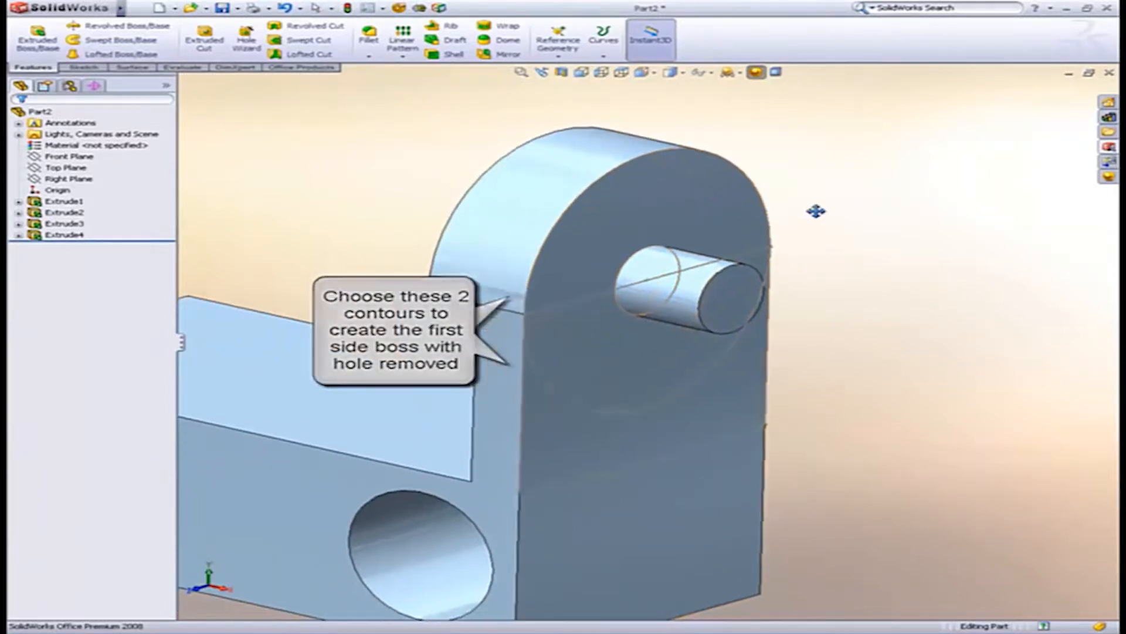
click(732, 299)
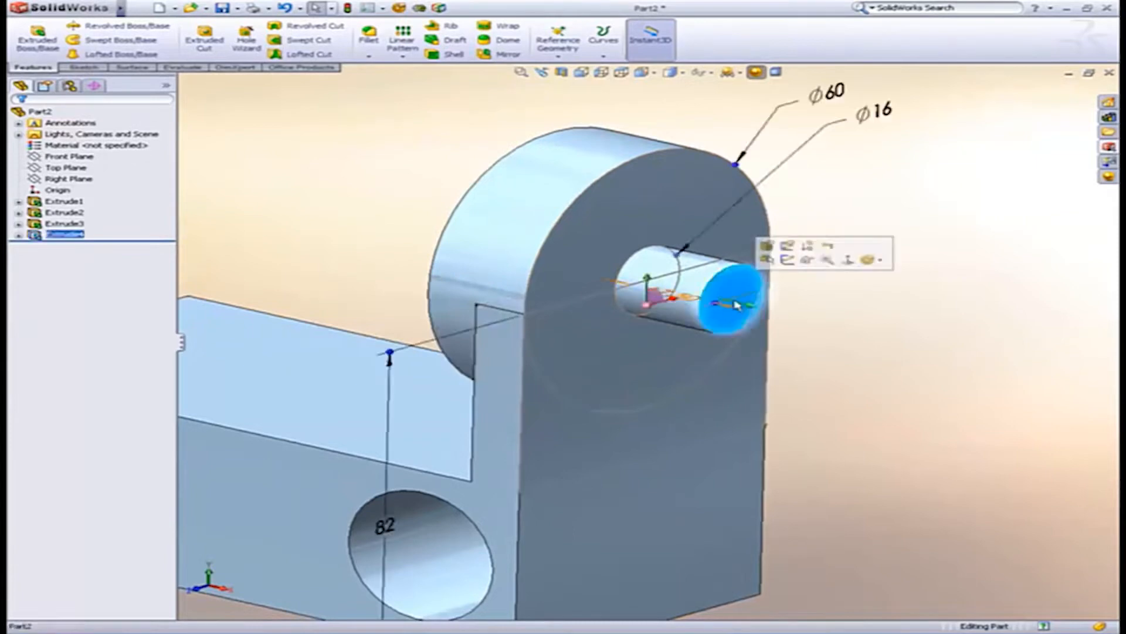
drag(760, 312, 660, 263)
Edit the 16 mm hole's cut and set its end condition to Through All
right_click(660, 263)
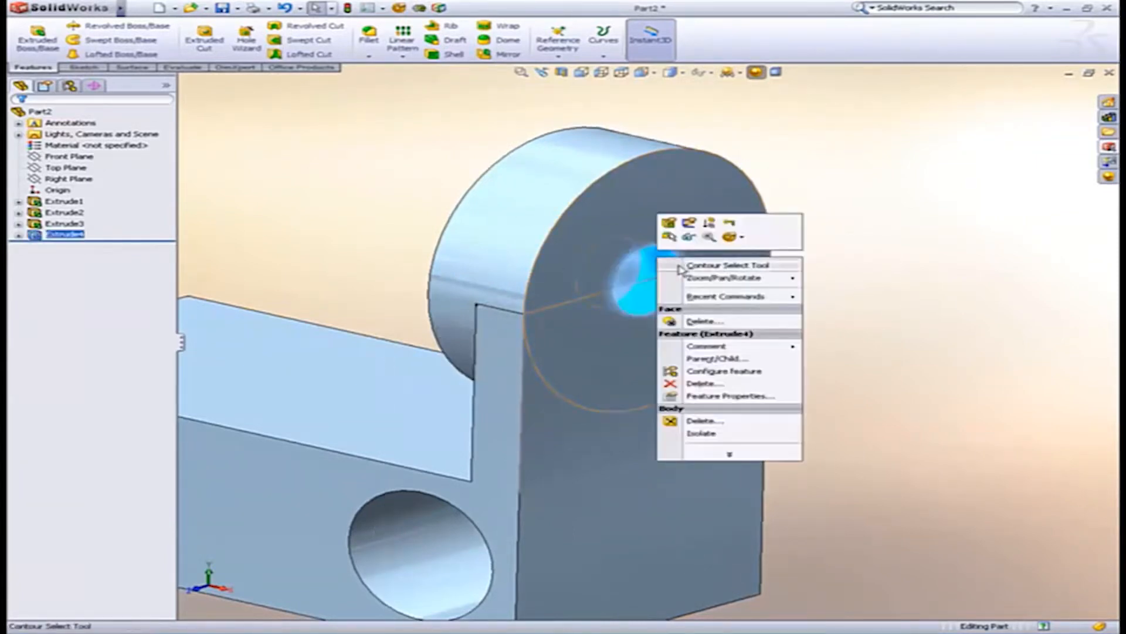
click(675, 227)
right_click(675, 231)
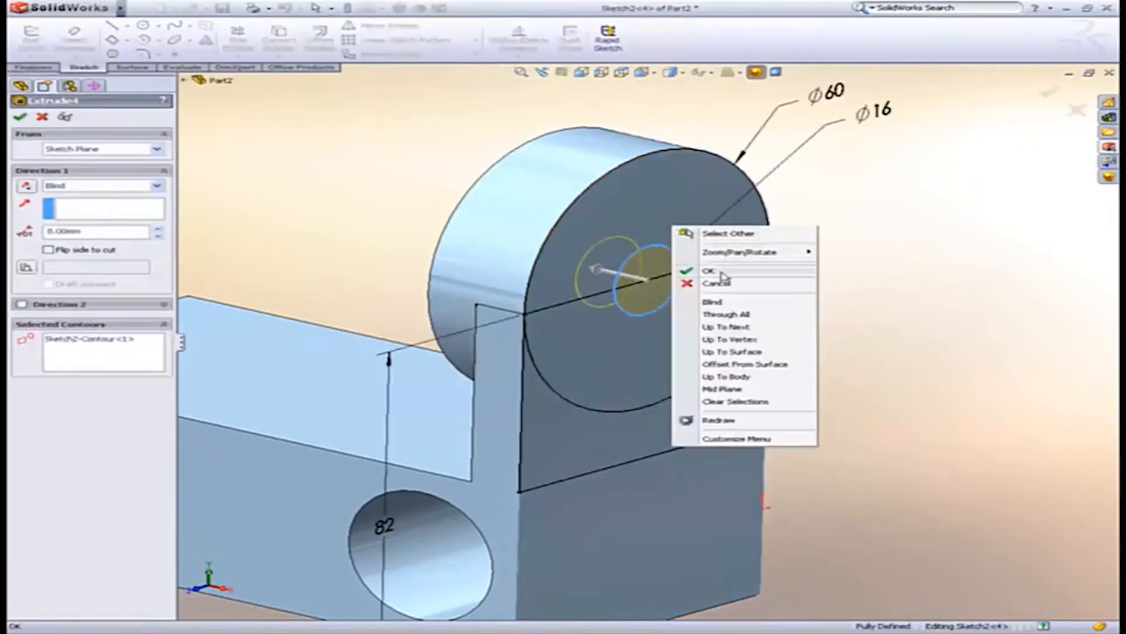
click(737, 315)
key(Return)
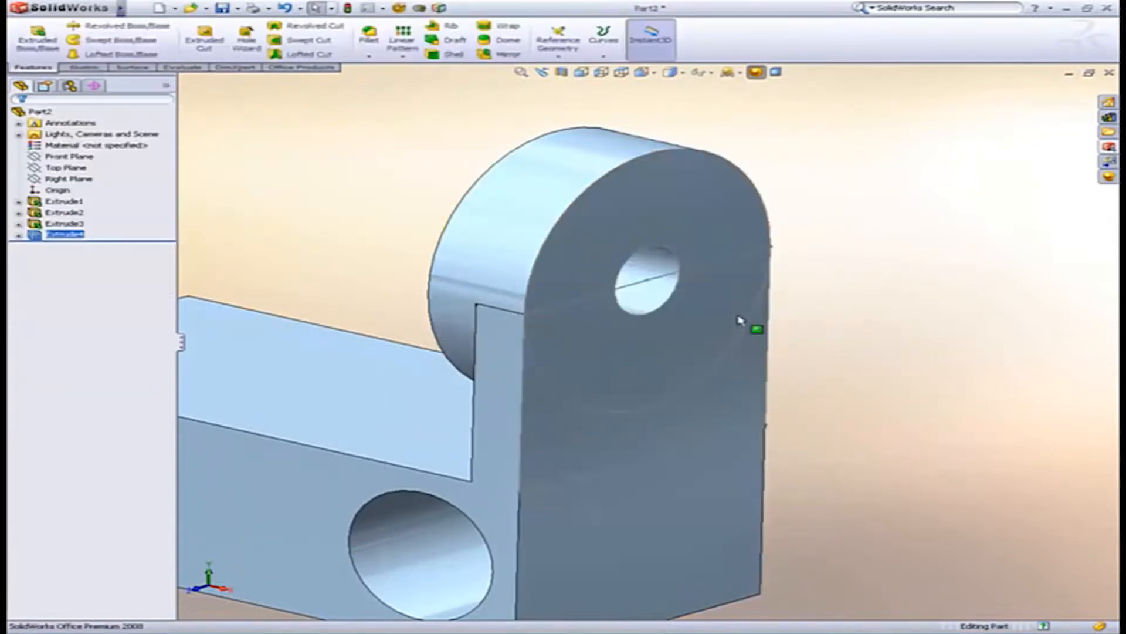
Hide the boss sketch that still shows on the upright's outer face
click(805, 314)
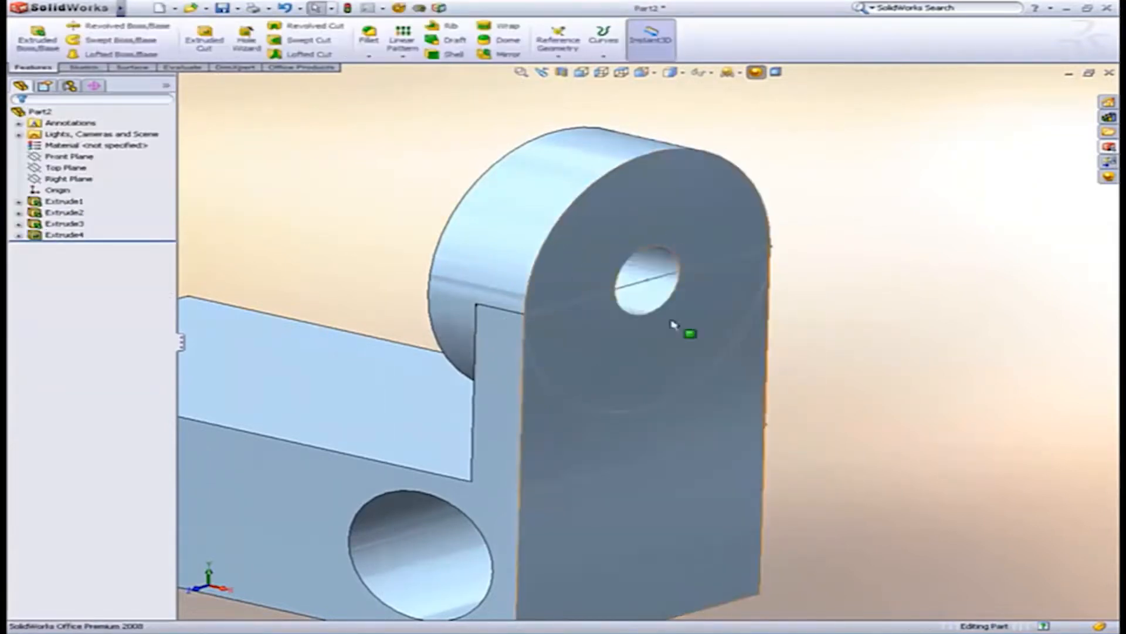
ctrl+middle_drag(582, 352, 710, 345)
mouse_move(537, 372)
middle_down()
mouse_move(564, 321)
mouse_move(551, 335)
middle_up()
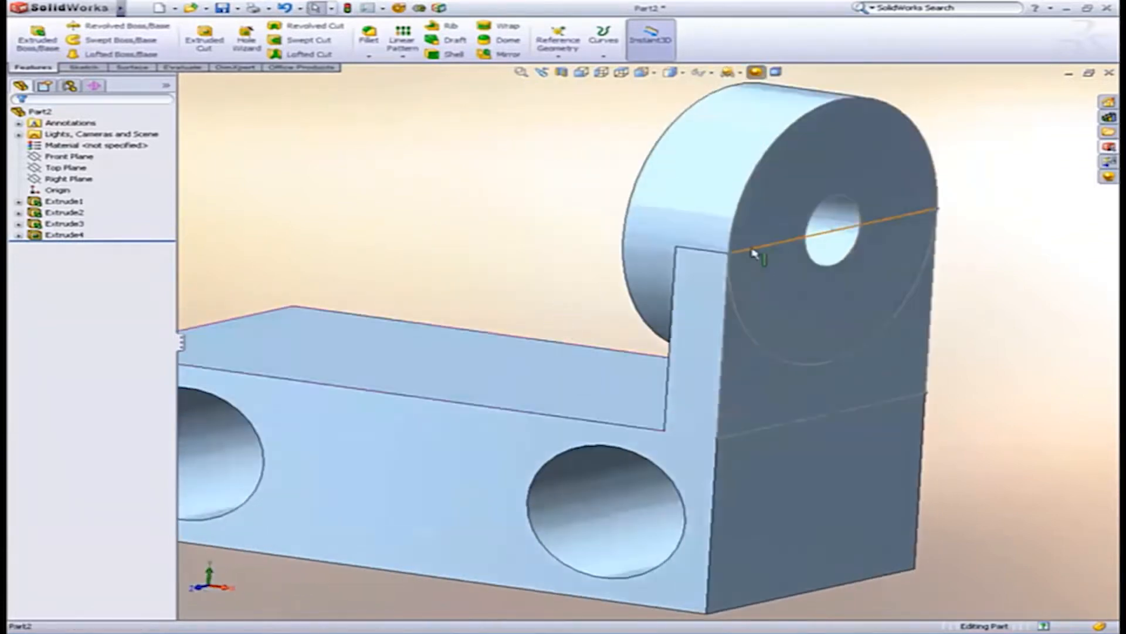
right_click(753, 251)
click(786, 227)
Mirror the solid body about the Right Plane with merged solids to create the matching upright and boss on the other end
middle_drag(753, 251, 616, 410)
ctrl+middle_drag(519, 334, 616, 393)
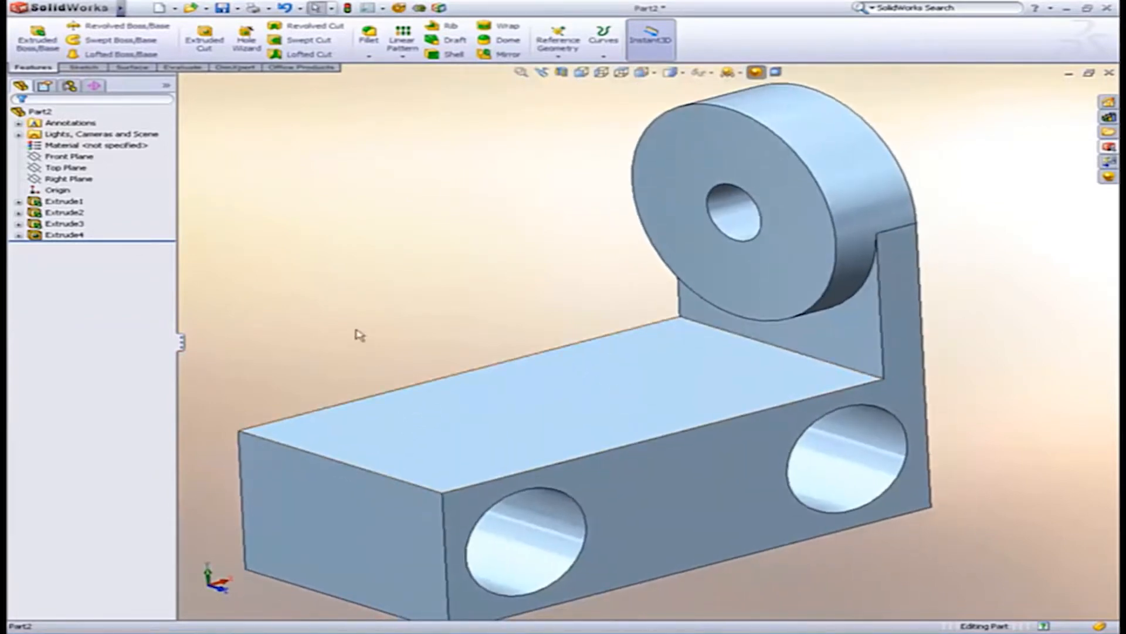
click(80, 182)
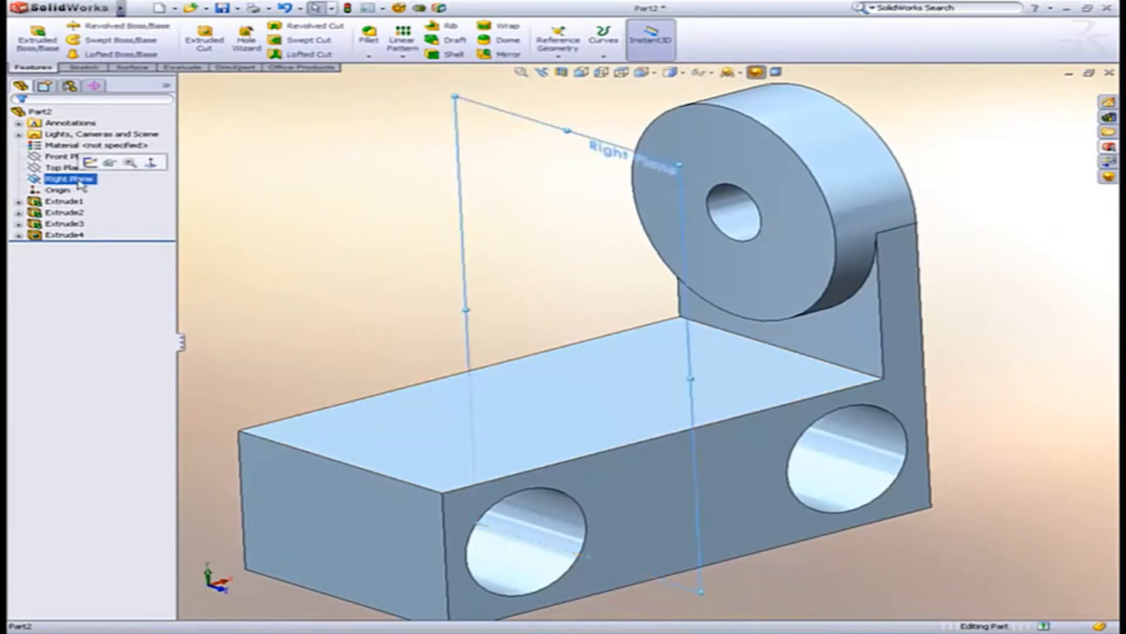
click(71, 179)
key(s)
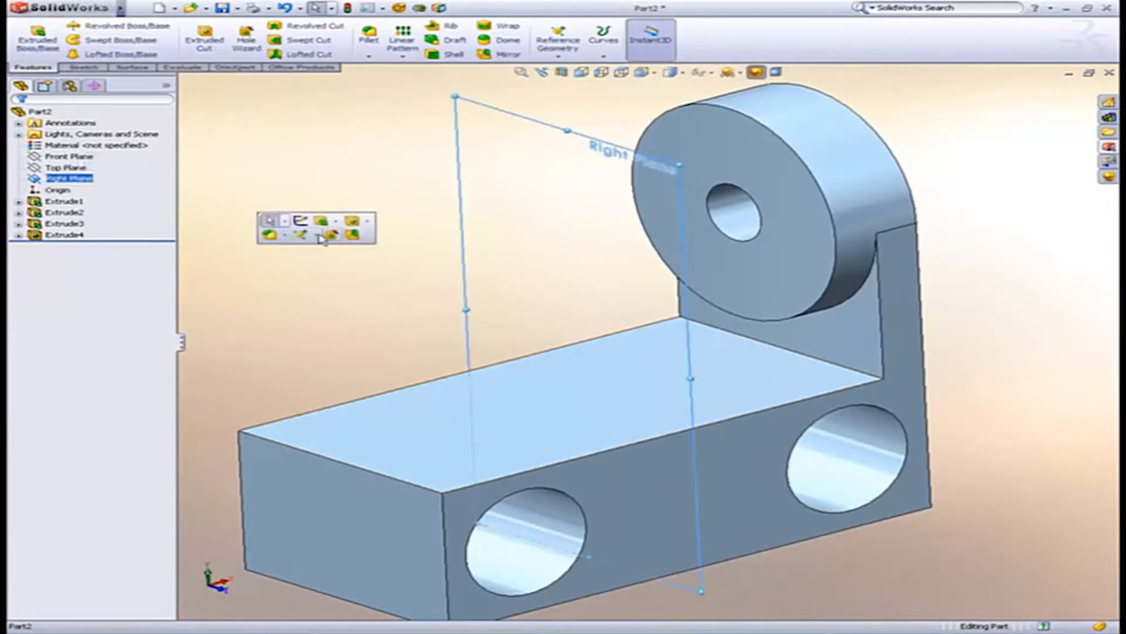
click(352, 235)
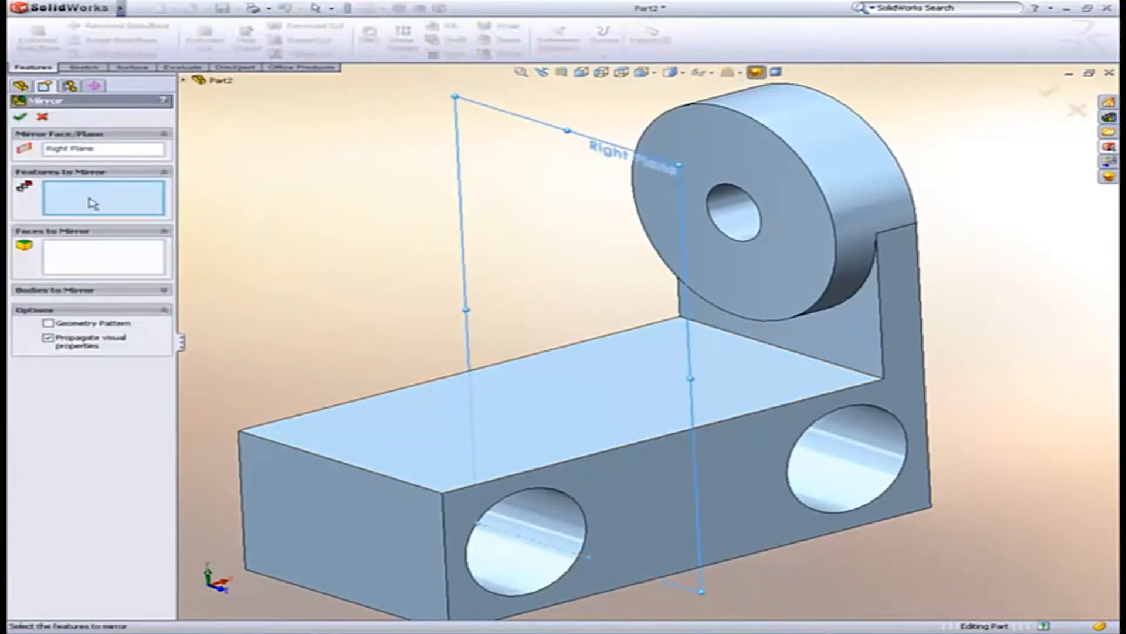
click(94, 291)
click(733, 297)
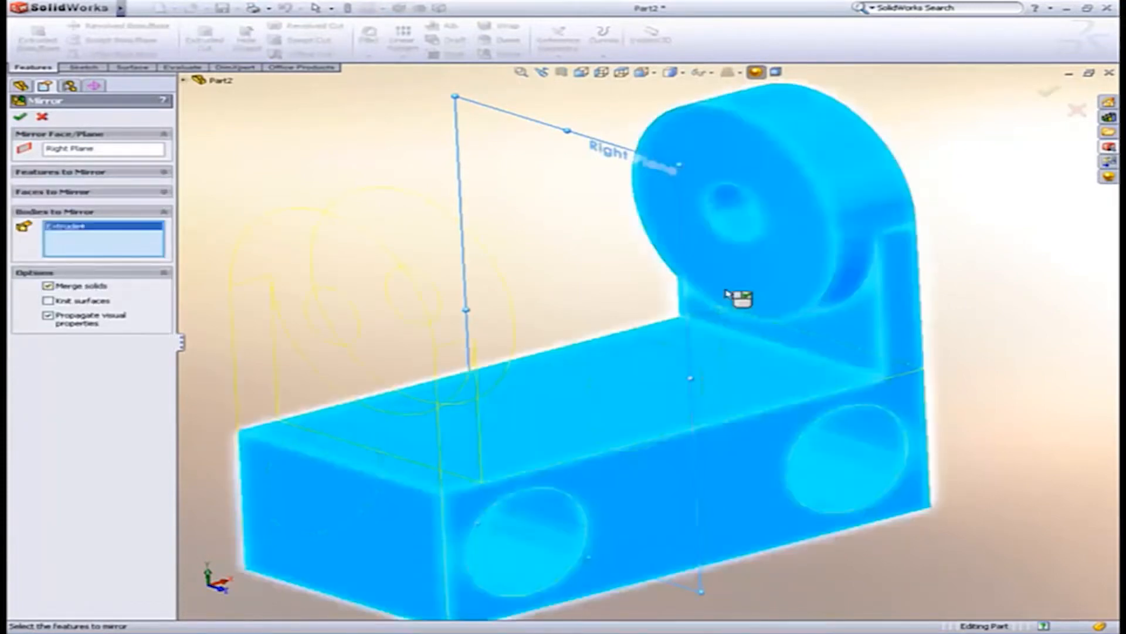
right_click(730, 294)
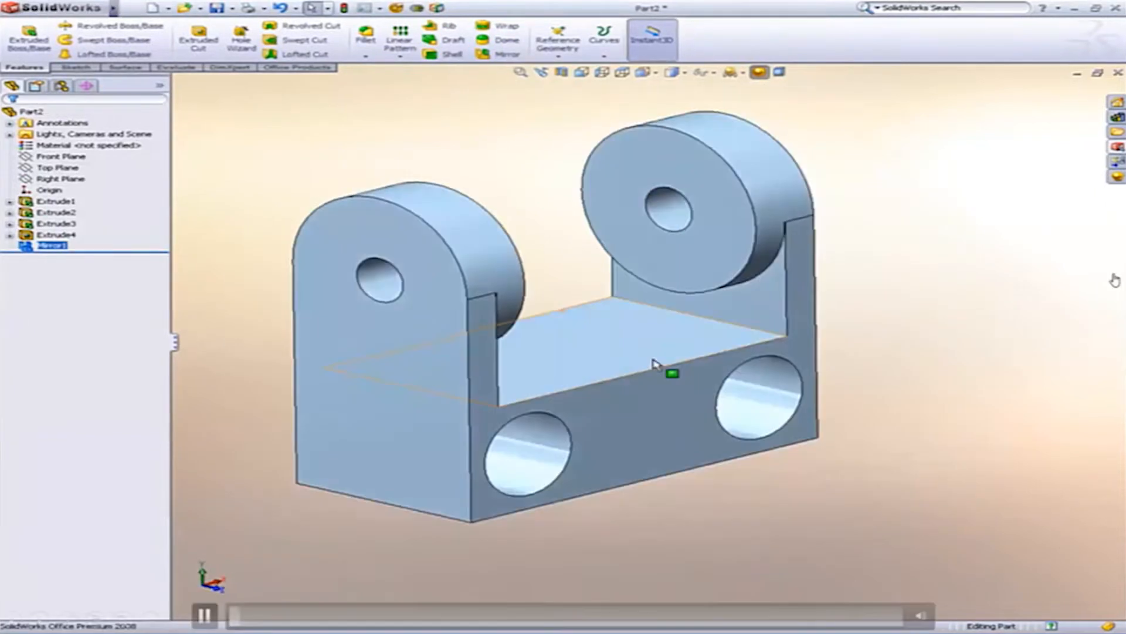
Fillet the two lower end edges of the base block with a 20 mm radius
click(780, 446)
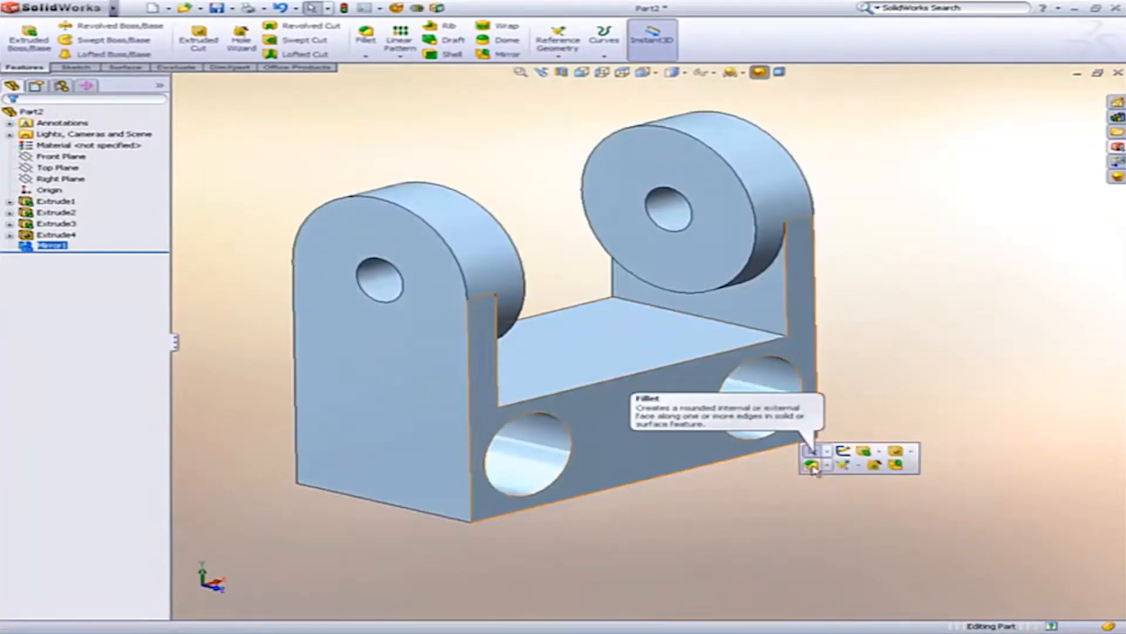
click(812, 465)
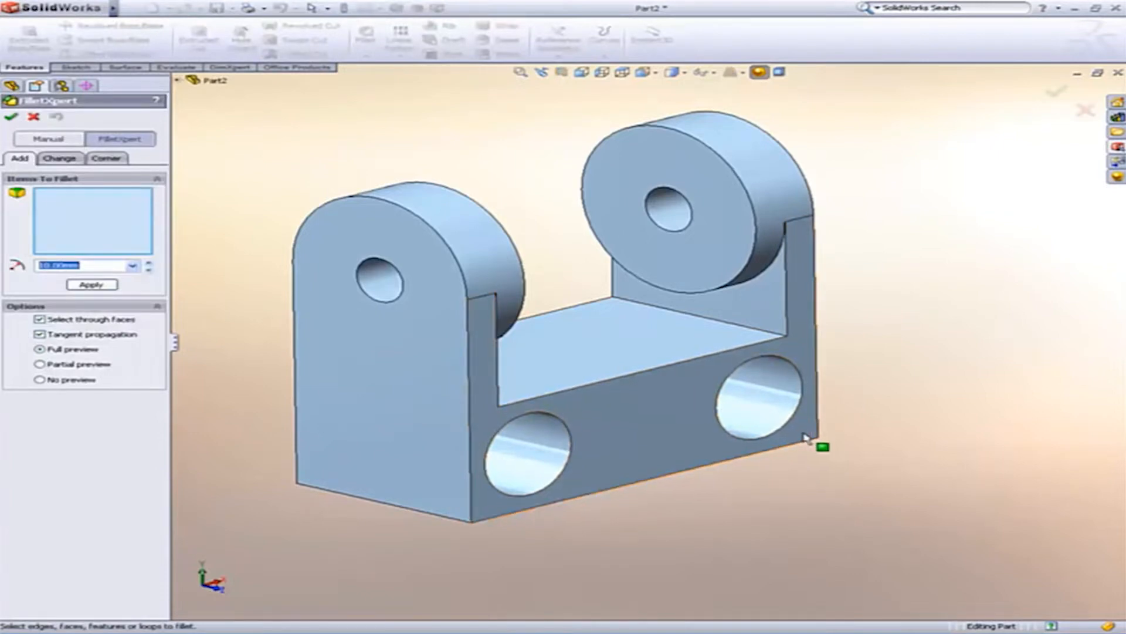
click(802, 438)
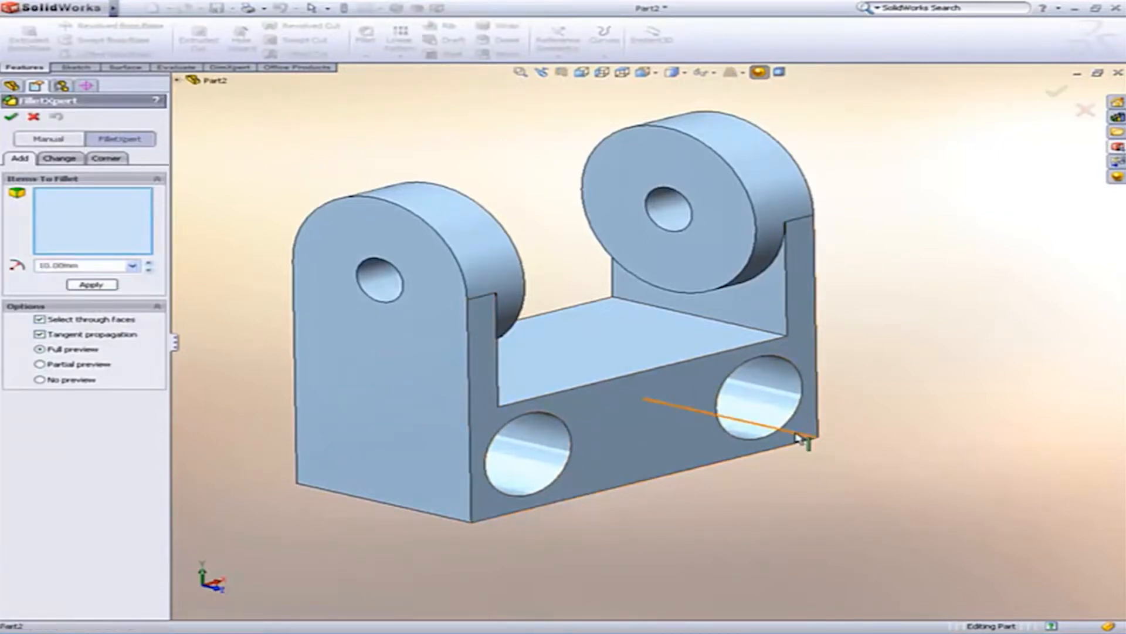
click(360, 498)
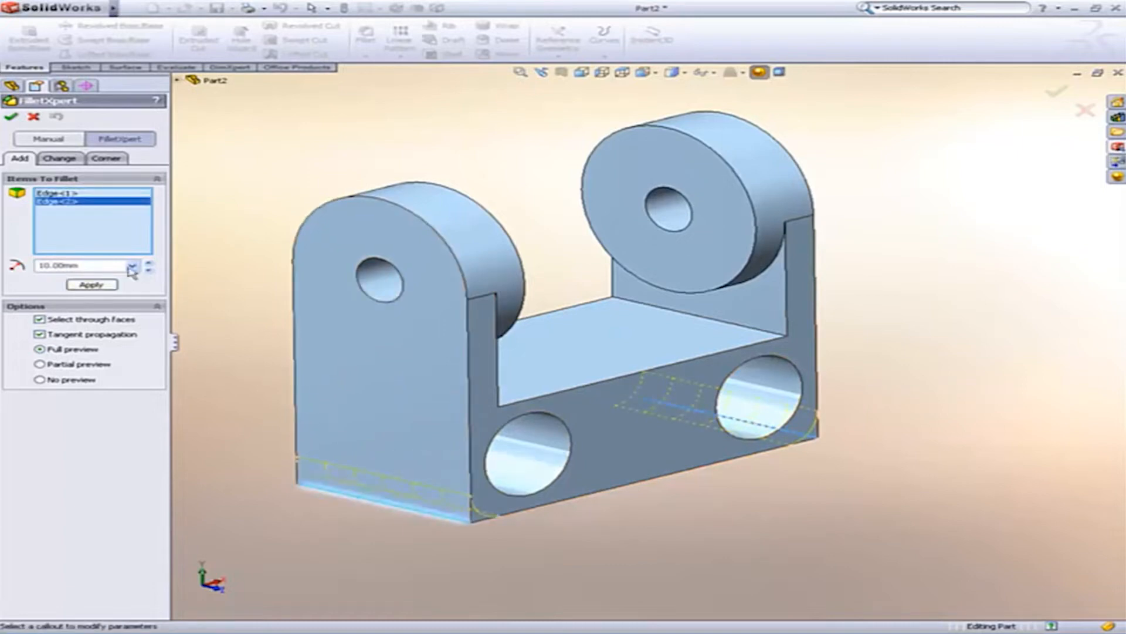
click(149, 263)
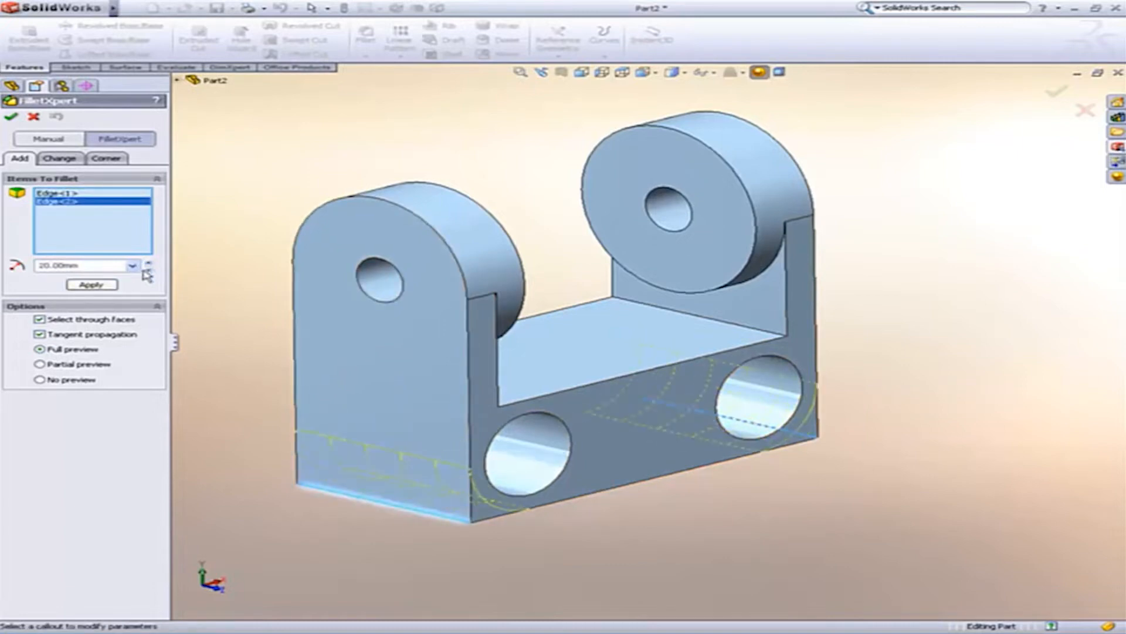
click(94, 285)
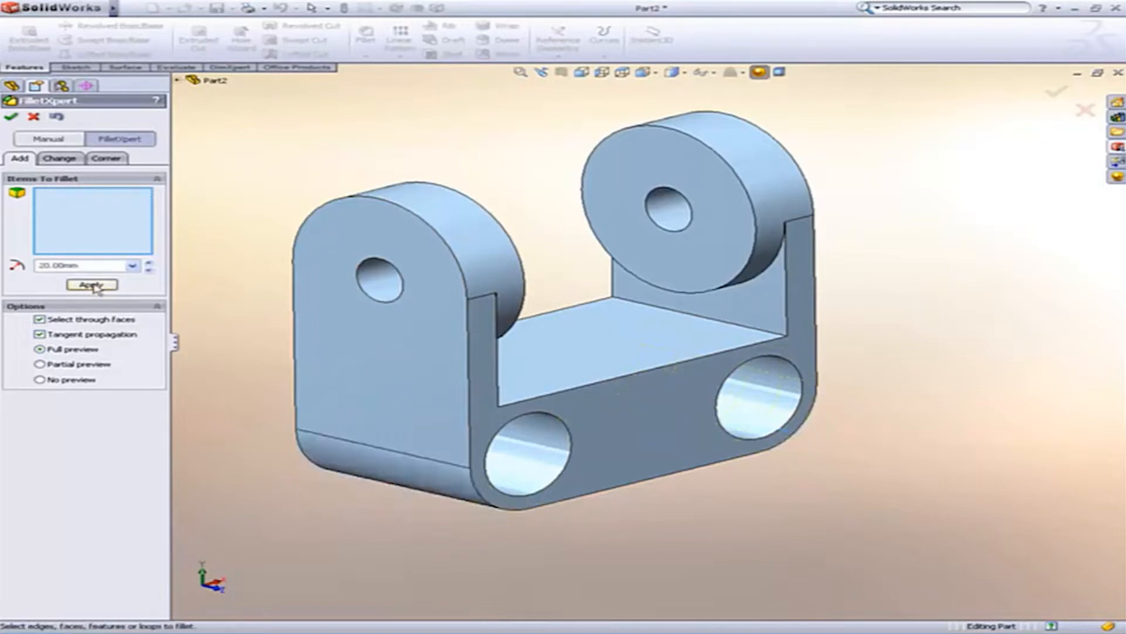
Add 2 mm fillets to the yoke's outer outline edges and the connected edges around the base's upper face and inner uprights
double_click(106, 265)
text(2)
click(658, 485)
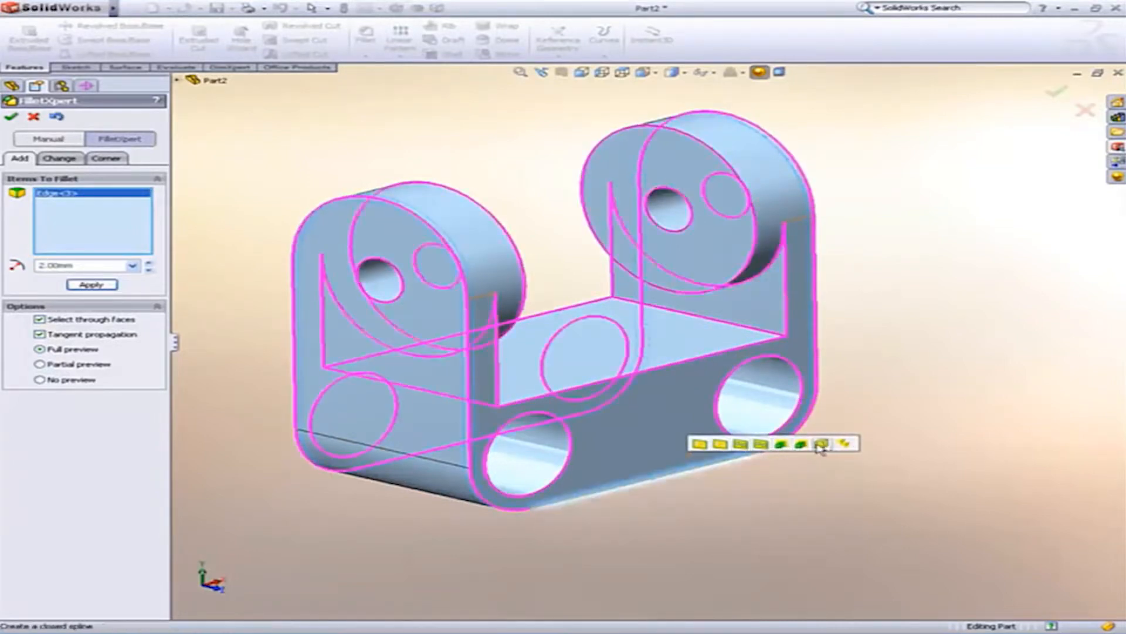
click(721, 444)
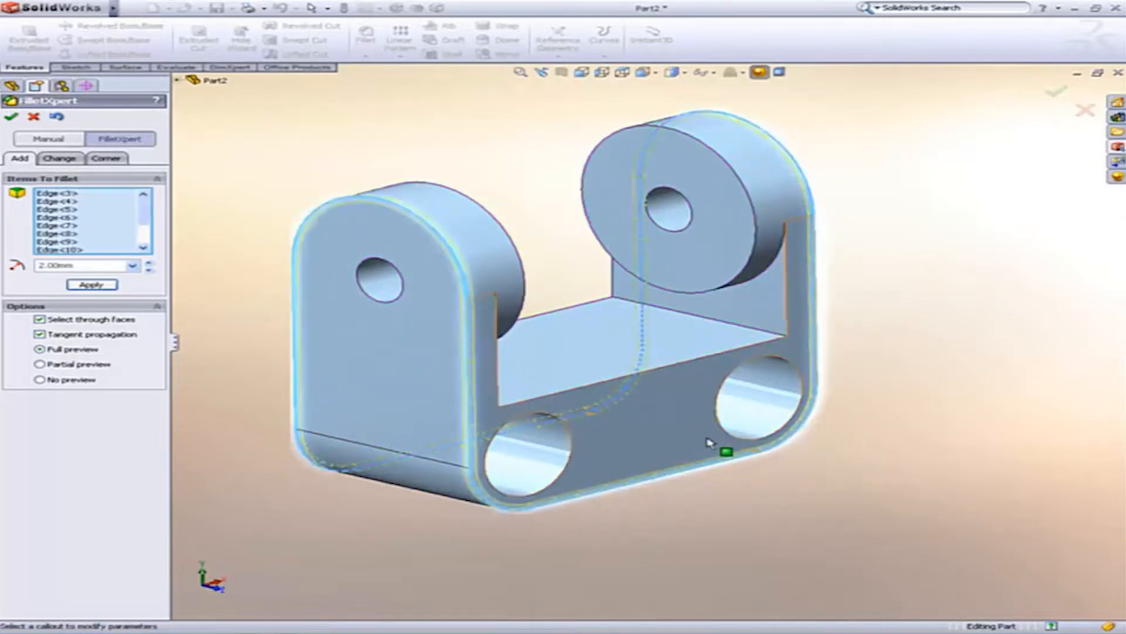
click(614, 383)
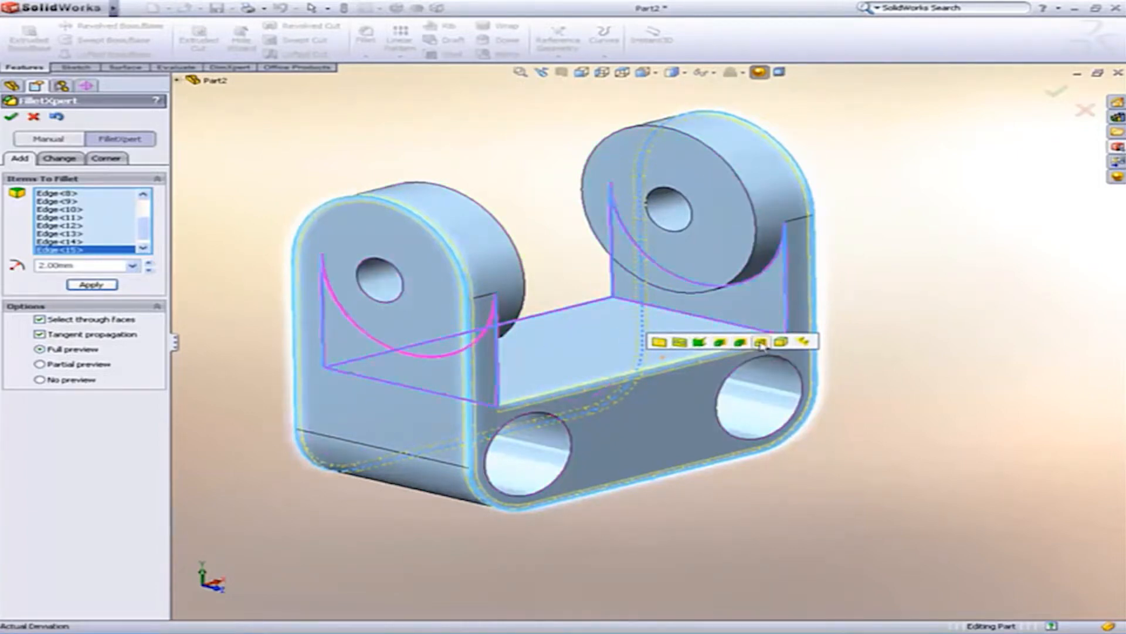
click(761, 342)
right_click(761, 344)
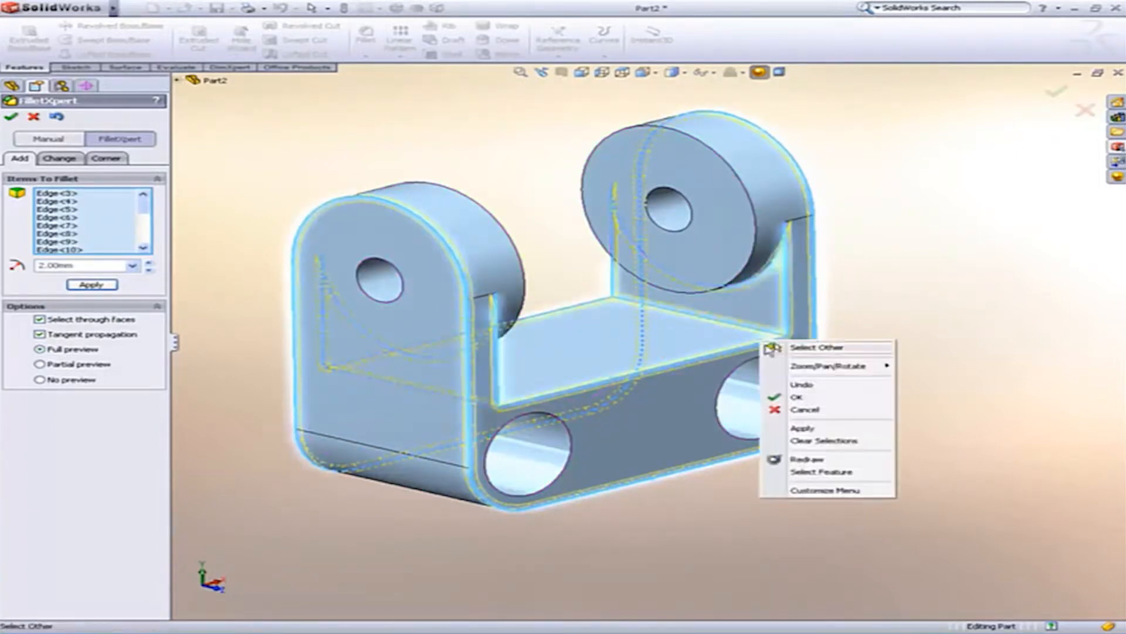
click(804, 391)
Examine the fillet along the inner corner between the base's upper face and the upright
scroll(703, 333, down, 5)
scroll(702, 333, down, 3)
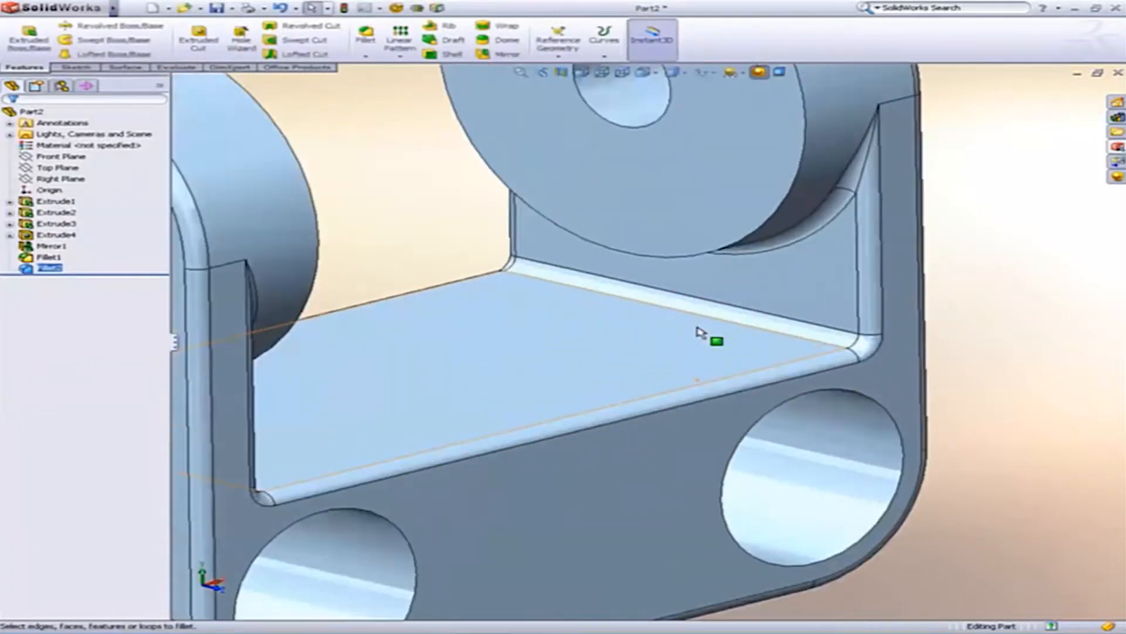
scroll(753, 361, down, 2)
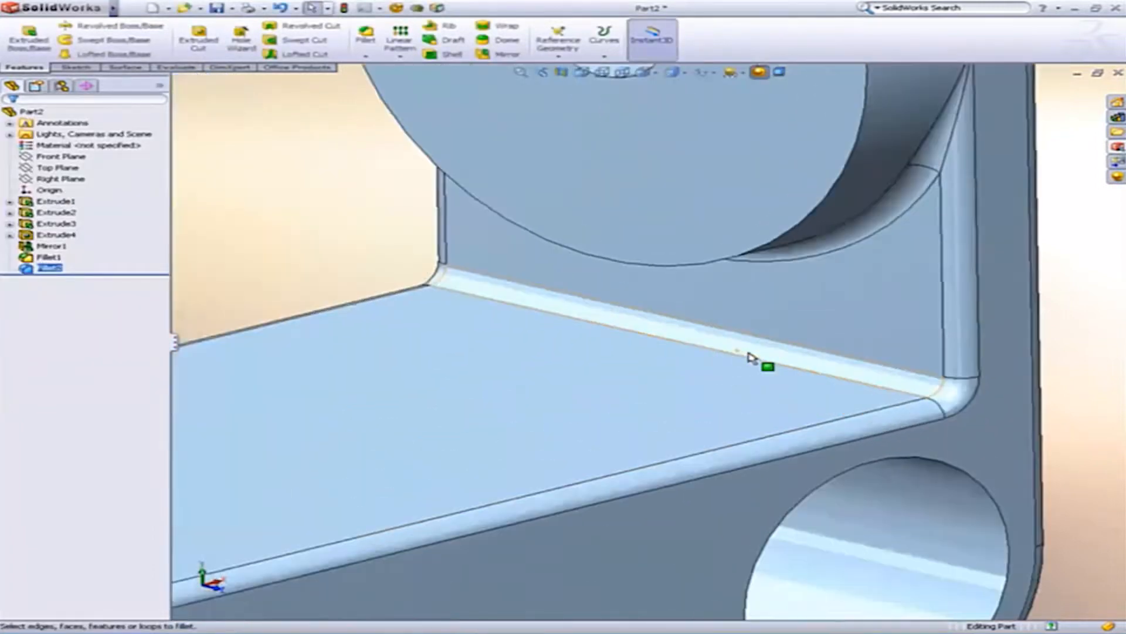
click(751, 360)
mouse_move(743, 353)
mouse_down()
mouse_move(732, 362)
mouse_move(741, 342)
mouse_move(740, 361)
mouse_move(717, 366)
mouse_move(737, 355)
mouse_up()
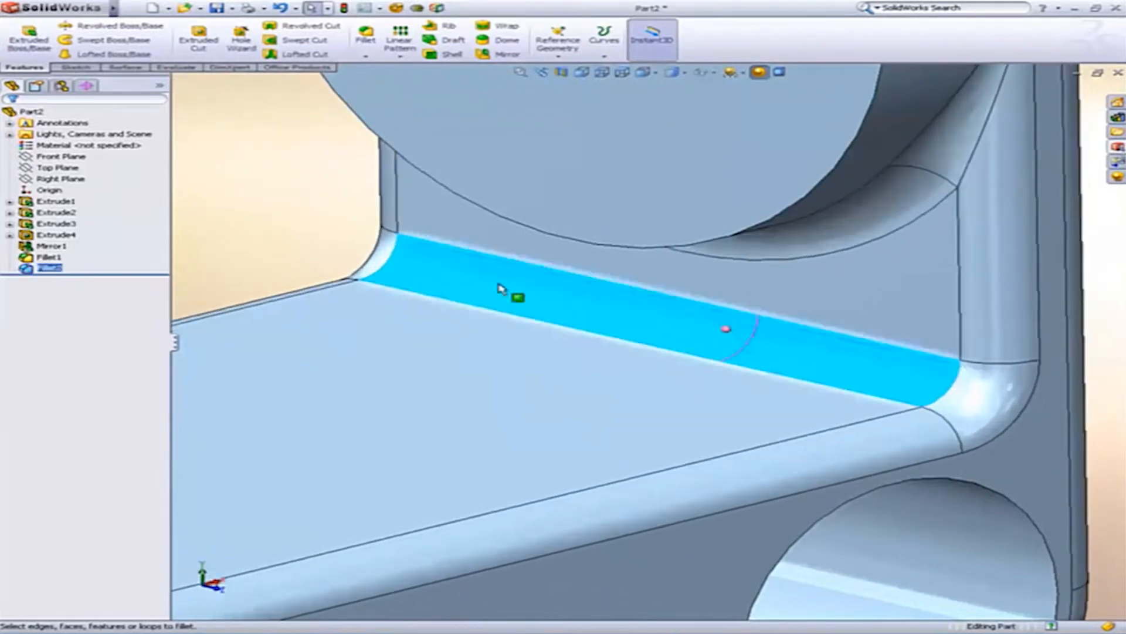
click(280, 8)
scroll(433, 312, up, 5)
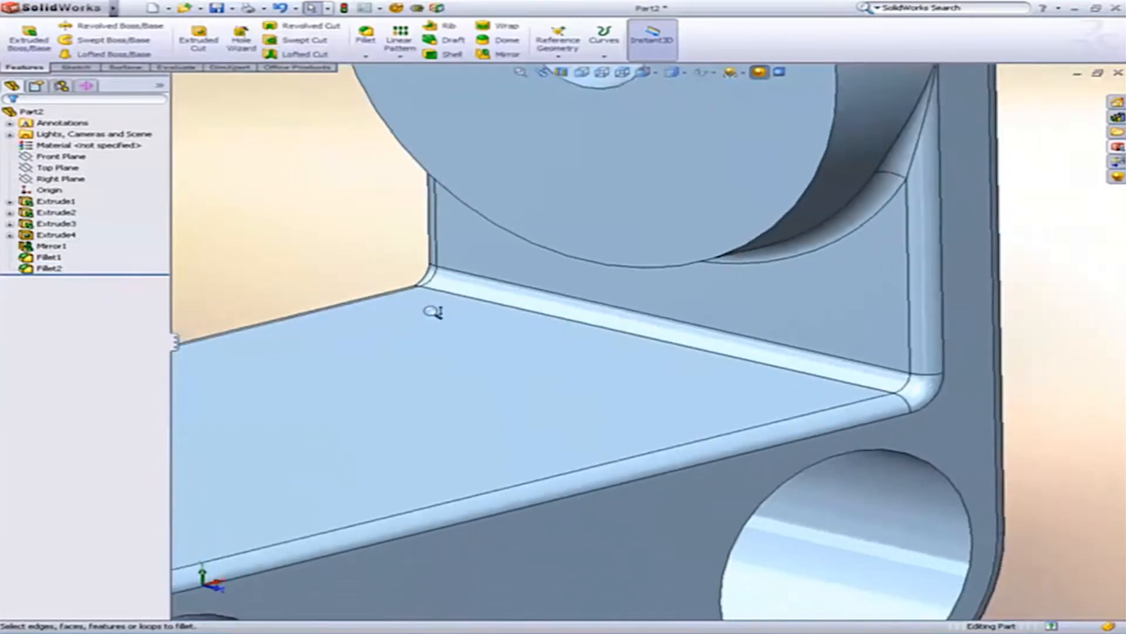
ctrl+middle_drag(596, 354, 681, 337)
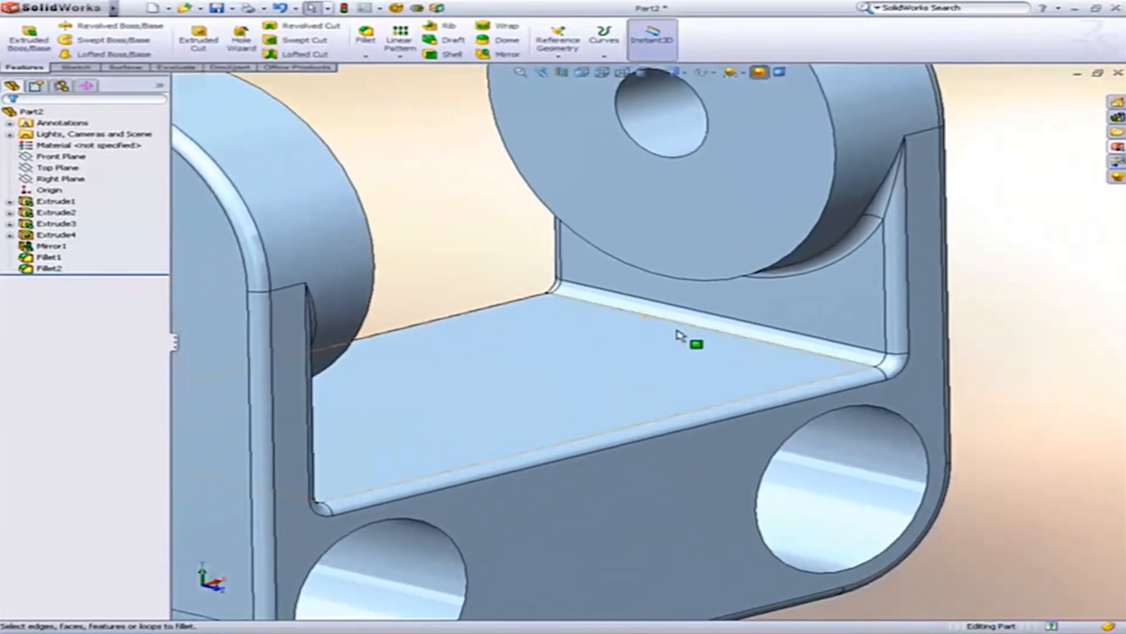
Resize the two inner corner fillets between the base and the uprights to 10 mm with FilletXpert
click(687, 324)
middle_drag(570, 384, 358, 376)
ctrl+middle_drag(358, 375, 422, 289)
click(409, 281)
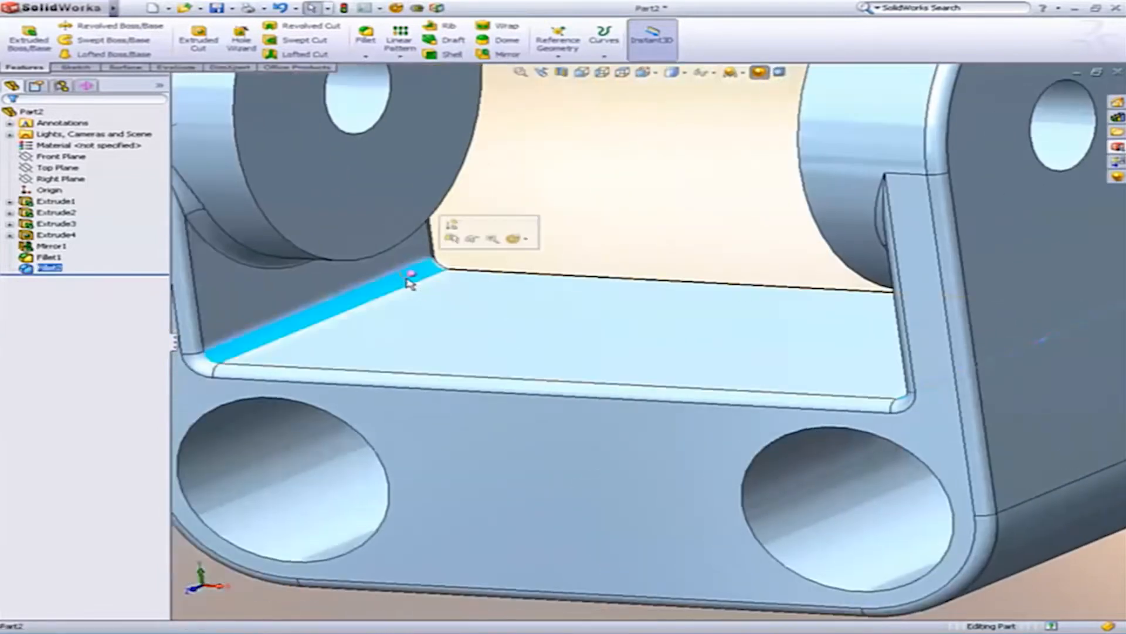
key(s)
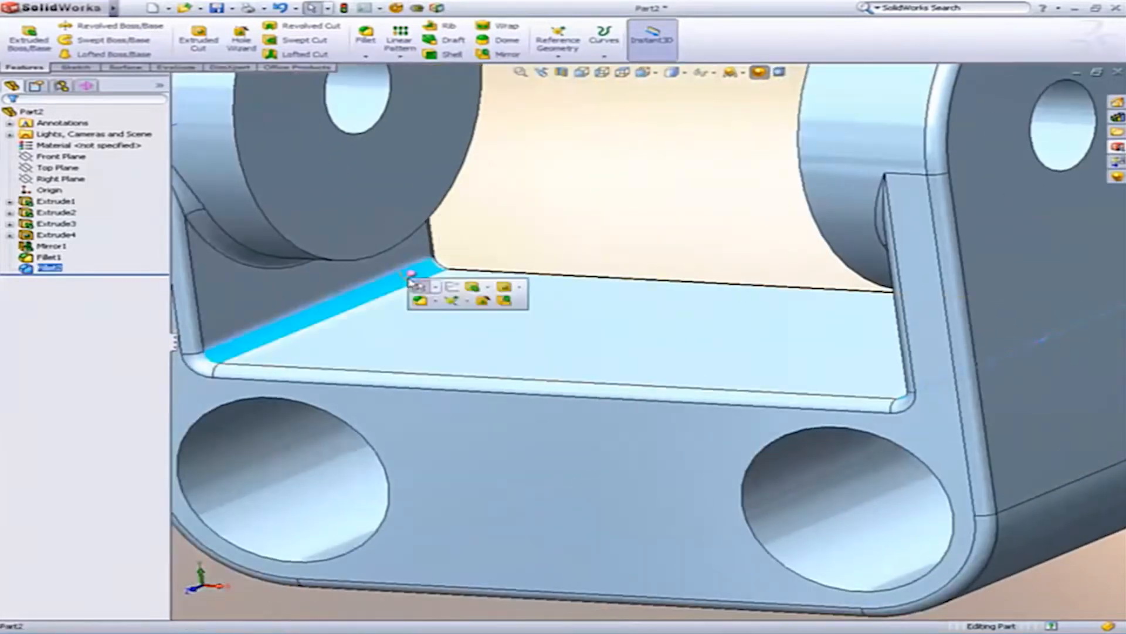
click(420, 302)
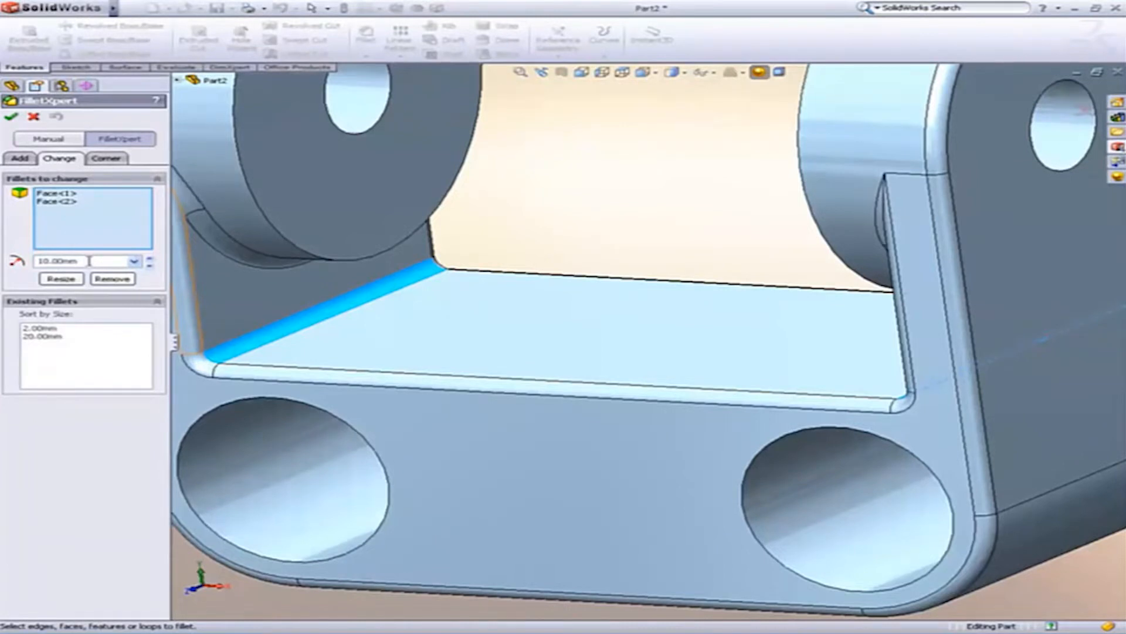
click(61, 278)
click(10, 116)
scroll(454, 322, up, 3)
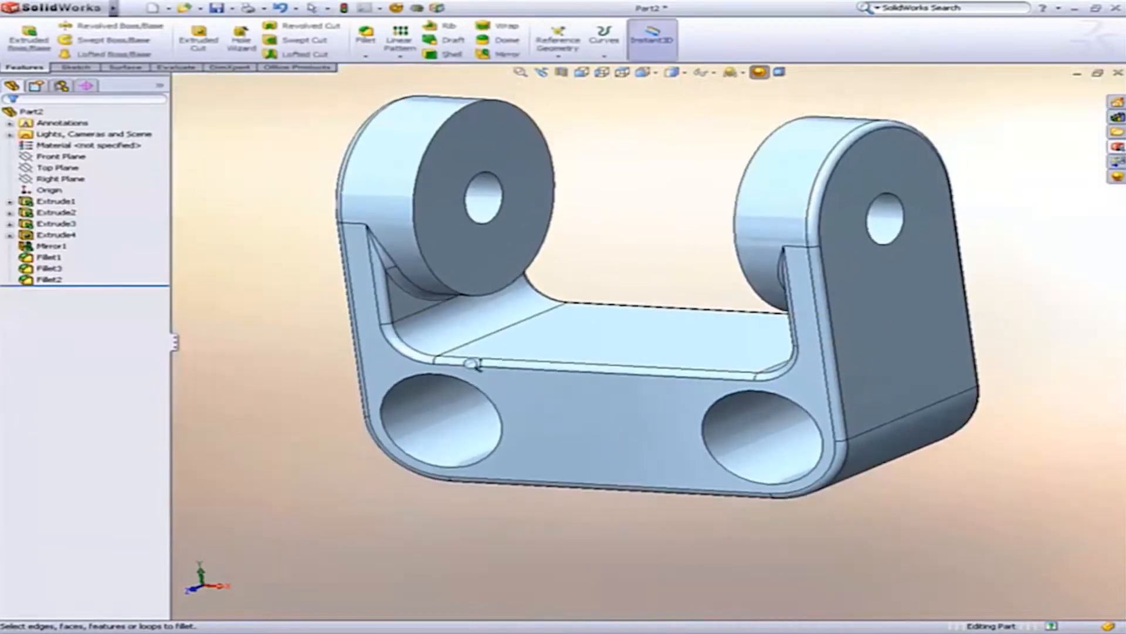
ctrl+middle_drag(539, 364, 483, 370)
click(46, 269)
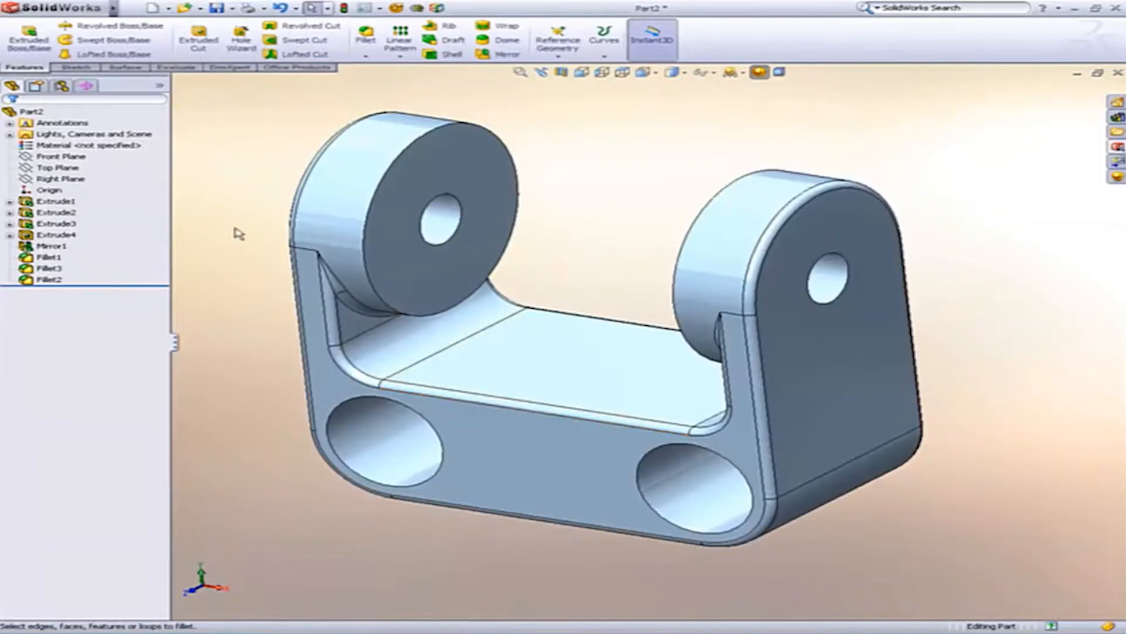
Assign the aluminum material 6061 Alloy to the part
click(96, 146)
right_click(96, 146)
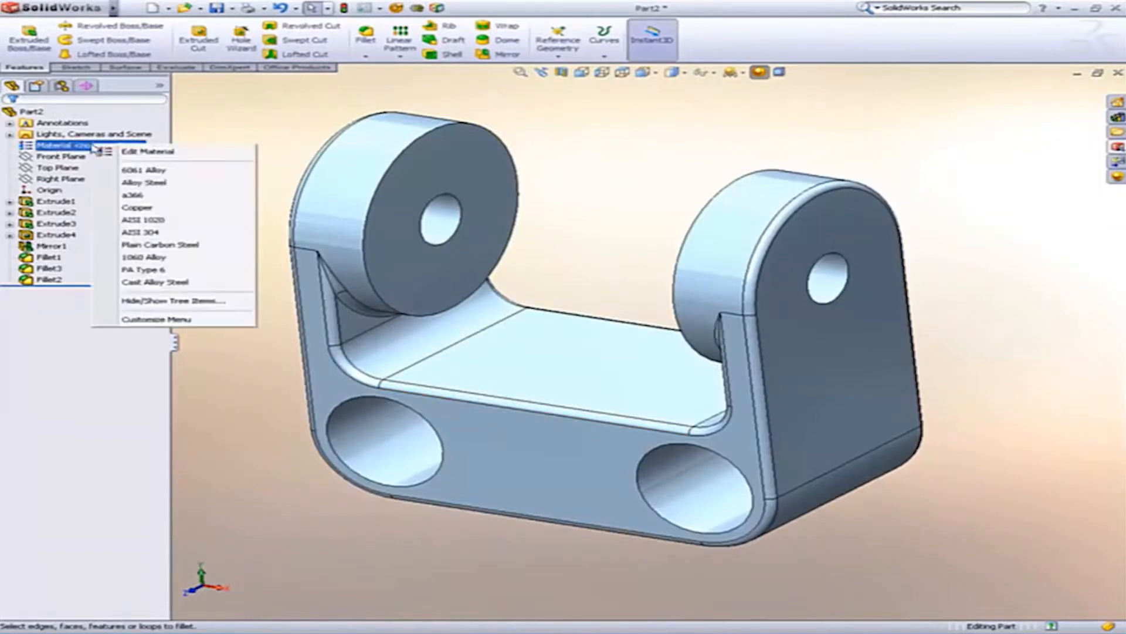
click(155, 152)
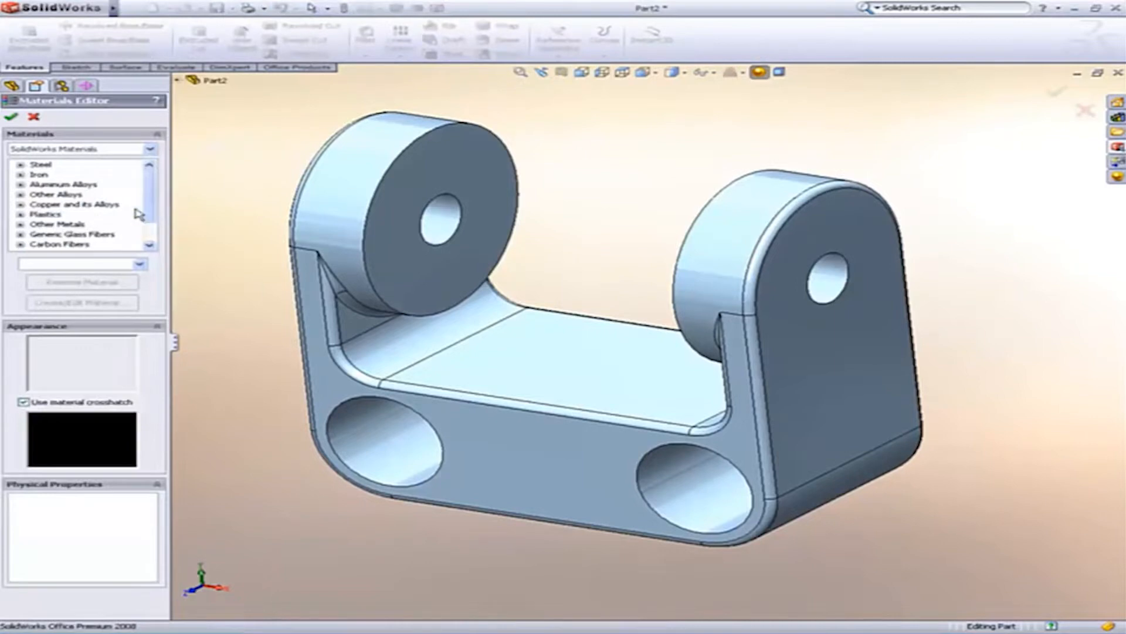
double_click(33, 185)
click(66, 244)
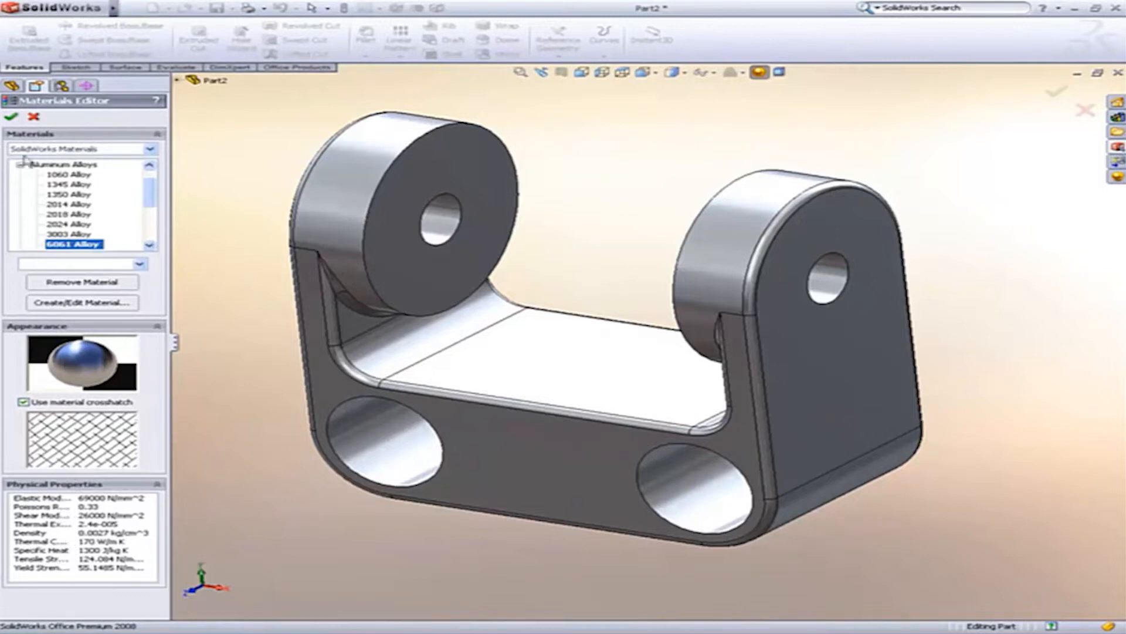
click(12, 118)
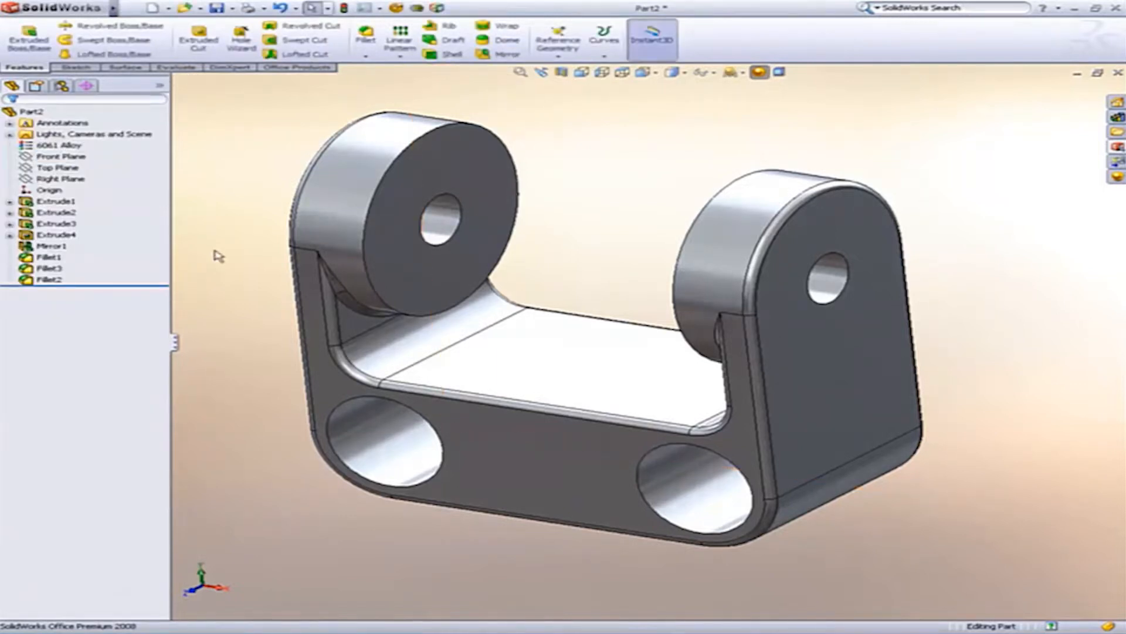
Save the part as "new yoke" and switch to the open MITER SAW assembly
key(ctrl+s)
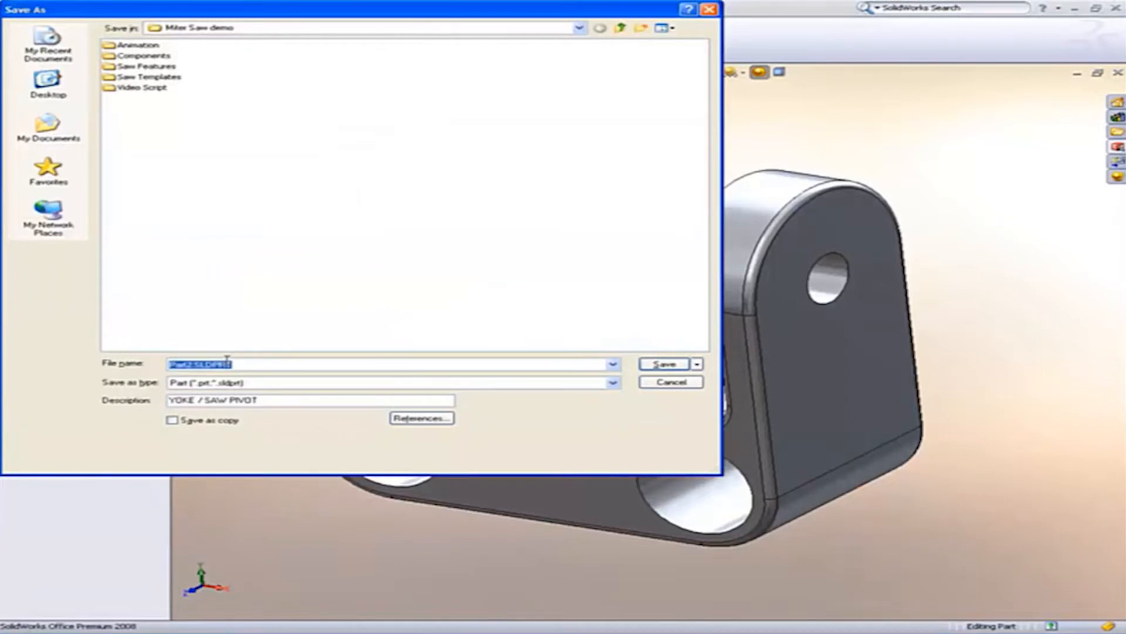
text(new y)
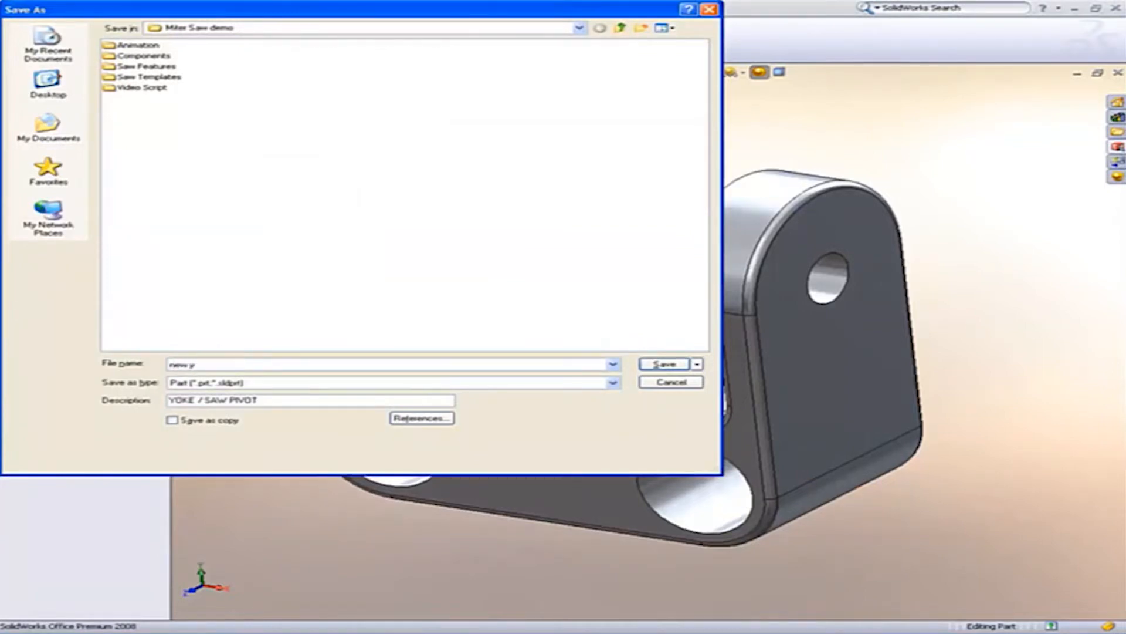
text(oke)
key(Return)
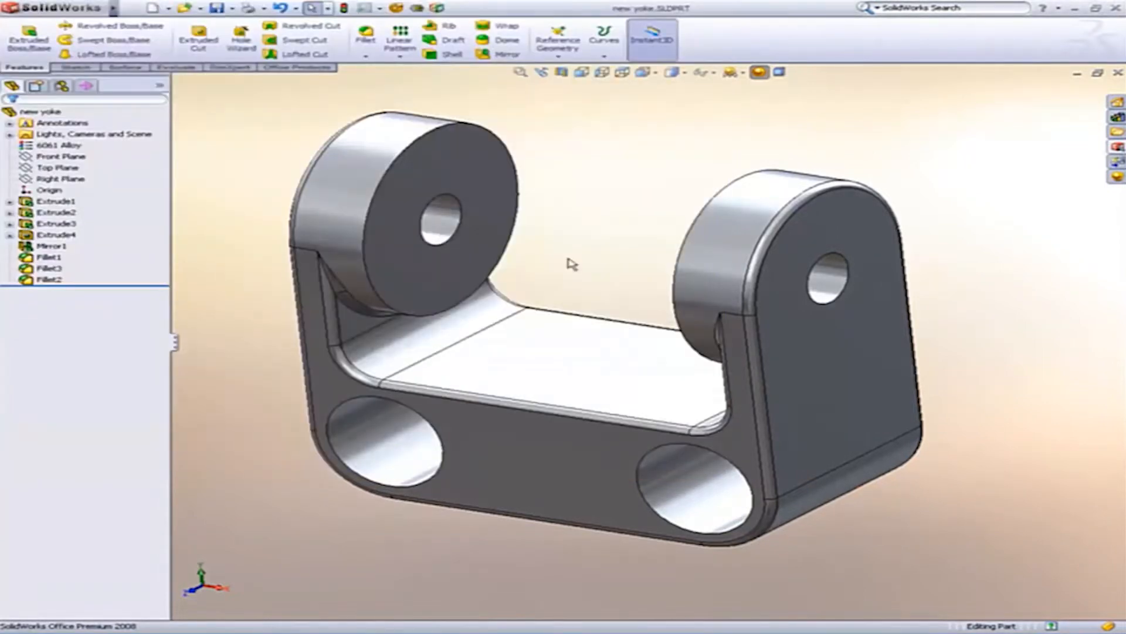
key(ctrl+Tab)
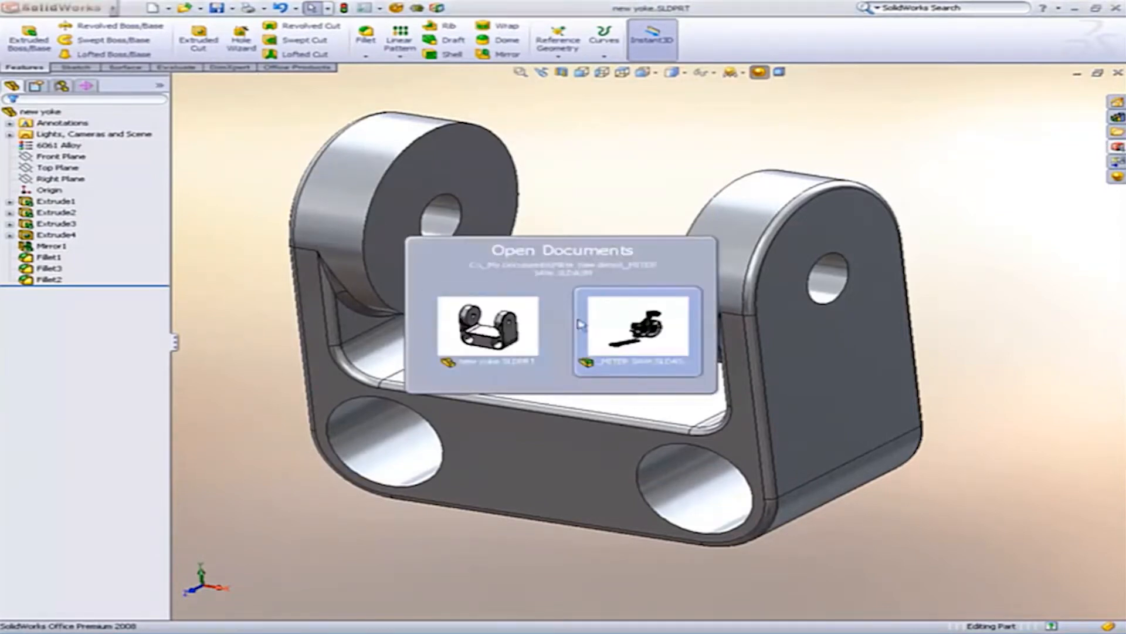
click(631, 336)
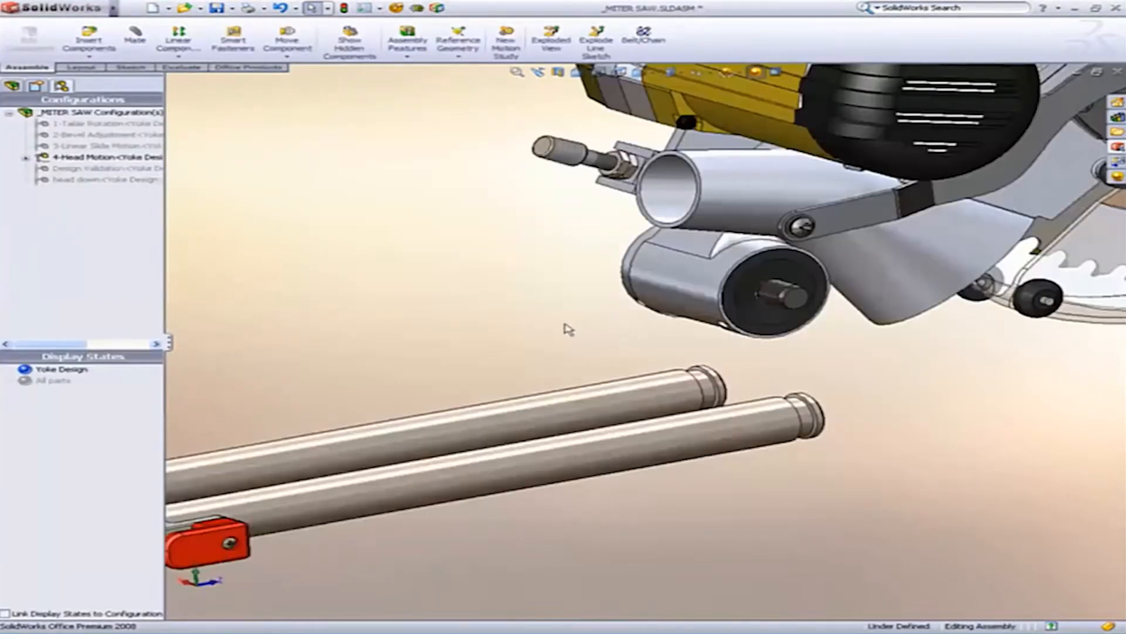
Insert the open part new yoke into the assembly just above the ends of the slide rods
ctrl+middle_drag(576, 332, 562, 320)
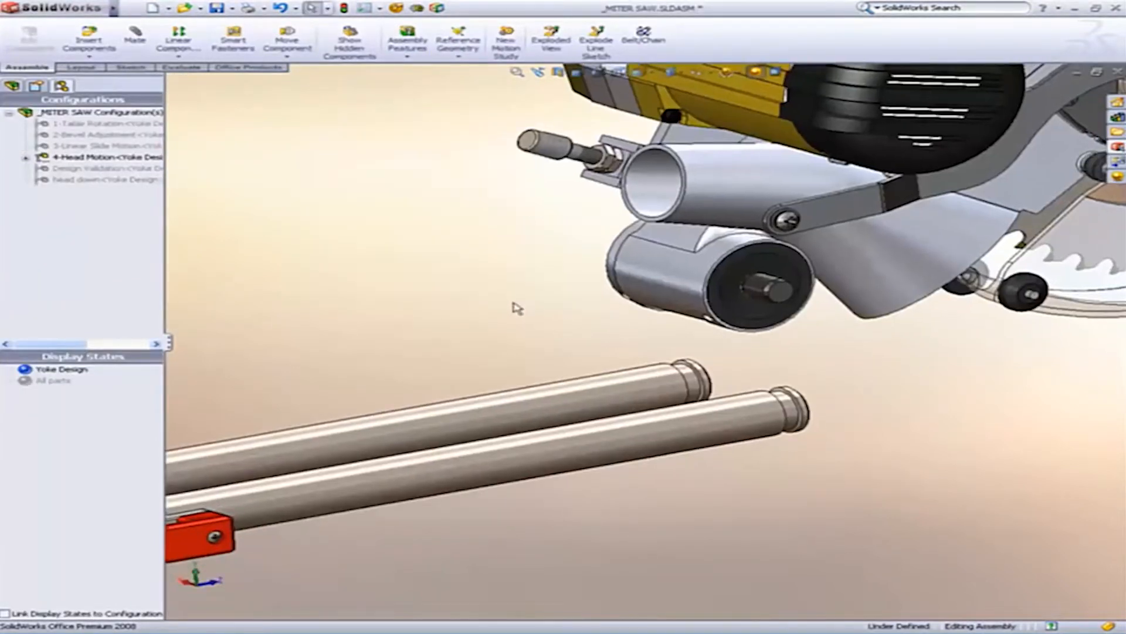
key(s)
click(562, 316)
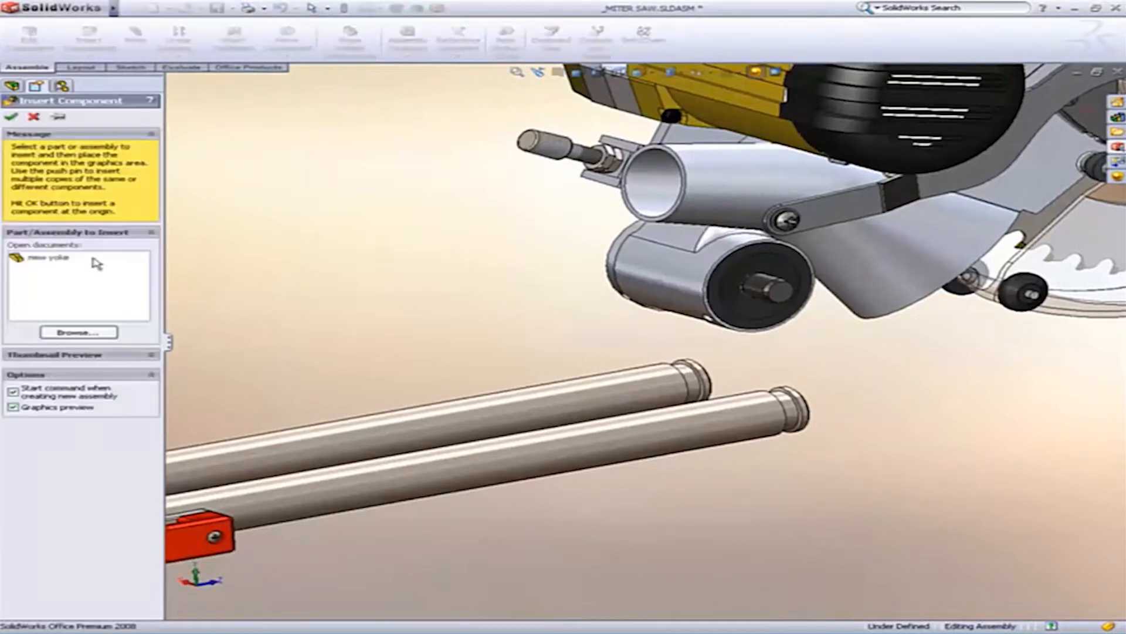
click(69, 258)
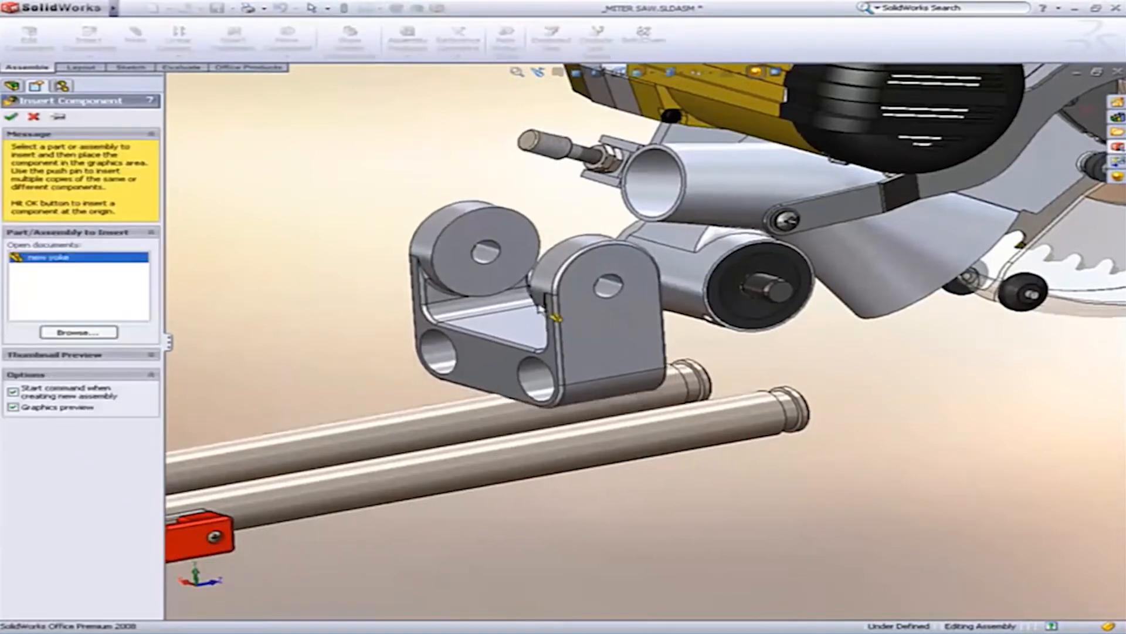
click(556, 310)
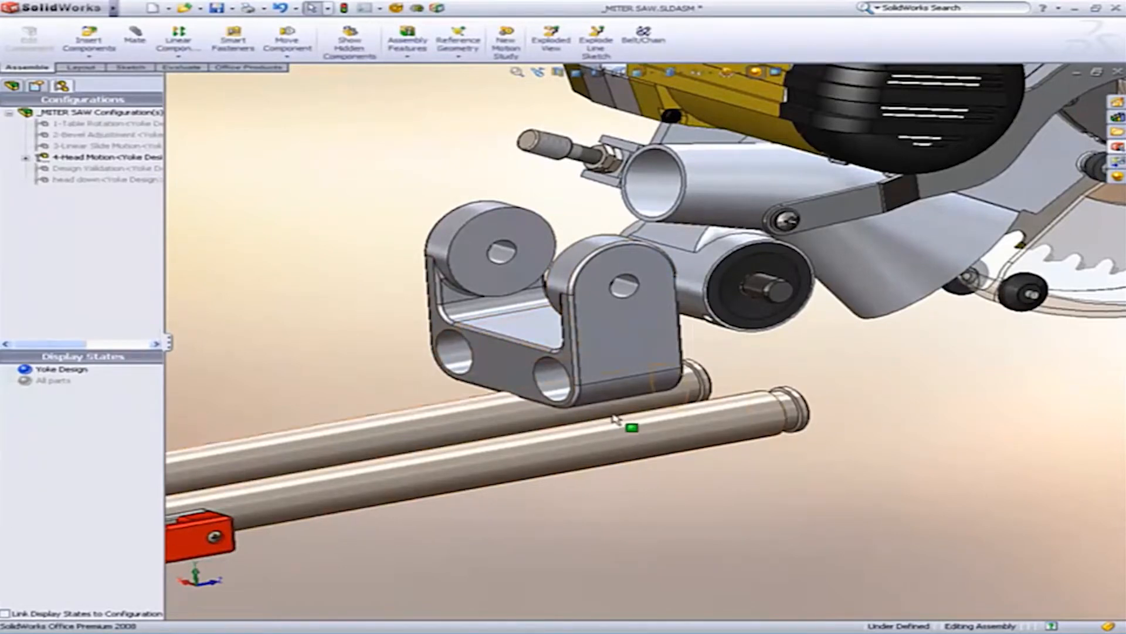
Mate the two holes in the yoke's base concentric with the two slide rods
scroll(609, 418, down, 3)
scroll(655, 398, down, 2)
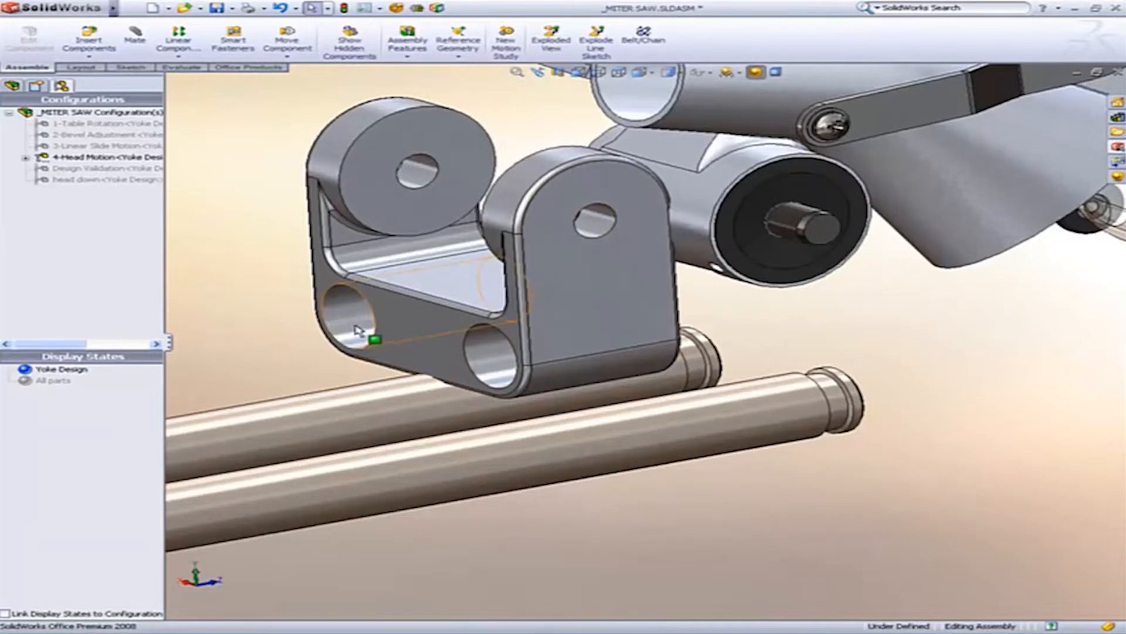
alt+drag(356, 330, 567, 383)
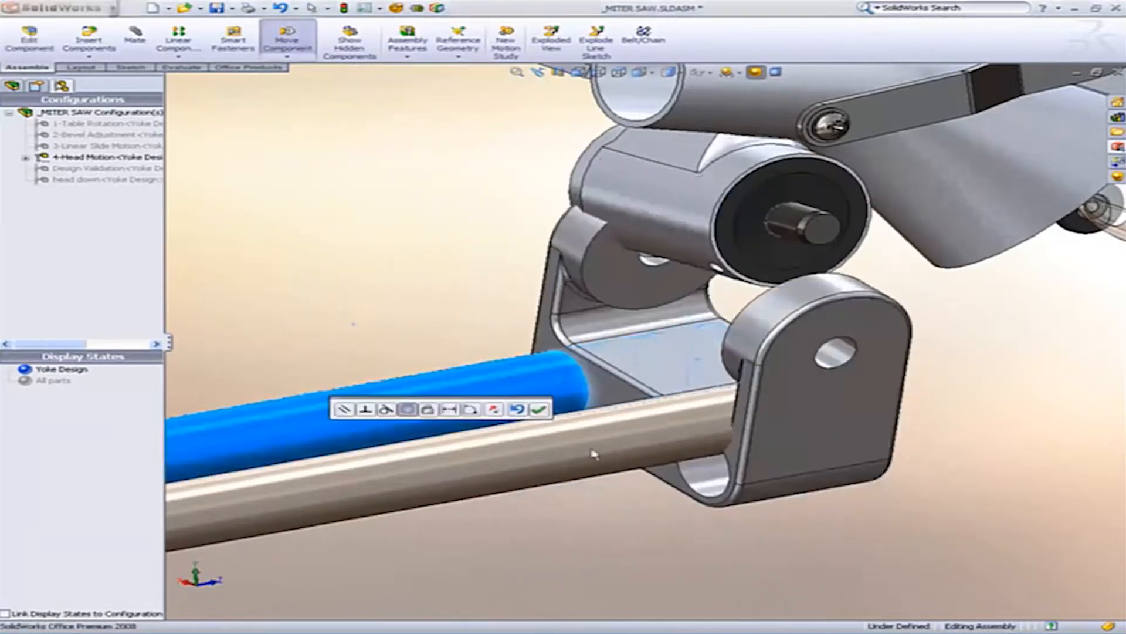
click(540, 412)
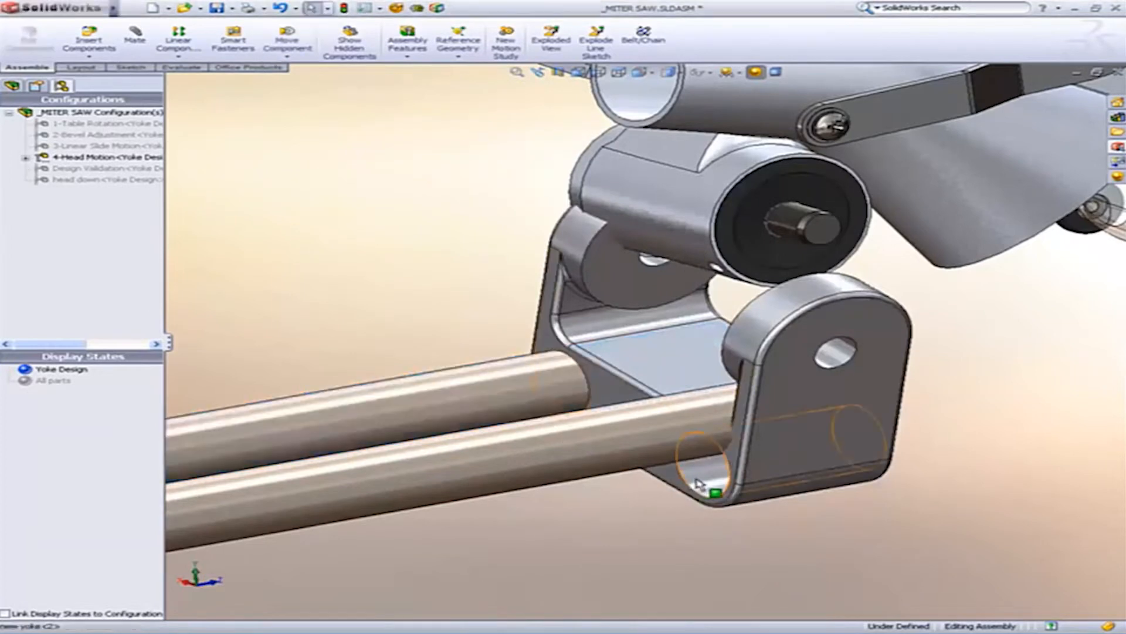
alt+drag(697, 484, 668, 453)
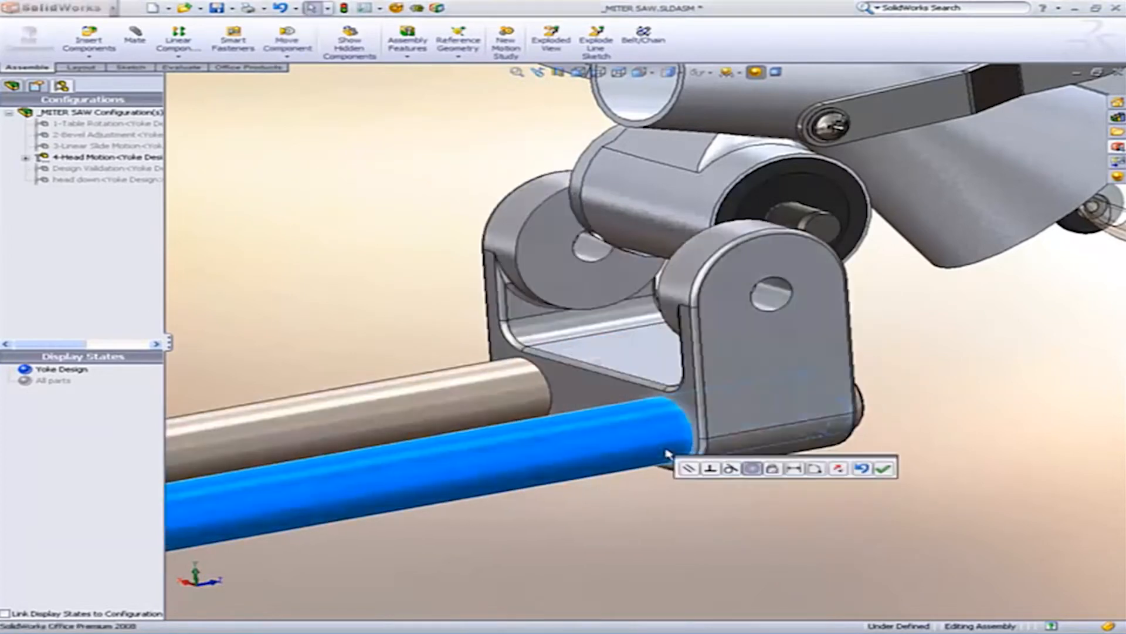
click(883, 467)
Mate the yoke's base face coincident with the rod end's circular edge, and its boss hole concentric with the saw head's pivot pin
middle_drag(883, 468, 671, 425)
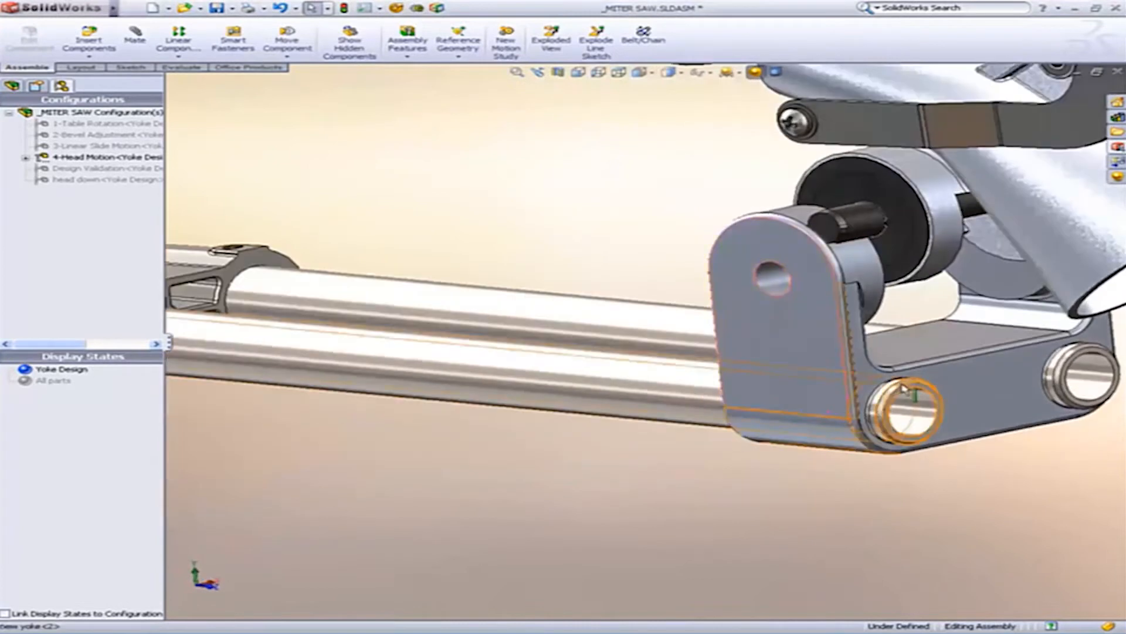
alt+drag(925, 378, 924, 391)
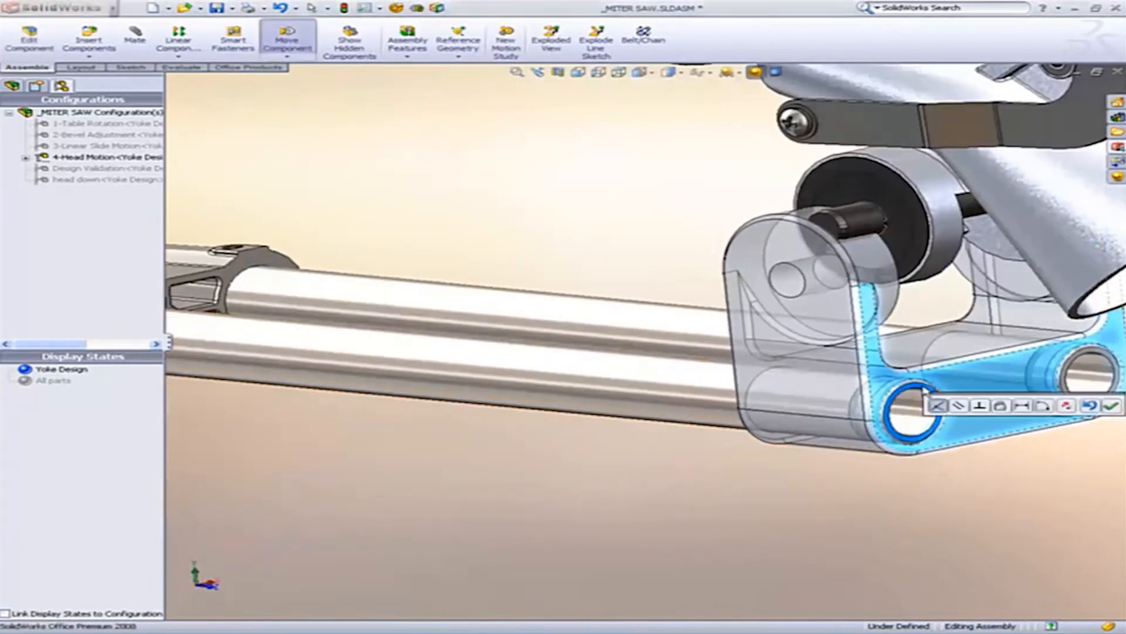
click(1111, 405)
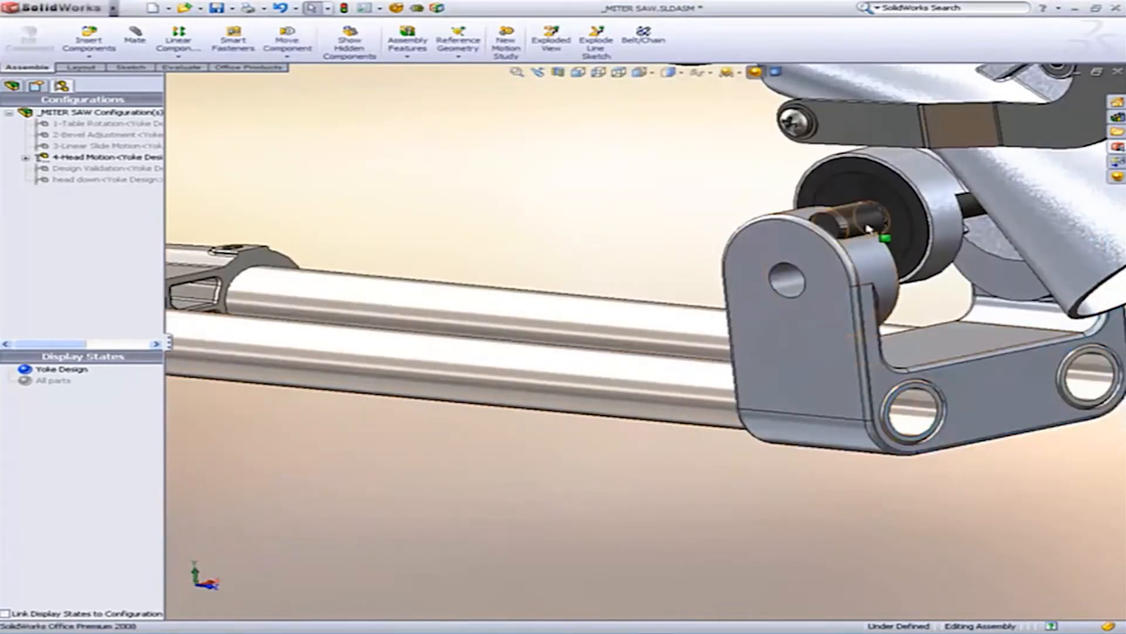
drag(932, 197, 919, 182)
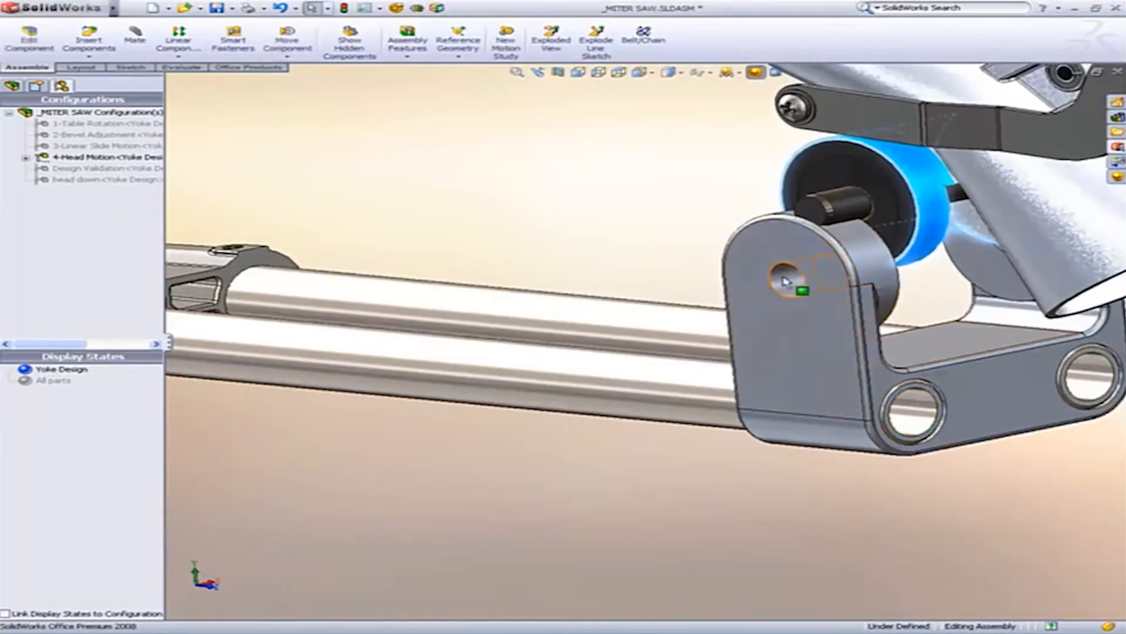
alt+drag(843, 208, 800, 278)
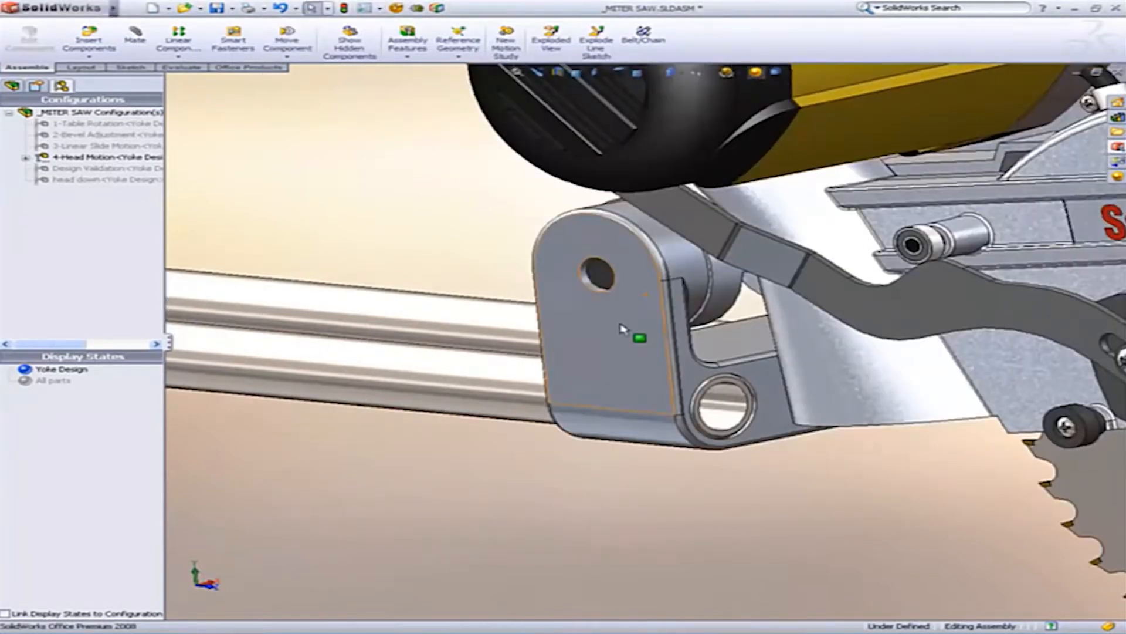
Examine the space between the yoke's upright and the free end of the guard link with its pivot screw
middle_click(620, 324)
middle_drag(621, 323, 662, 297)
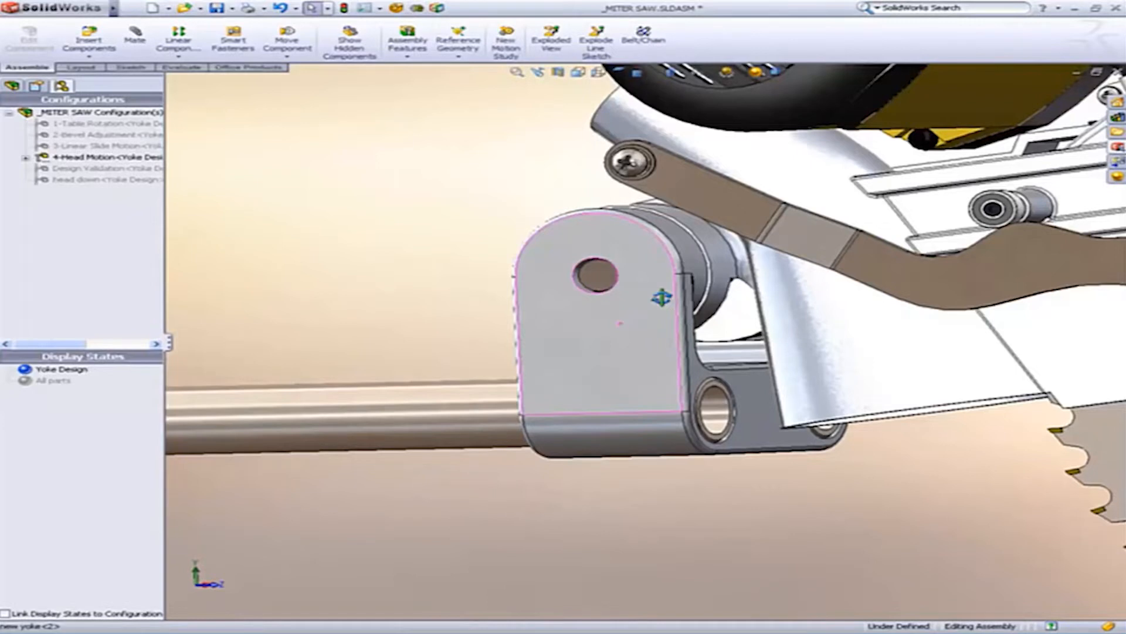
middle_drag(662, 297, 719, 244)
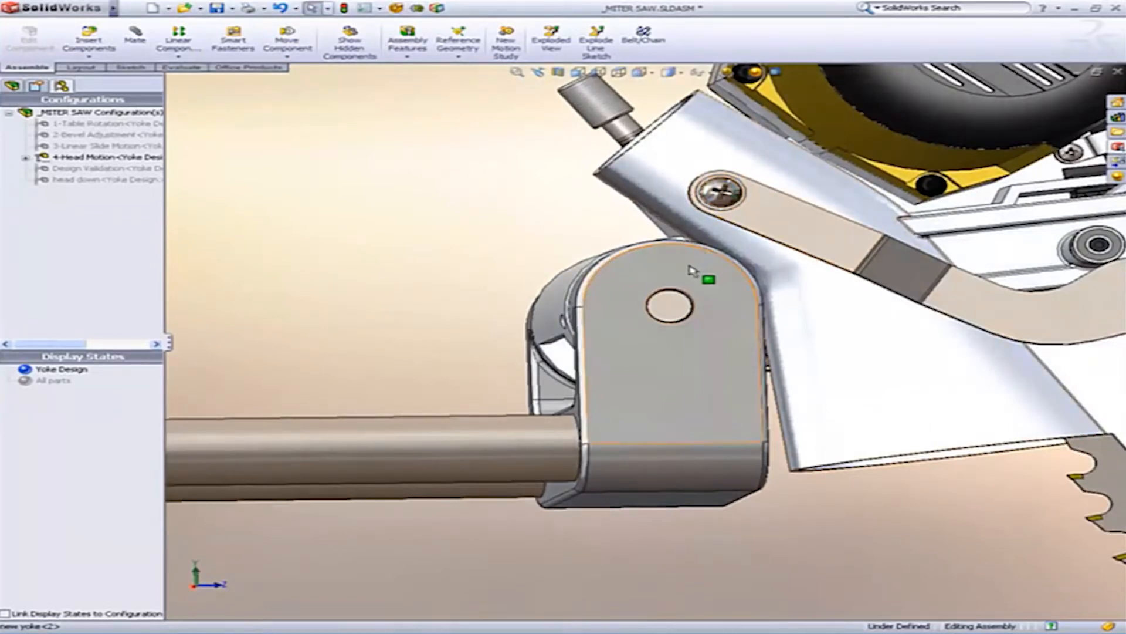
middle_drag(691, 270, 669, 271)
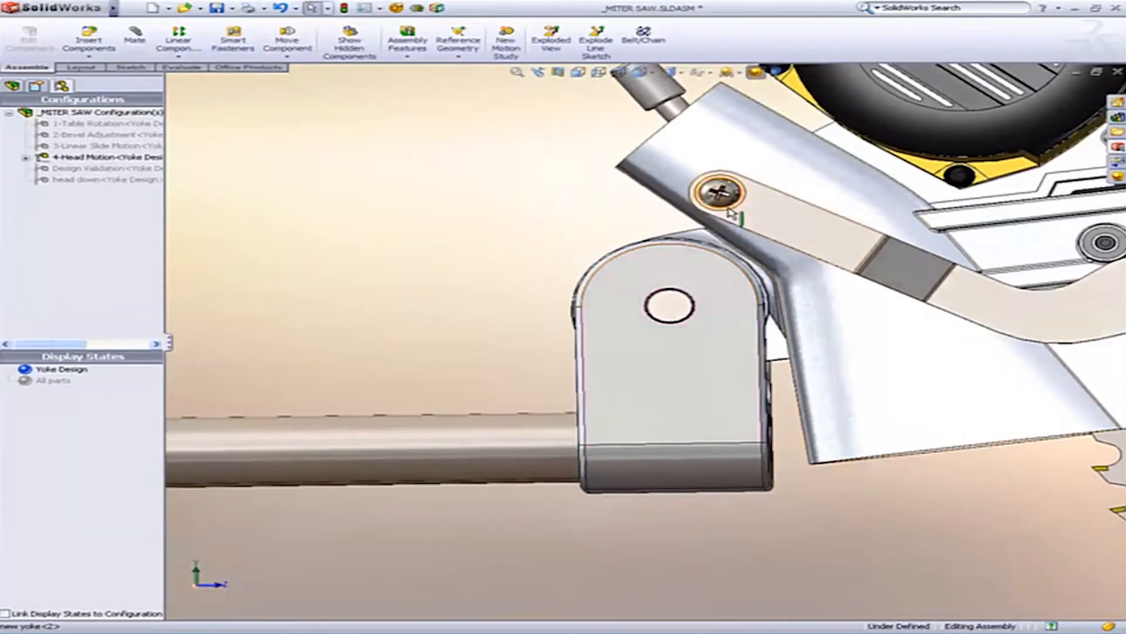
middle_drag(730, 212, 653, 228)
scroll(640, 262, down, 3)
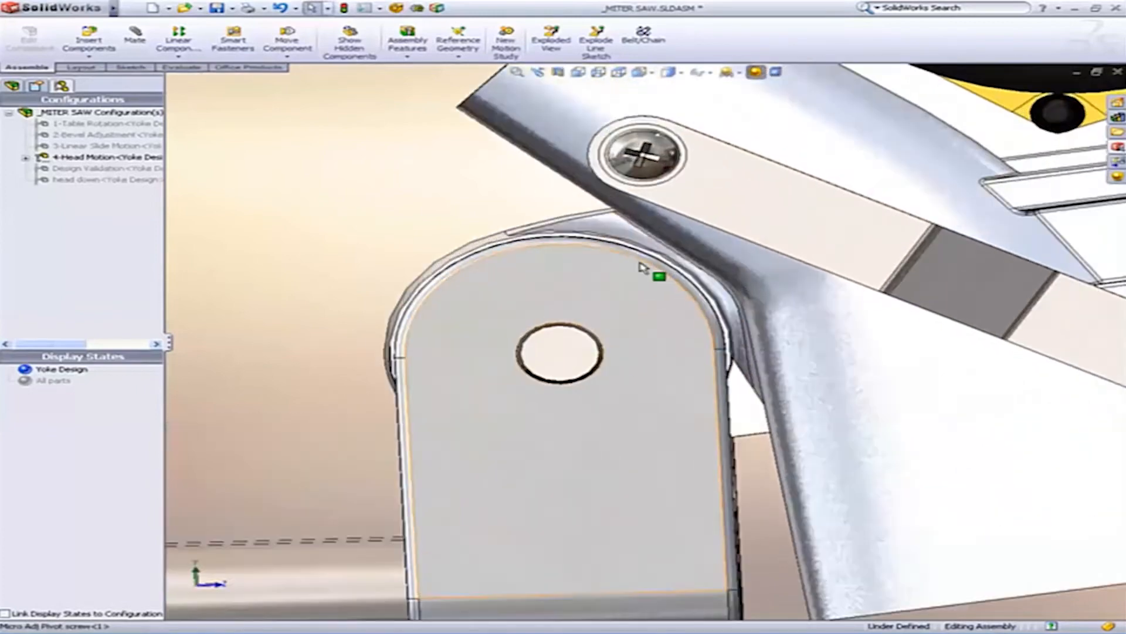
ctrl+middle_drag(627, 284, 621, 322)
middle_click(587, 312)
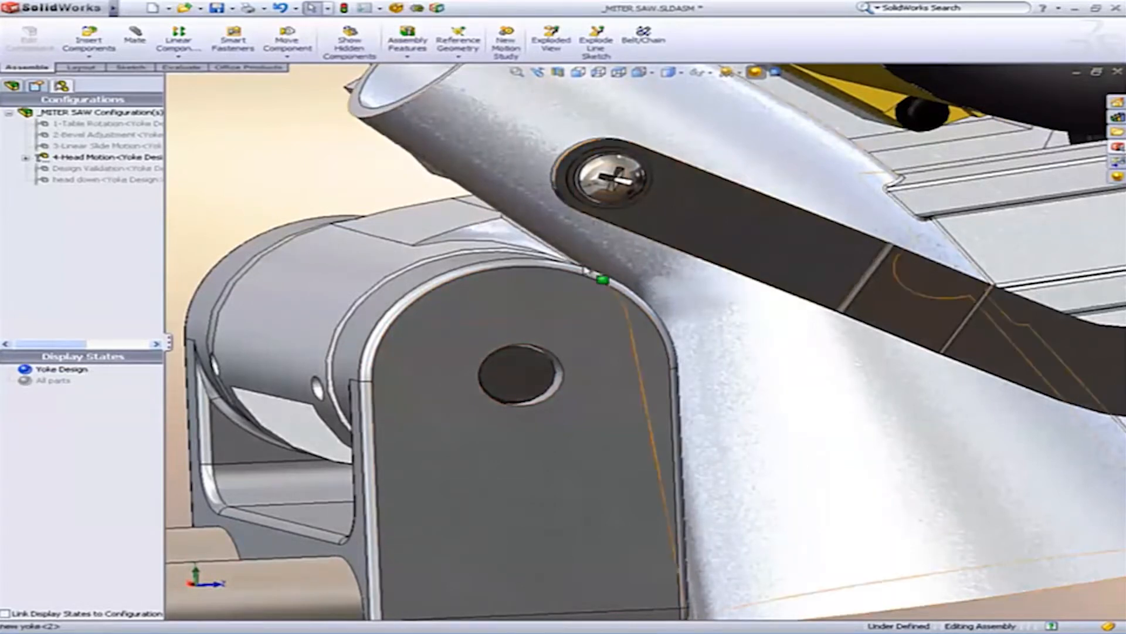
scroll(591, 281, up, 2)
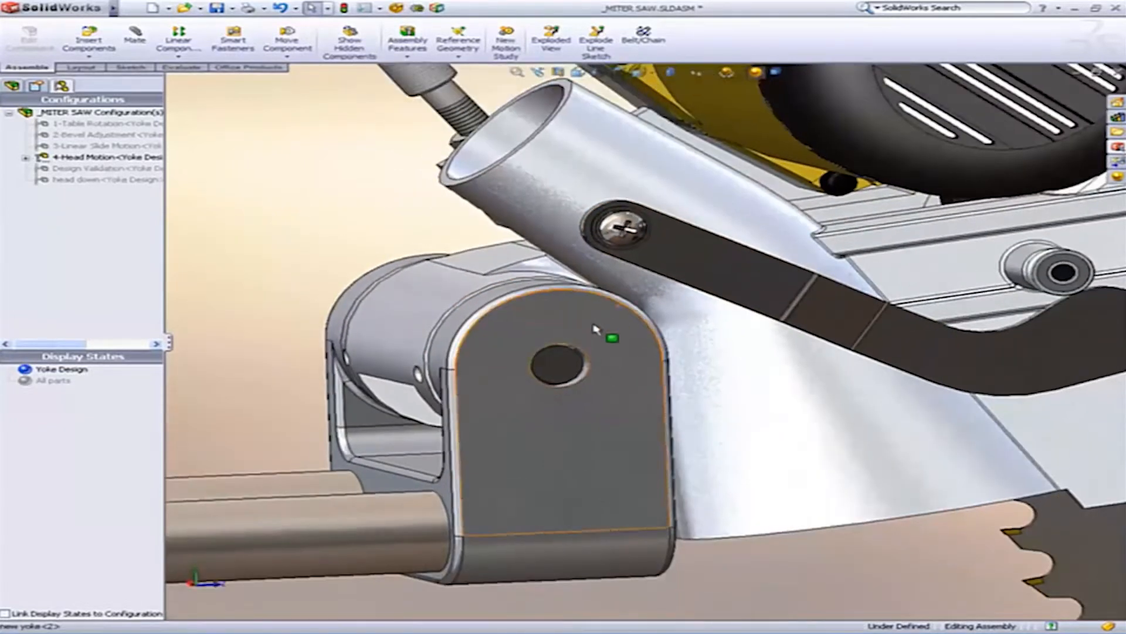
Edit the yoke within the assembly and start an extrude sketch on the outer face of its upright
click(594, 329)
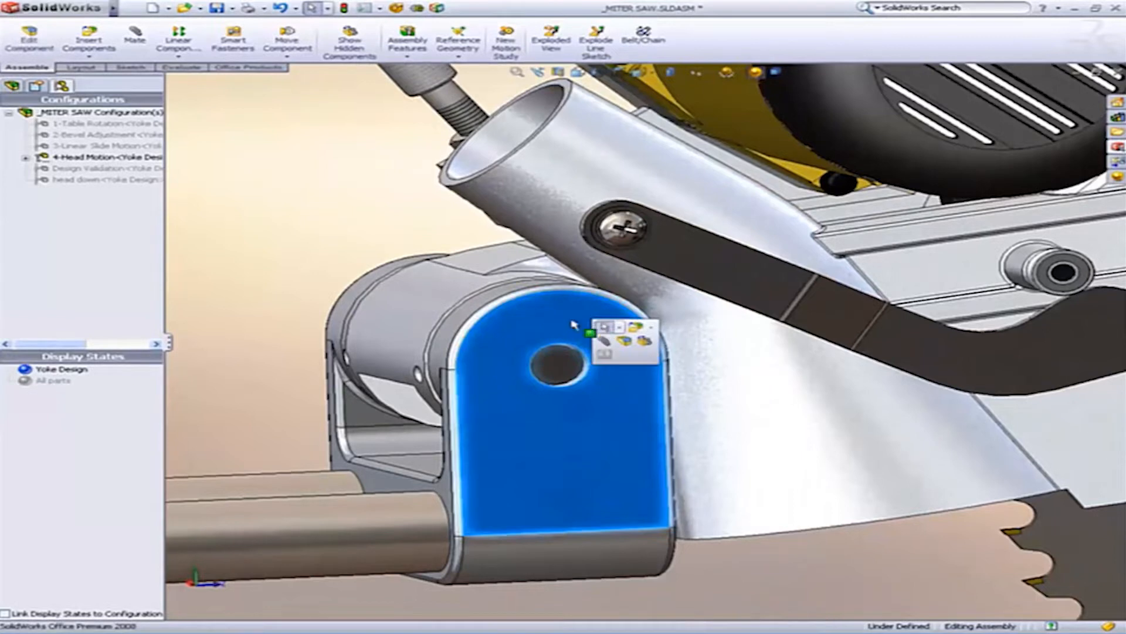
click(644, 250)
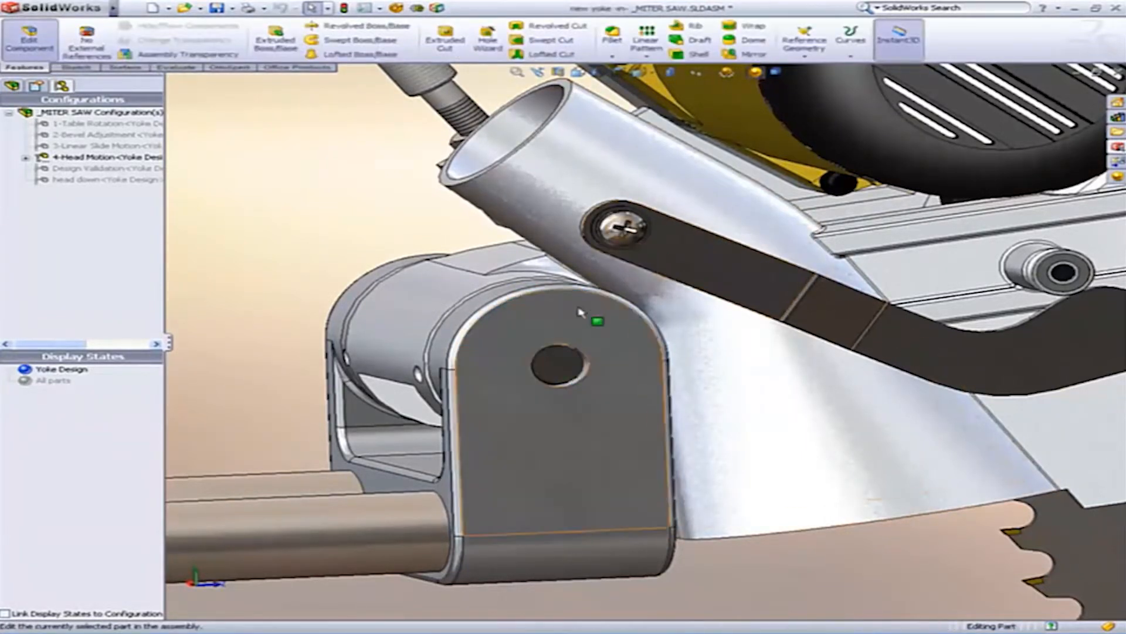
key(s)
click(643, 316)
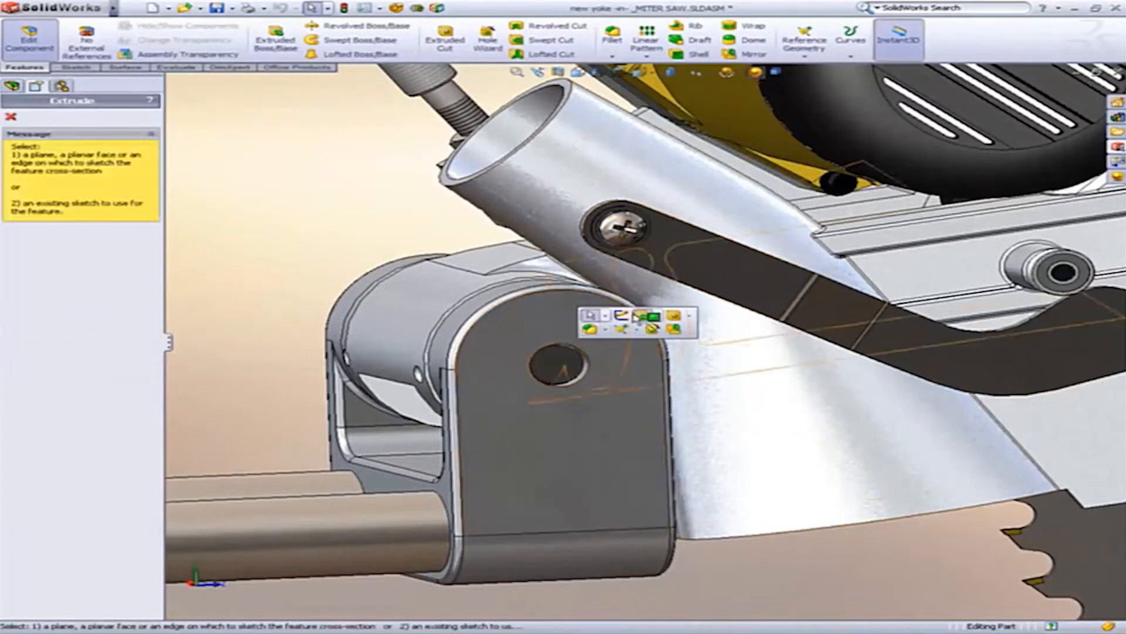
click(604, 317)
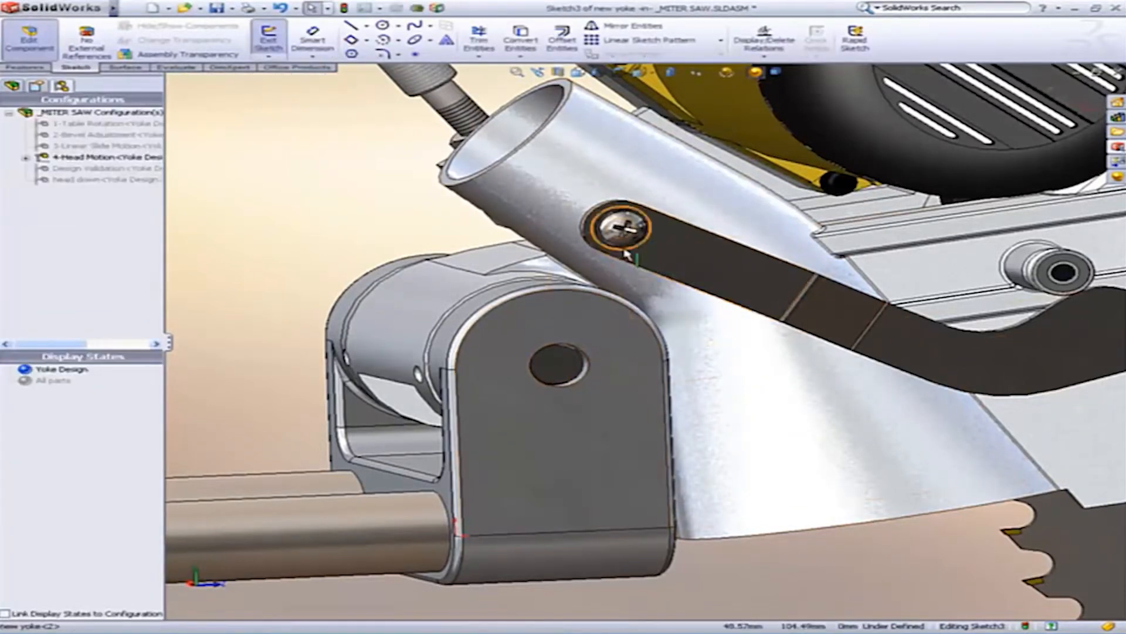
Convert the guard link washer's circular edge into the sketch and draw two vertical tangent lines from it down to the upright
click(626, 253)
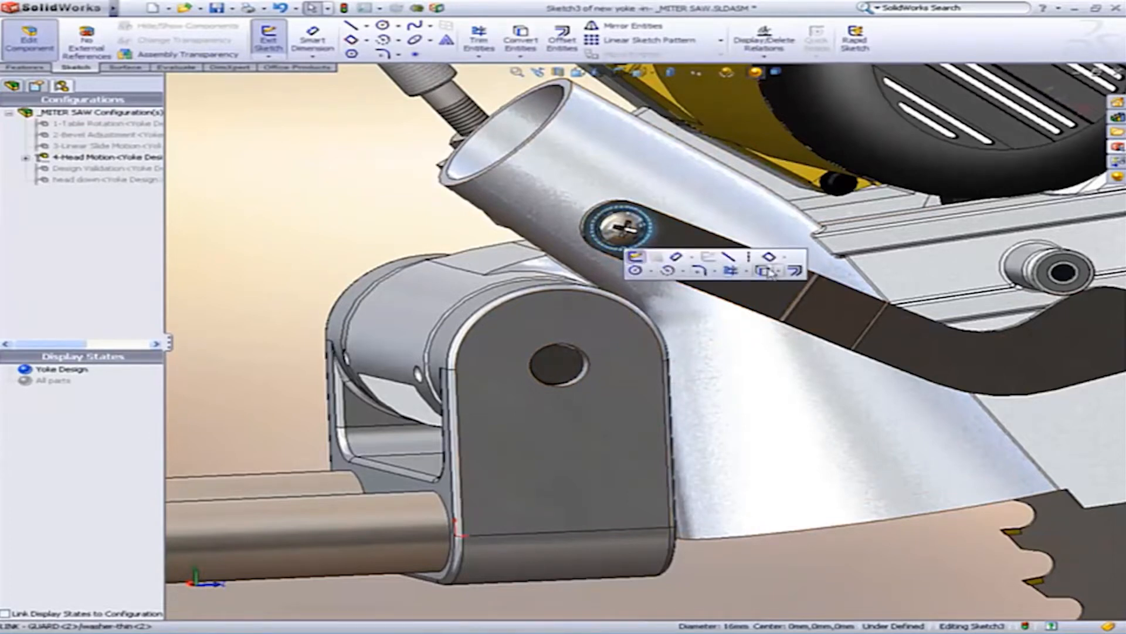
click(764, 271)
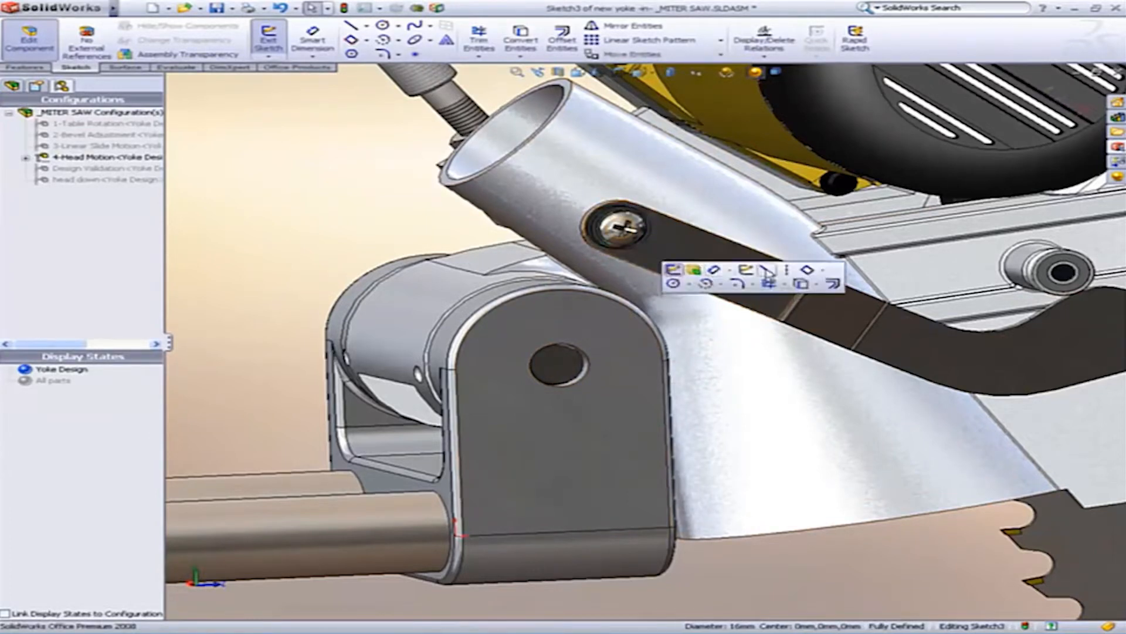
click(765, 271)
click(616, 225)
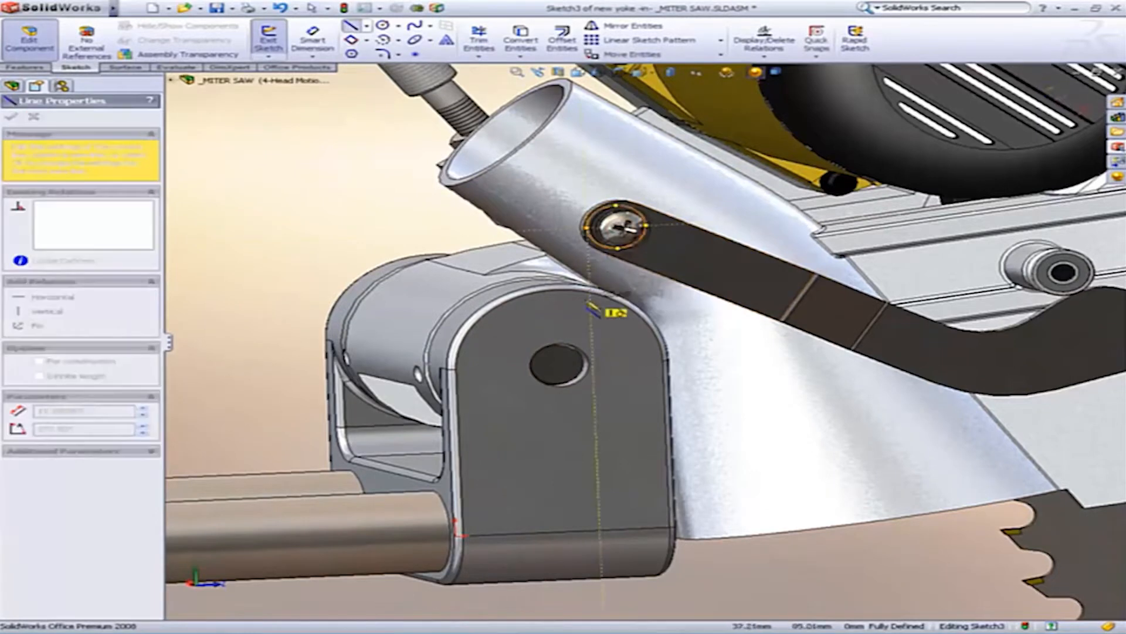
click(591, 326)
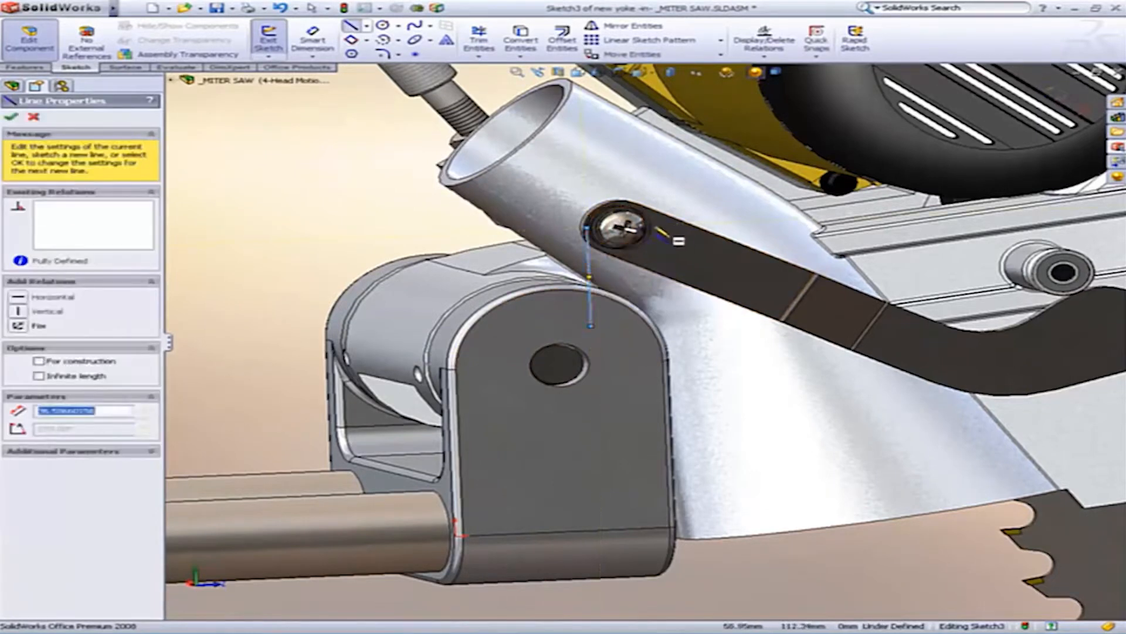
drag(646, 226, 652, 359)
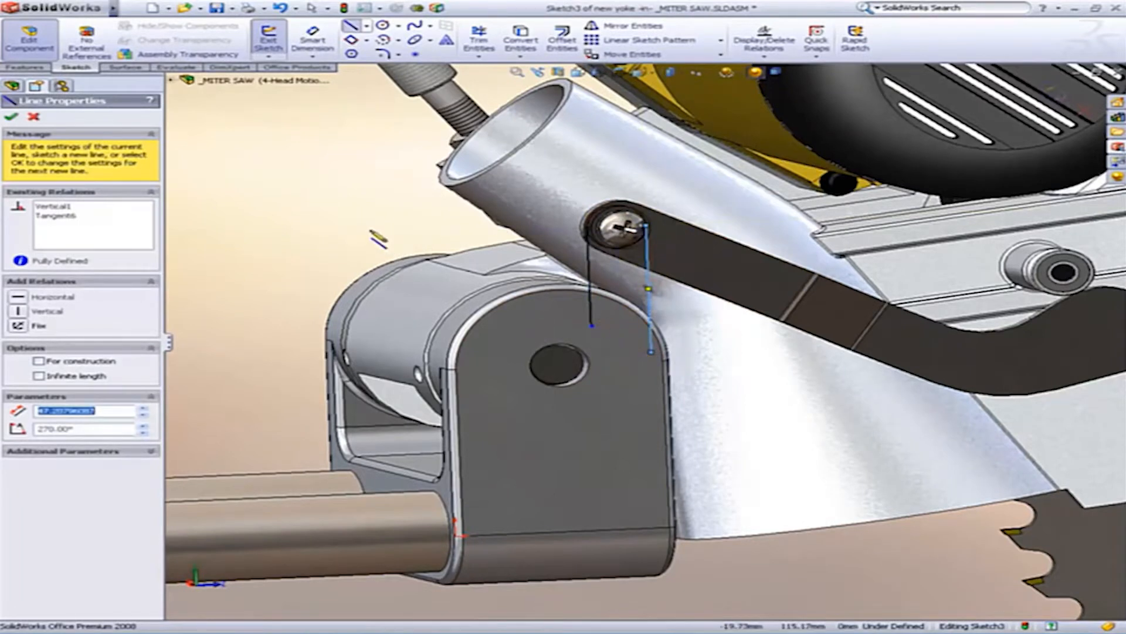
key(Escape)
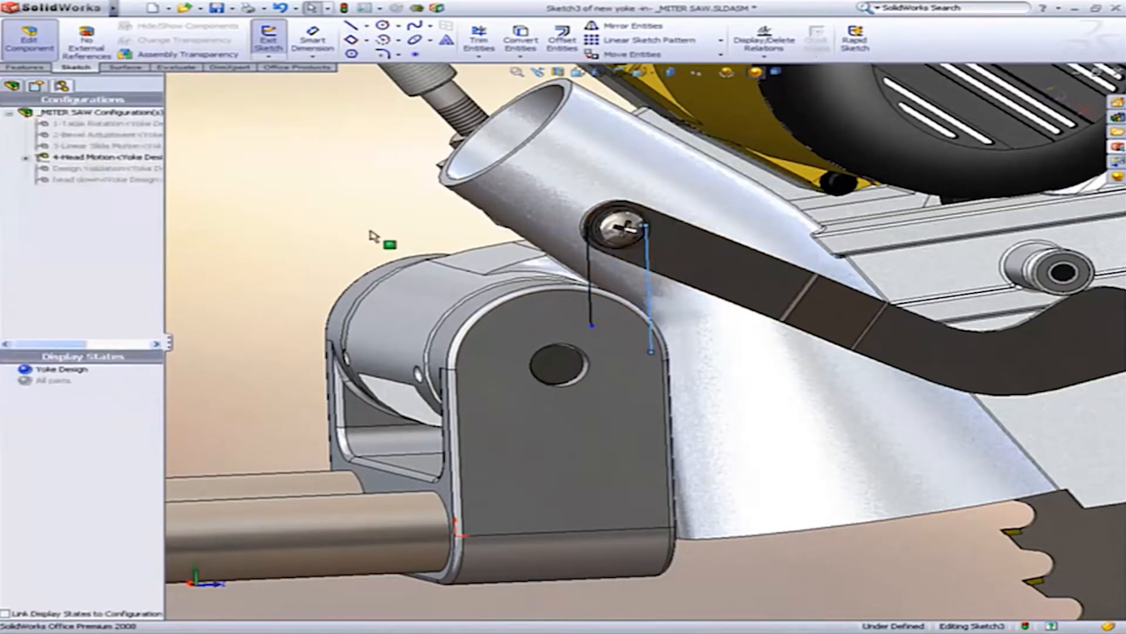
Extrude the washer circle and the region between the tangent lines 10 mm blind, reversed inward from the upright's outer face
double_click(433, 226)
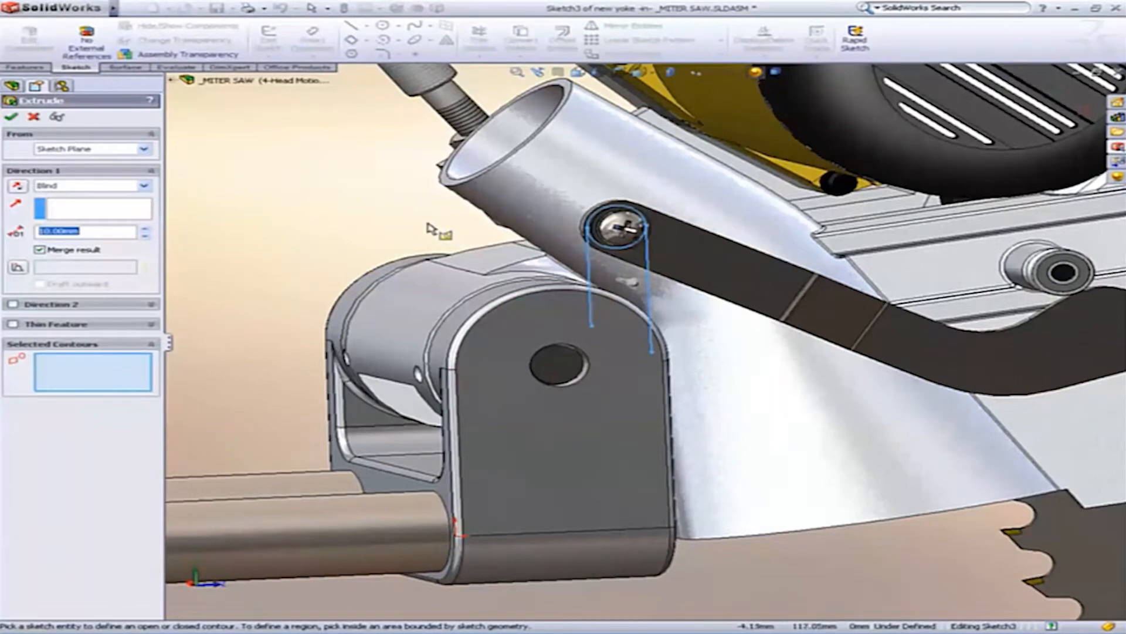
mouse_move(531, 256)
middle_down()
mouse_move(548, 249)
mouse_move(546, 264)
middle_up()
click(697, 333)
click(689, 295)
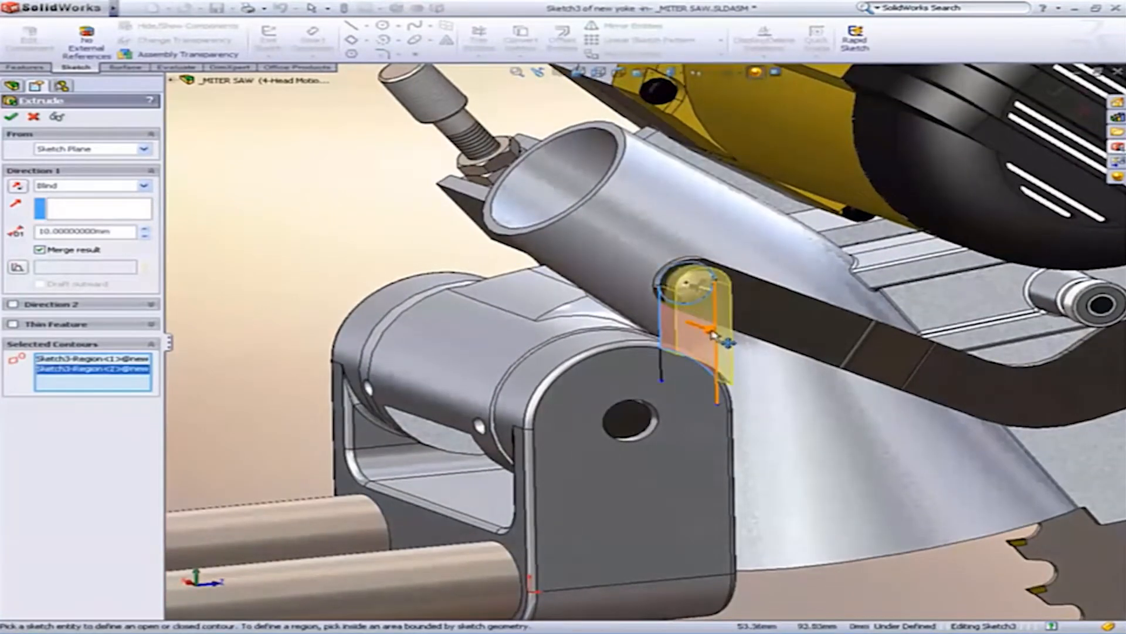
drag(675, 305, 673, 302)
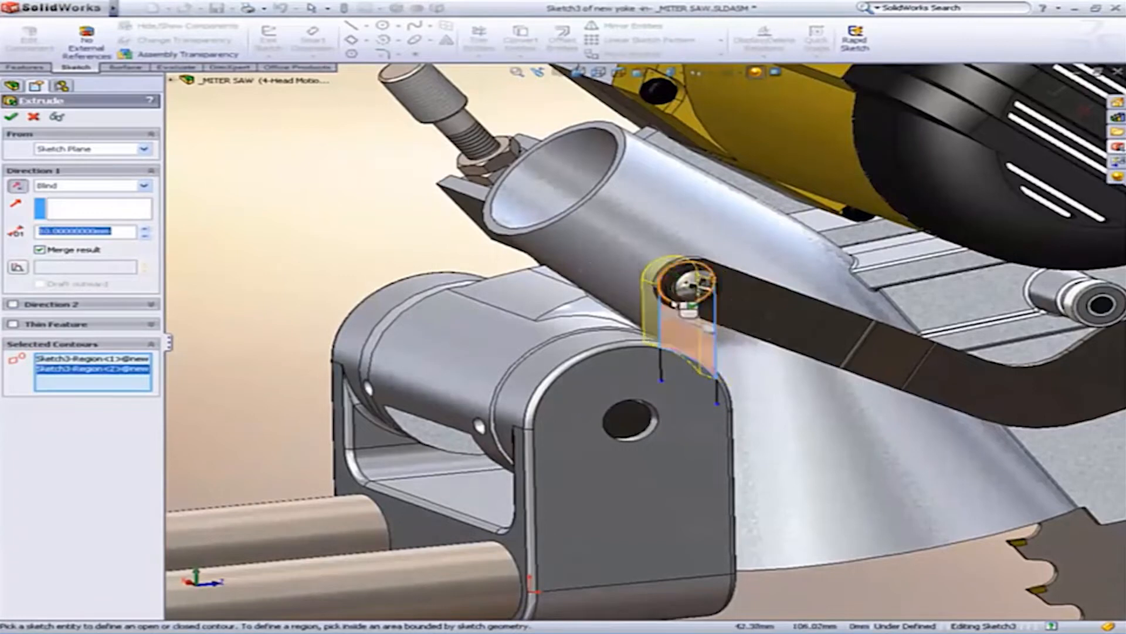
key(Return)
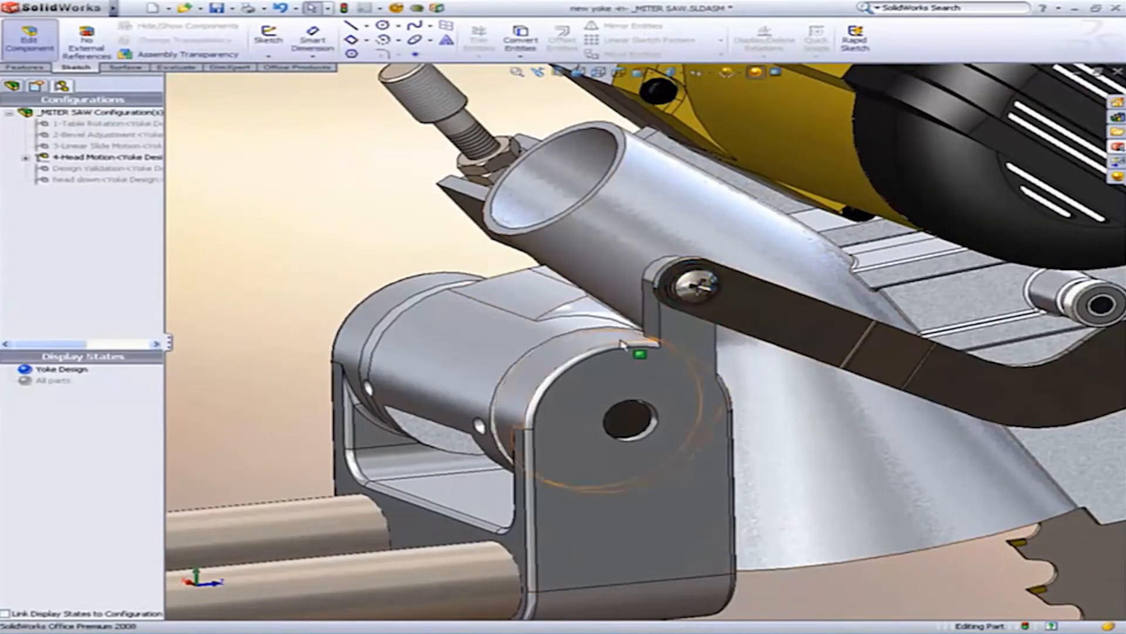
Start a Hole Wizard hole on the inner face of the yoke's guard link tab as a DIN tapped hole
ctrl+middle_drag(660, 323, 638, 298)
middle_click(615, 323)
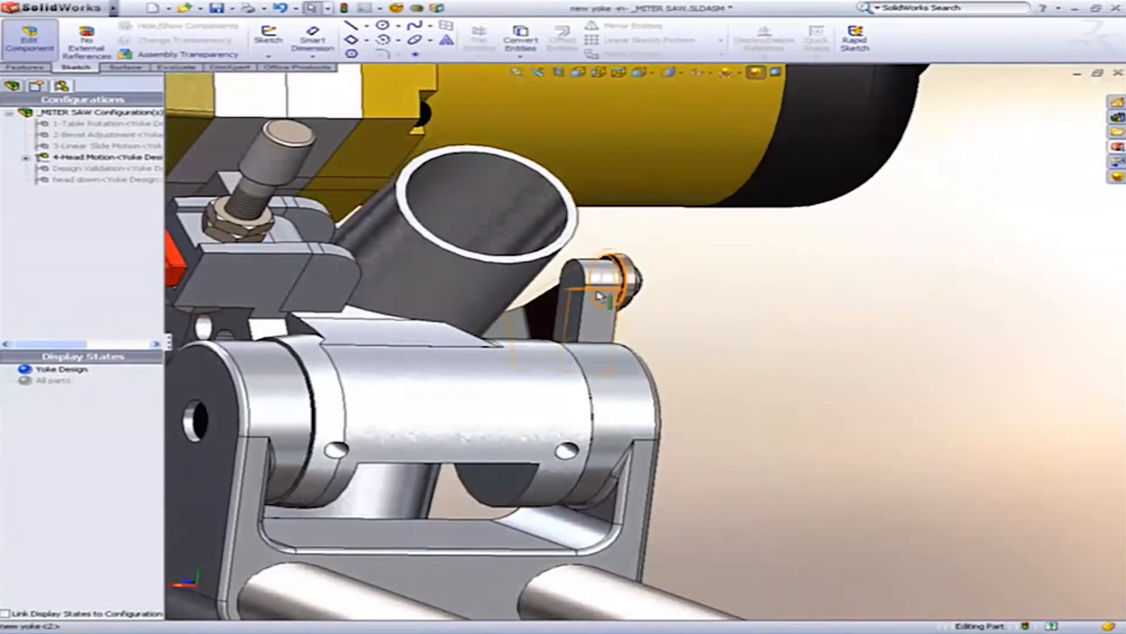
scroll(586, 304, down, 5)
scroll(563, 300, down, 2)
key(Escape)
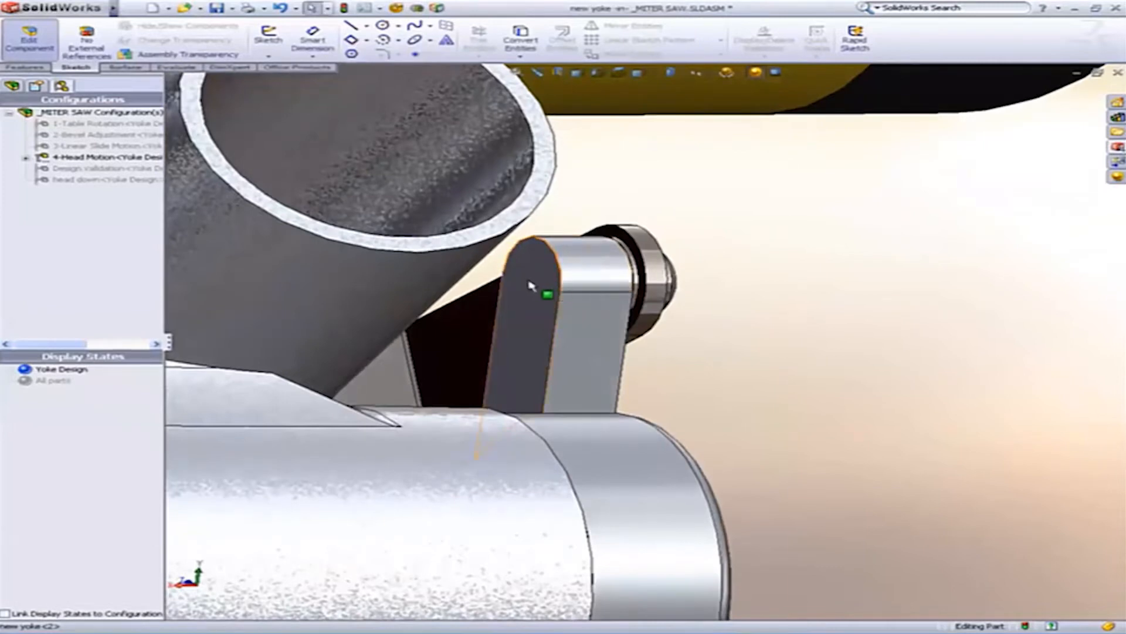
click(535, 286)
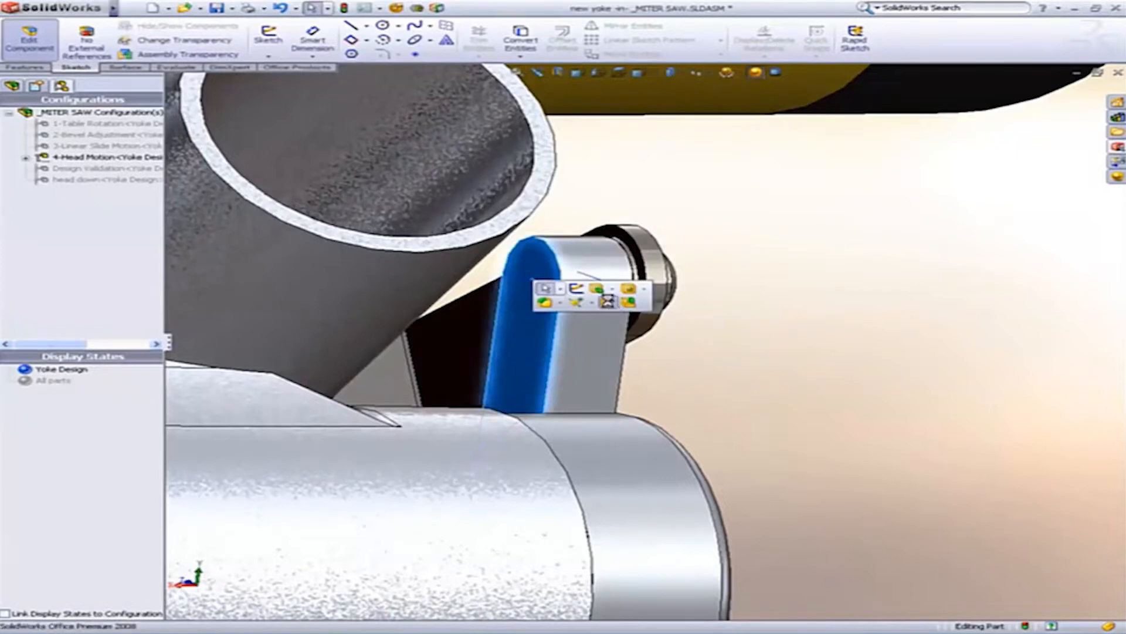
click(608, 301)
click(27, 179)
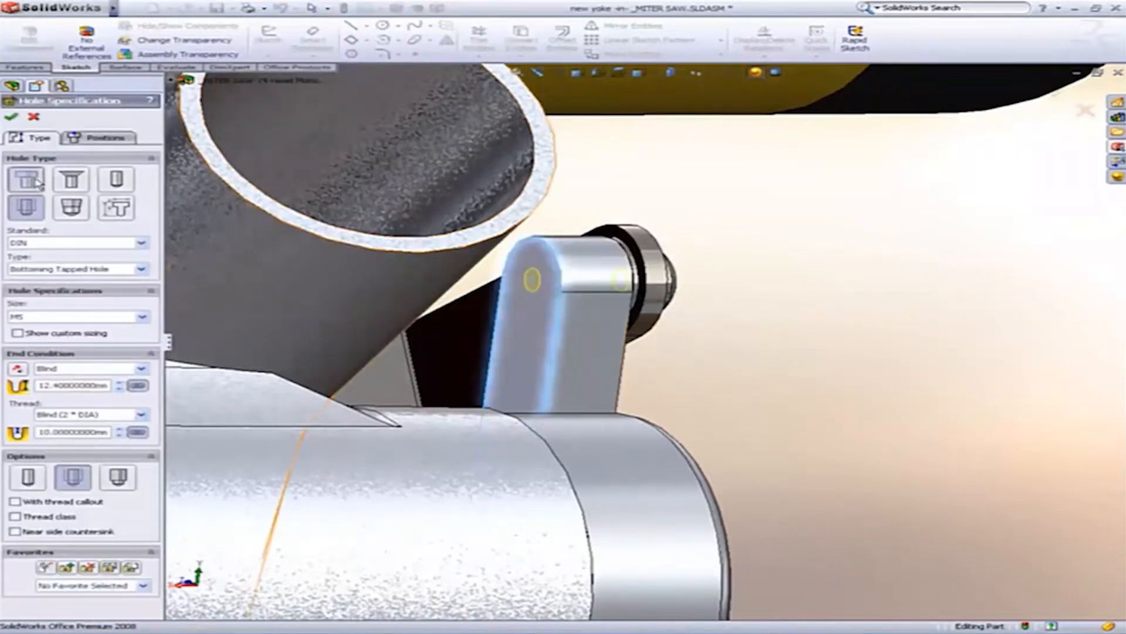
click(71, 179)
click(117, 180)
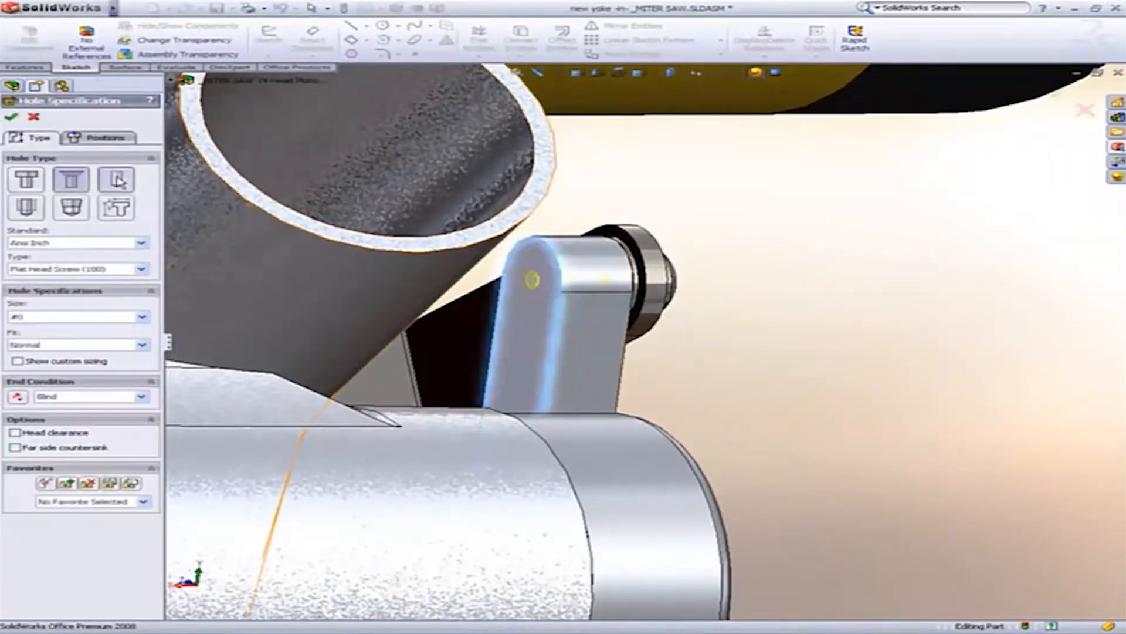
click(26, 207)
click(71, 242)
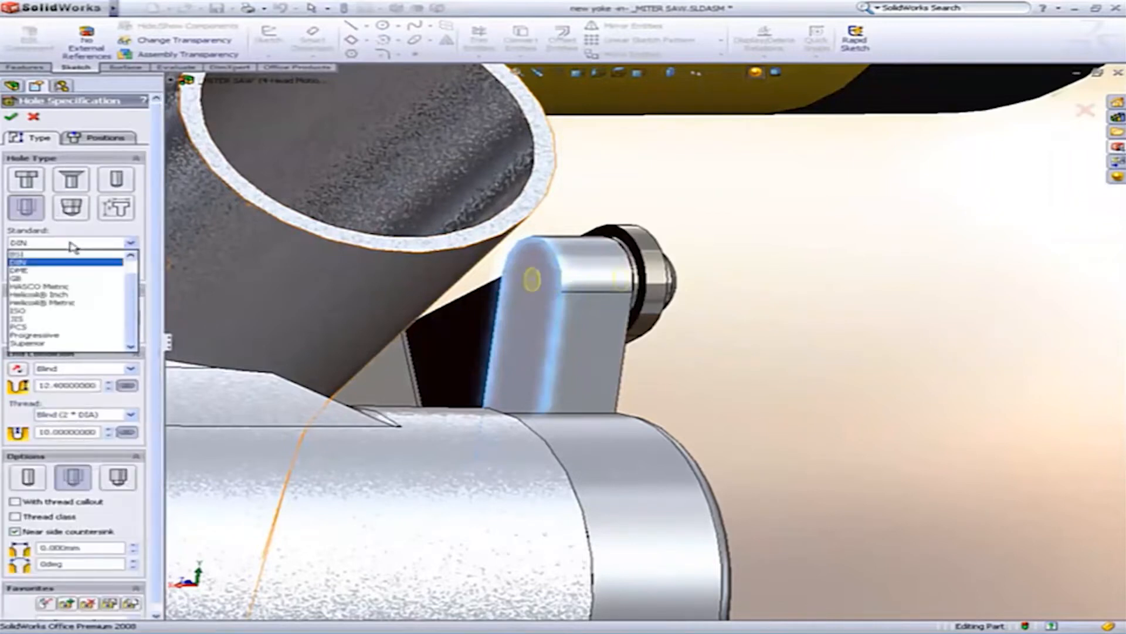
click(92, 262)
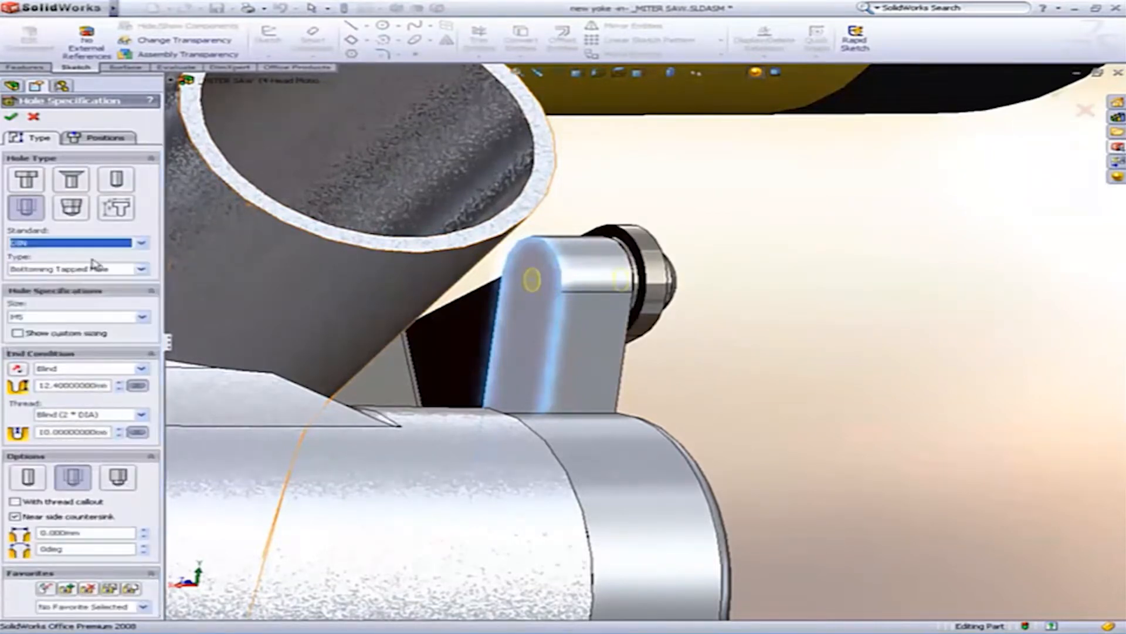
Specify the hole as an M5 Tapped hole with both the hole and thread going Through All
click(75, 271)
click(69, 330)
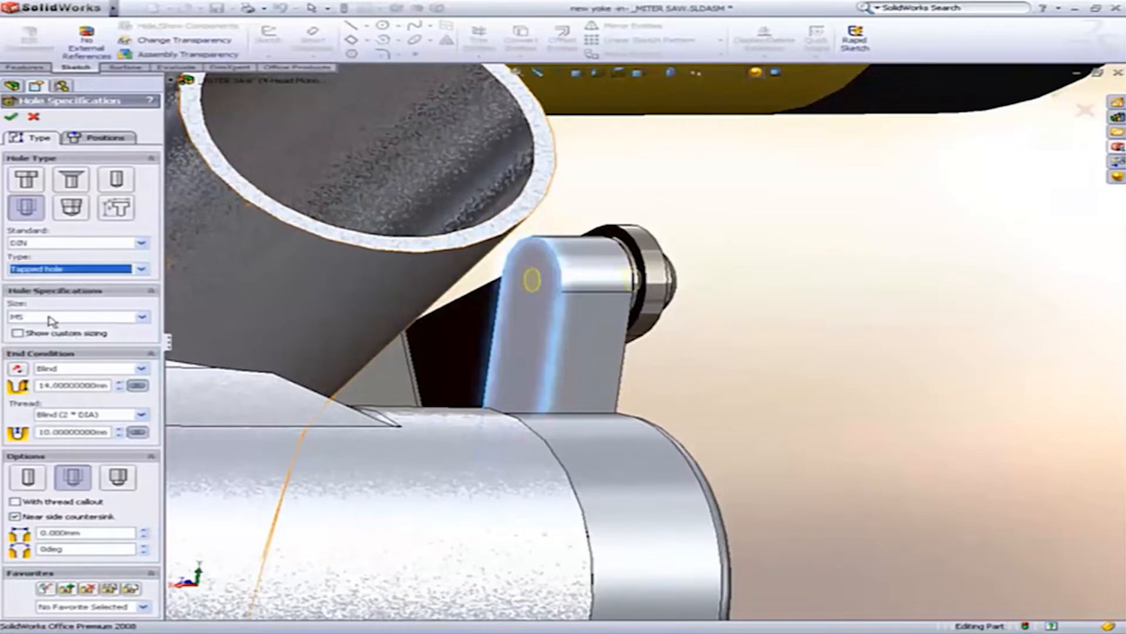
click(89, 373)
click(96, 394)
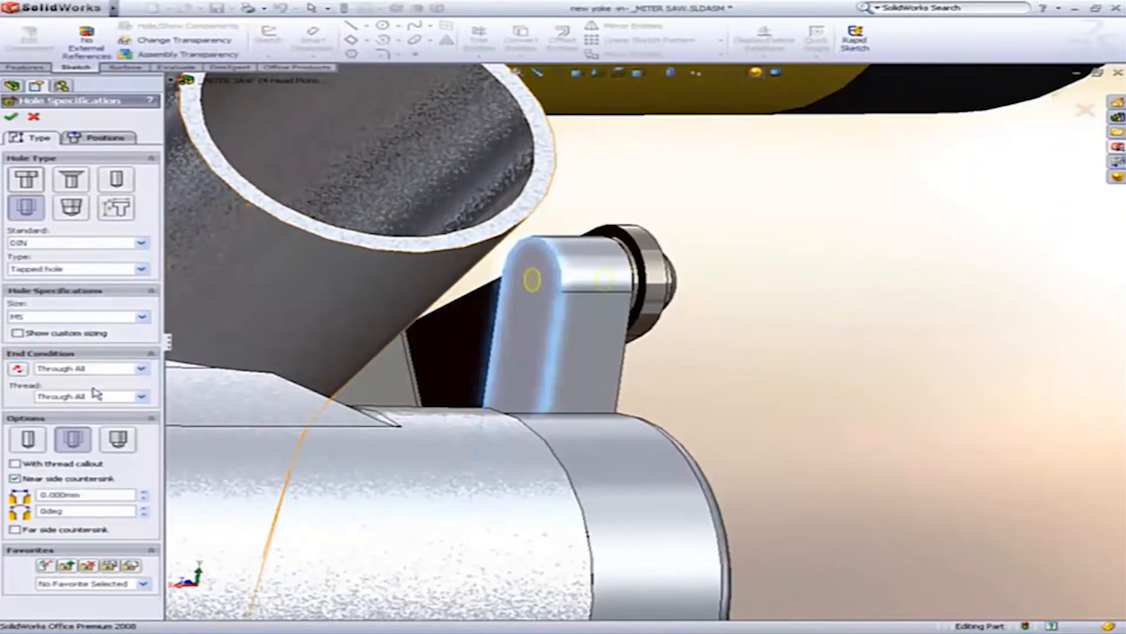
Position the hole's center point at the center of the tab's rounded end and finish the tapped hole
click(88, 139)
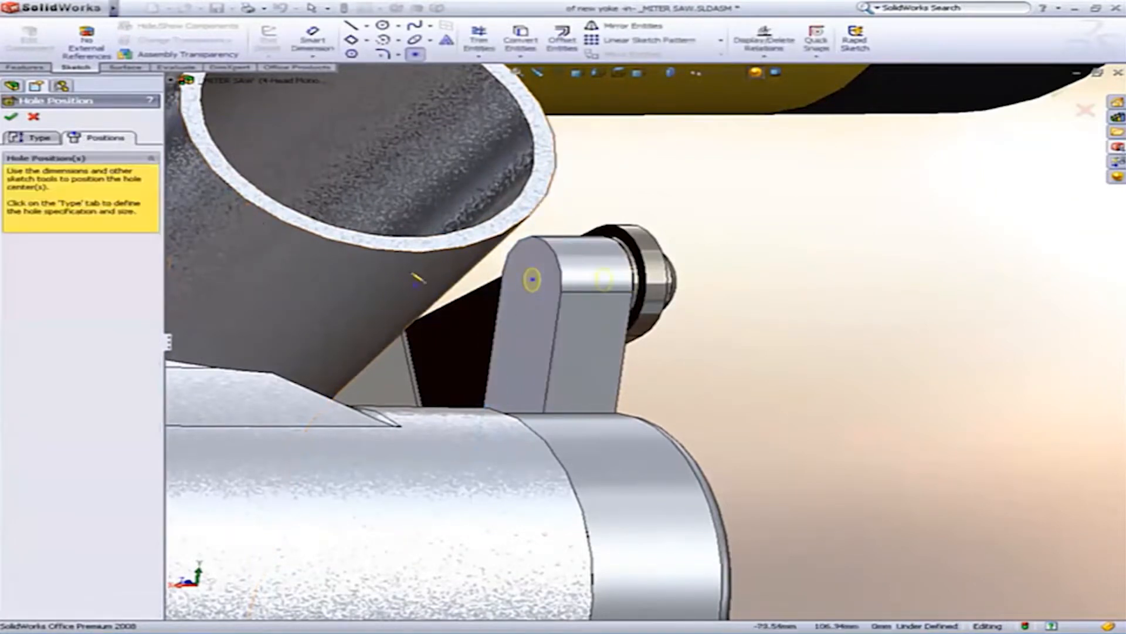
key(Escape)
drag(532, 279, 567, 274)
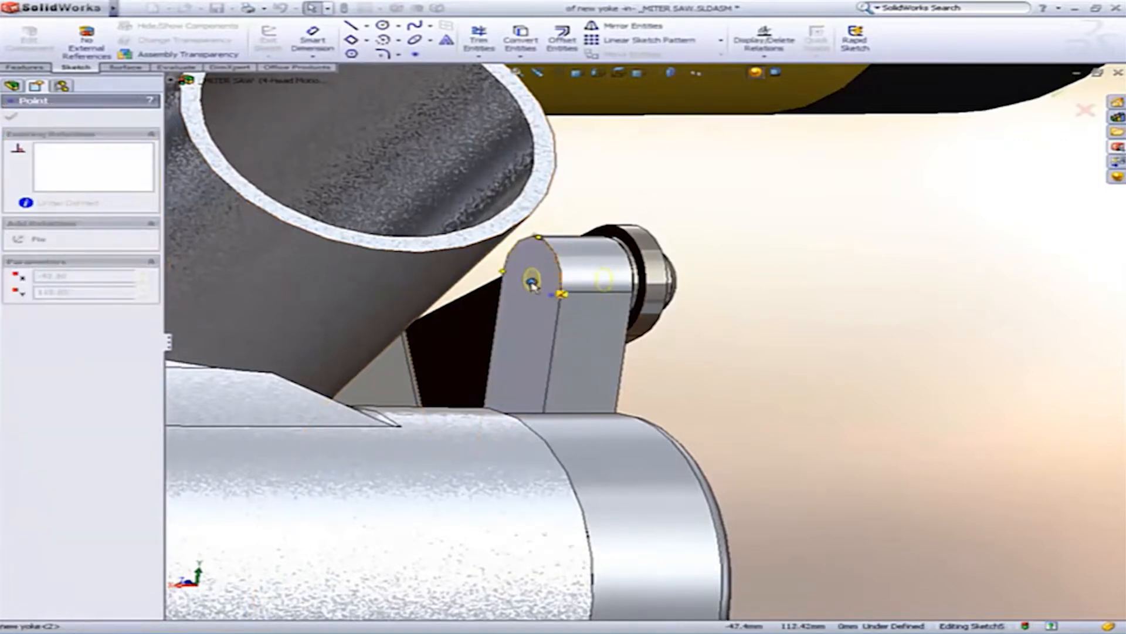
drag(532, 283, 532, 283)
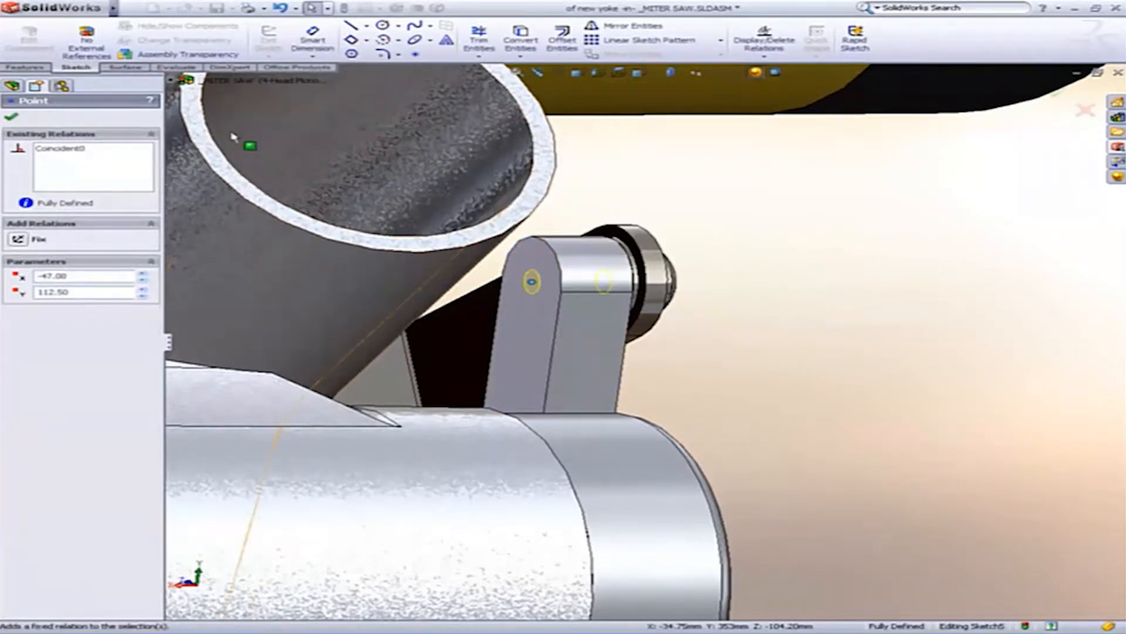
click(13, 118)
click(12, 117)
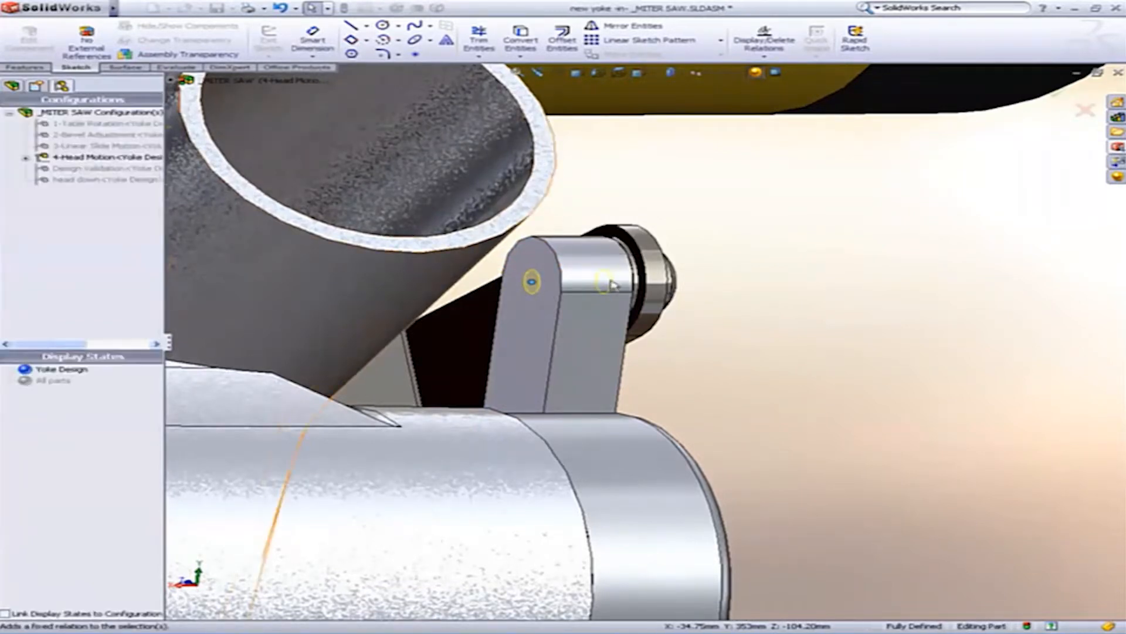
Return to editing the assembly and swing the saw head down and back up to check how the guard link moves
middle_drag(719, 301, 648, 265)
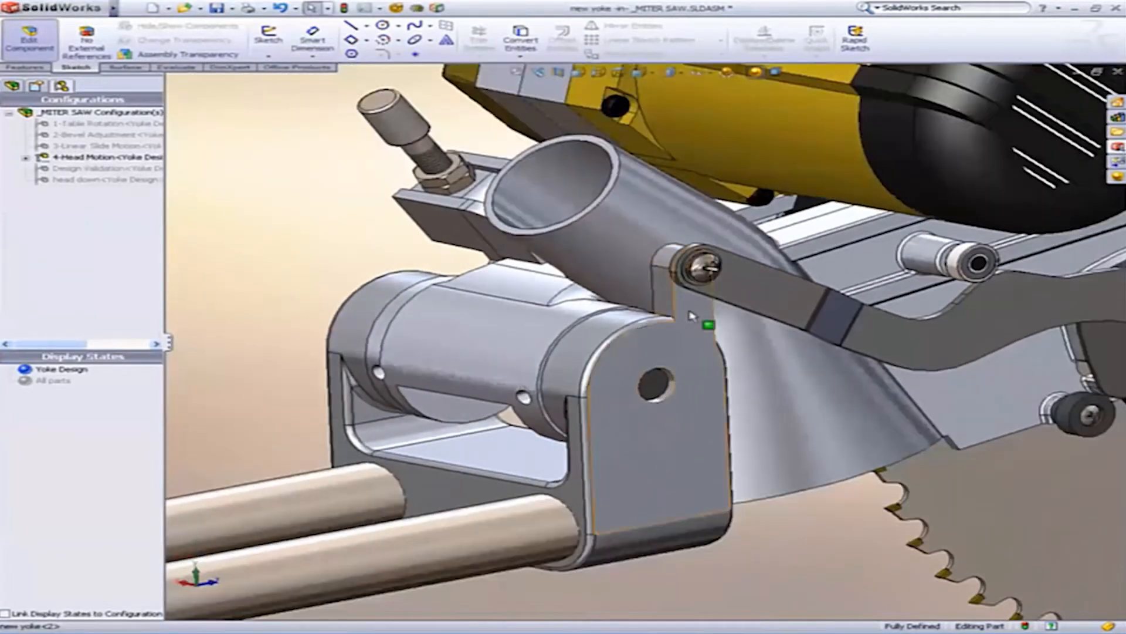
scroll(646, 328, down, 4)
mouse_move(640, 330)
middle_down()
mouse_move(626, 322)
mouse_move(640, 330)
middle_up()
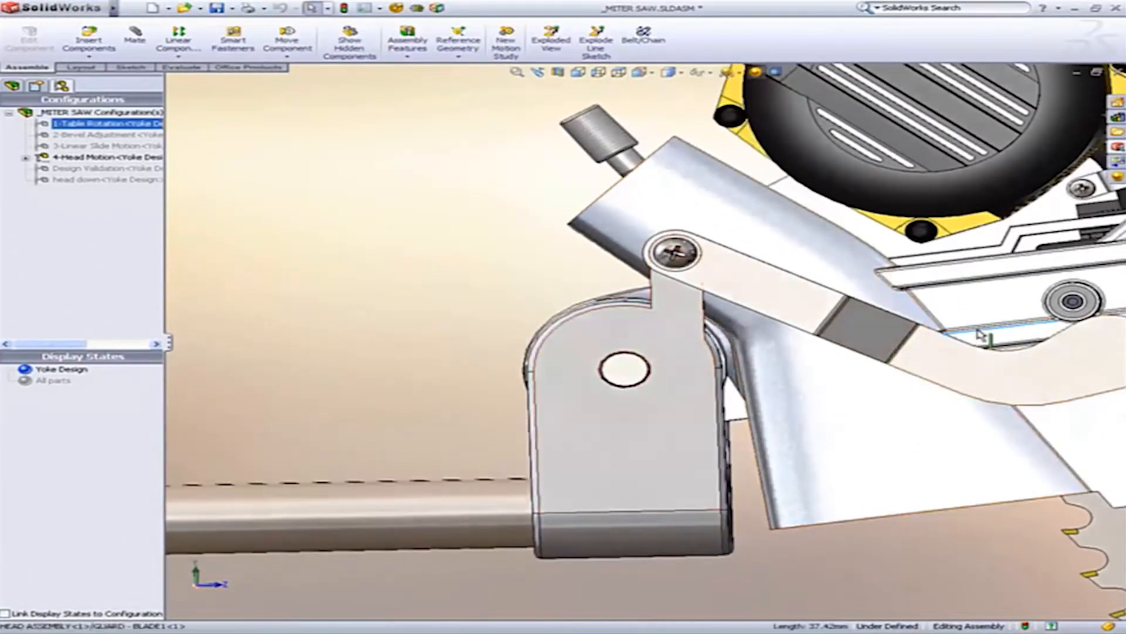
drag(968, 338, 1004, 381)
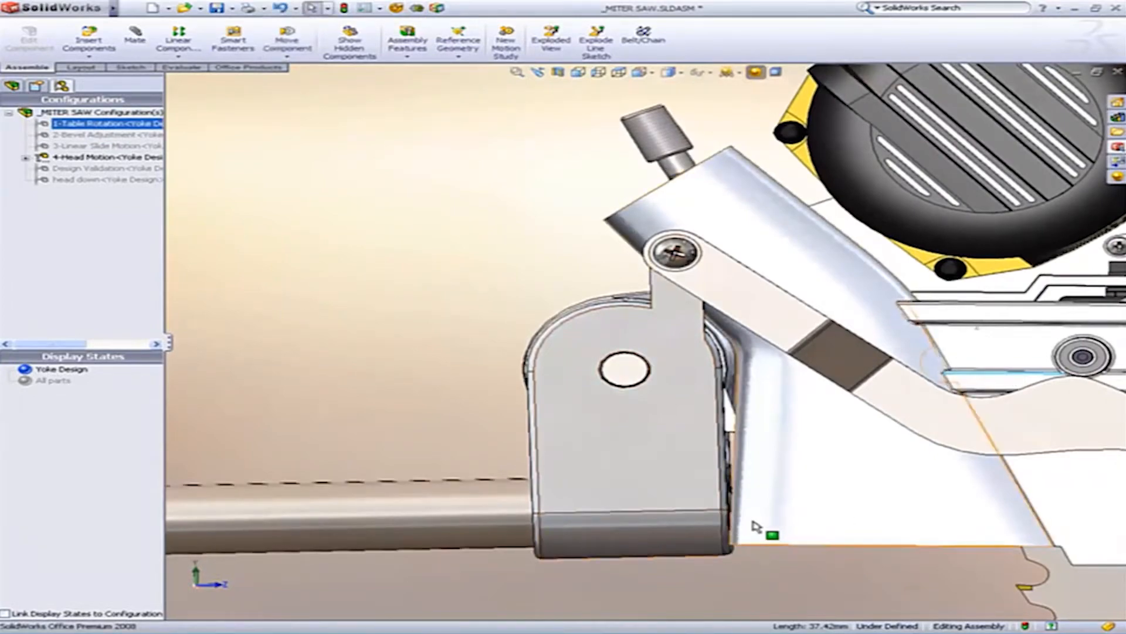
middle_drag(754, 528, 681, 510)
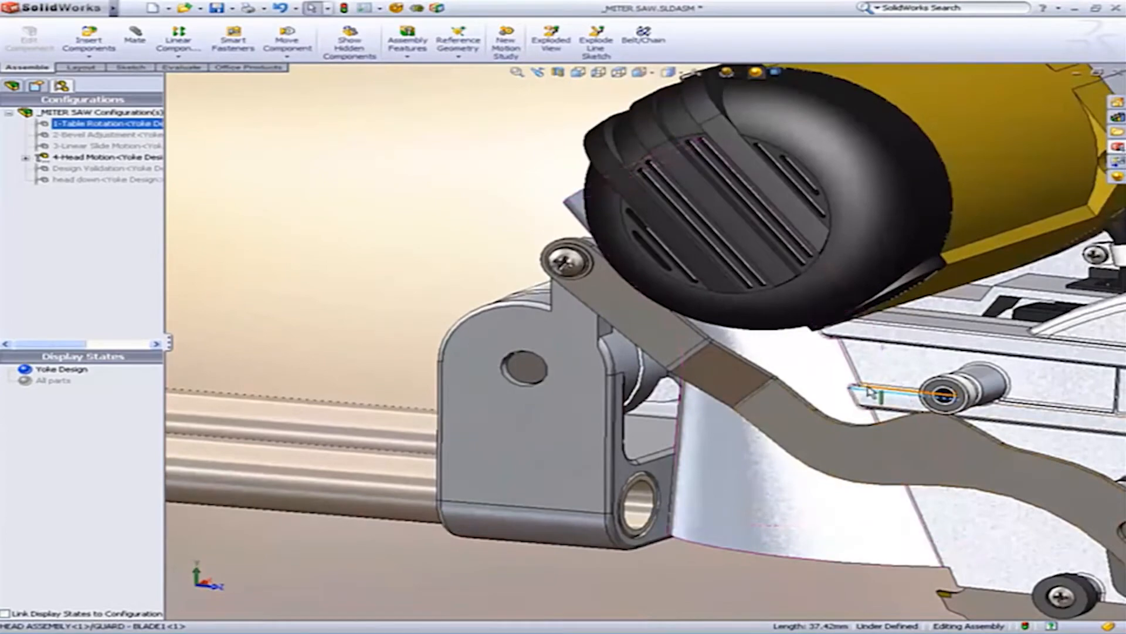
drag(874, 397, 879, 349)
Set up Move Component with Collision Detection limited to the new yoke and the dragged part only
click(286, 41)
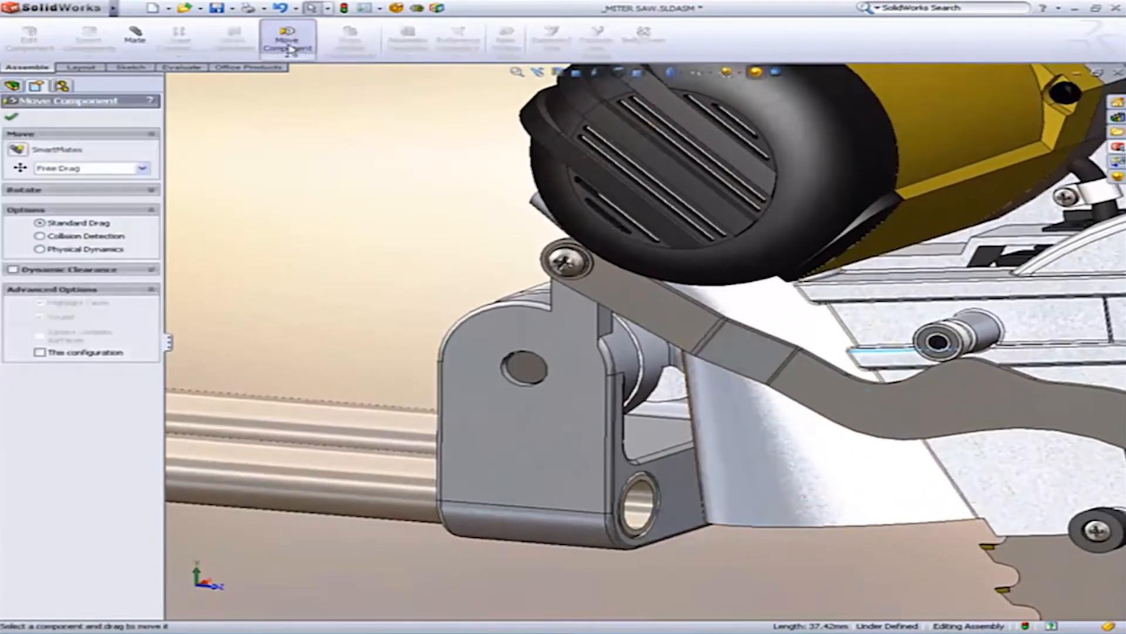
click(74, 238)
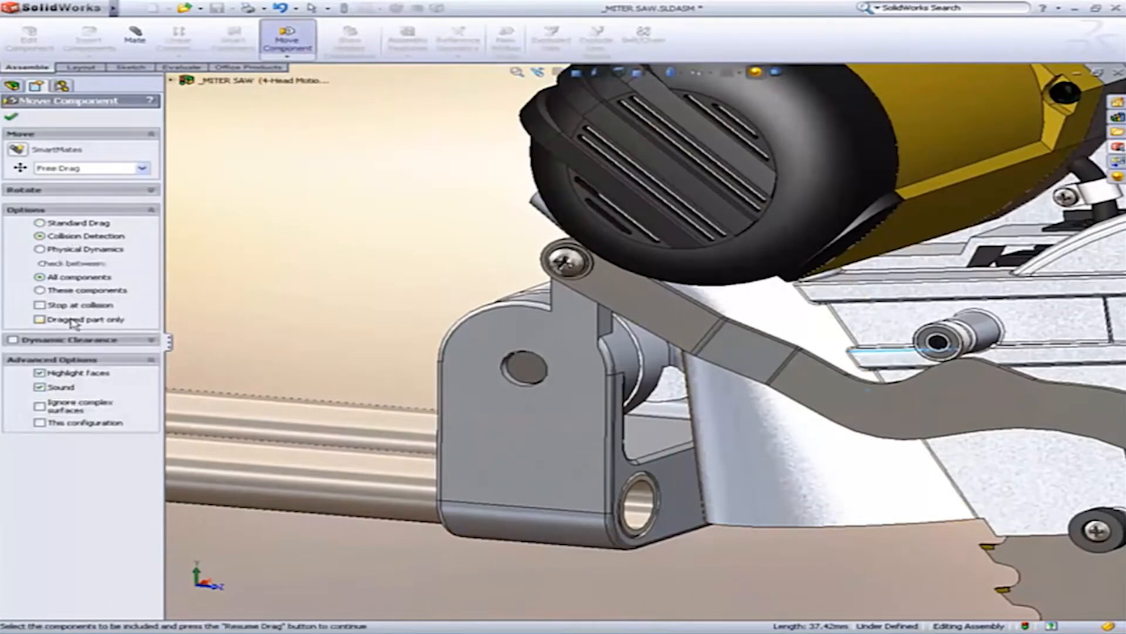
click(97, 291)
click(468, 400)
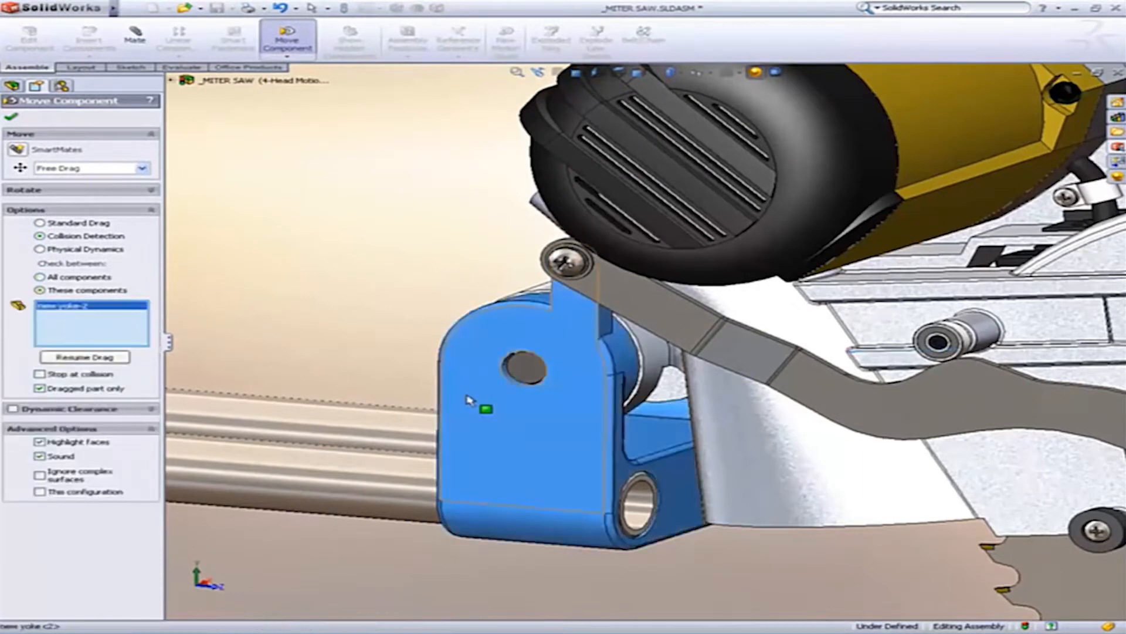
right_click(468, 399)
click(525, 419)
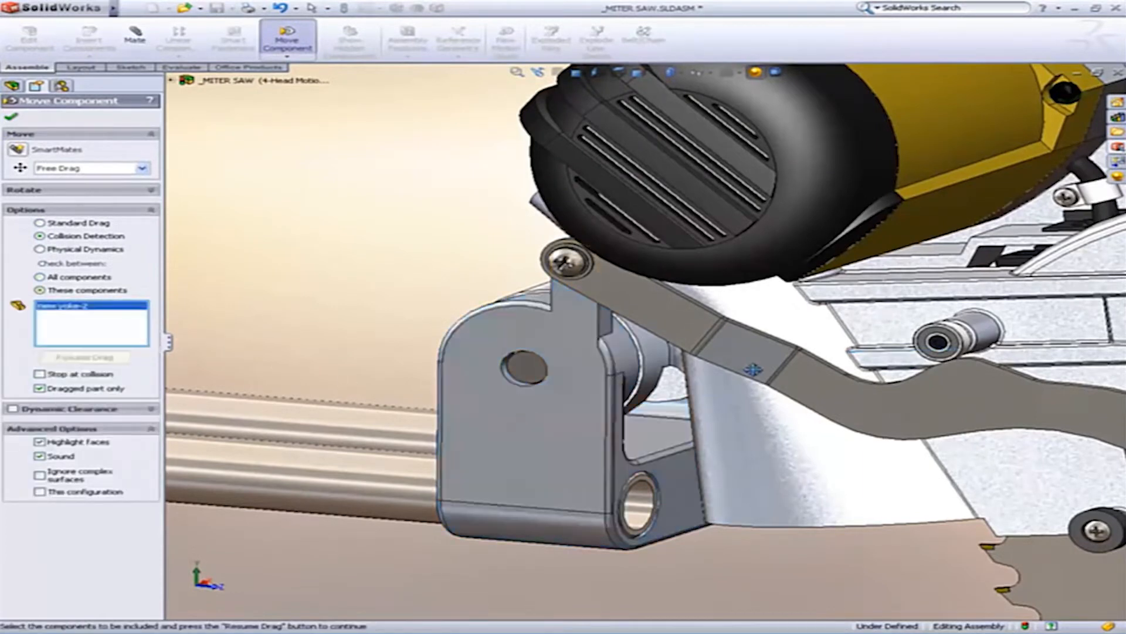
Swing the saw head up and down to check for collisions with the new yoke, and finish the move
drag(871, 350, 895, 332)
drag(887, 354, 878, 384)
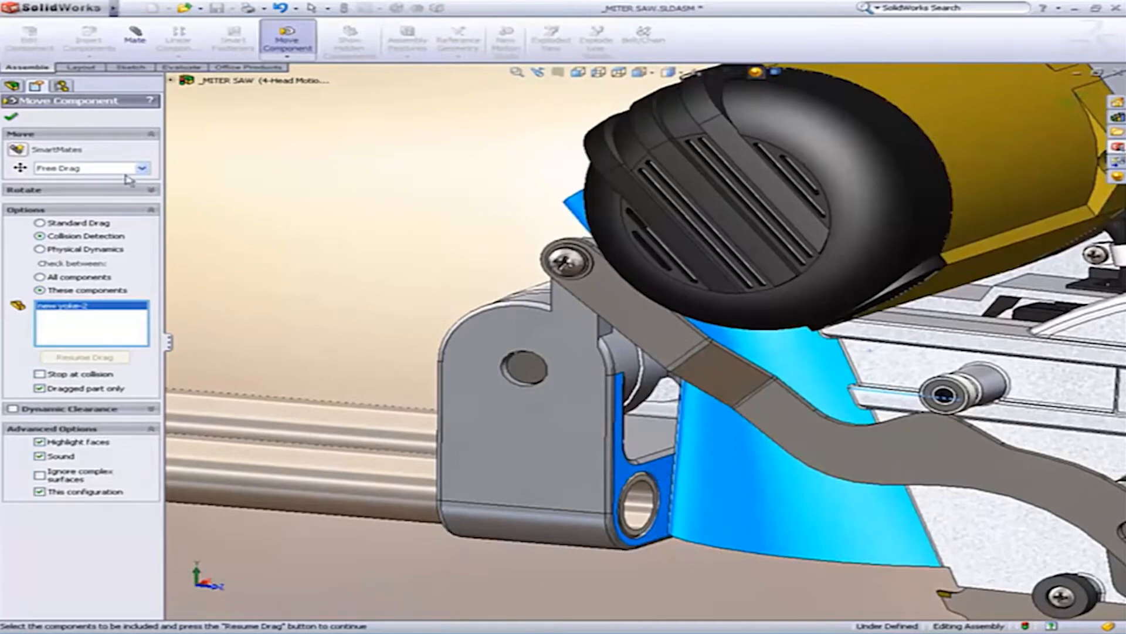
click(12, 117)
Set the depth of the new yoke's base extrusion to 40 mm from within the assembly
click(565, 490)
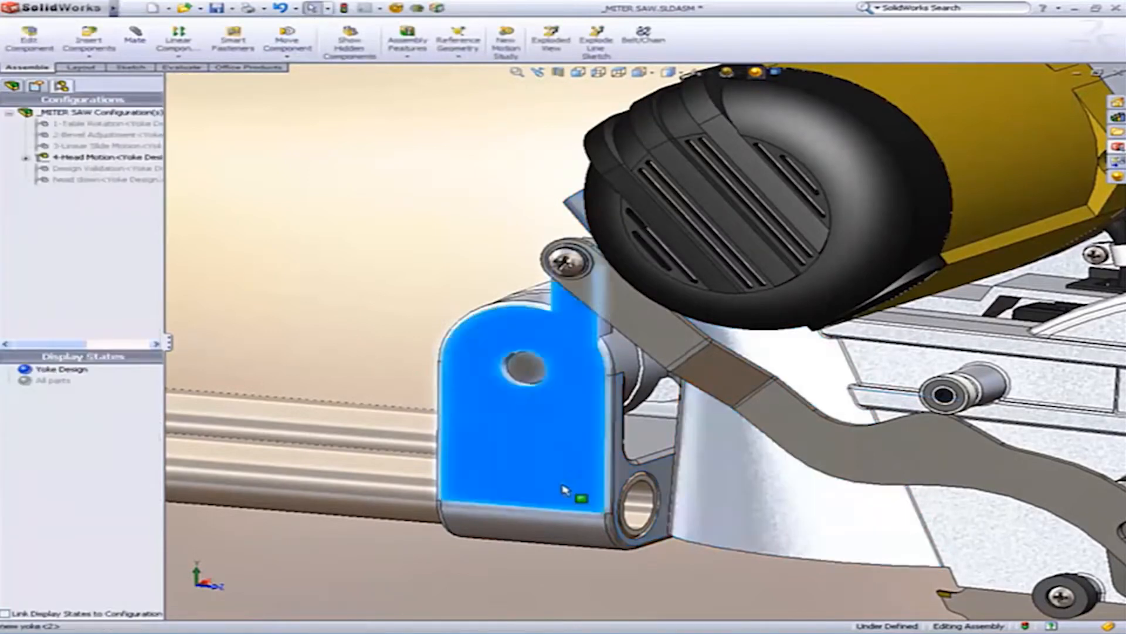
middle_drag(565, 491, 570, 521)
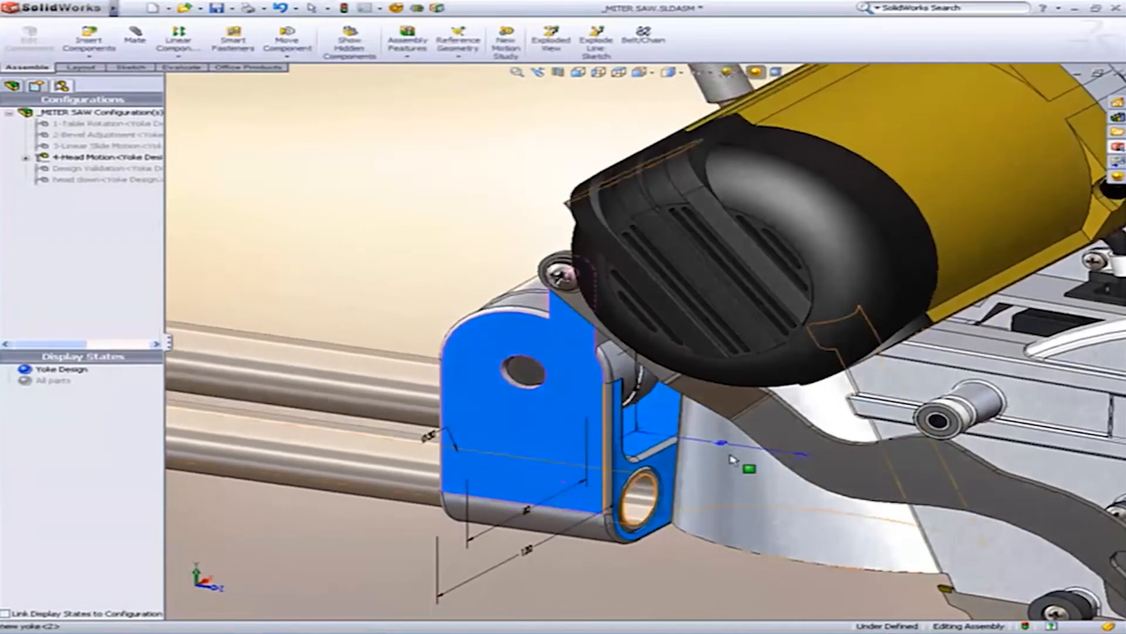
double_click(722, 448)
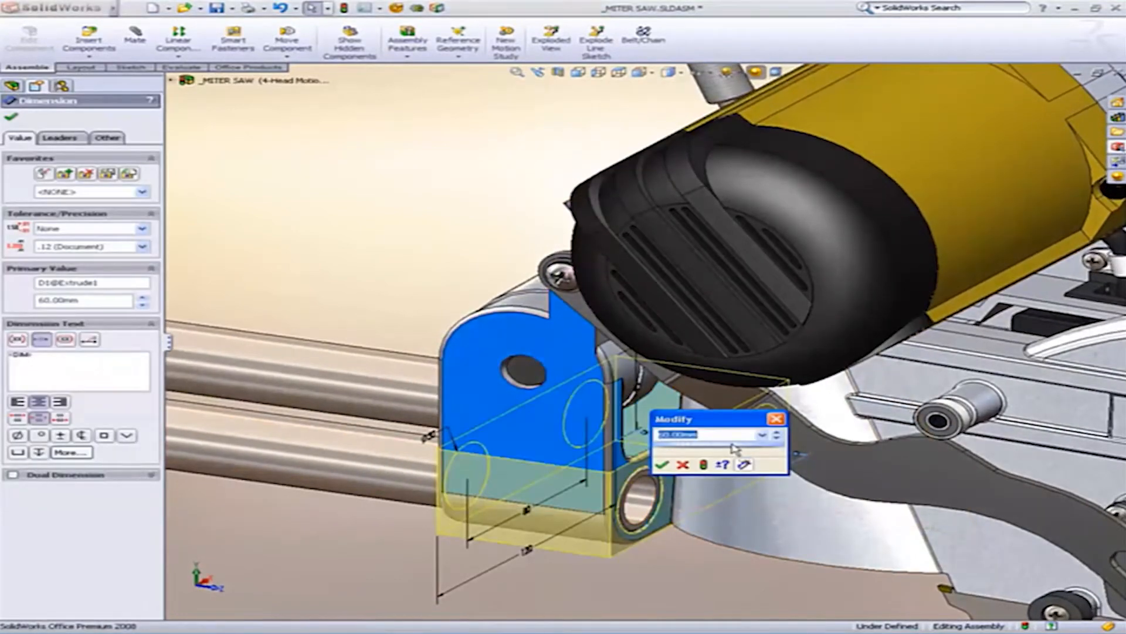
text(40)
key(Return)
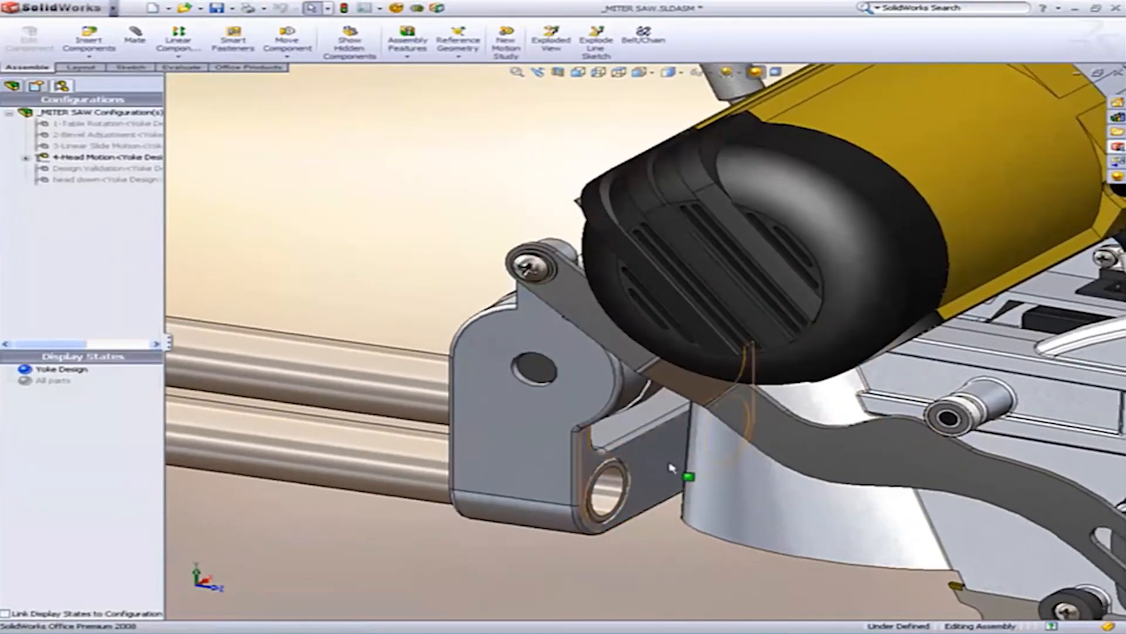
Examine the modified yoke and guard link from several sides, swinging the saw head upward to check the fit
middle_drag(672, 467, 663, 443)
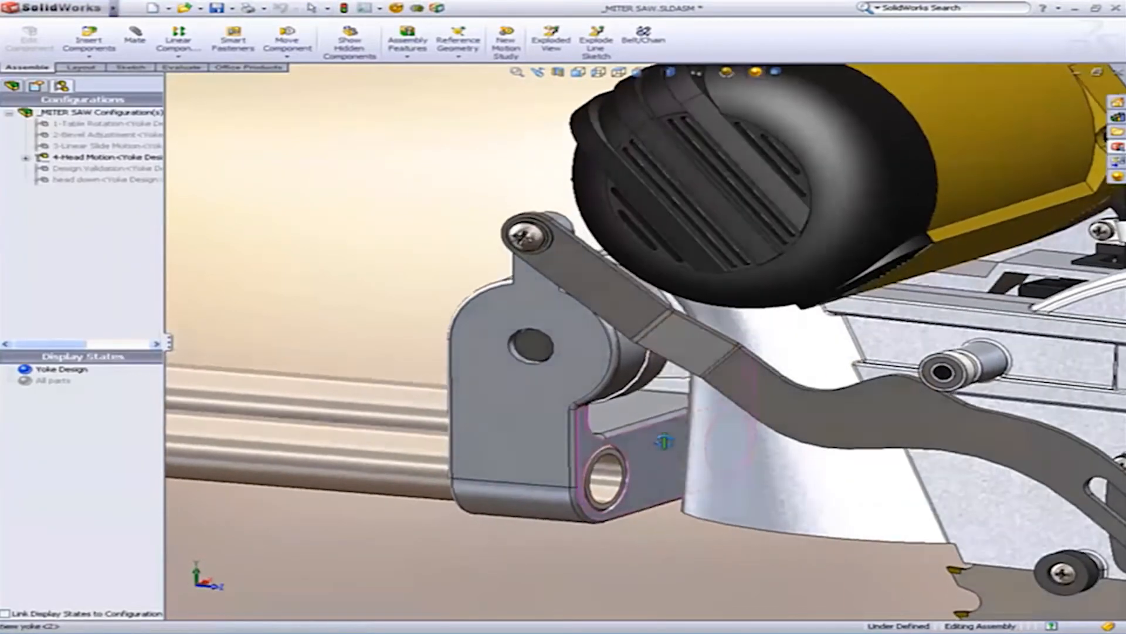
middle_drag(520, 472, 604, 475)
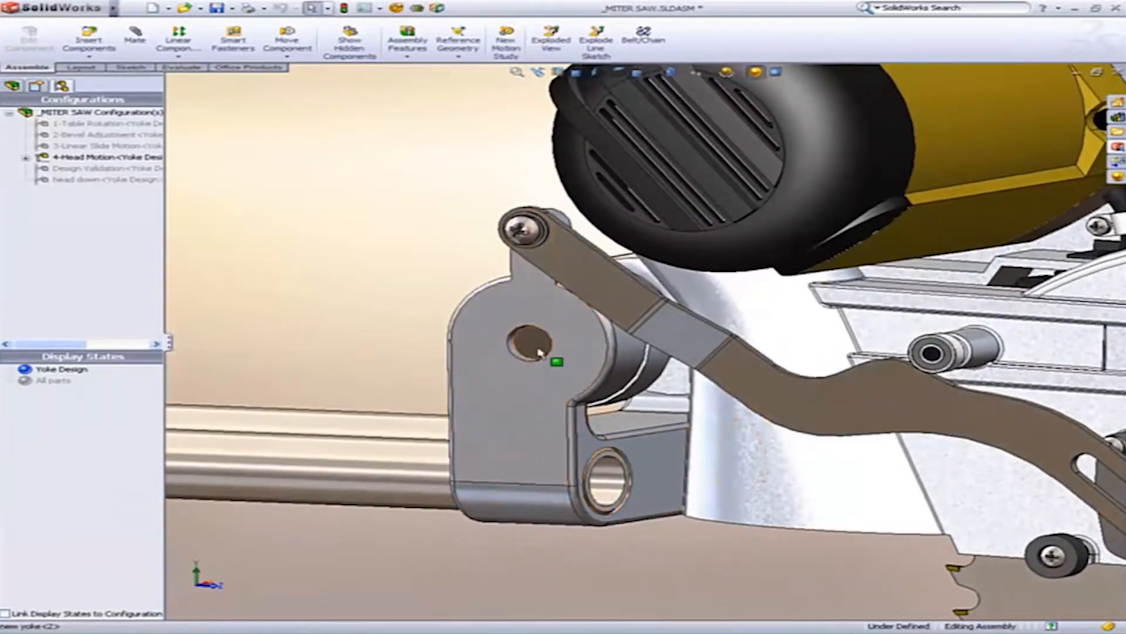
middle_drag(529, 351, 555, 281)
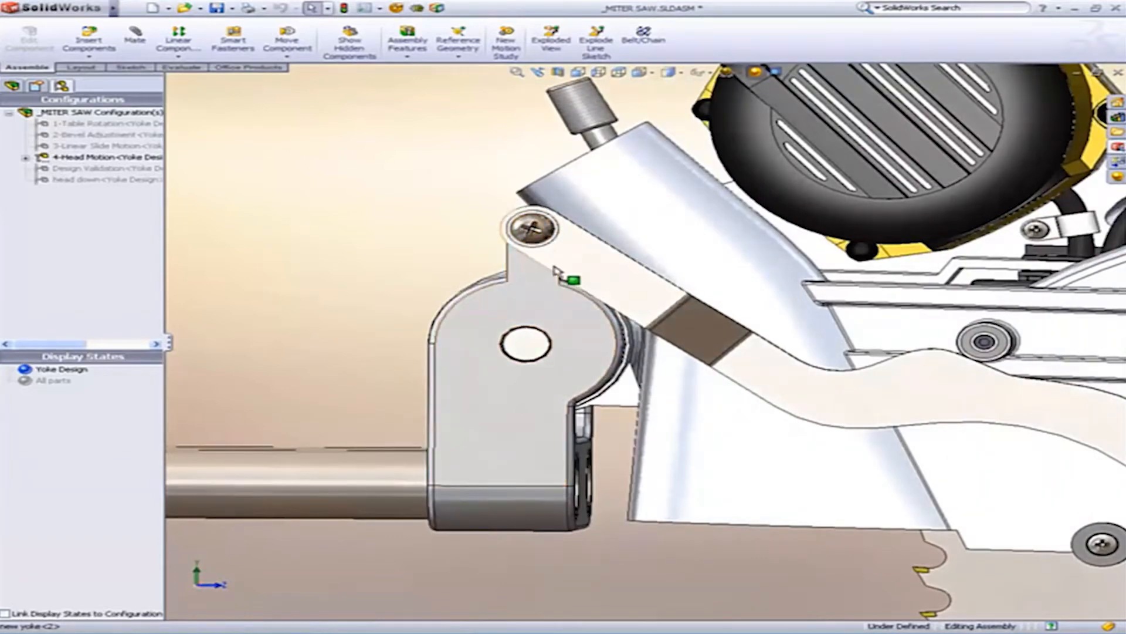
middle_drag(558, 316, 524, 325)
scroll(524, 325, up, 2)
ctrl+middle_drag(586, 341, 460, 325)
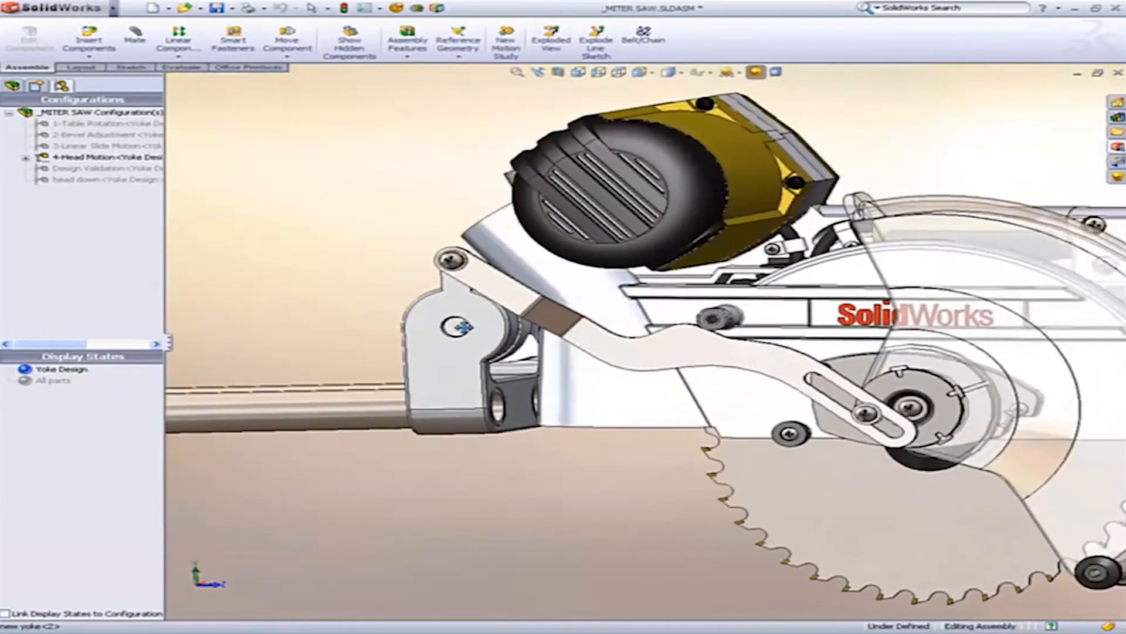
drag(604, 395, 673, 309)
key(Escape)
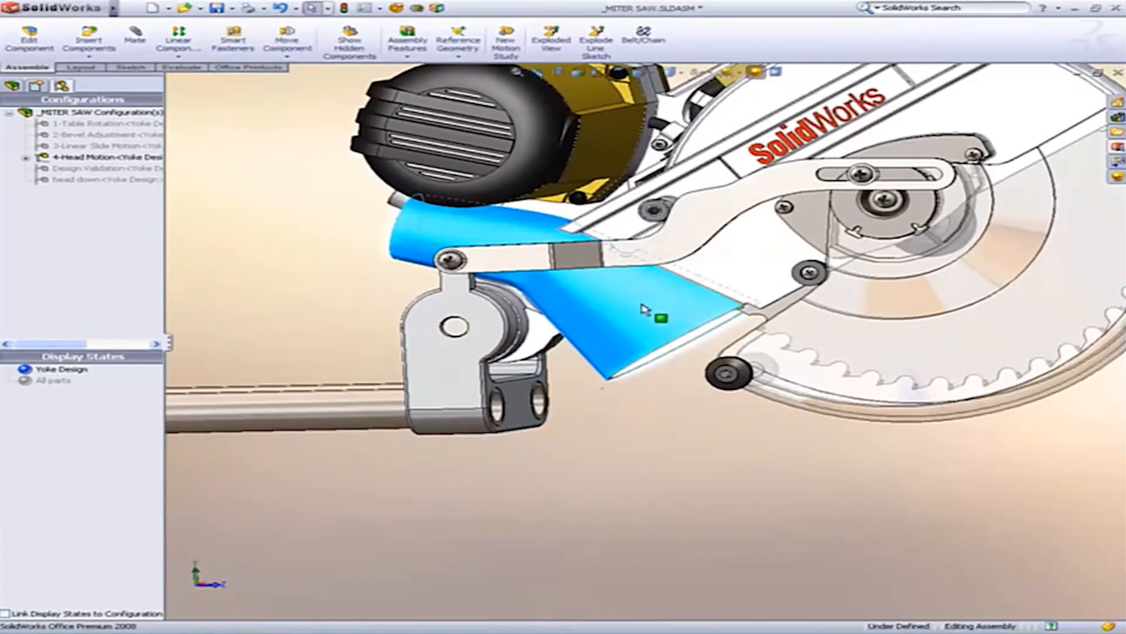
middle_drag(574, 382, 670, 428)
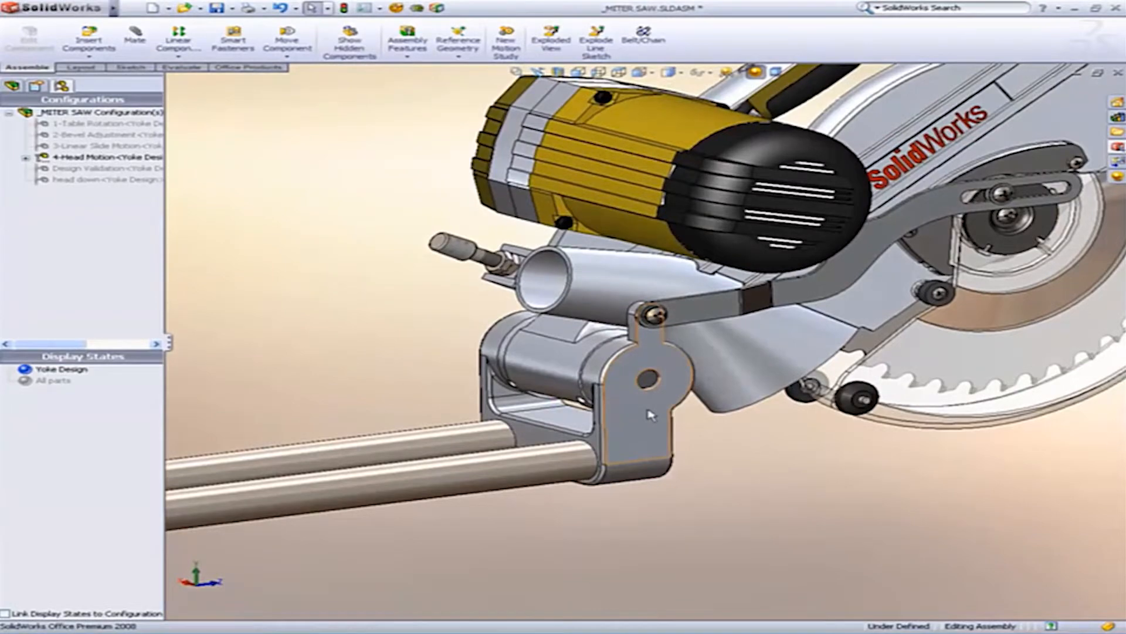
Switch to the new yoke part window and examine its modified base, mounting tab and tapped hole
key(ctrl+Tab)
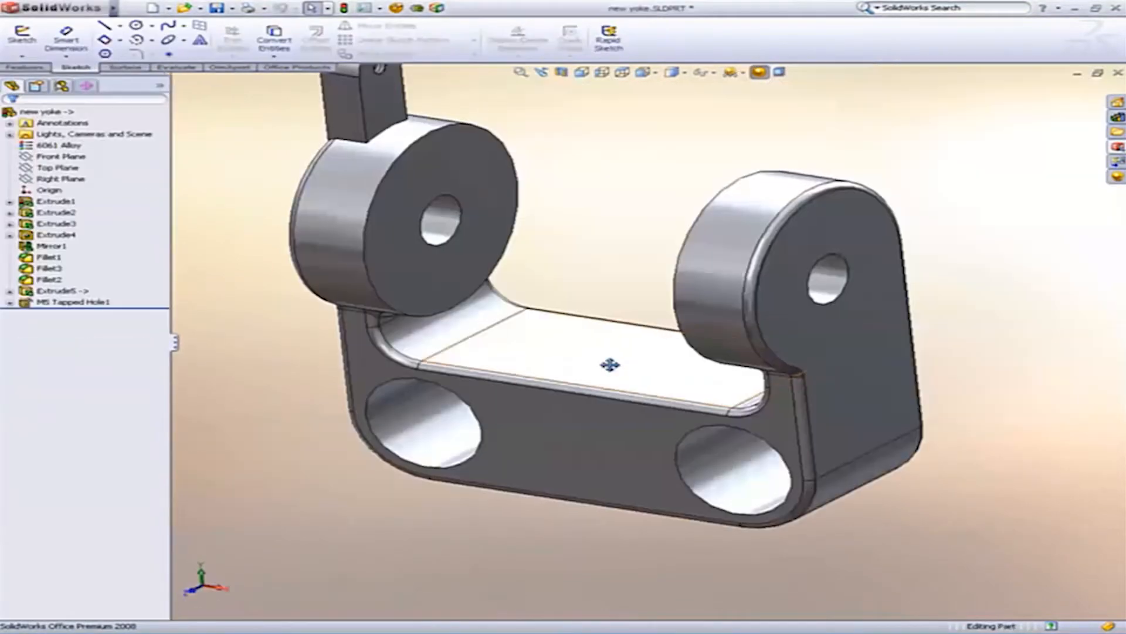
ctrl+middle_drag(610, 364, 611, 414)
middle_drag(360, 410, 675, 394)
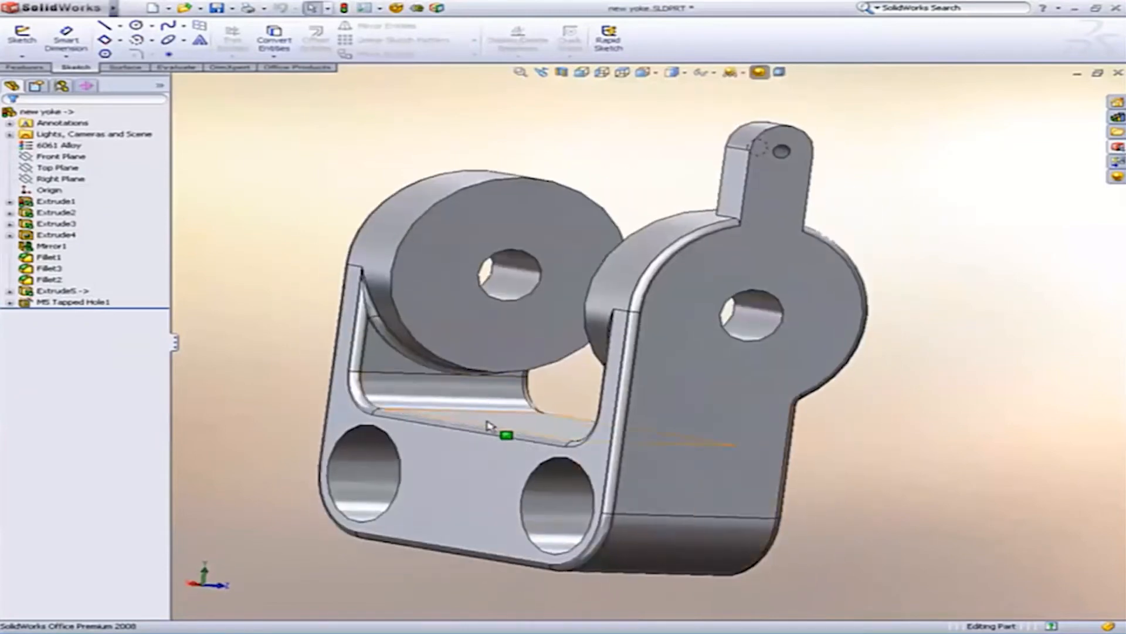
middle_drag(772, 216, 726, 259)
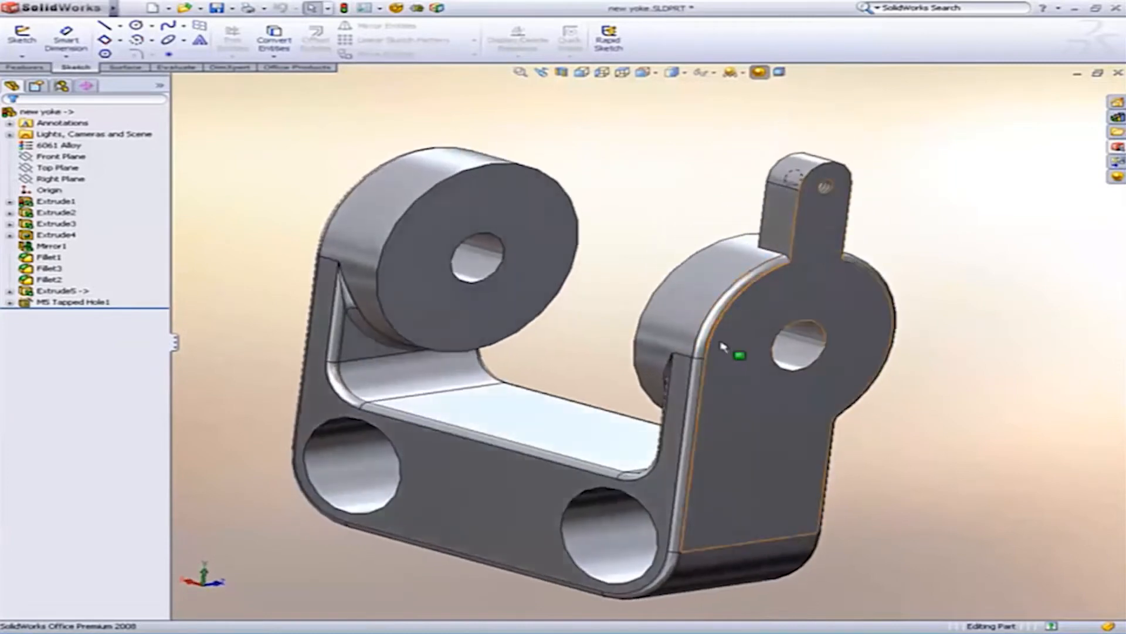
Copy the 2 mm fillet from the curved edge of the yoke arm onto the mounting tab
middle_drag(736, 349, 568, 398)
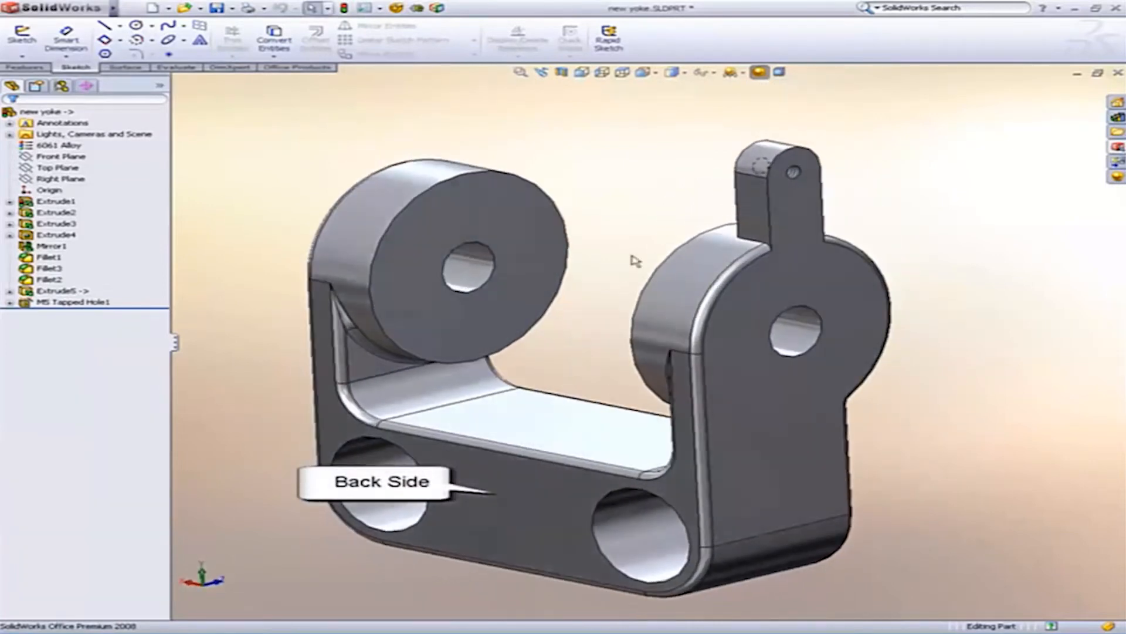
scroll(812, 254, down, 3)
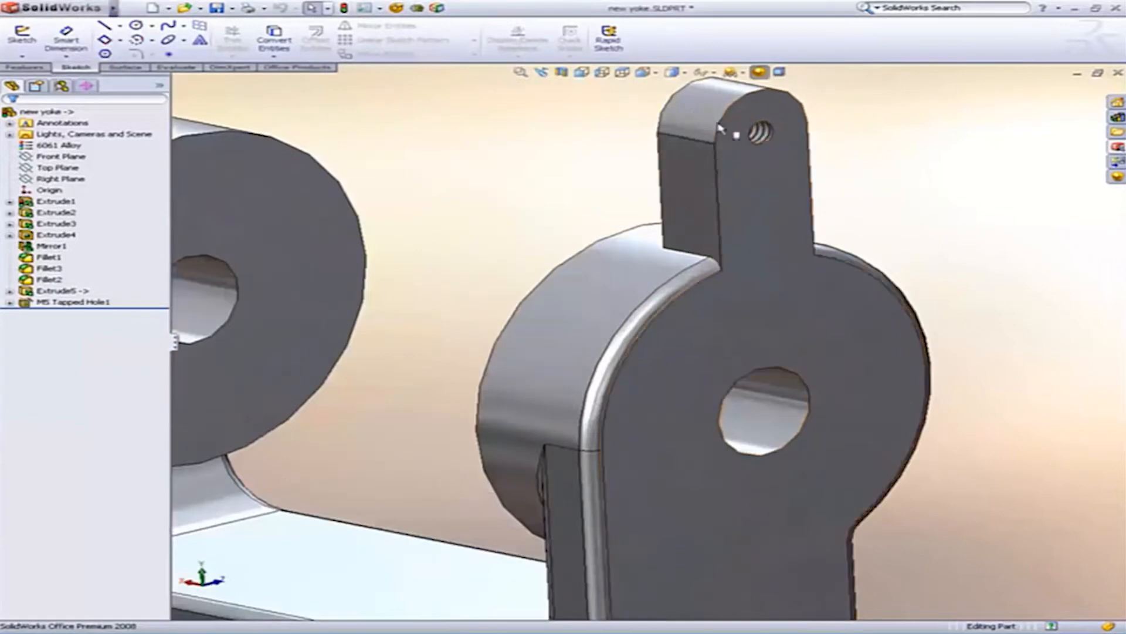
click(687, 286)
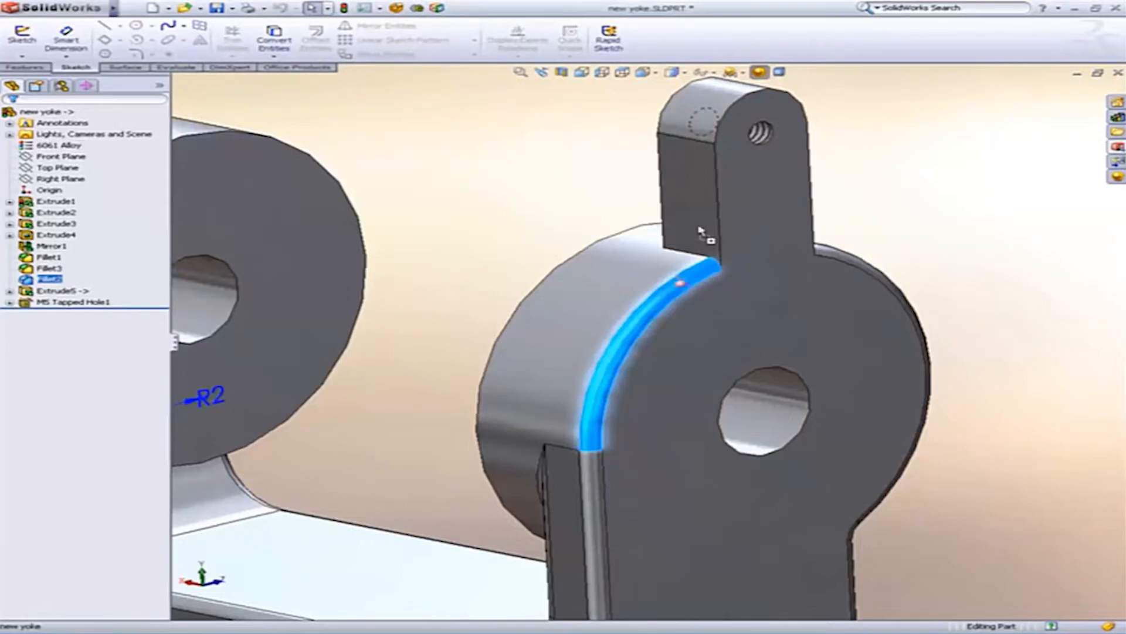
drag(699, 230, 699, 230)
middle_drag(699, 230, 732, 228)
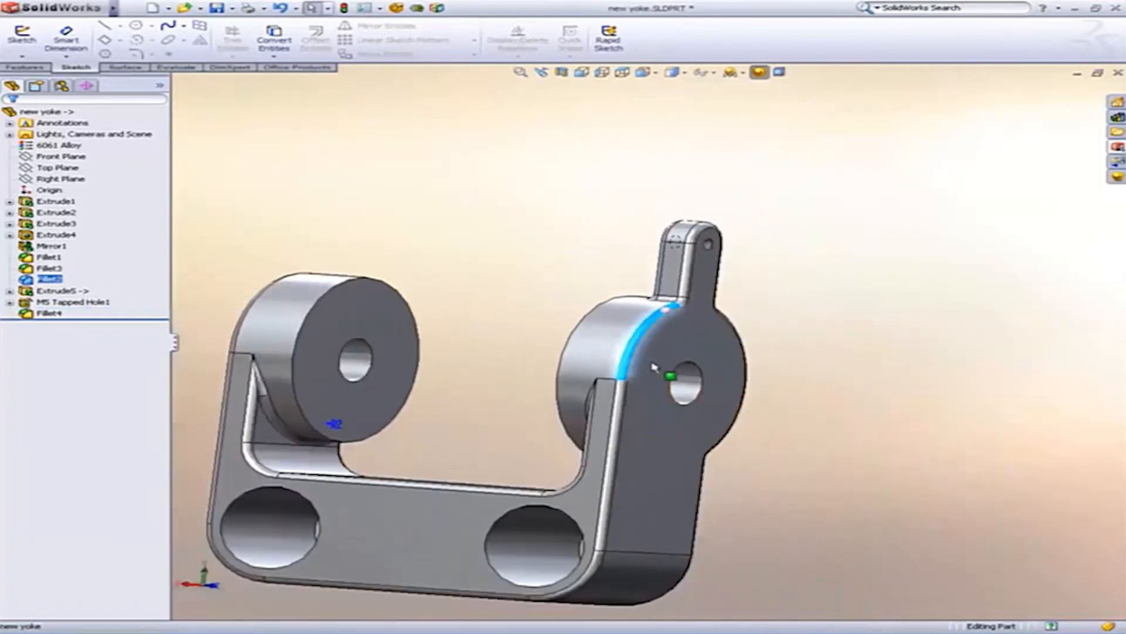
middle_drag(669, 375, 672, 309)
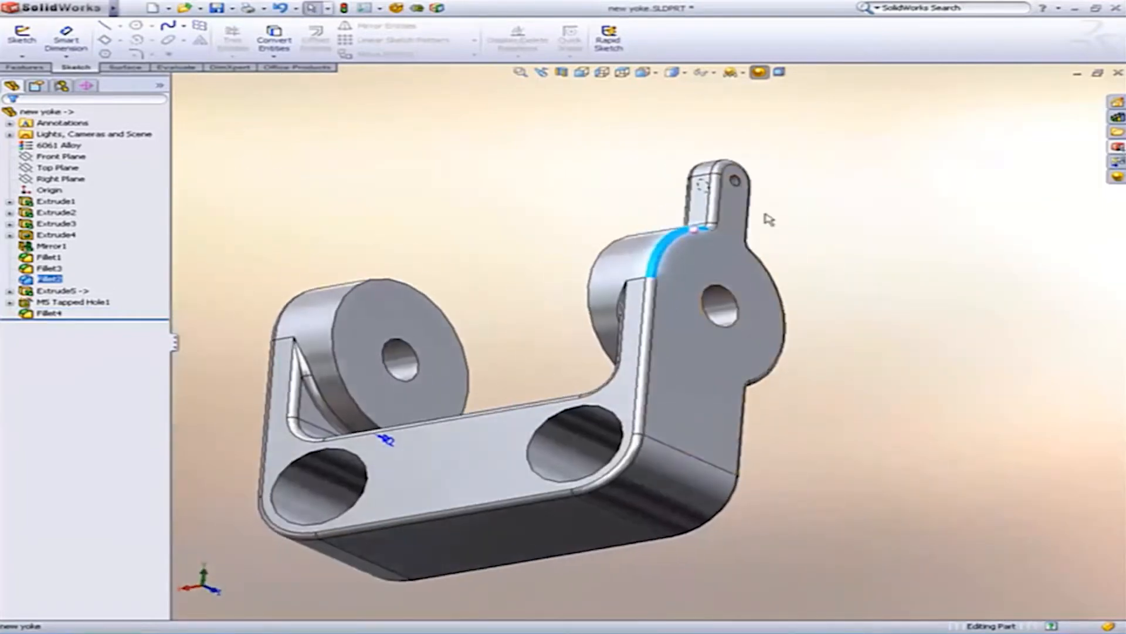
click(570, 261)
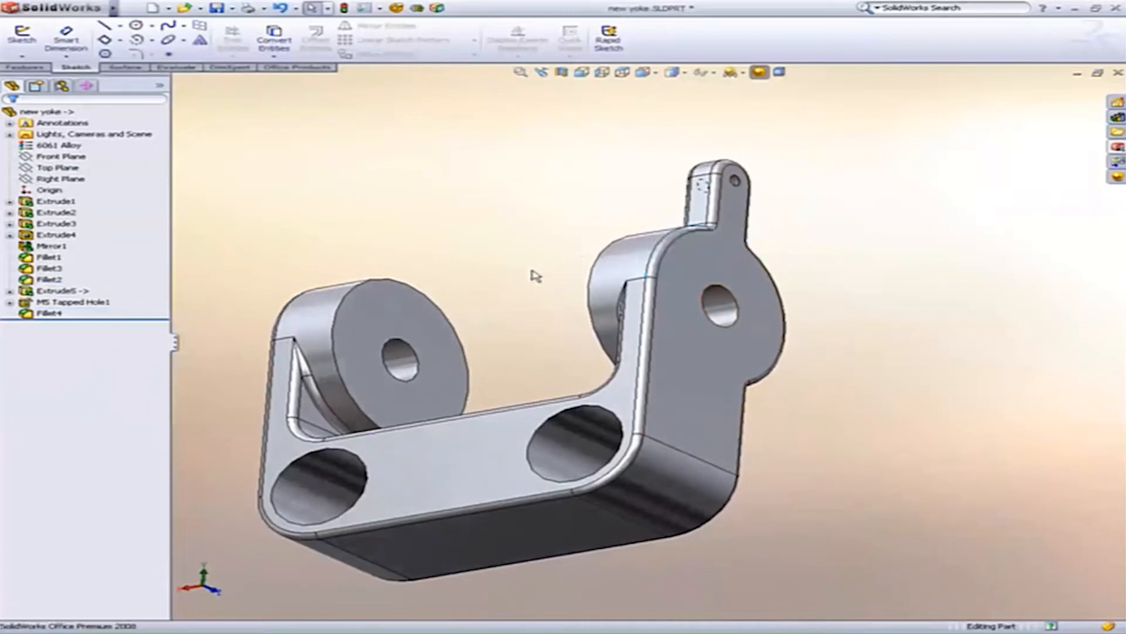
Auto-dimension the prismatic part with plus and minus tolerances, using the tab-side outer face, large flat face with two holes, and underside as primary, secondary and tertiary datums
ctrl+middle_drag(531, 315, 565, 299)
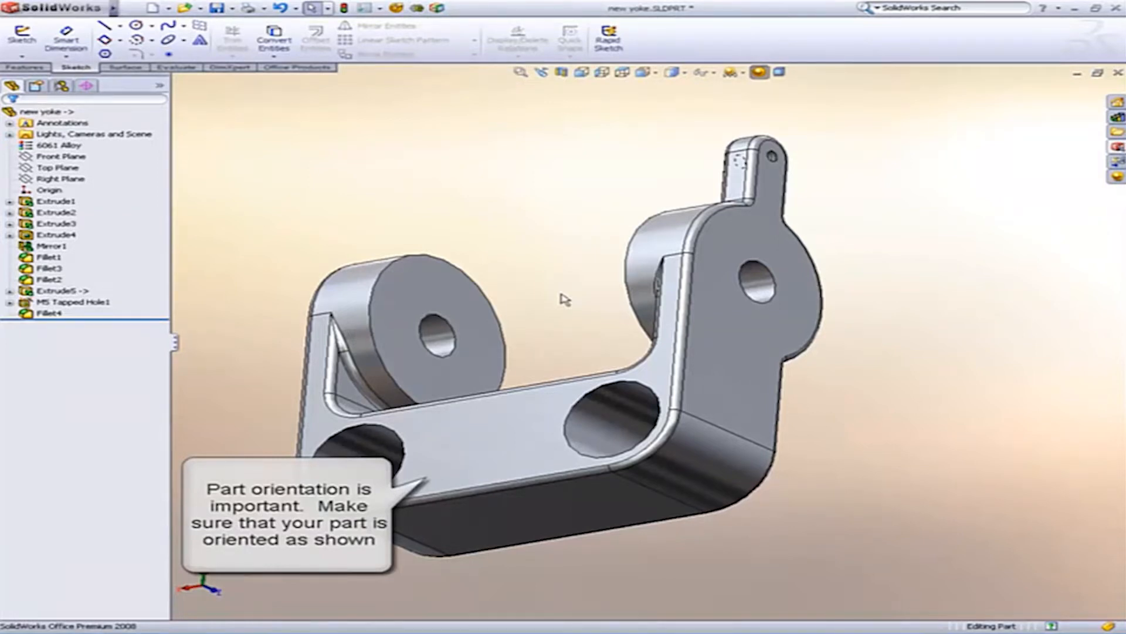
click(86, 86)
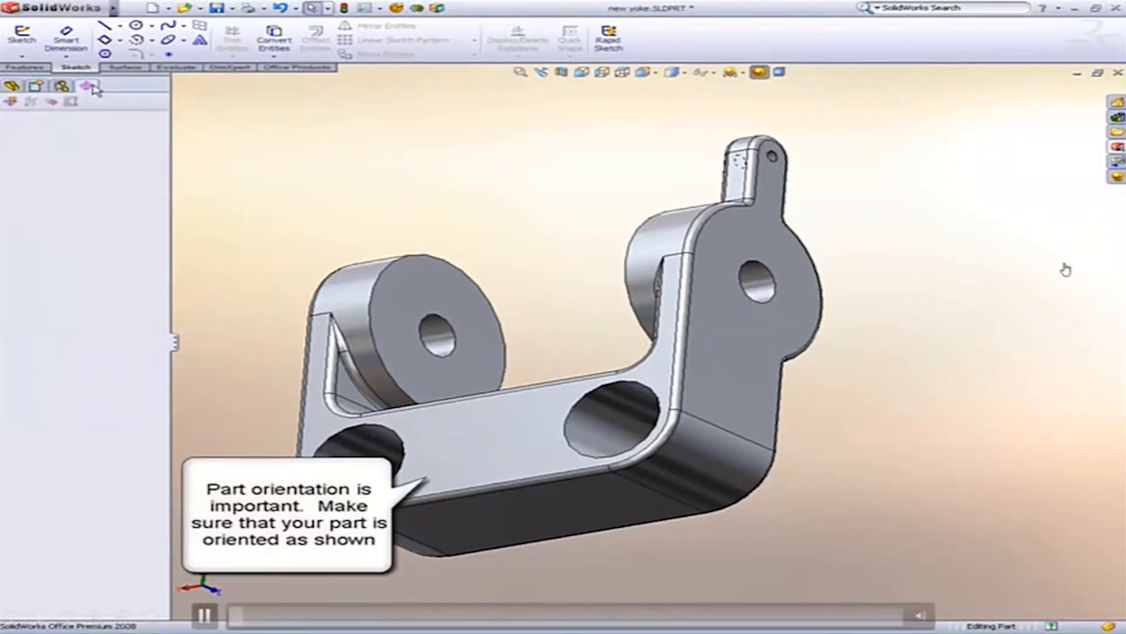
click(17, 103)
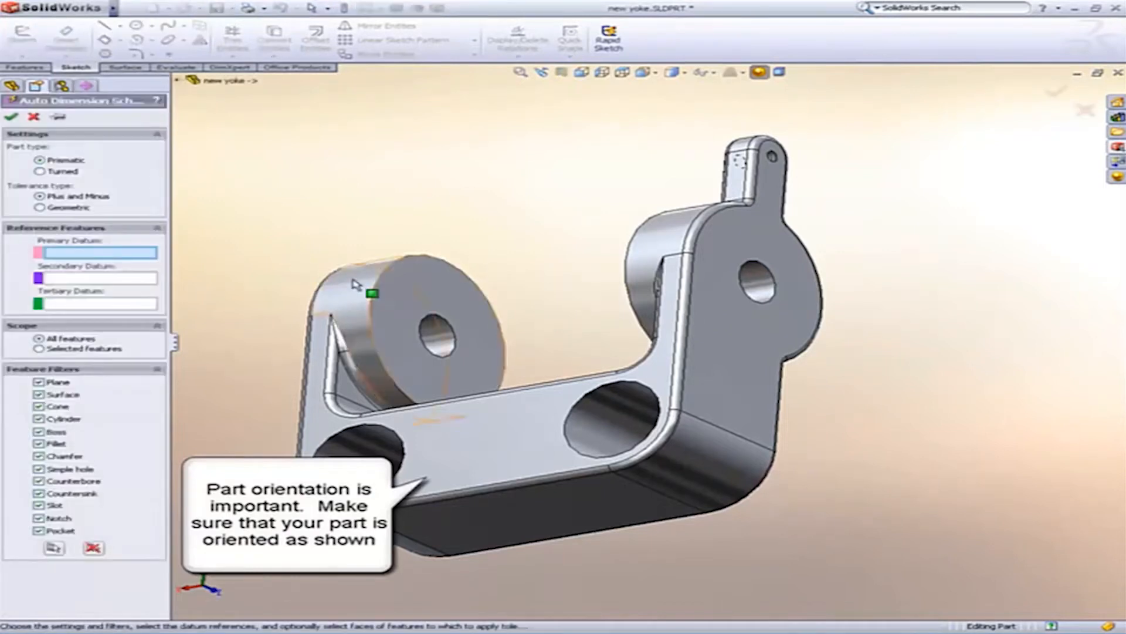
click(711, 333)
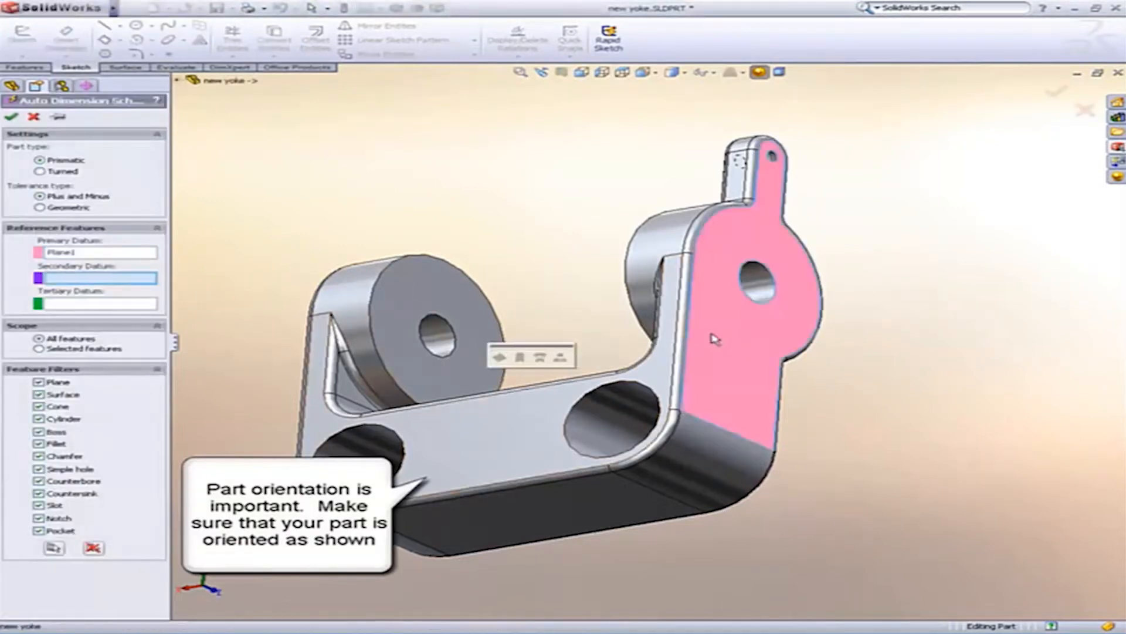
click(555, 417)
click(612, 496)
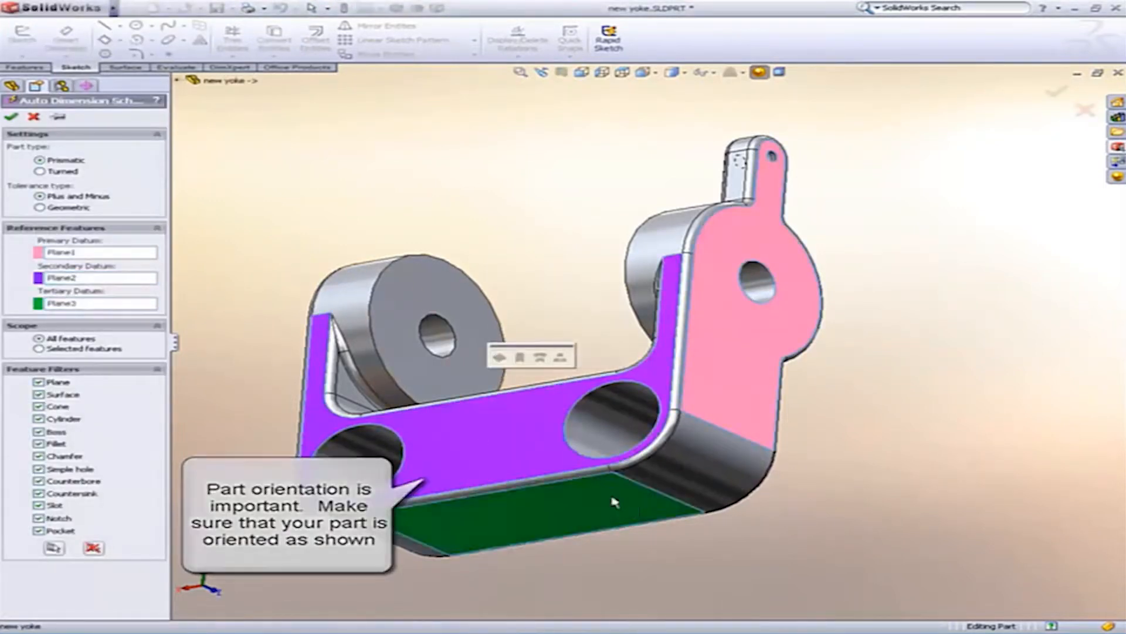
right_click(811, 467)
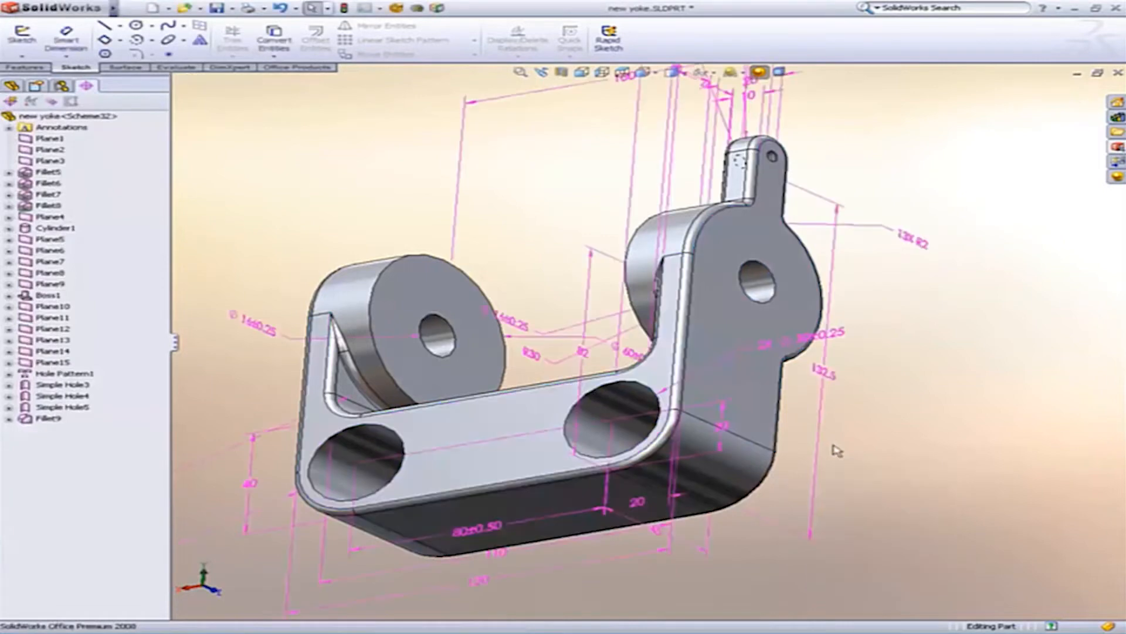
In the left view, move the 33X R2, M5 and 16 mm diameter callouts clear of the other dimensions
key(ctrl+3)
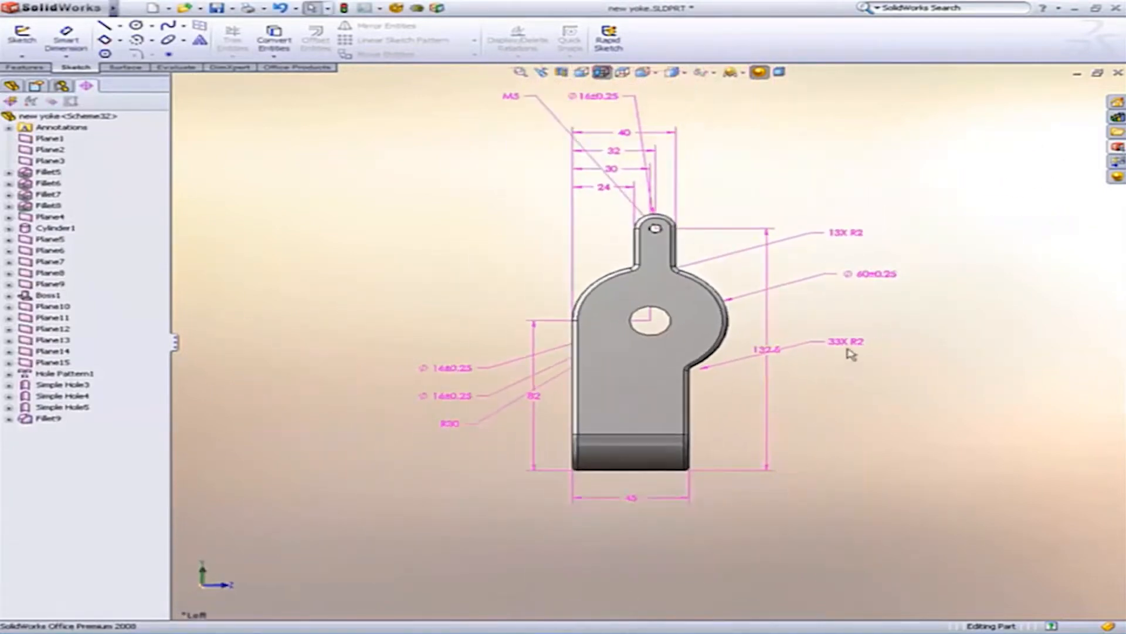
drag(850, 350, 789, 434)
ctrl+middle_drag(789, 458, 739, 477)
drag(463, 118, 470, 196)
drag(549, 116, 748, 182)
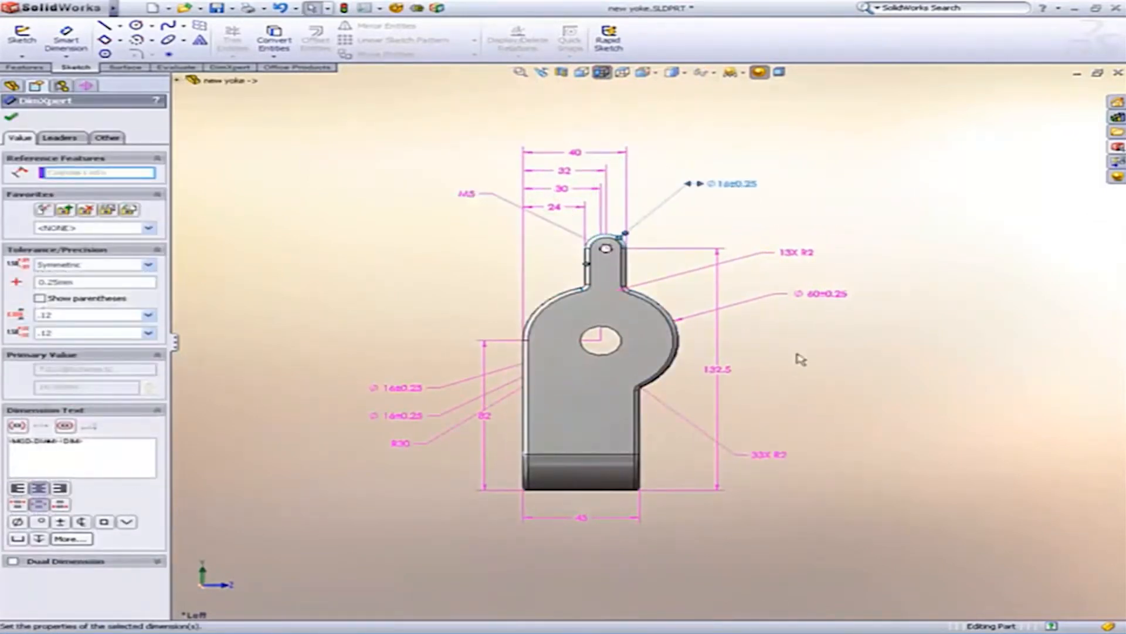
click(801, 375)
In the front view, move the 110 mm dimension from below the yoke to above the 100 mm dimension
key(ctrl+1)
shift+middle_drag(734, 350, 674, 372)
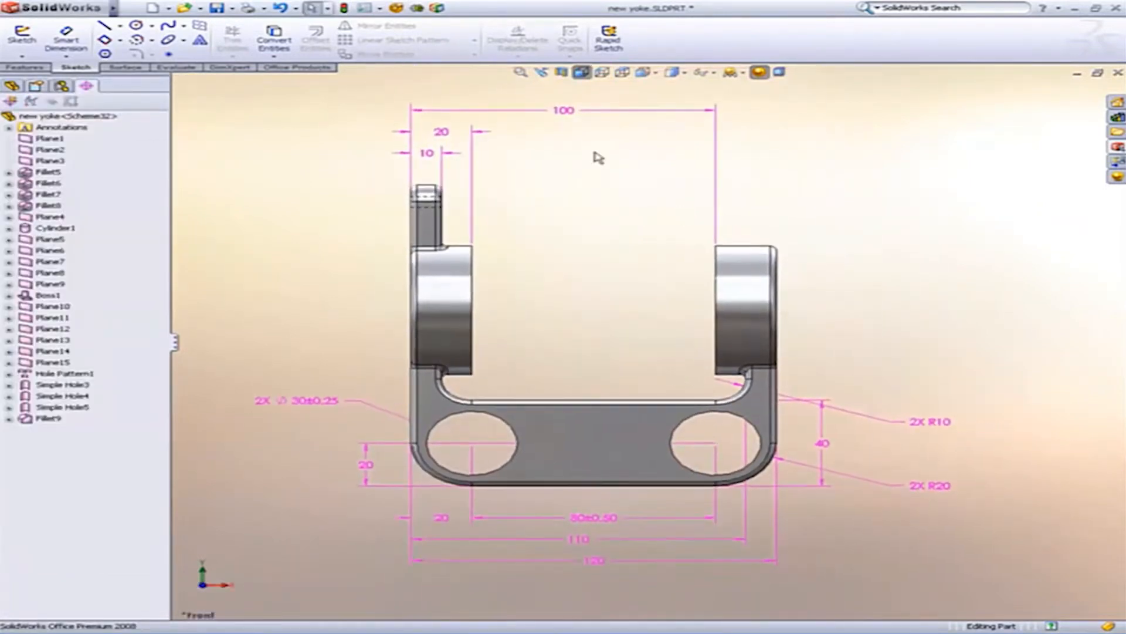
drag(587, 538, 585, 93)
click(598, 213)
ctrl+middle_drag(599, 214, 599, 234)
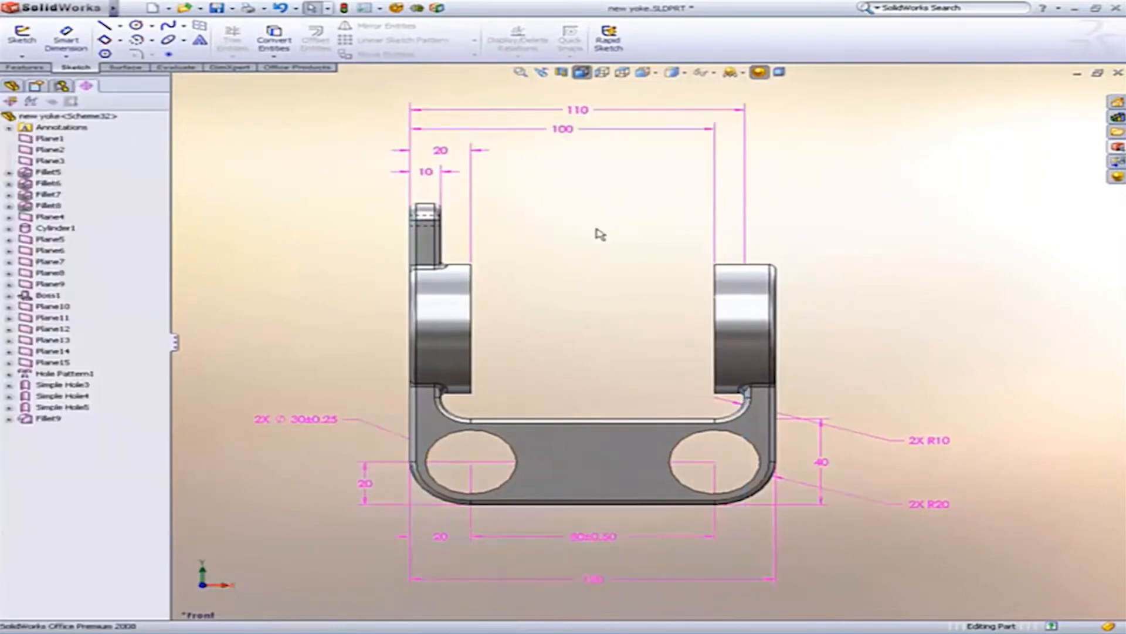
Reposition the 2X 30 mm hole callout and the 2X R20 callout, and move the 2X R10 callout between the yoke arms
drag(327, 420, 327, 402)
drag(924, 512, 910, 533)
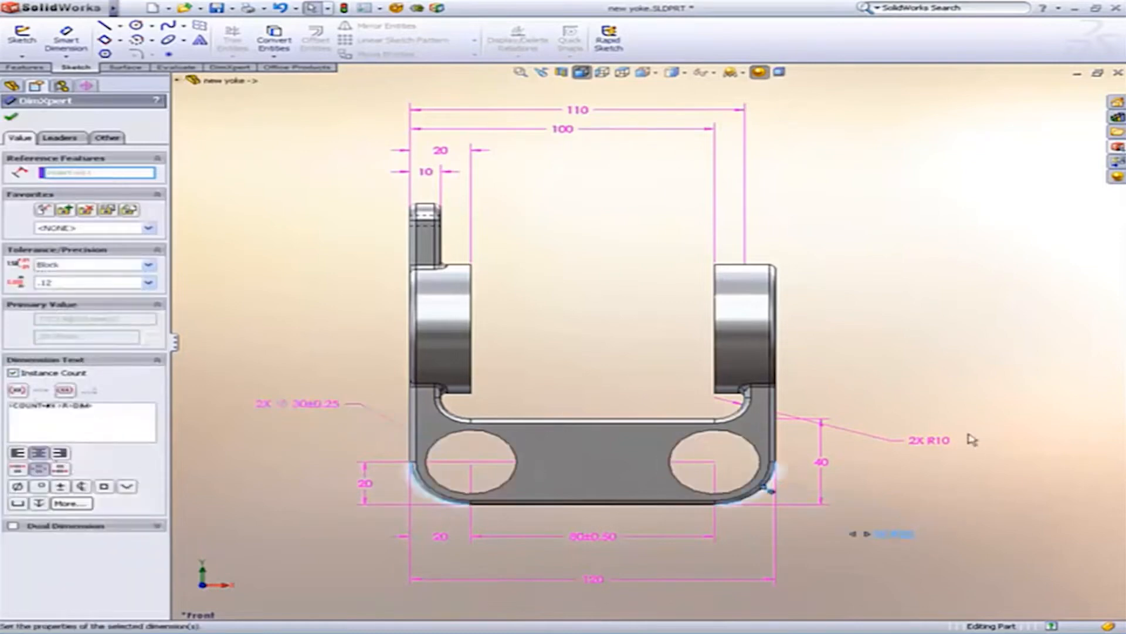
drag(965, 439, 605, 370)
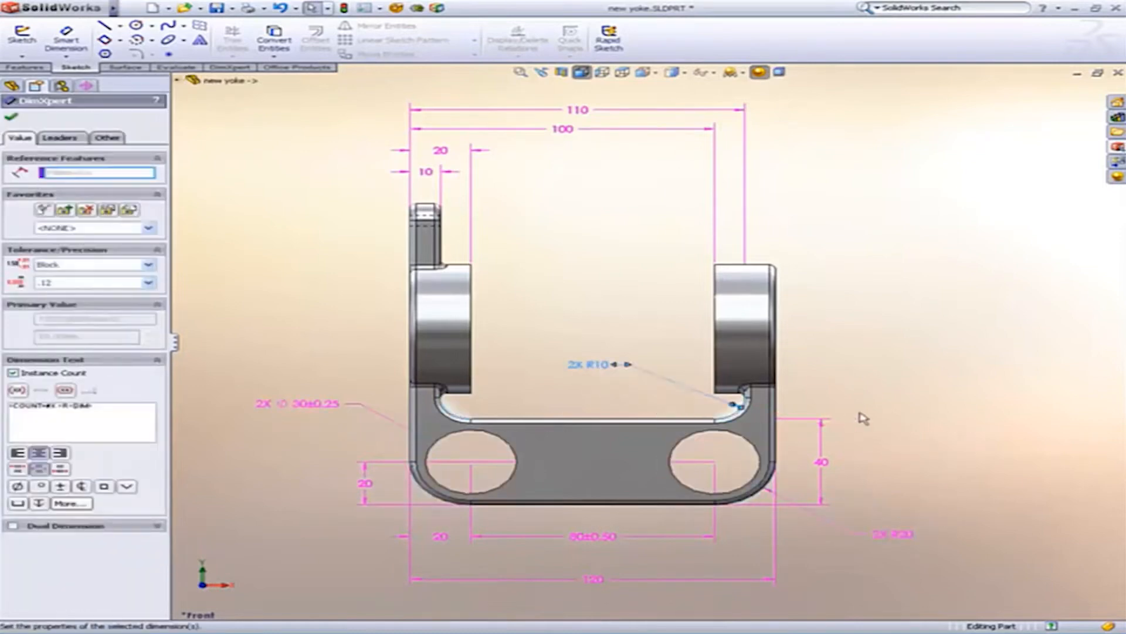
click(901, 418)
key(z)
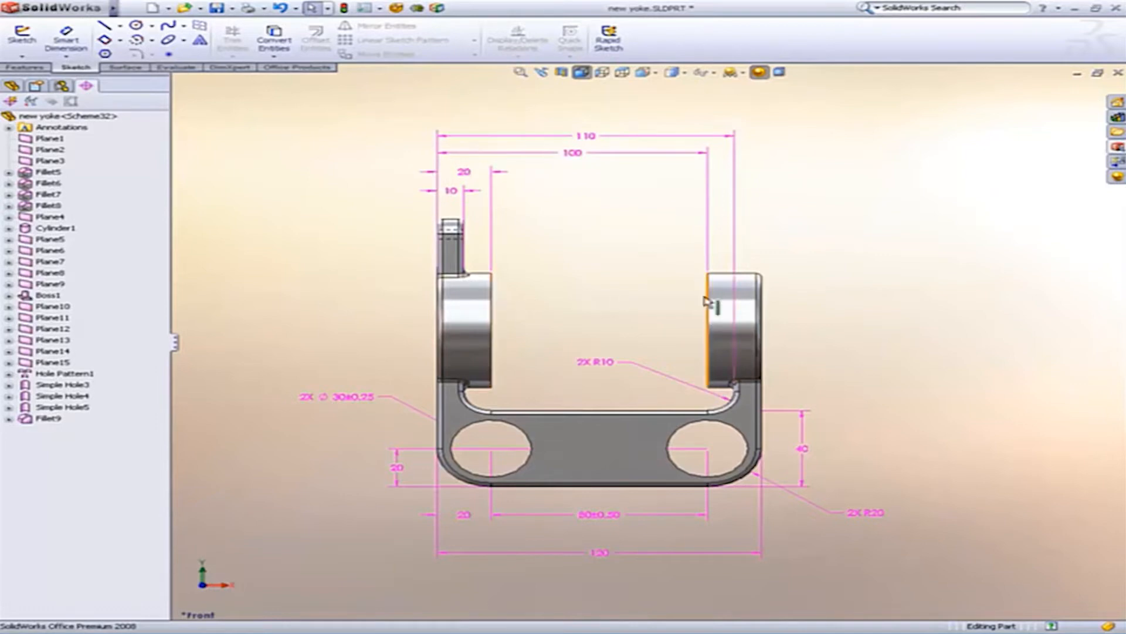
Show the tolerance status of the dimension scheme and examine the colored yoke from an angle and from the front
mouse_move(584, 302)
middle_down()
mouse_move(638, 316)
mouse_move(637, 327)
middle_up()
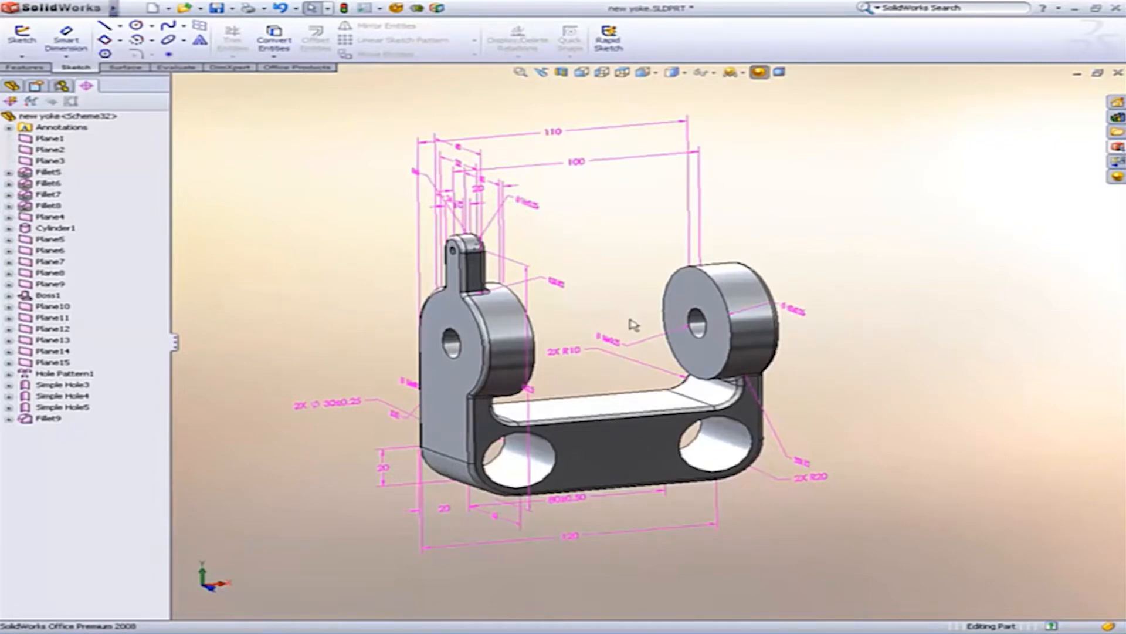
click(58, 116)
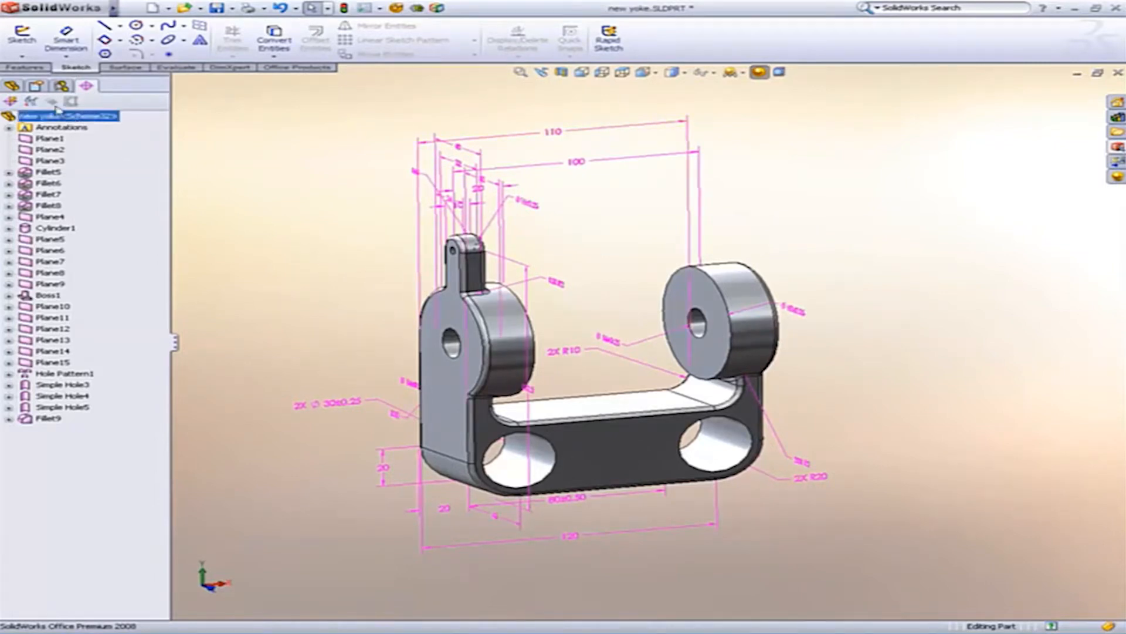
click(33, 102)
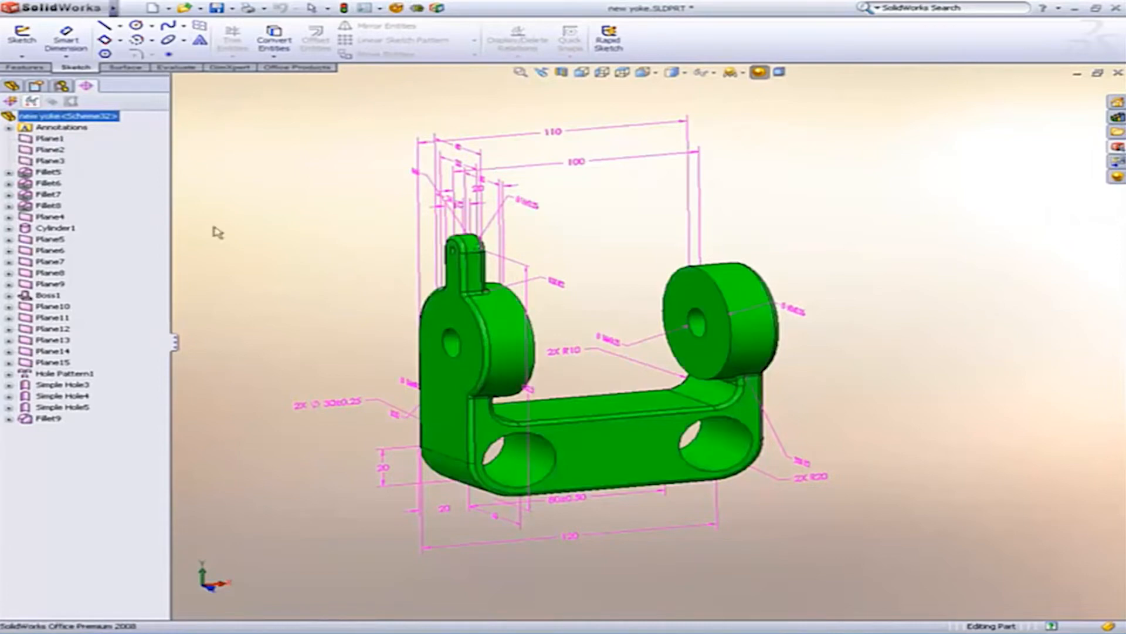
middle_drag(502, 302, 598, 340)
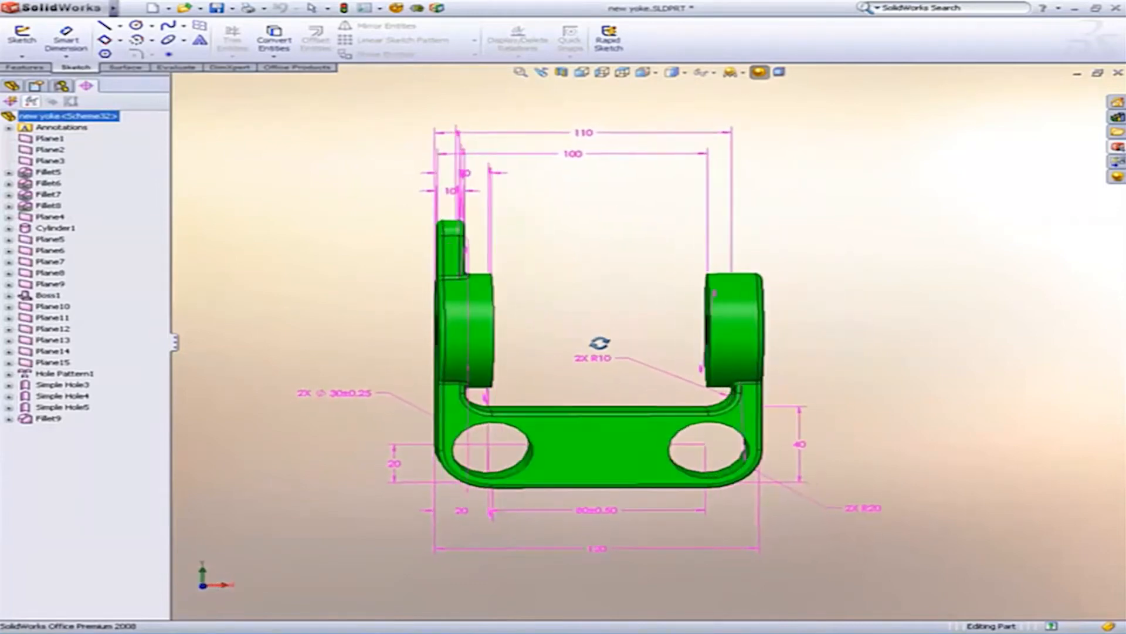
Delete the 100 mm location dimension that runs from the tab-side outer face to the opposite boss's inner face
click(581, 154)
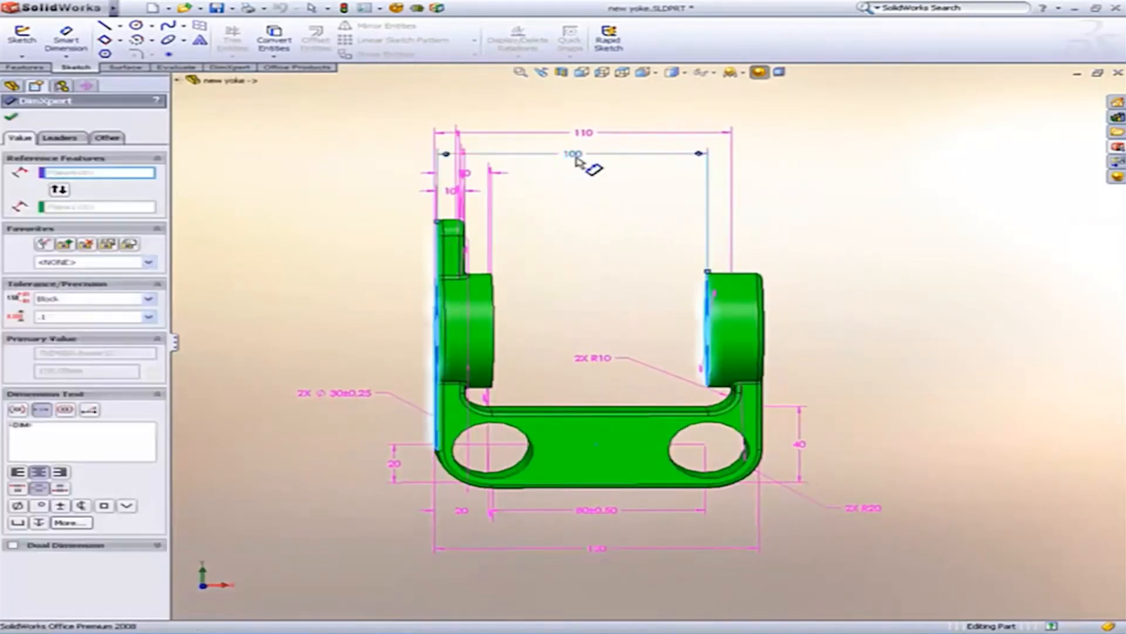
key(Delete)
click(59, 115)
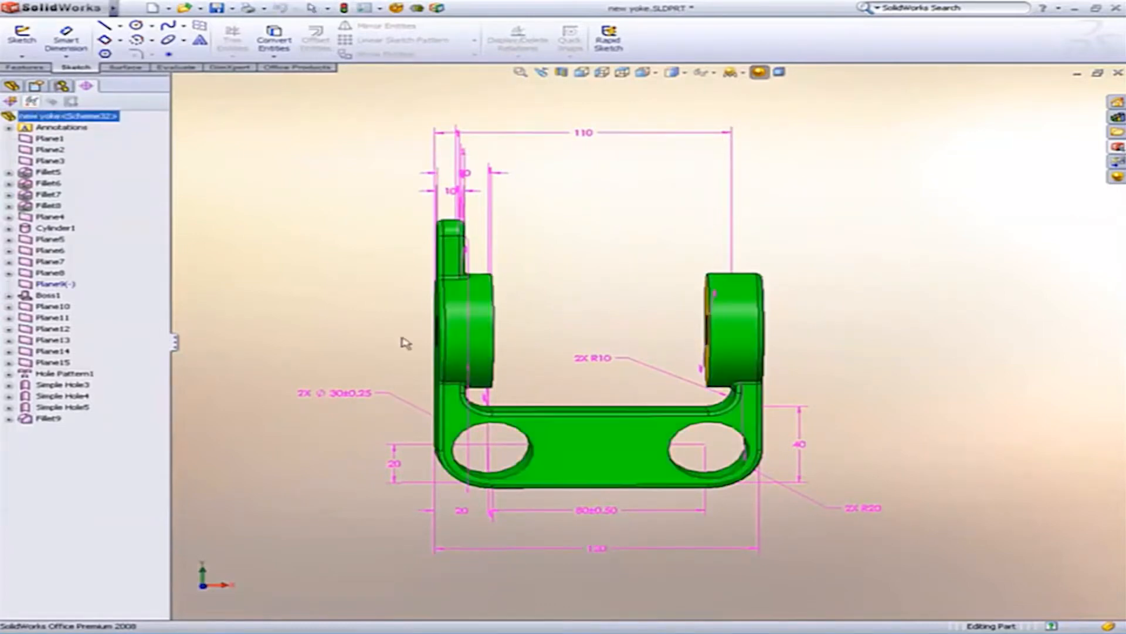
Add a DimXpert location dimension between the inner faces of the two bosses, place it above them, and show the tolerance status again
middle_drag(402, 340, 550, 376)
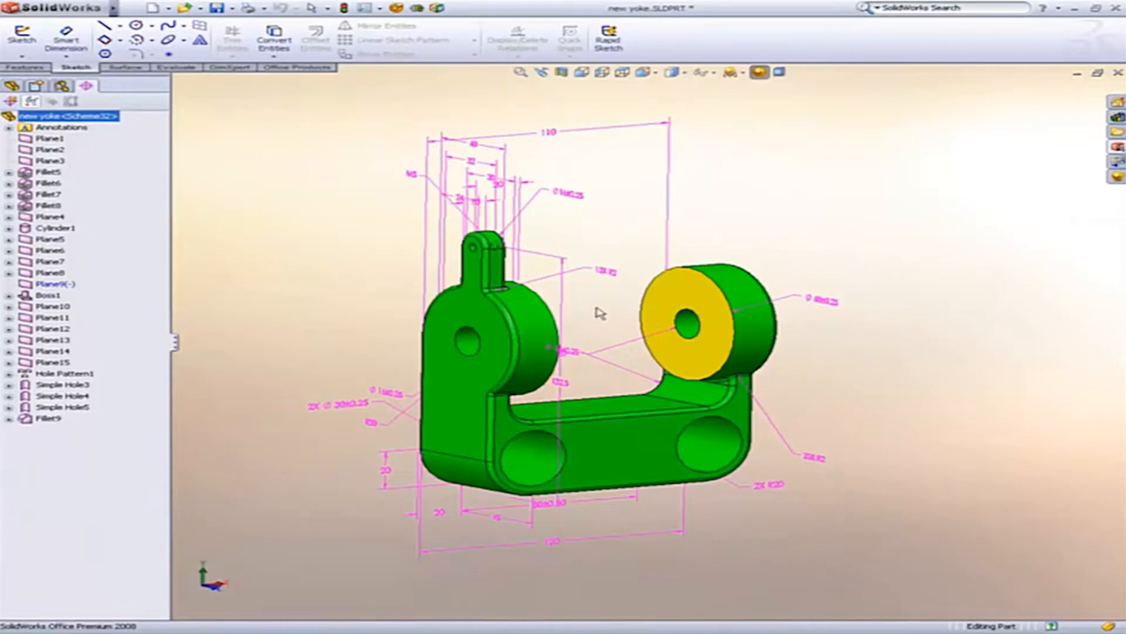
click(65, 36)
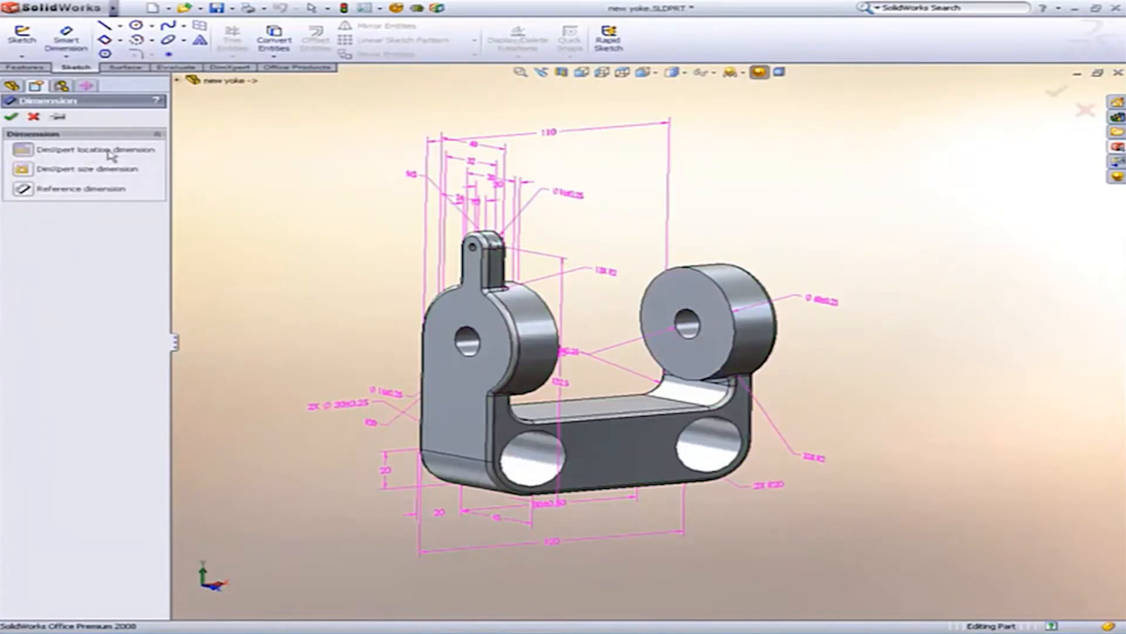
click(709, 297)
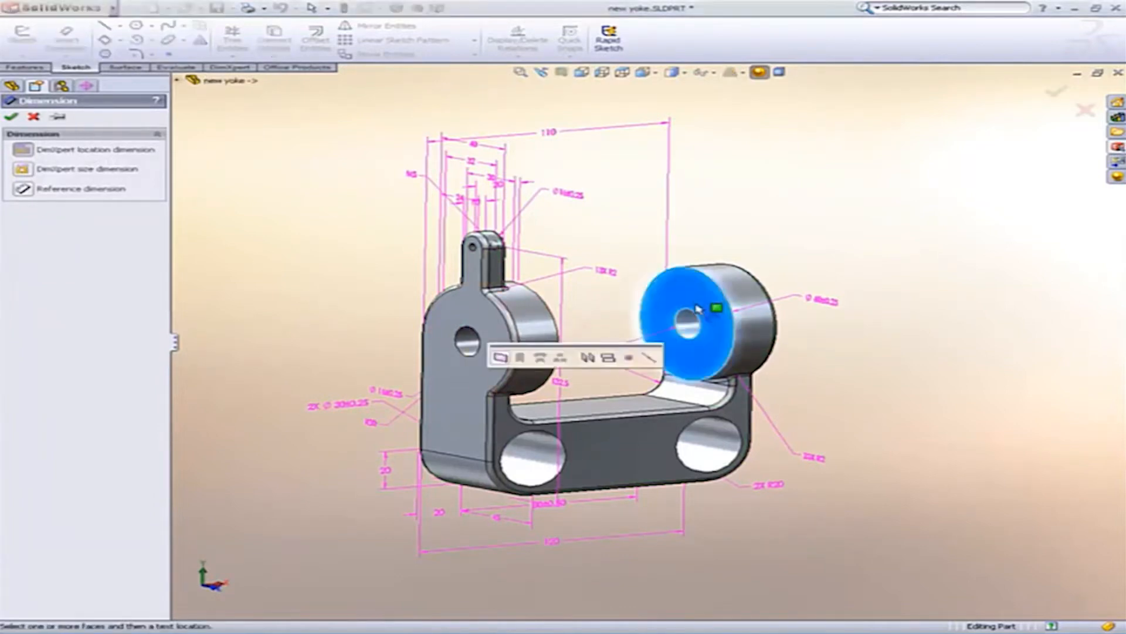
middle_drag(708, 297, 531, 296)
click(512, 308)
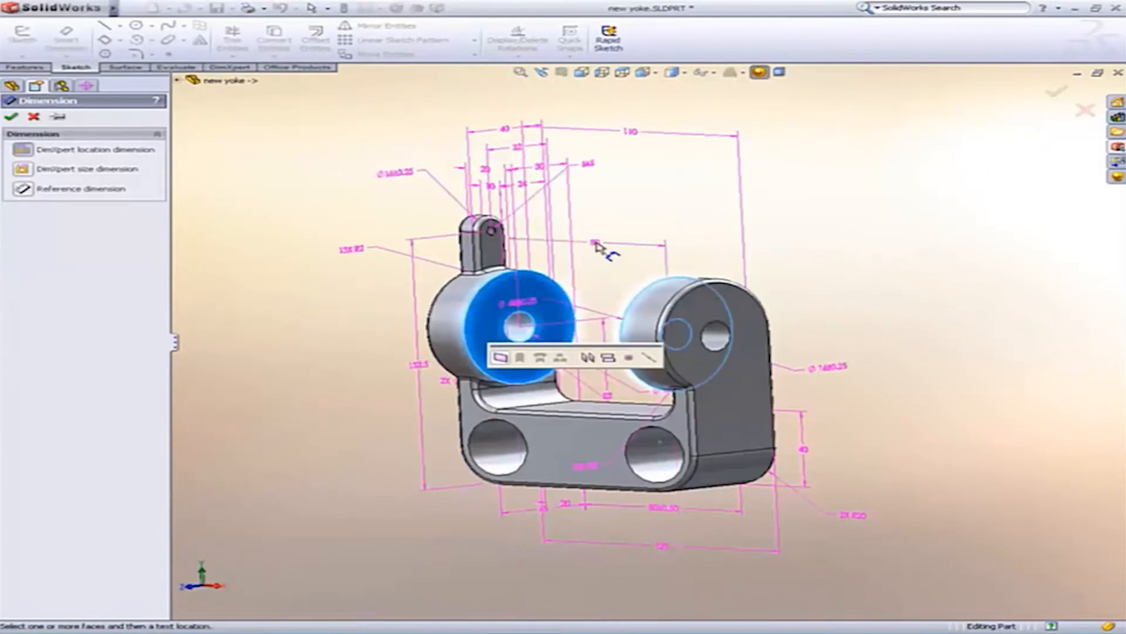
click(595, 220)
click(12, 112)
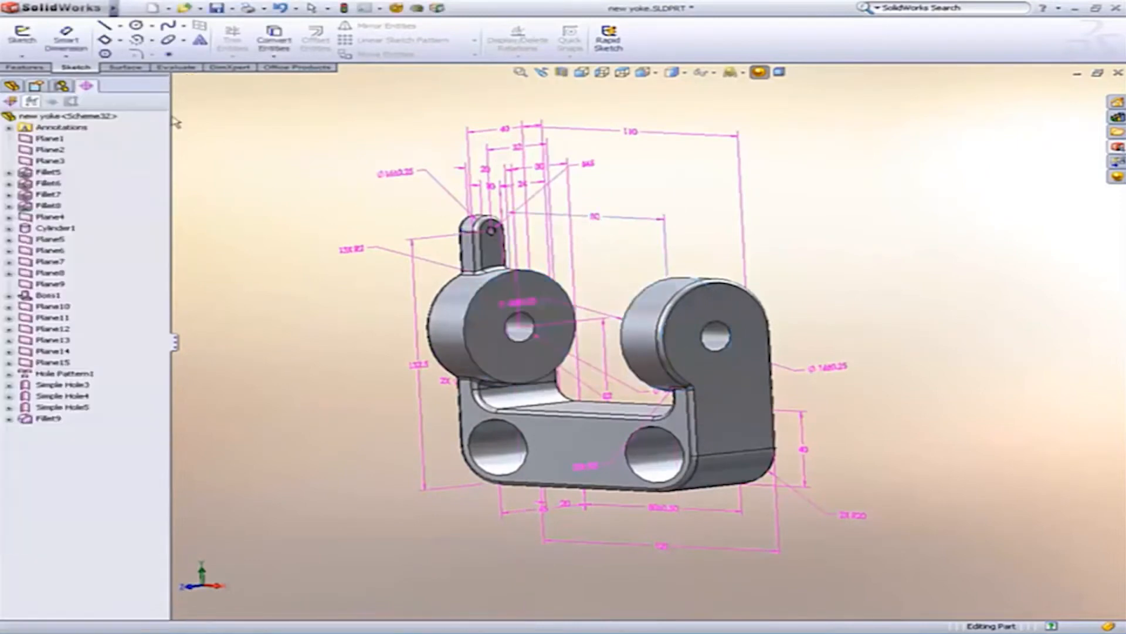
click(30, 103)
middle_drag(372, 271, 469, 270)
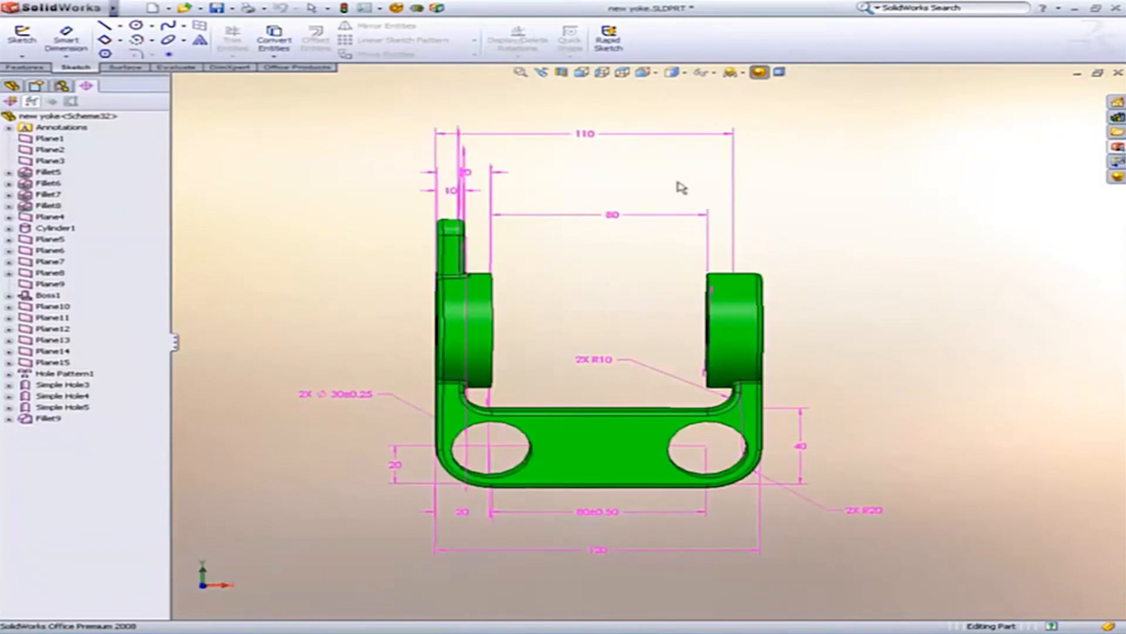
Hide the dimension annotations in the graphics area and turn off the tolerance status display
click(710, 77)
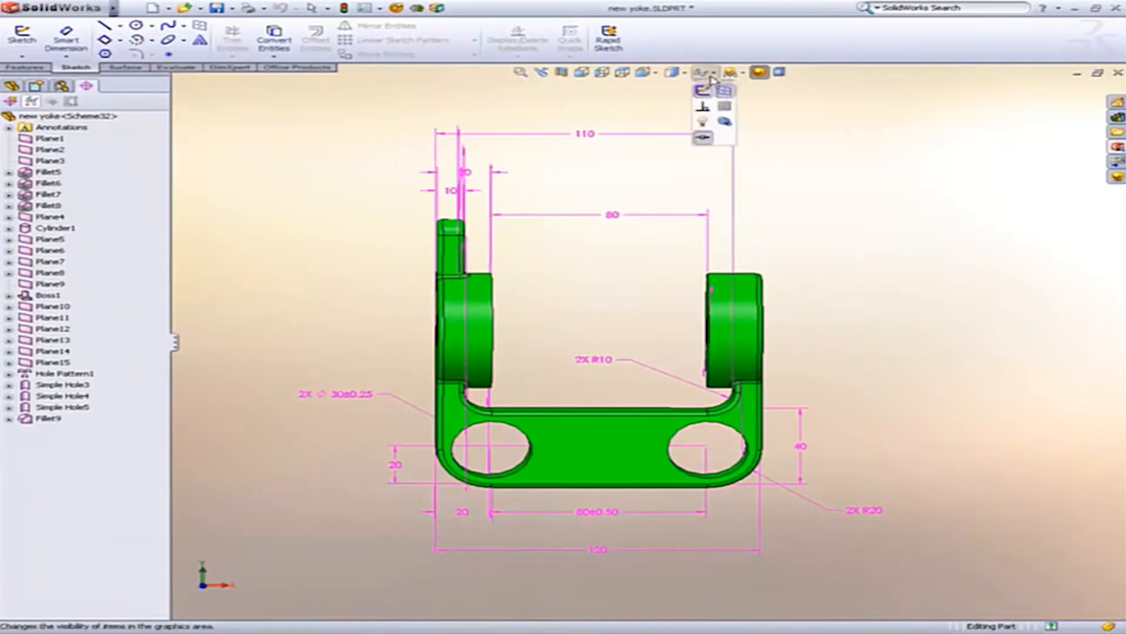
click(726, 150)
click(597, 260)
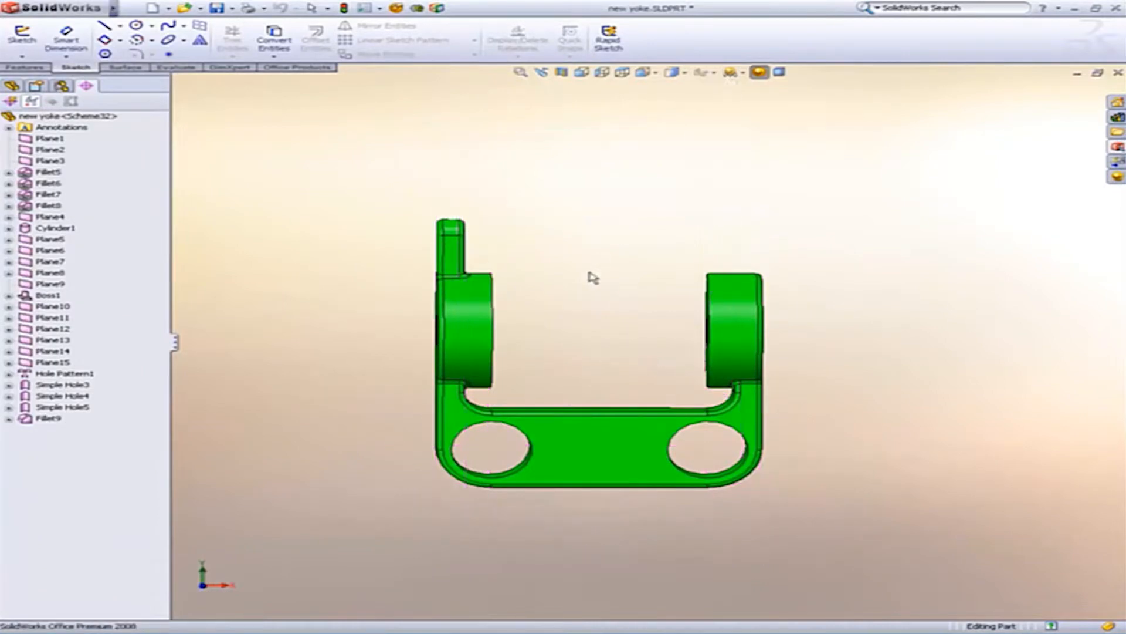
ctrl+middle_drag(576, 279, 569, 270)
click(32, 101)
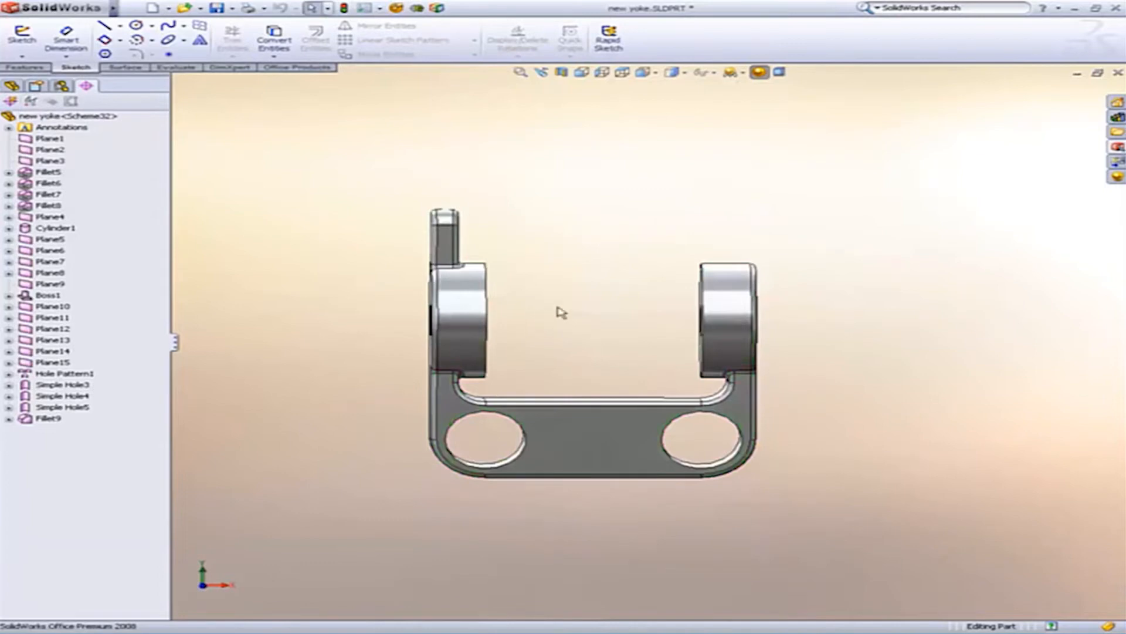
ctrl+middle_drag(562, 313, 599, 304)
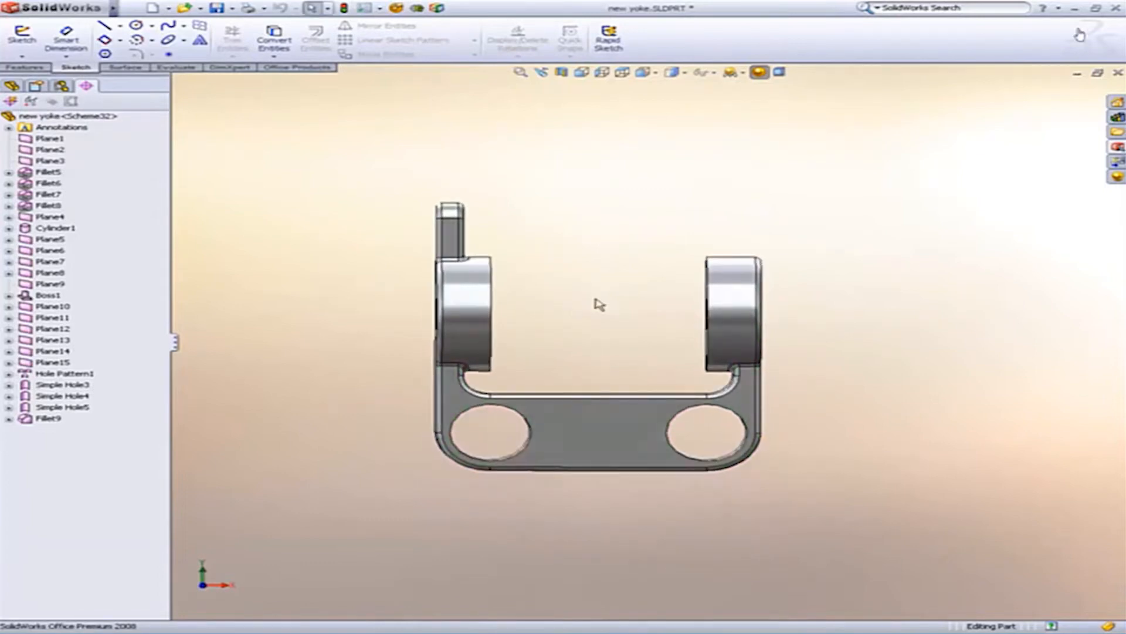
Start a new drawing from the Saw-C template and enable importing DimXpert annotations, including items from hidden features, for the palette views
key(ctrl+n)
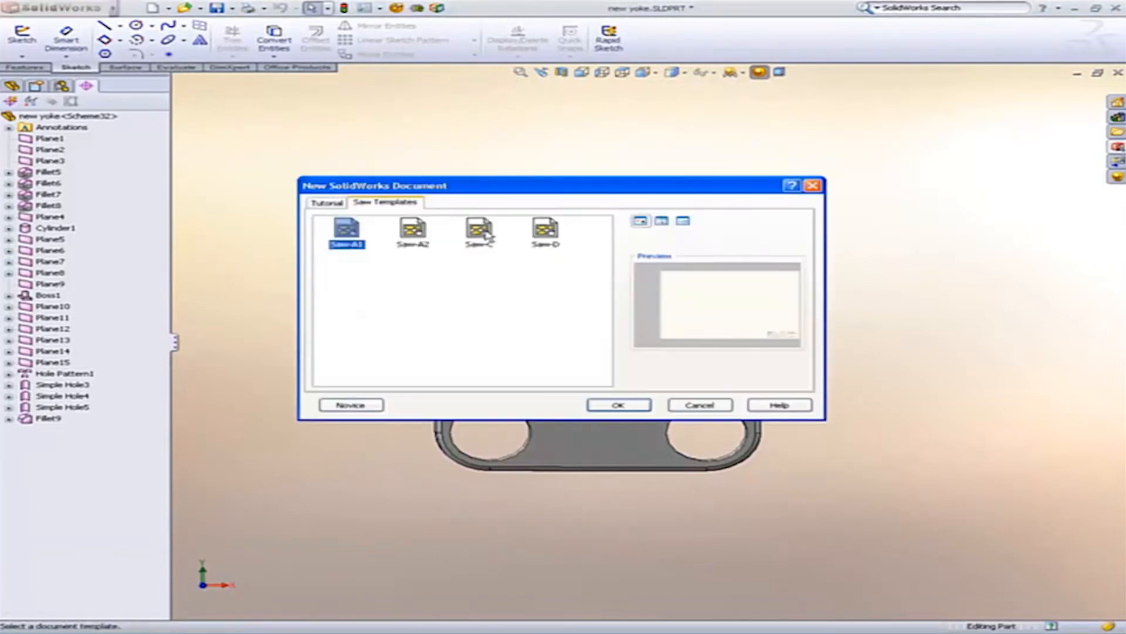
double_click(485, 234)
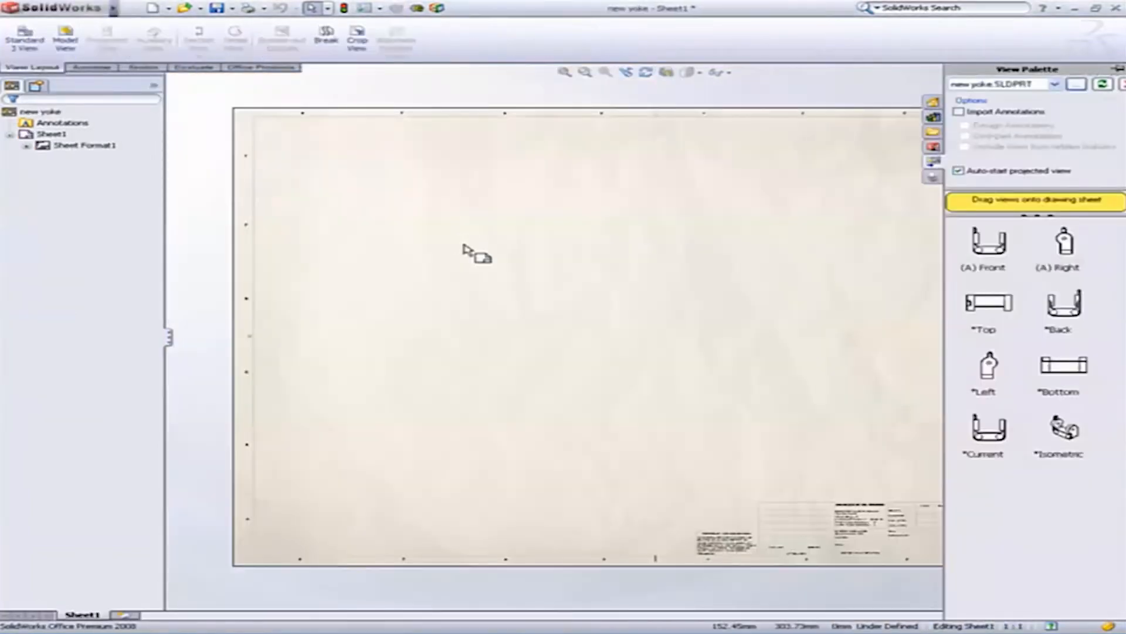
click(960, 112)
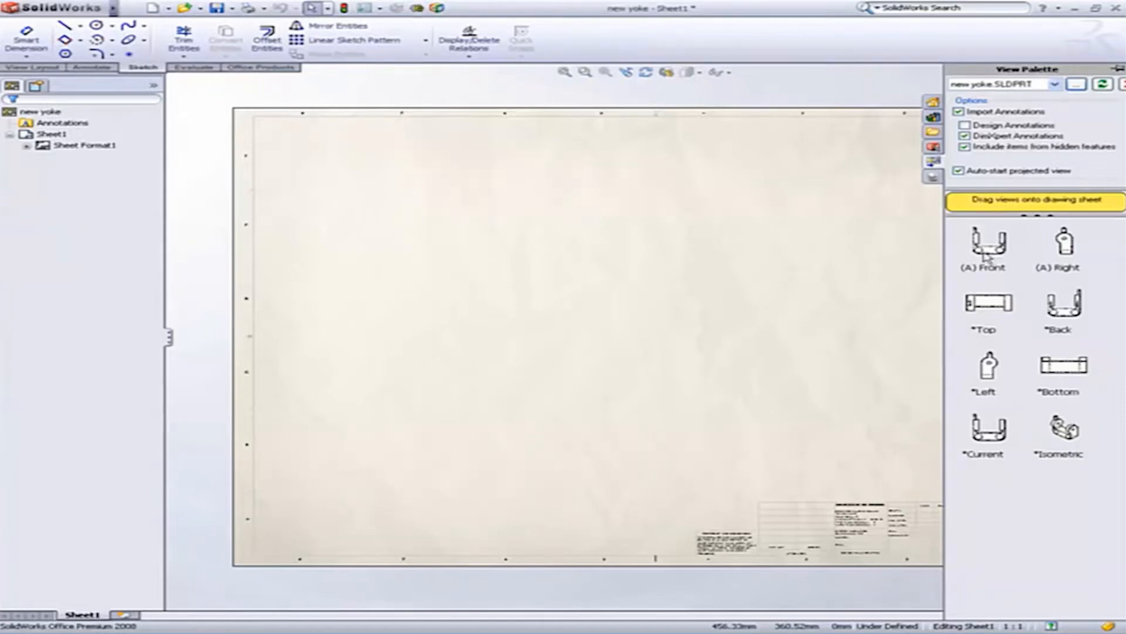
Place the yoke's annotated front view on the sheet, with a projected side view beside it and an isometric view at the upper right
drag(990, 254, 440, 372)
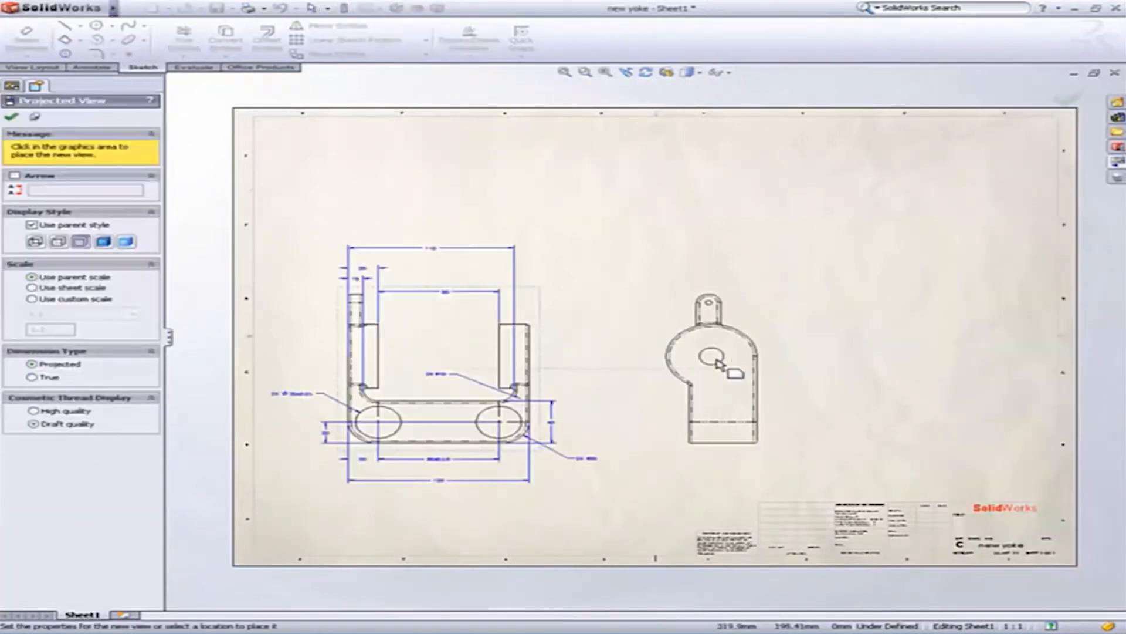
click(707, 363)
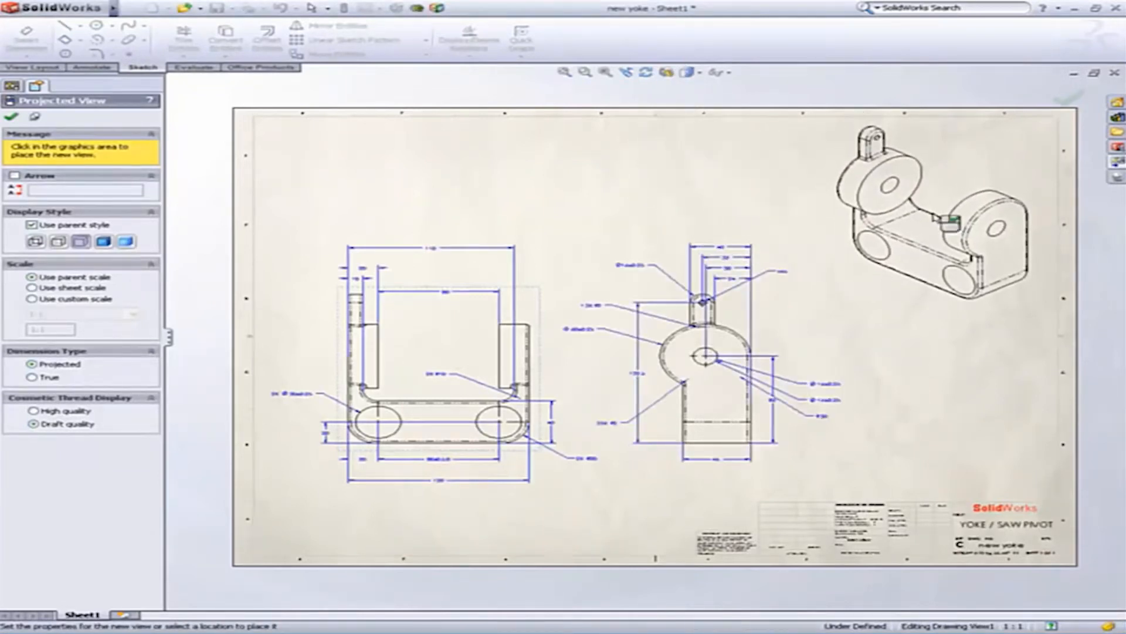
click(941, 220)
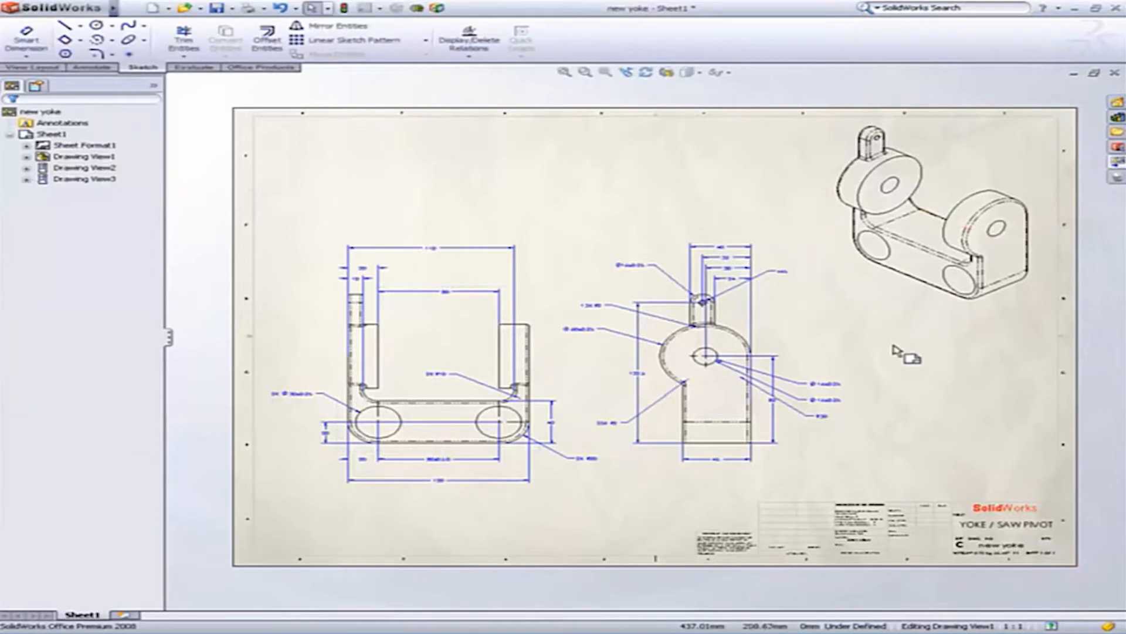
Tidy the front view's annotations by adjusting the hole, 2X R20 and 2X R10 callouts and raising the 80 mm dimension between the bosses
scroll(859, 376, up, 2)
scroll(858, 372, up, 1)
middle_drag(824, 351, 1099, 314)
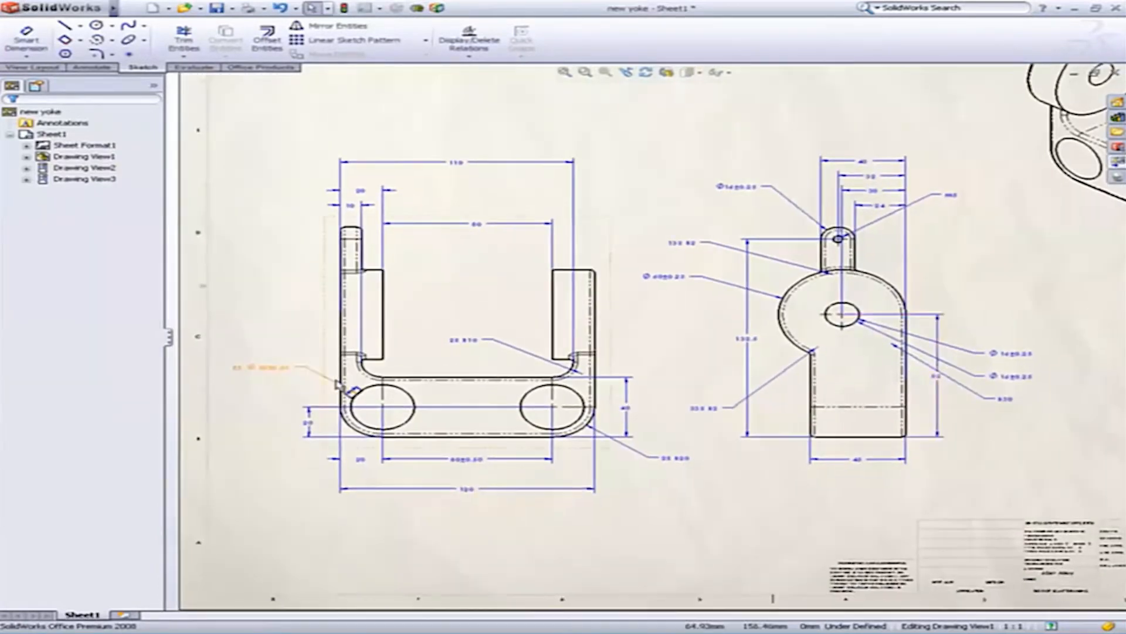
drag(274, 367, 270, 358)
drag(681, 460, 668, 467)
click(457, 339)
click(578, 372)
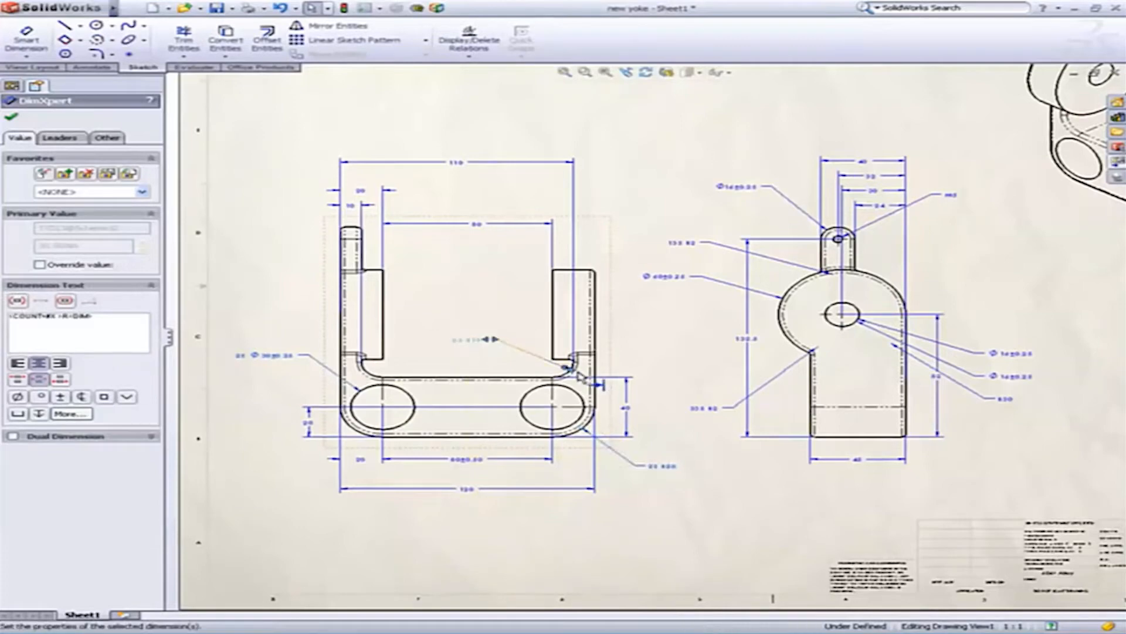
drag(485, 223, 482, 191)
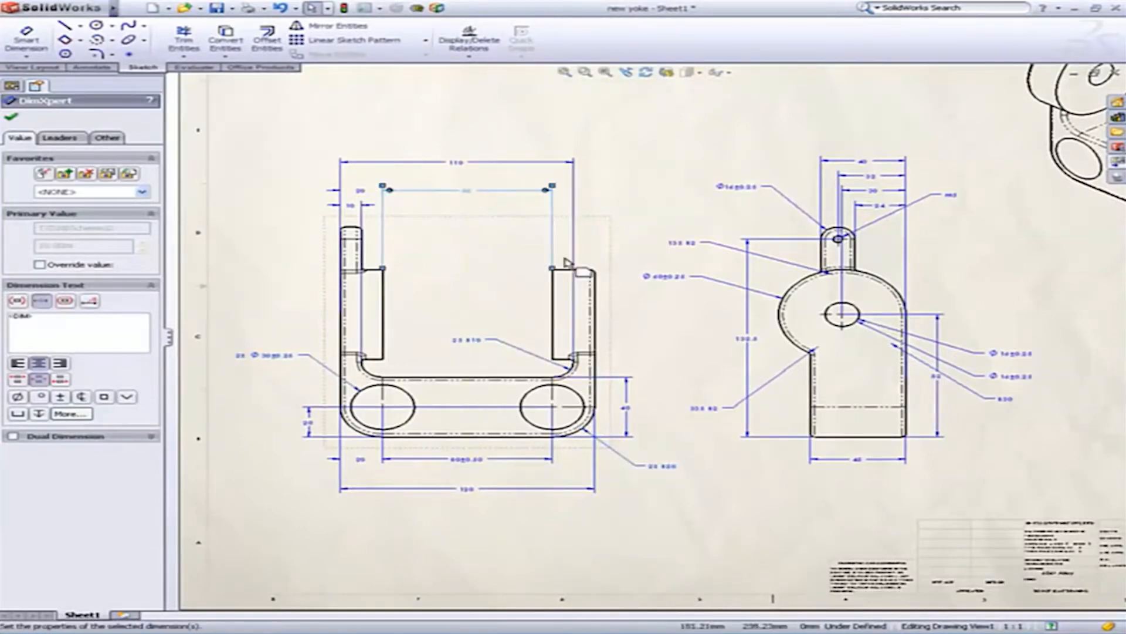
Delete the duplicate Ø16±0.25 callout, the R30 callout and the 24 mm and 40 mm dimensions from the side view
scroll(699, 346, up, 2)
middle_drag(650, 339, 449, 332)
mouse_move(698, 337)
middle_down()
mouse_move(616, 385)
mouse_move(576, 453)
middle_up()
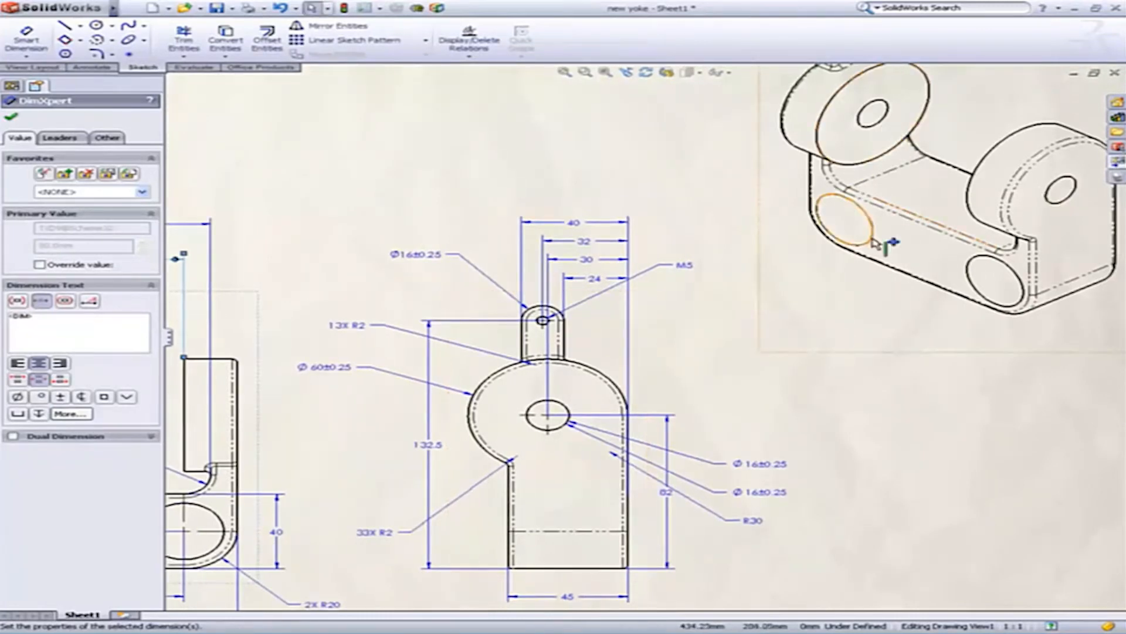
middle_drag(794, 377, 853, 314)
click(820, 430)
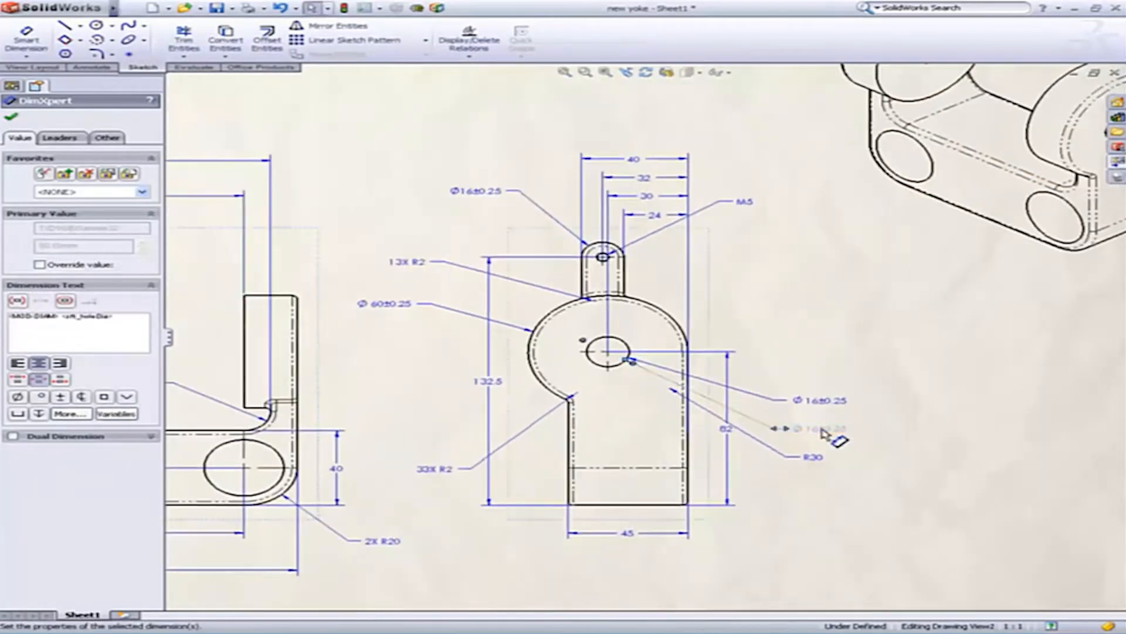
key(Delete)
click(812, 457)
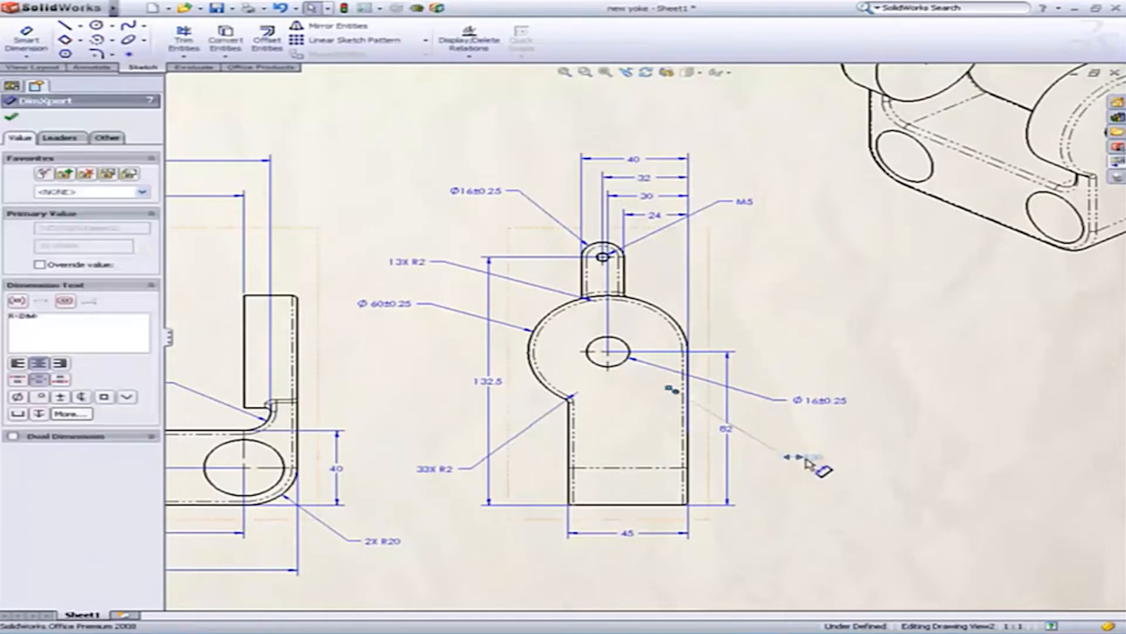
key(Delete)
click(653, 215)
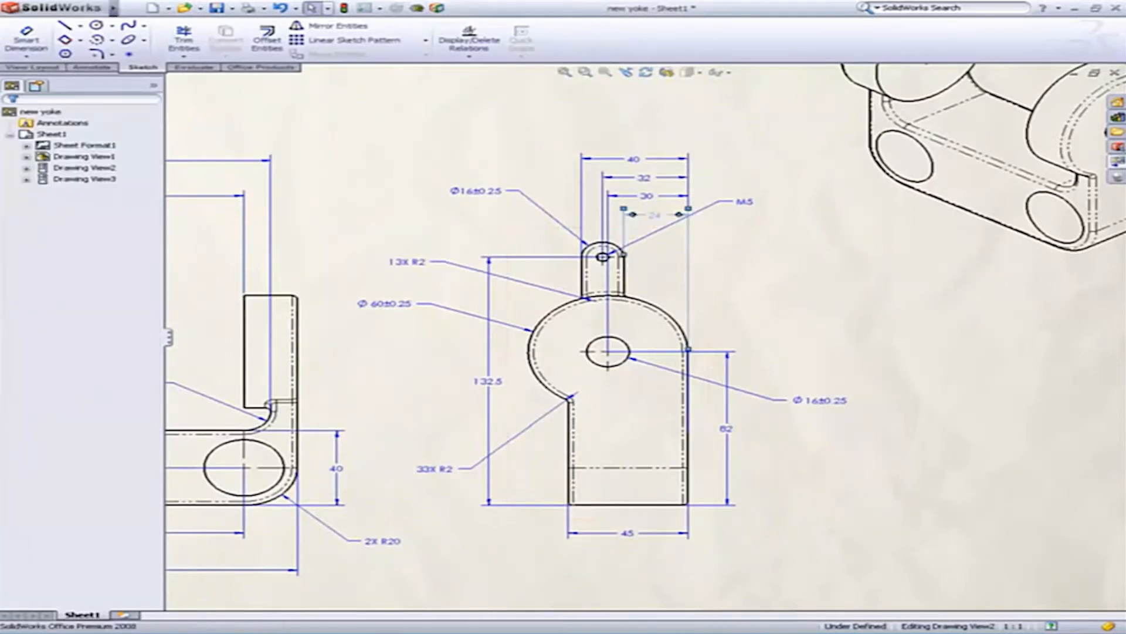
ctrl+click(636, 161)
key(Delete)
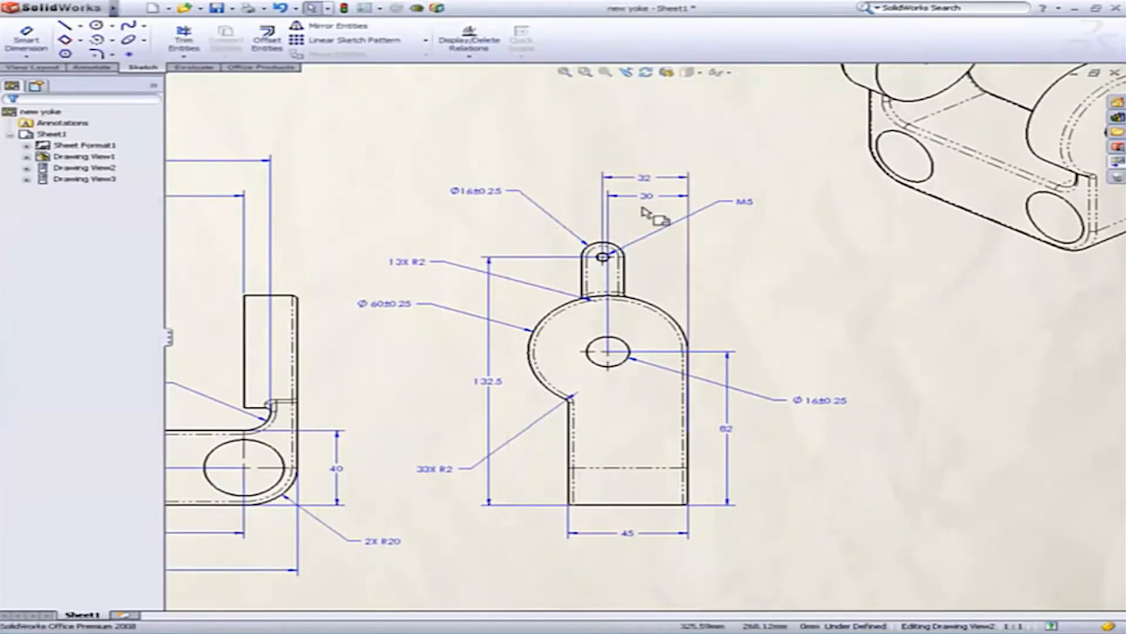
Rearrange the side view's annotations, moving the 132.5 mm height dimension outward and the 13X R2, Ø60±0.25 and 33X R2 callouts closer to the outline
middle_drag(688, 276, 751, 258)
click(482, 247)
drag(482, 247, 509, 206)
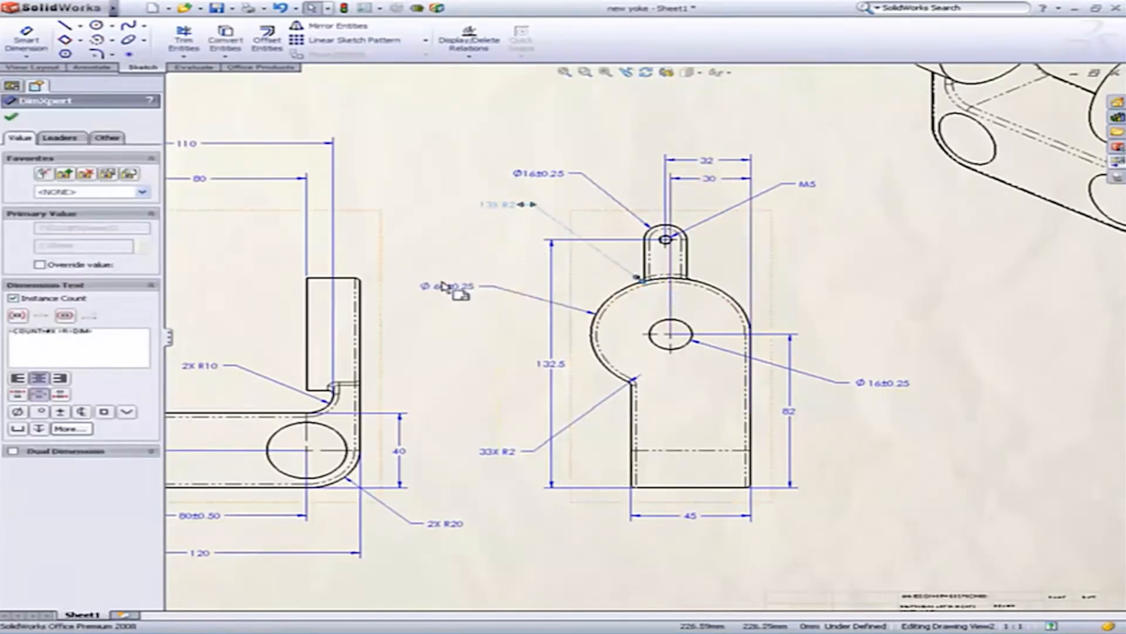
mouse_move(451, 287)
mouse_down()
mouse_move(460, 294)
mouse_move(458, 272)
mouse_up()
drag(542, 359, 447, 362)
drag(453, 269, 523, 273)
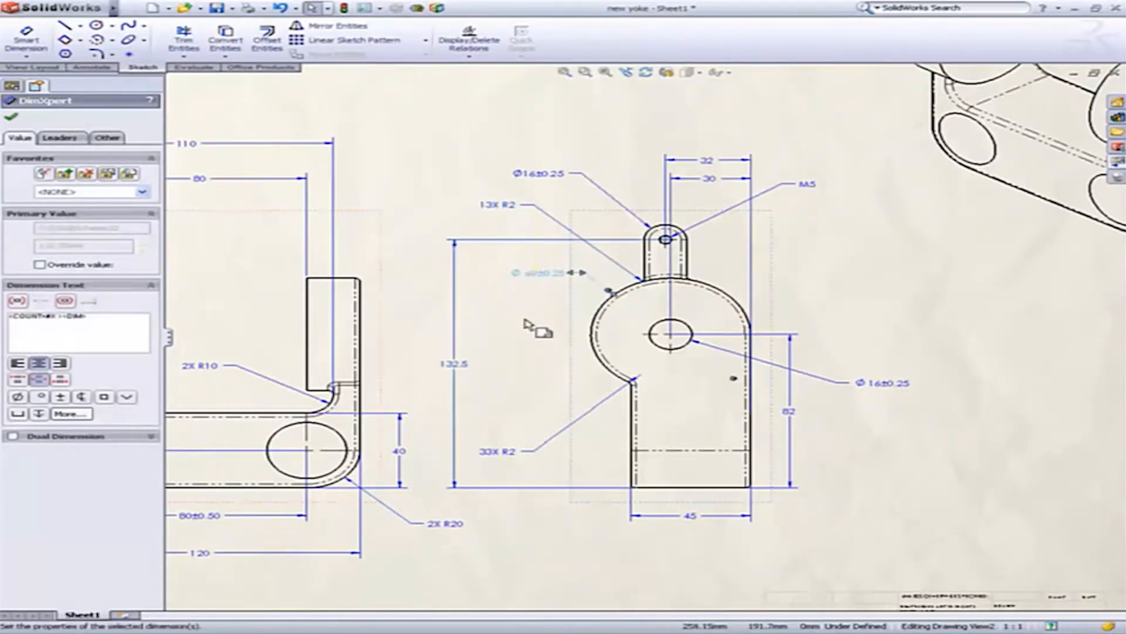
drag(503, 450, 569, 419)
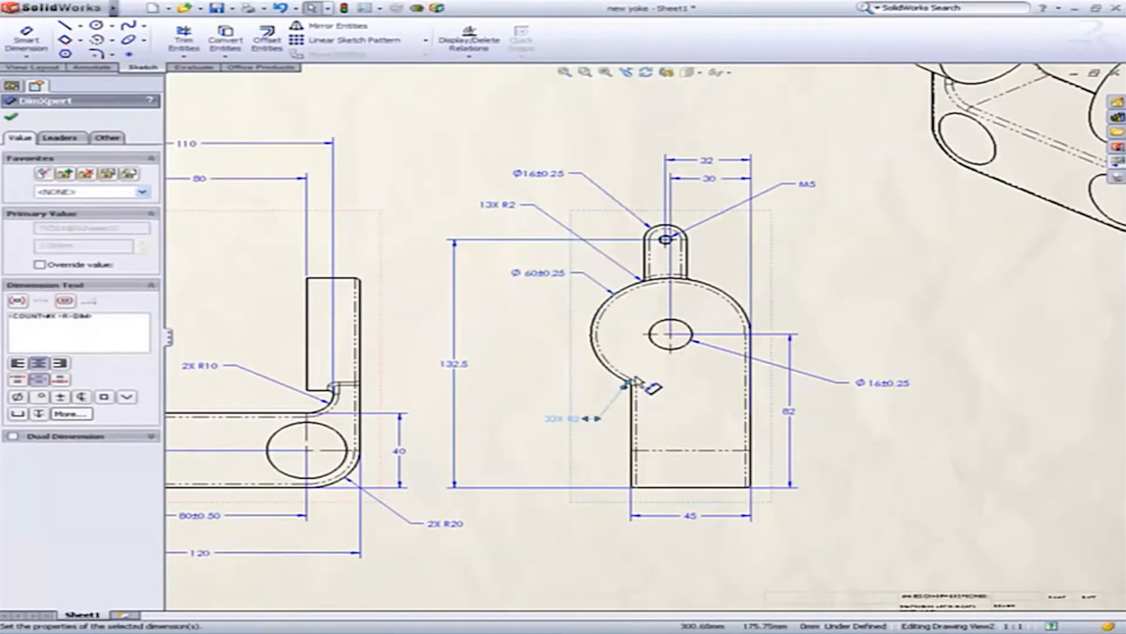
click(880, 315)
Fit the whole drawing sheet in view and publish it to eDrawings
key(f)
shift+middle_drag(879, 323, 948, 321)
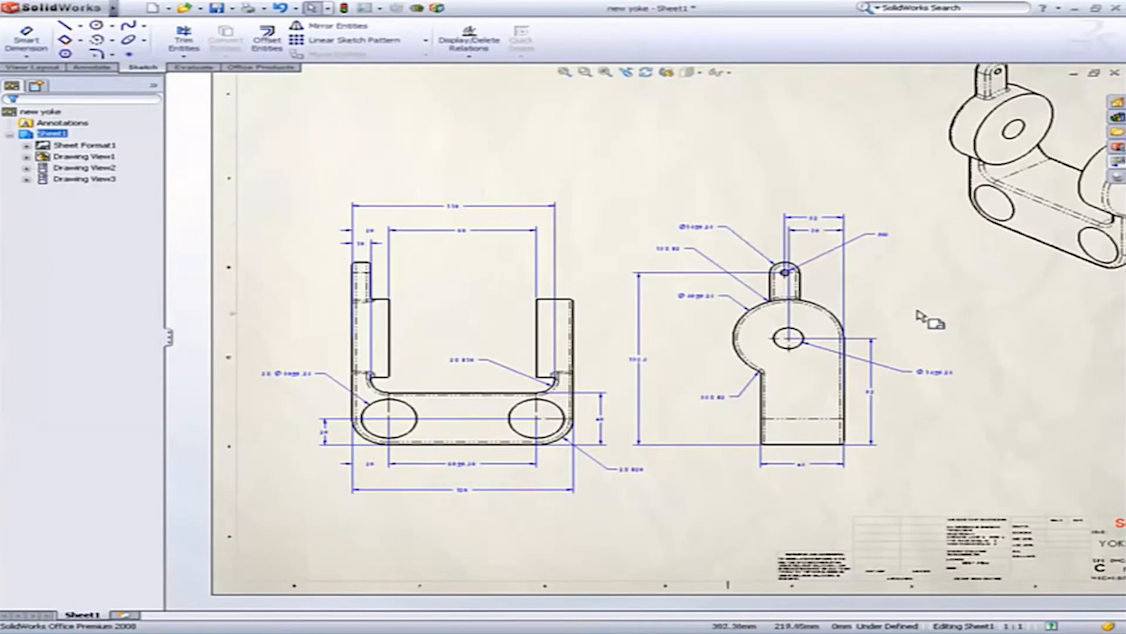
key(f)
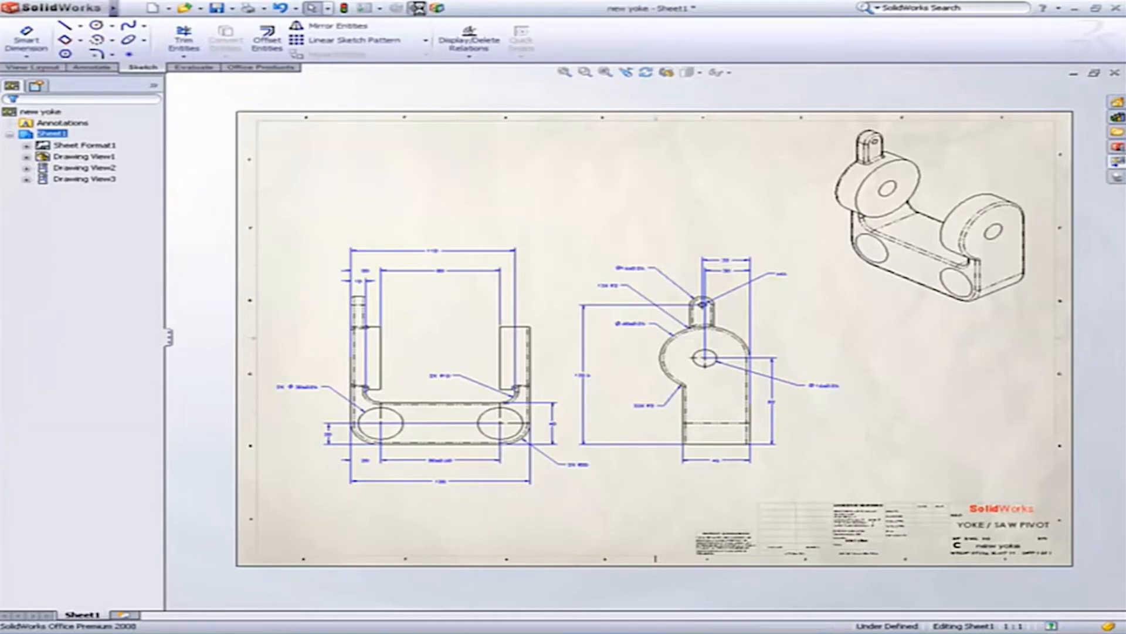
click(419, 8)
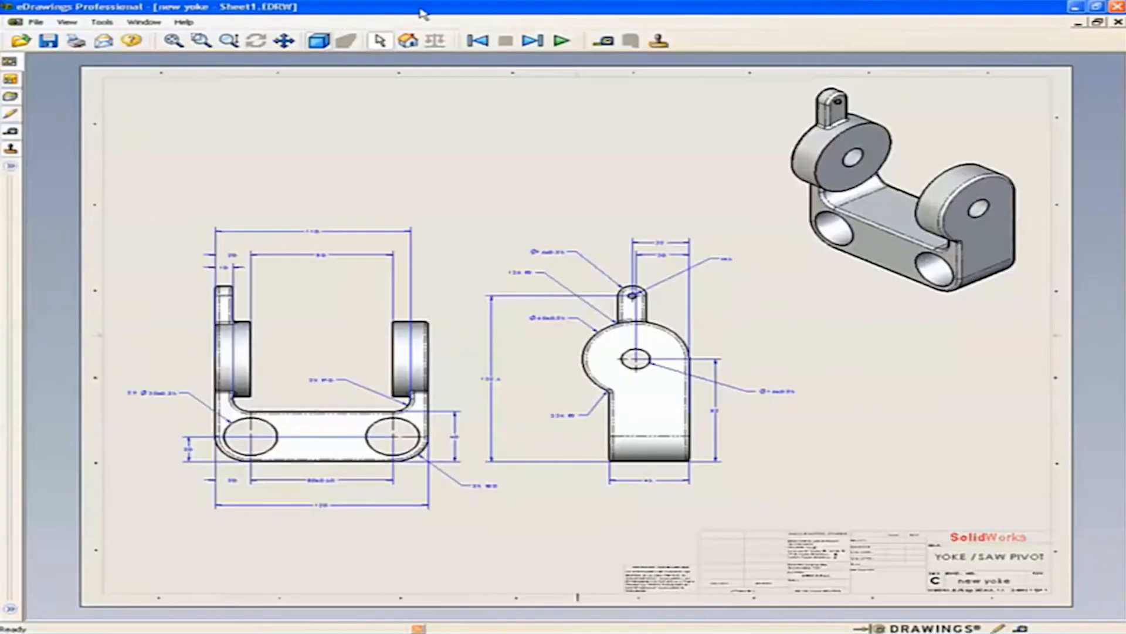
Animate the yoke drawing's views, rotate the yoke model to inspect it in 3D, and return to the full sheet
click(562, 47)
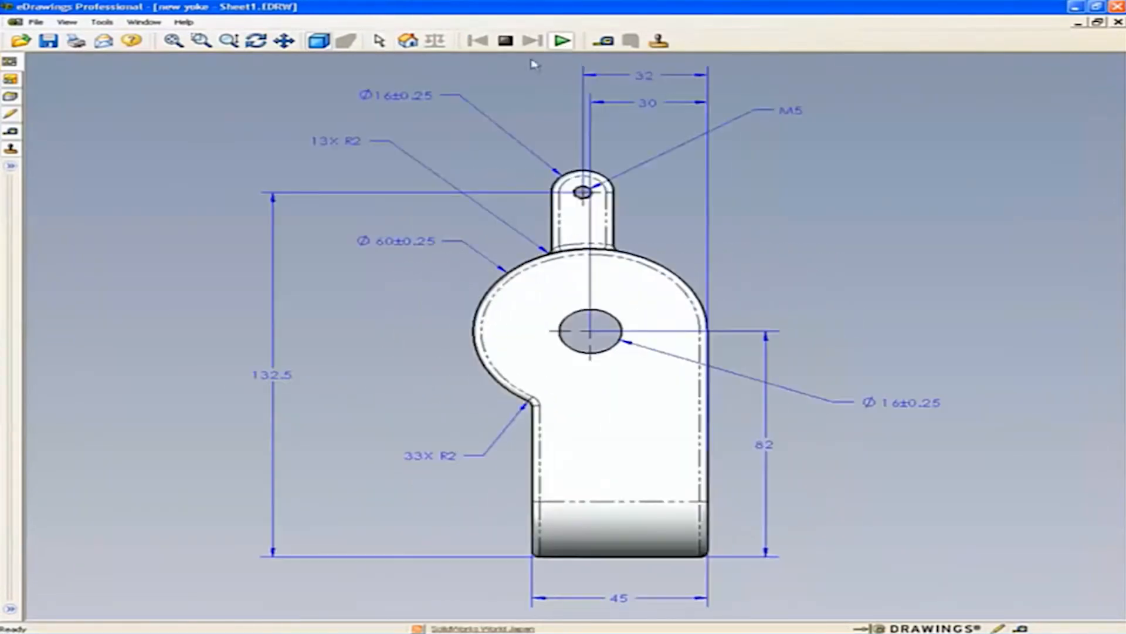
click(257, 41)
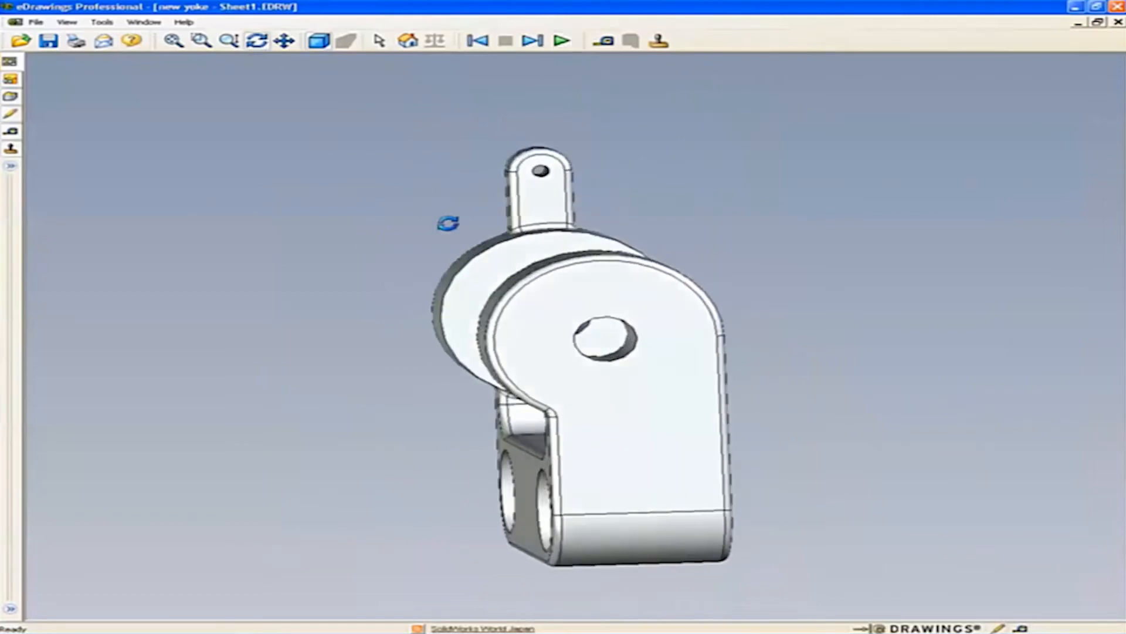
drag(448, 223, 221, 294)
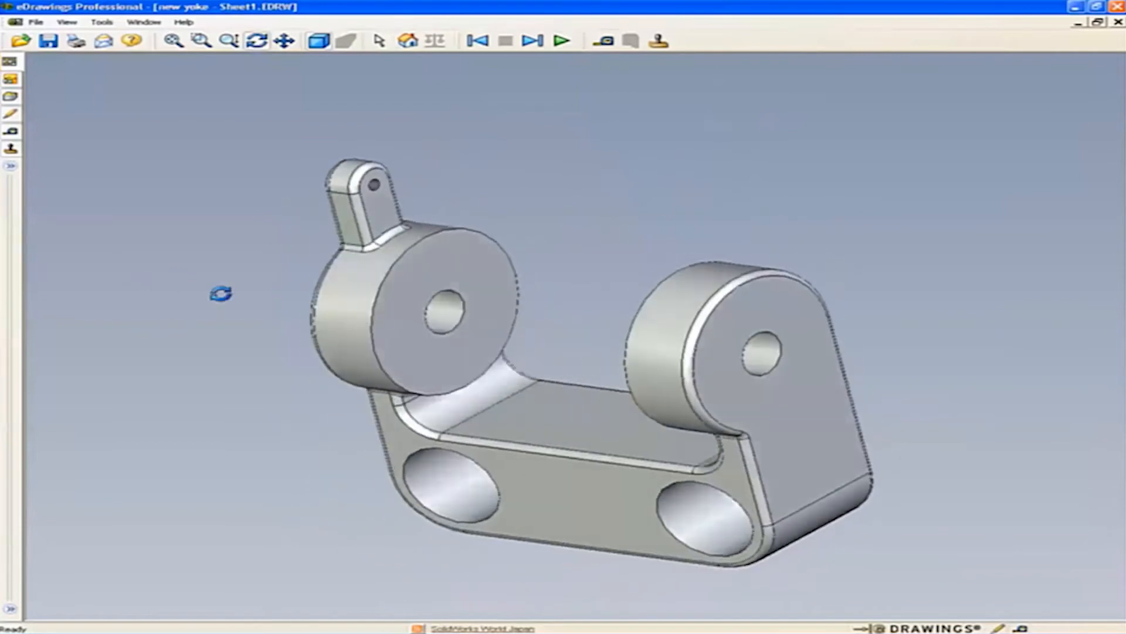
click(409, 41)
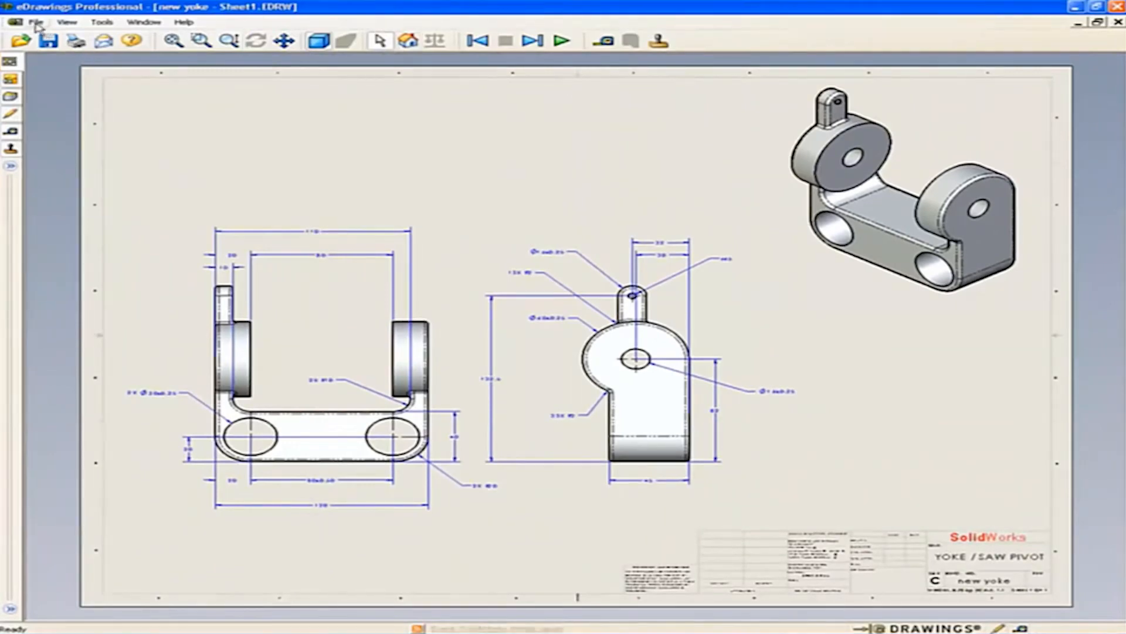
Open the saved markup file on the yoke drawing and review the Design Manager and Quality Manager comments
click(11, 117)
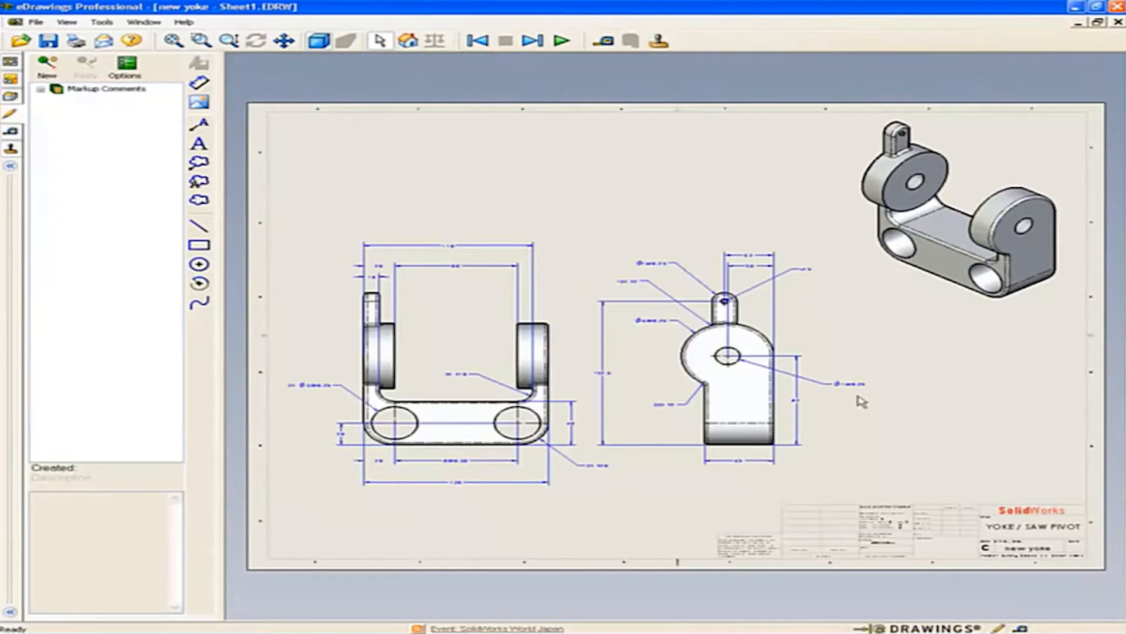
click(38, 23)
click(92, 105)
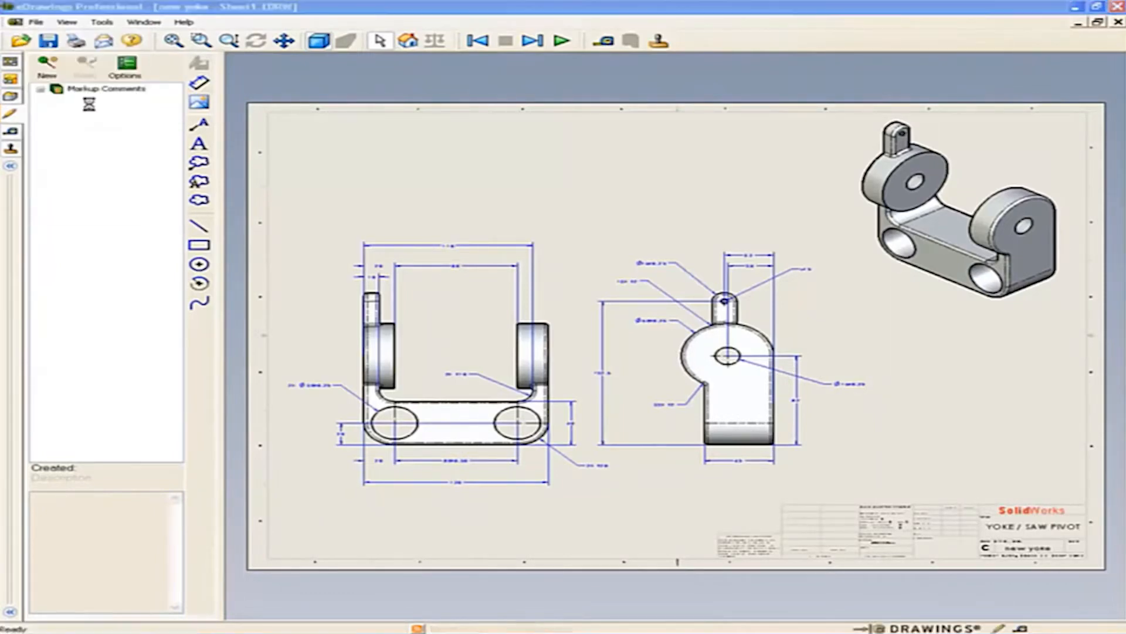
click(170, 114)
click(409, 199)
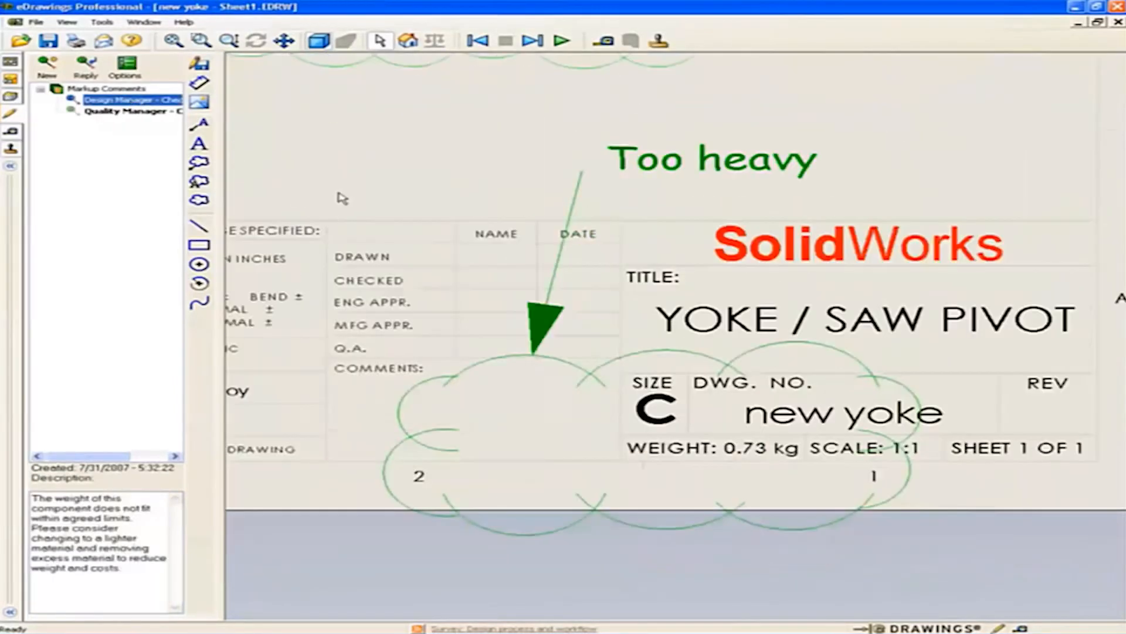
click(531, 340)
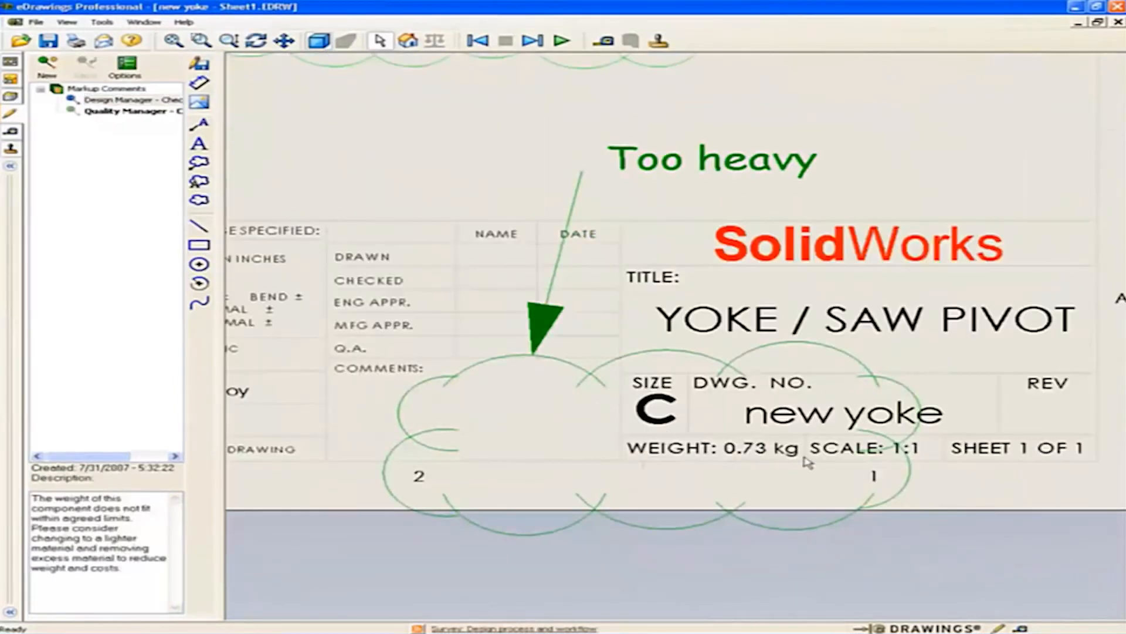
click(121, 111)
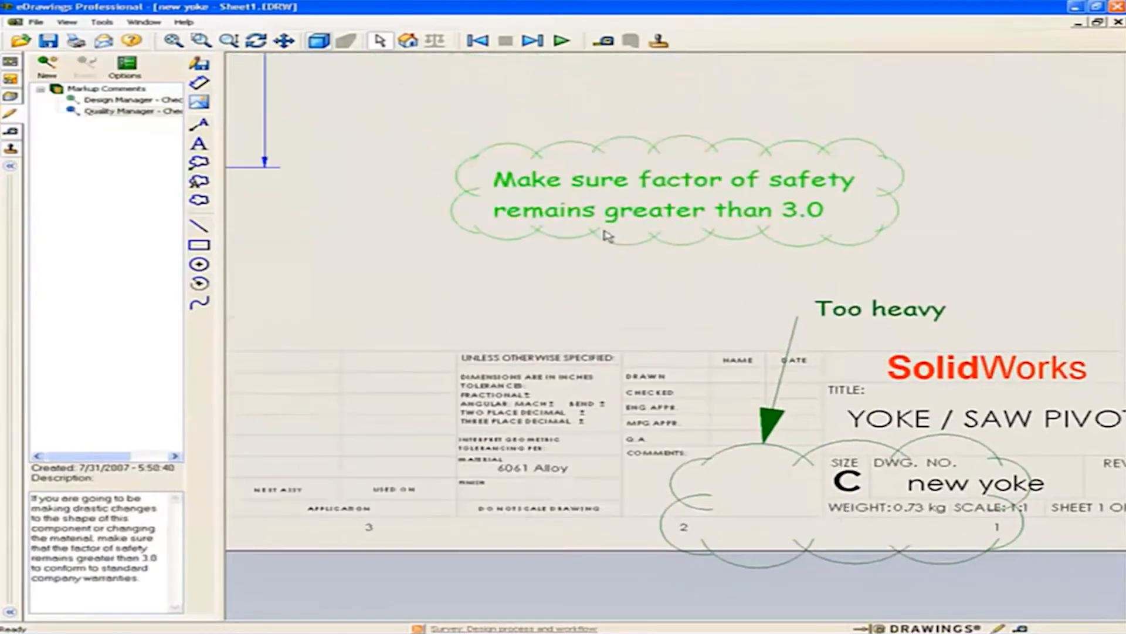
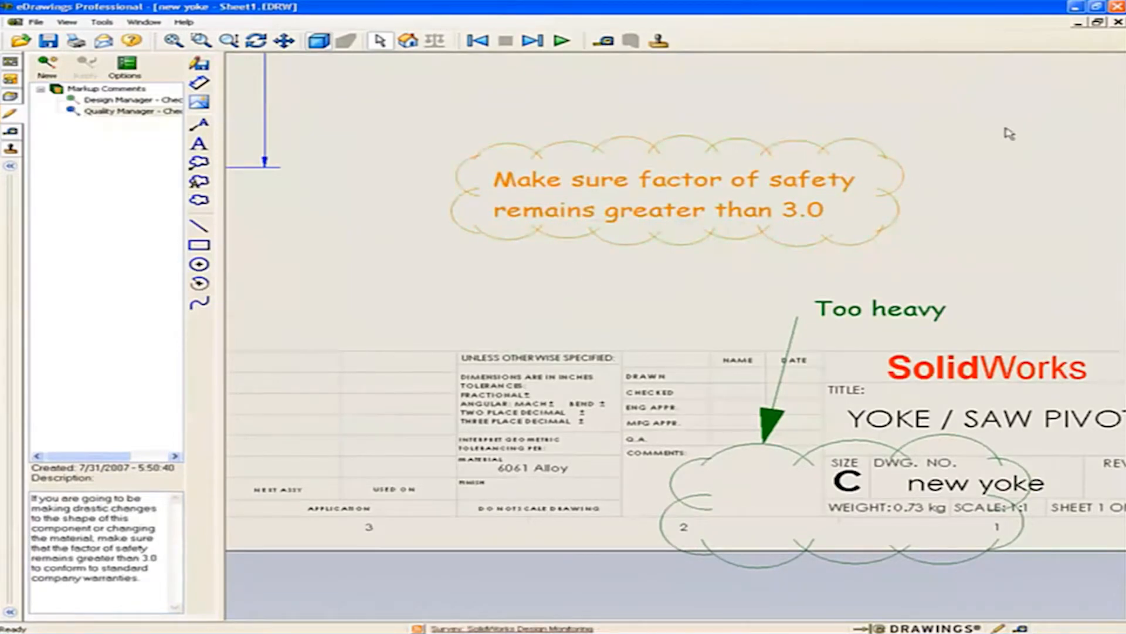
Close eDrawings and switch from the yoke drawing to the MITER SAW assembly in SolidWorks
click(1116, 7)
click(604, 352)
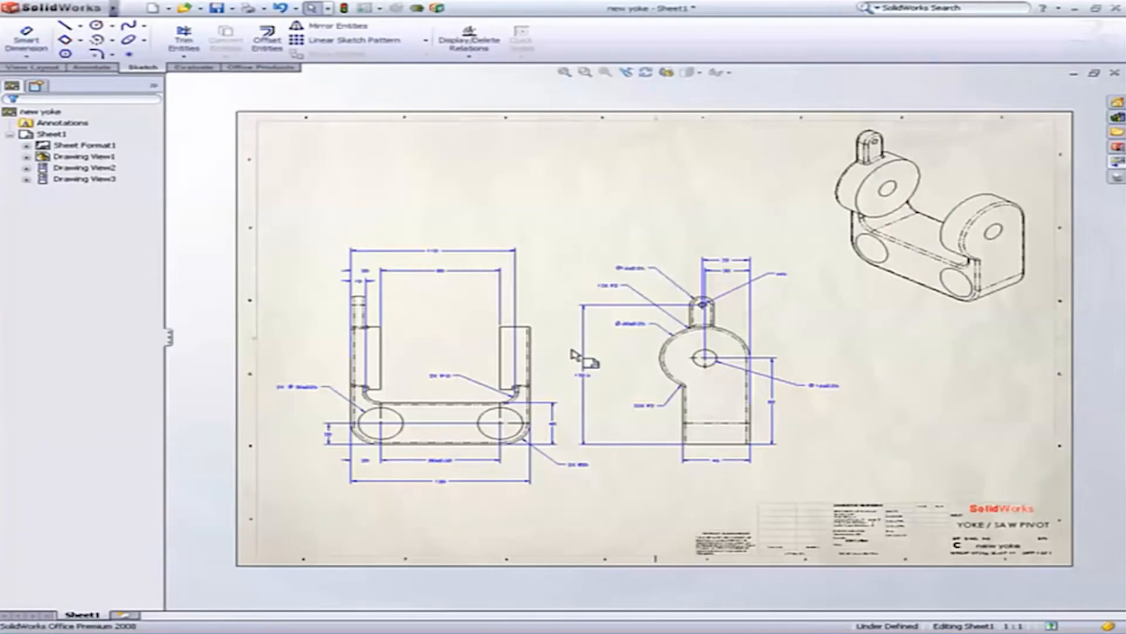
key(ctrl+Tab)
key(ctrl+Tab)
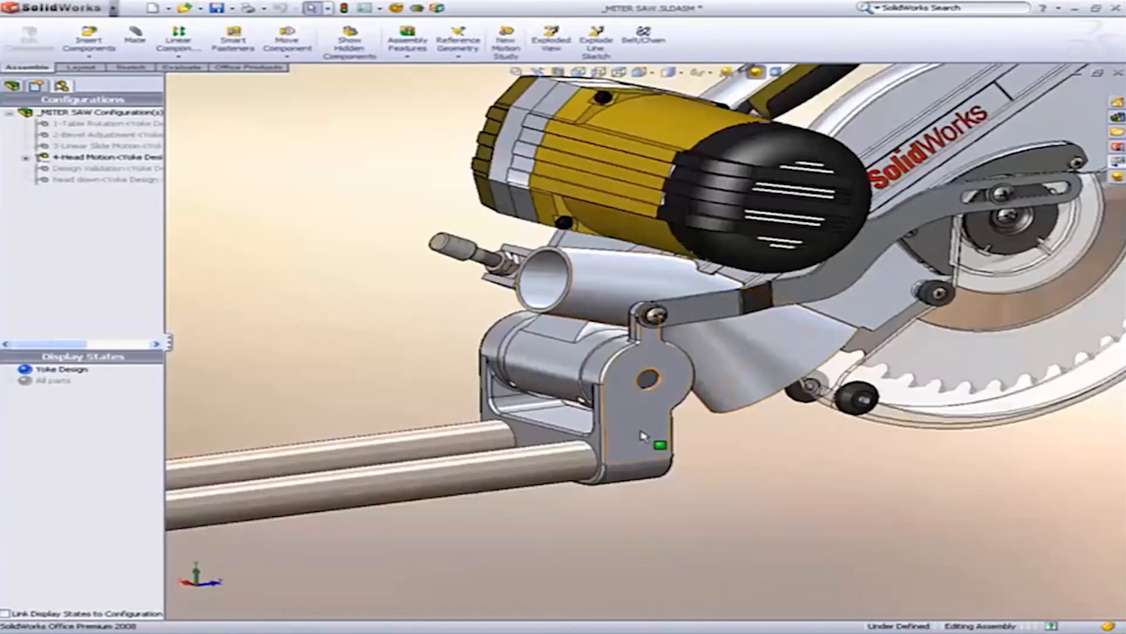
Open Analysis Report.pdf from the Design Binder of the MITER SAW assembly
drag(643, 435, 719, 427)
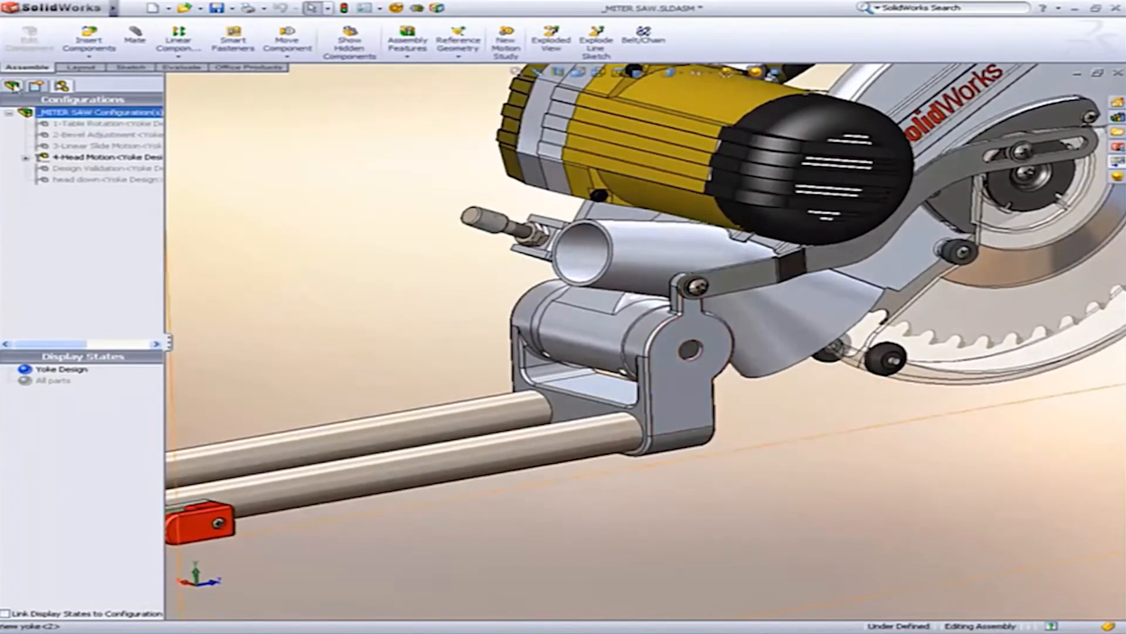
scroll(157, 147, up, 10)
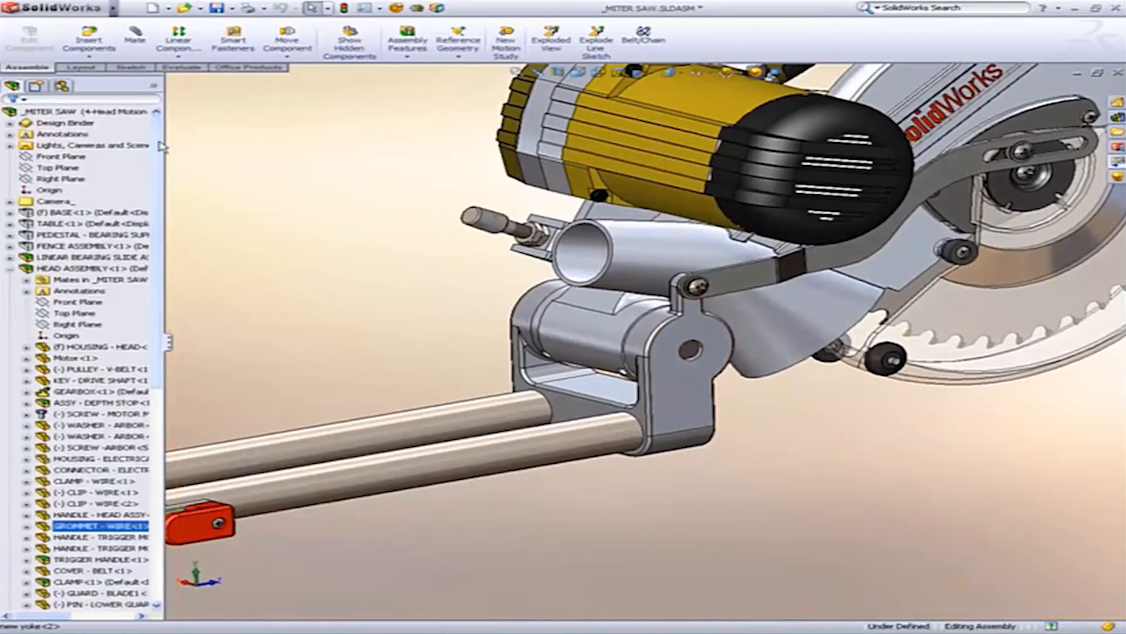
click(9, 123)
click(85, 146)
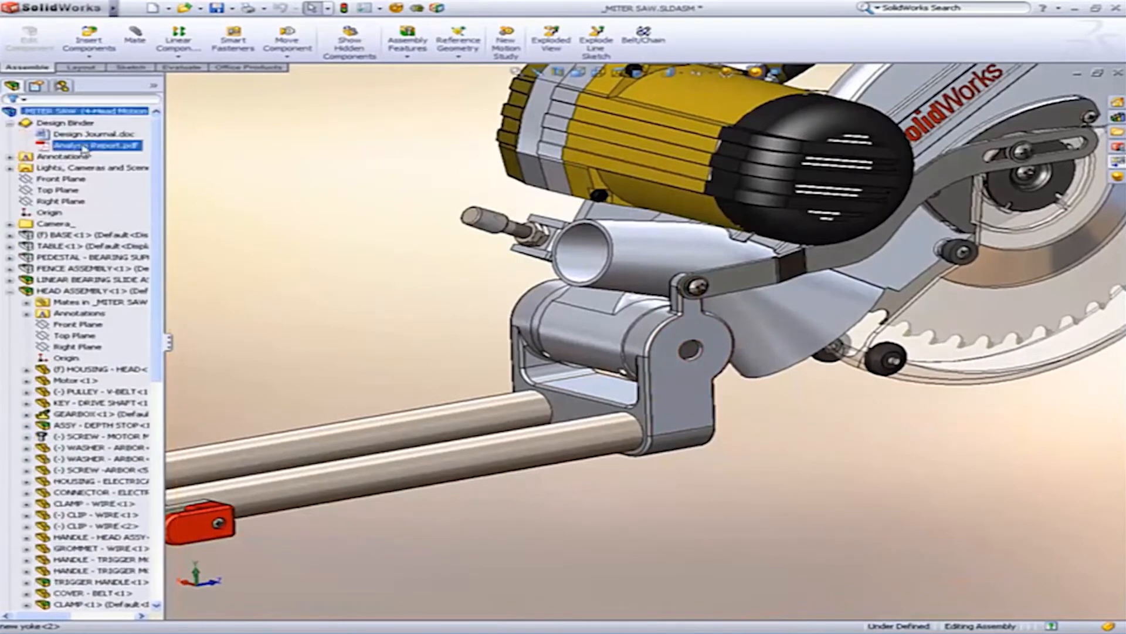
double_click(85, 148)
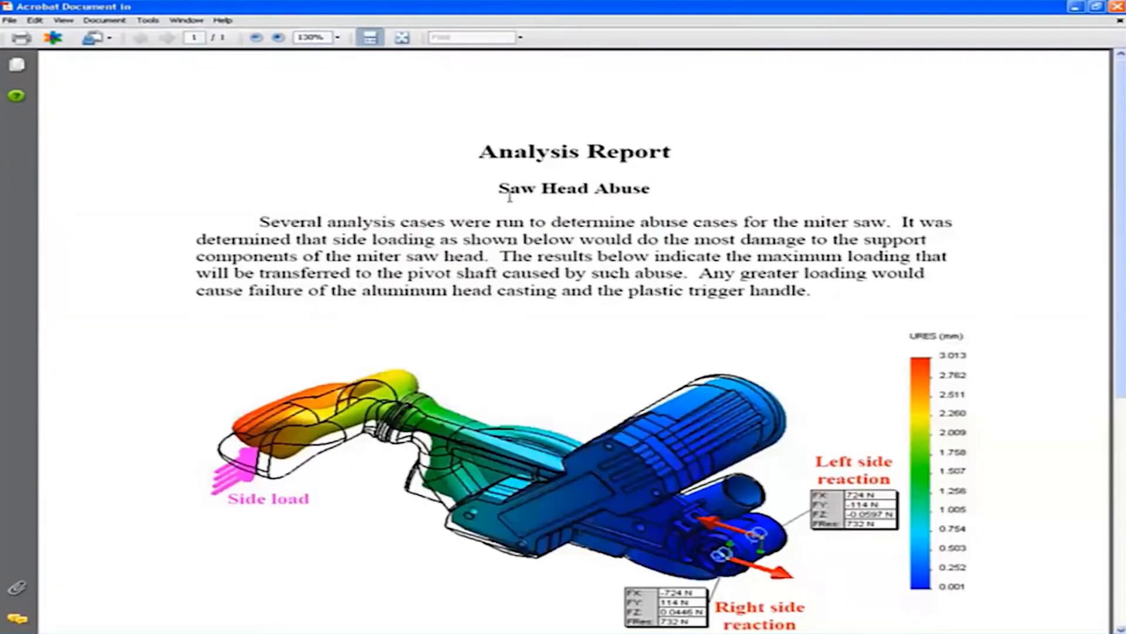
Read the Saw Head Abuse report down to its table of side load and pivot shaft reaction forces, and close it
drag(510, 191, 609, 193)
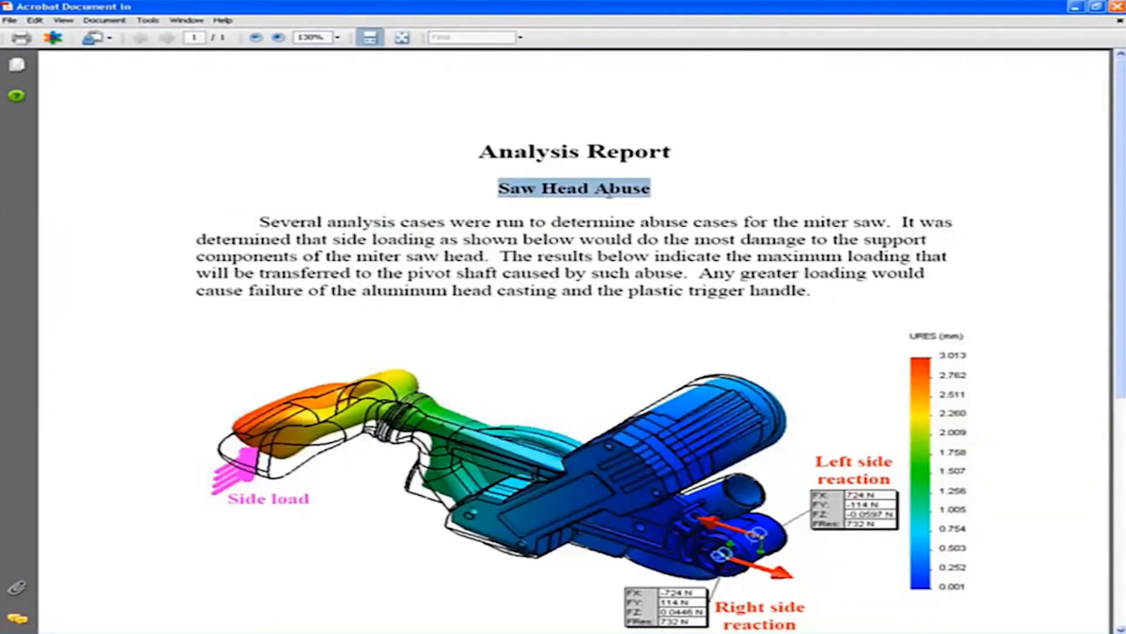
click(564, 263)
scroll(564, 262, down, 1)
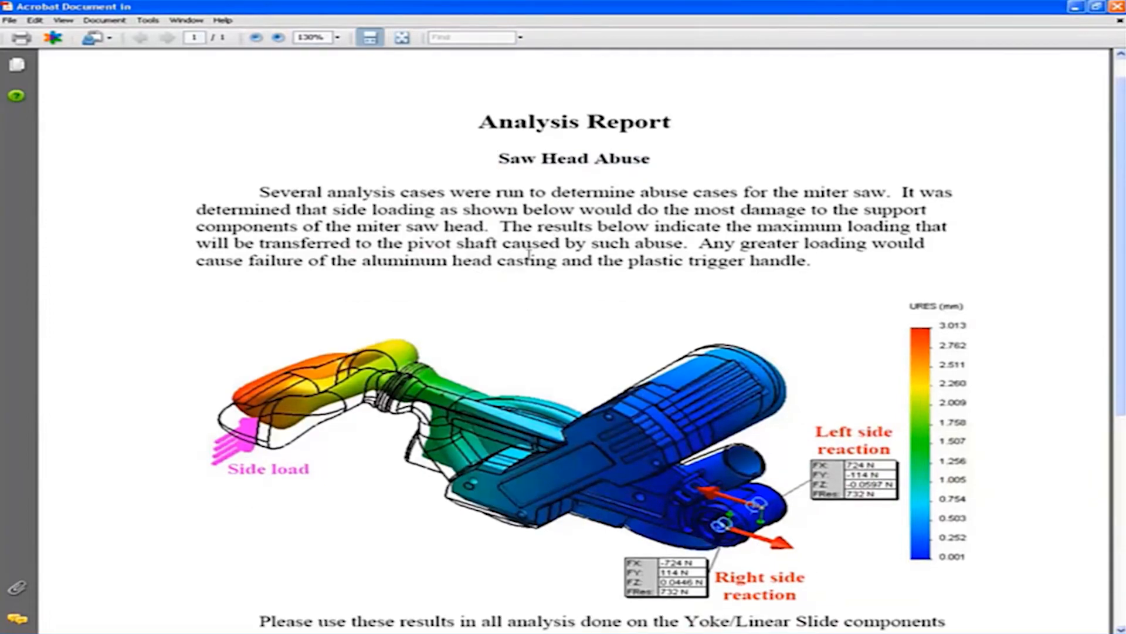
scroll(529, 254, down, 2)
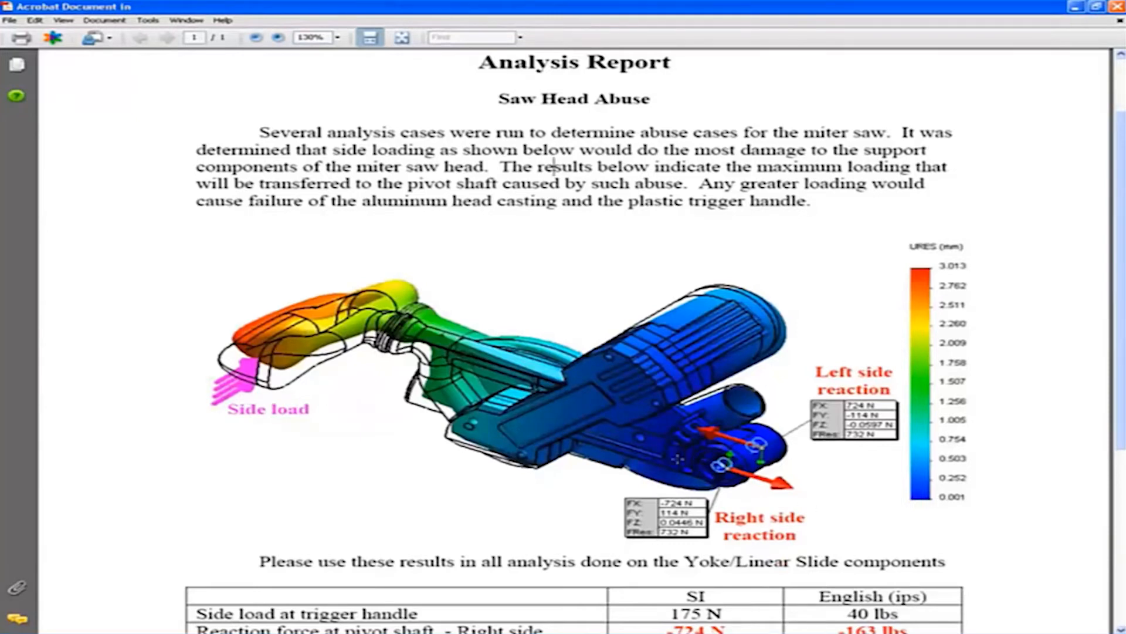
scroll(545, 395, down, 3)
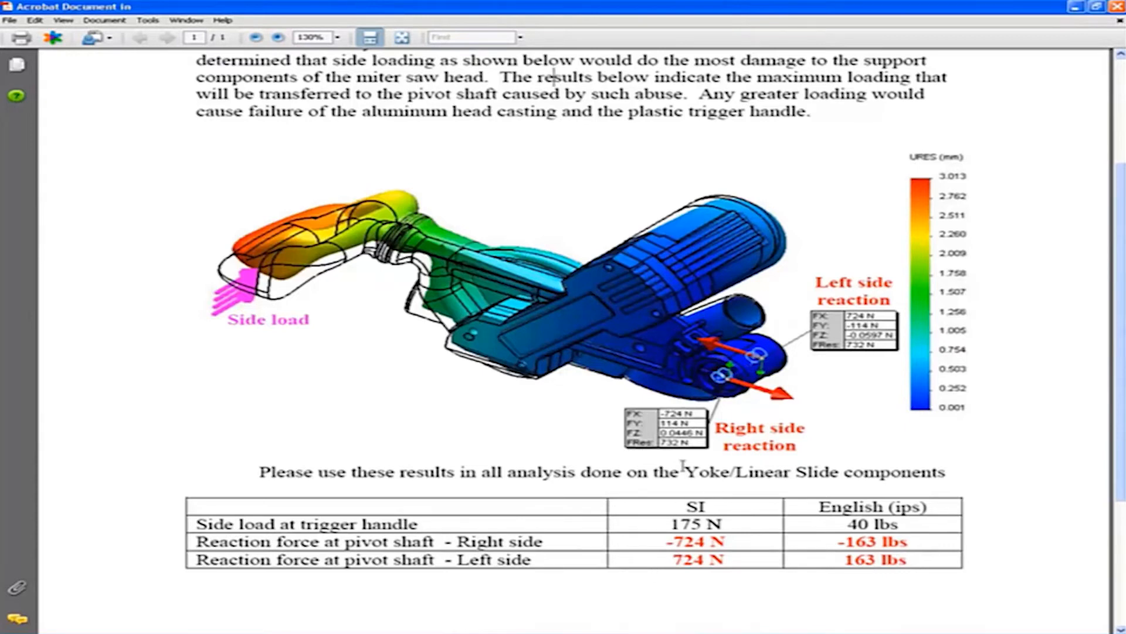
click(1117, 7)
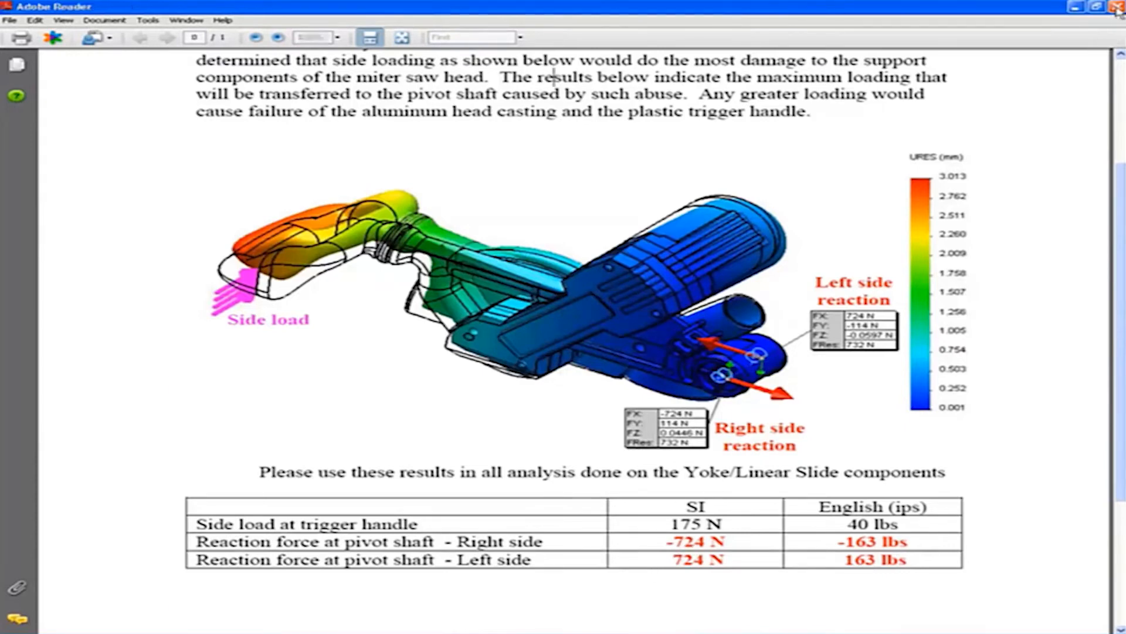
Activate the Design Validation configuration of the miter saw assembly and bring the yoke and both full slide shafts into view
click(86, 113)
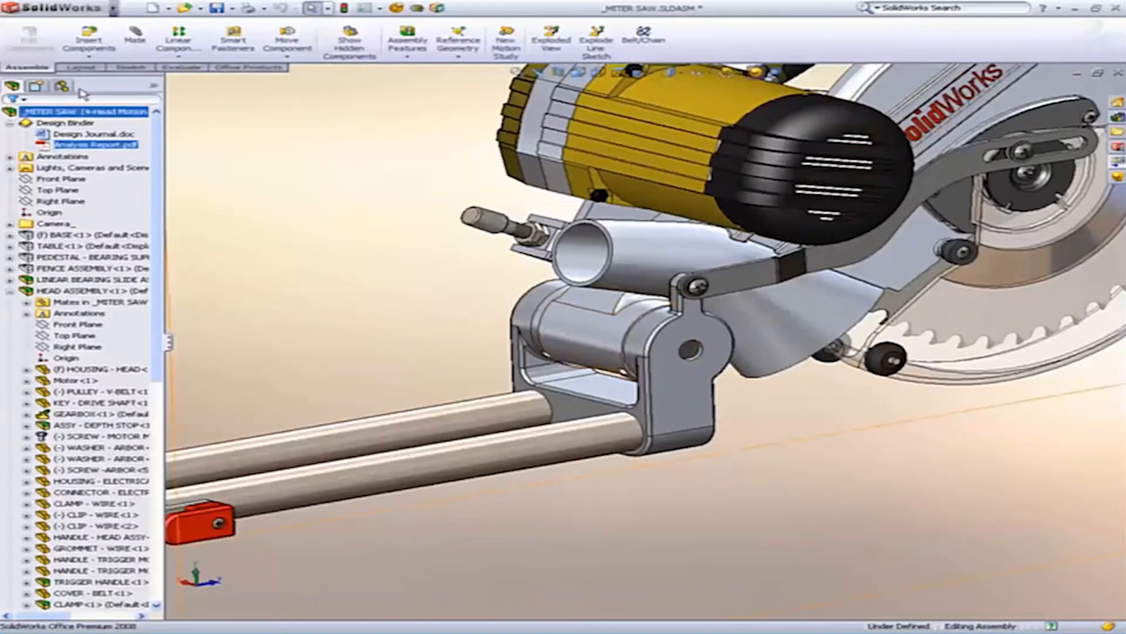
click(62, 86)
click(100, 123)
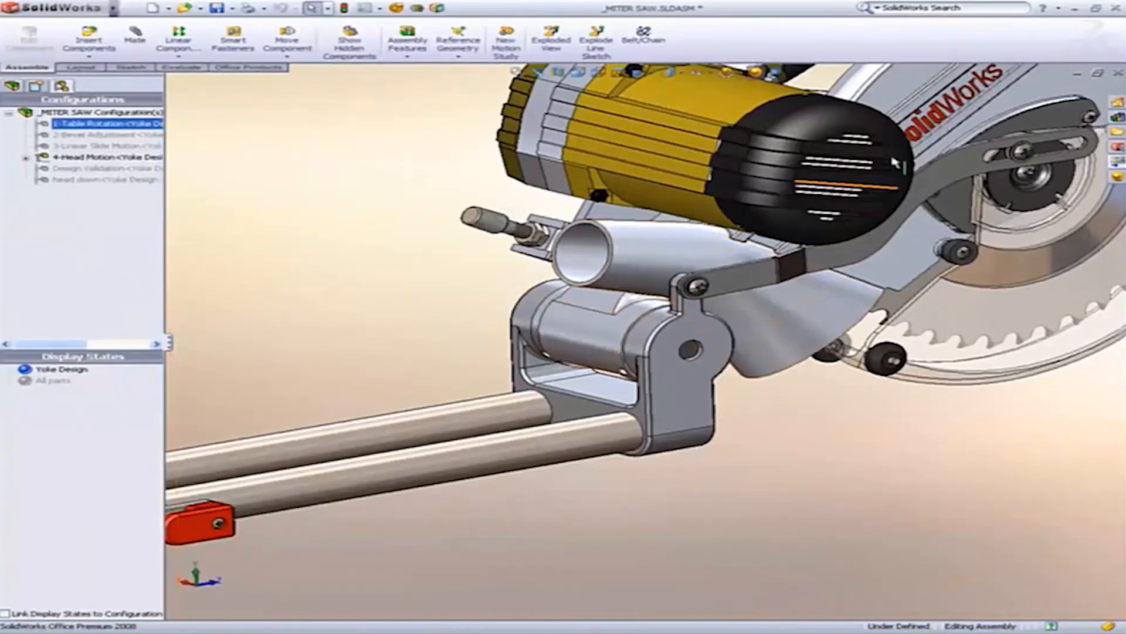
click(159, 180)
double_click(88, 170)
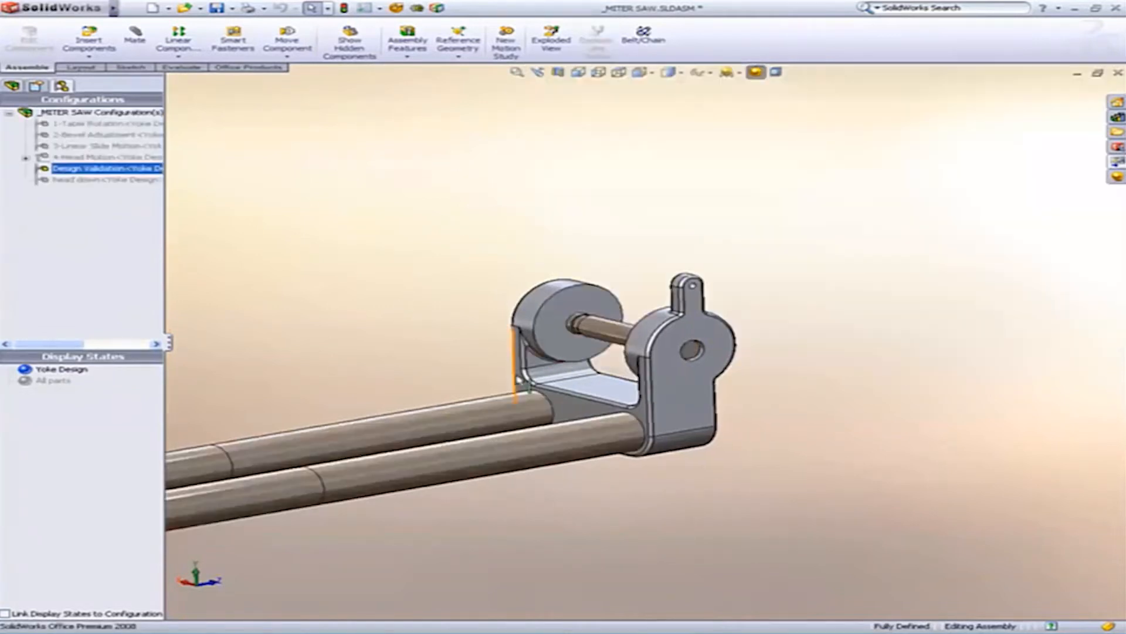
middle_drag(483, 376, 624, 384)
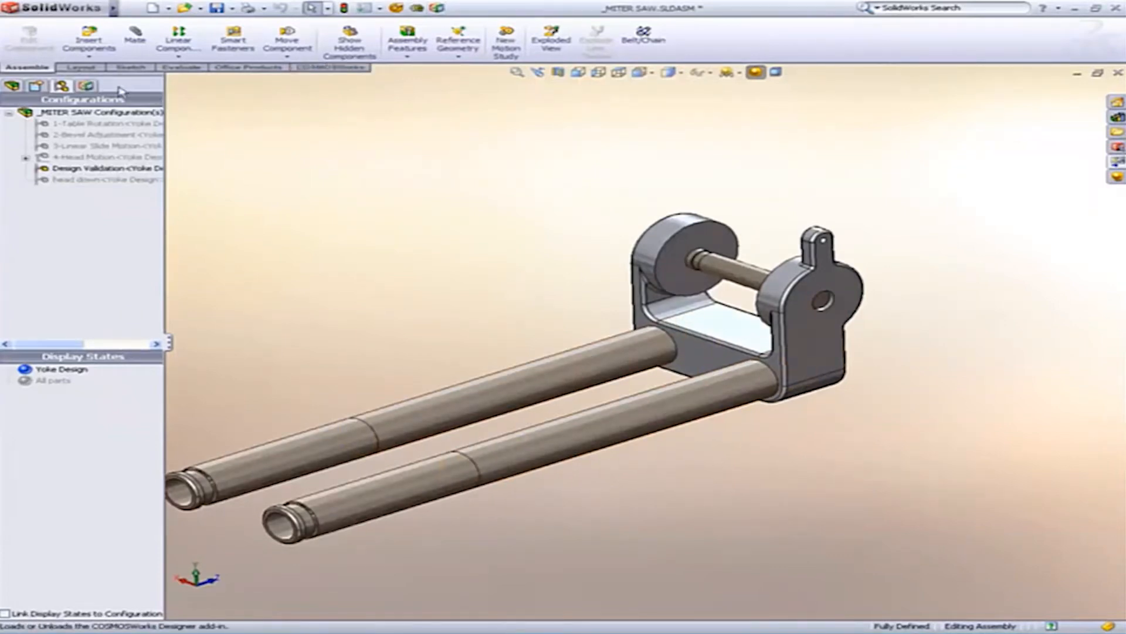
Create a static analysis study with a solid mesh for the assembly
click(85, 85)
right_click(62, 100)
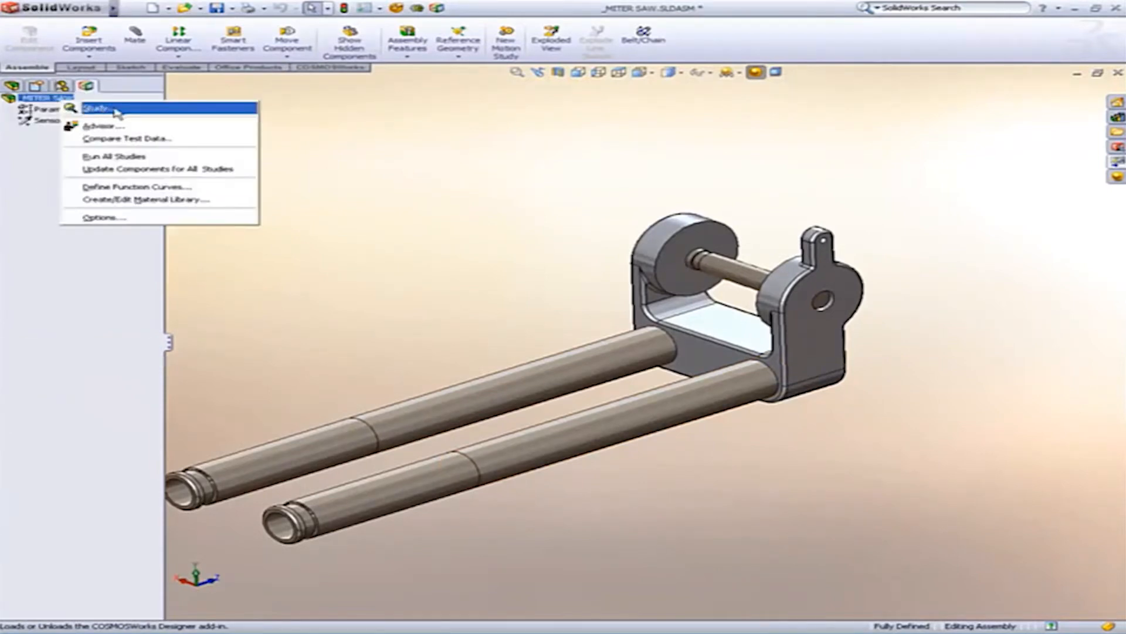
click(97, 107)
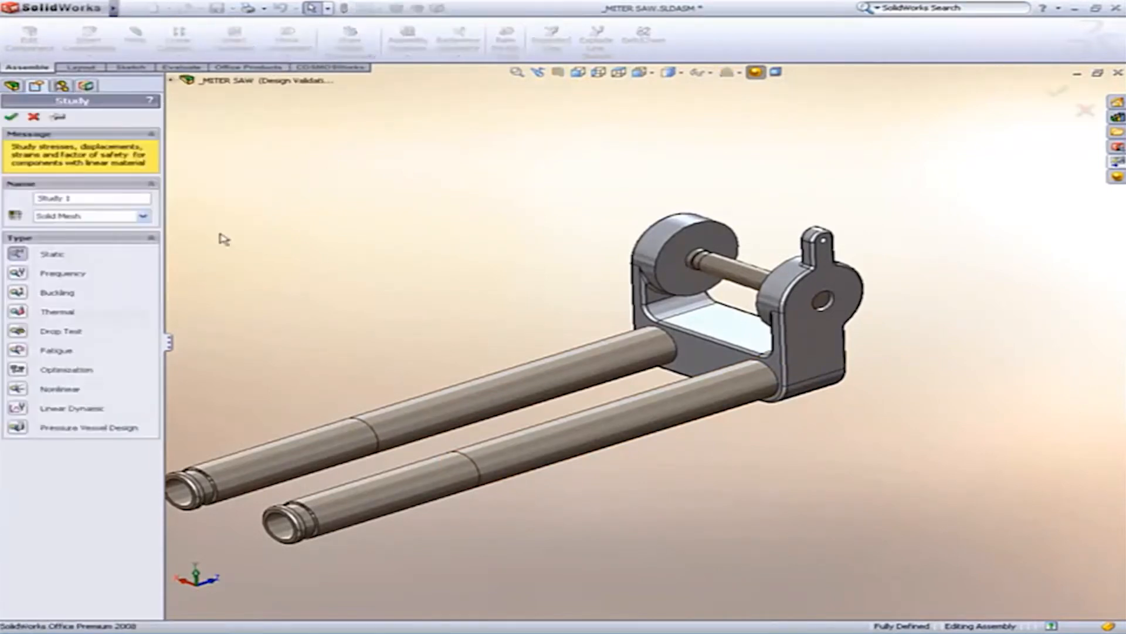
click(12, 118)
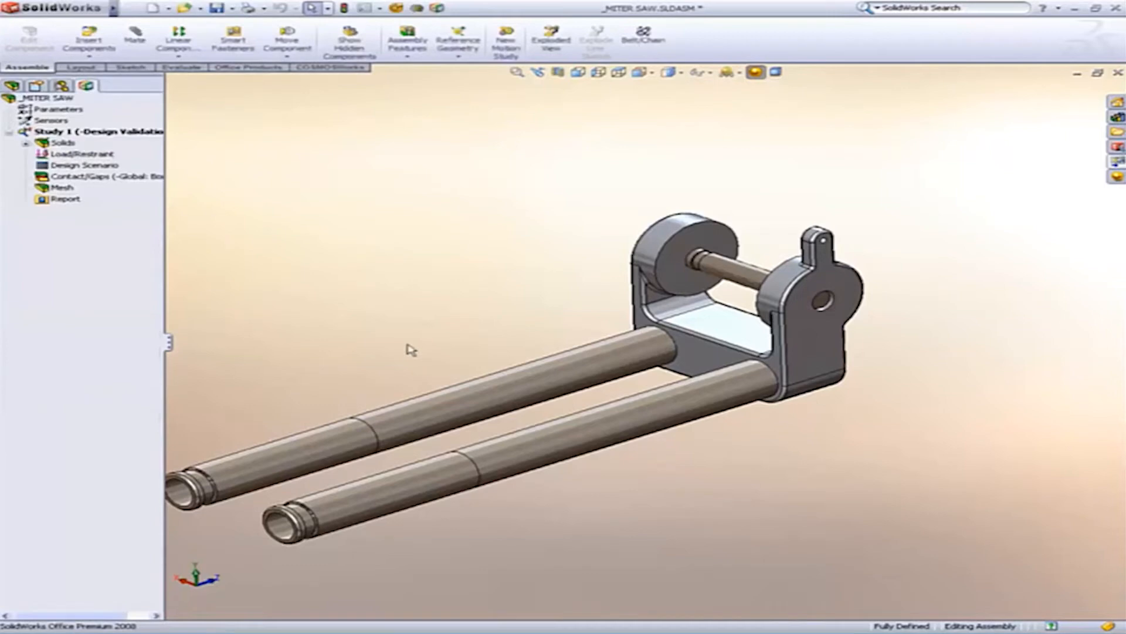
Expand the study's solids to examine the bodies of a linear bearing shaft, the head shaft and the new yoke
click(25, 143)
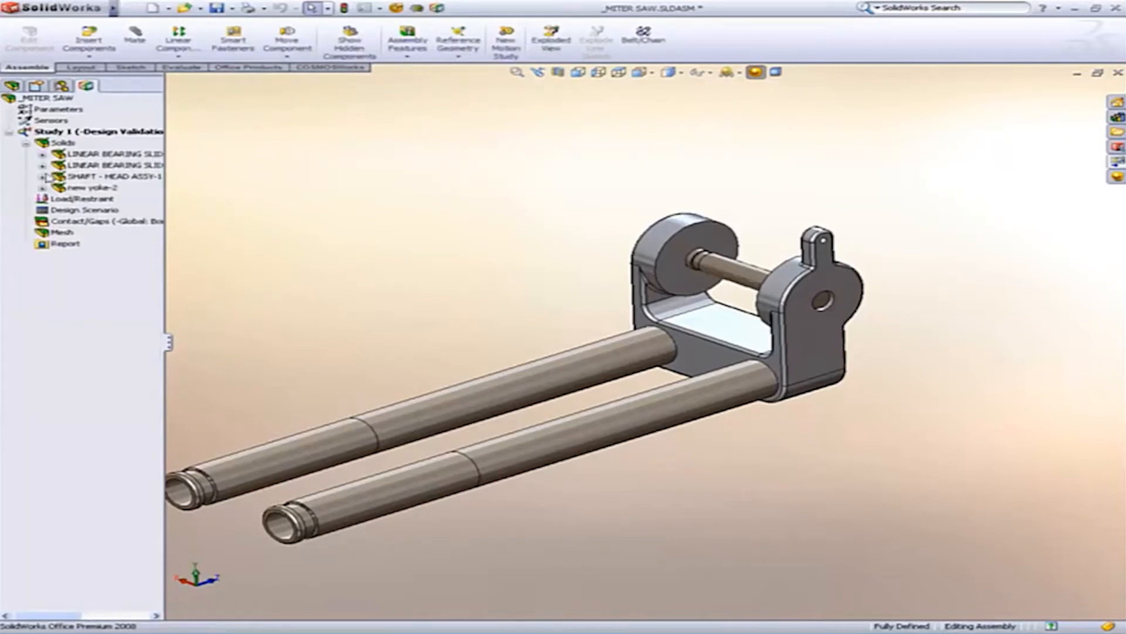
click(42, 176)
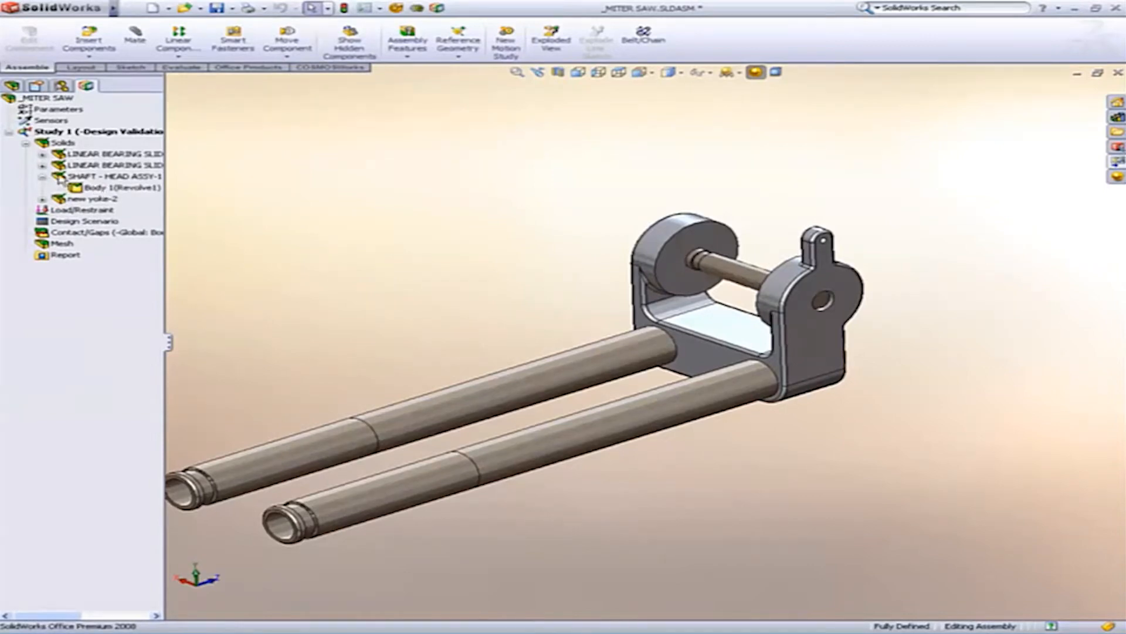
click(43, 165)
click(42, 210)
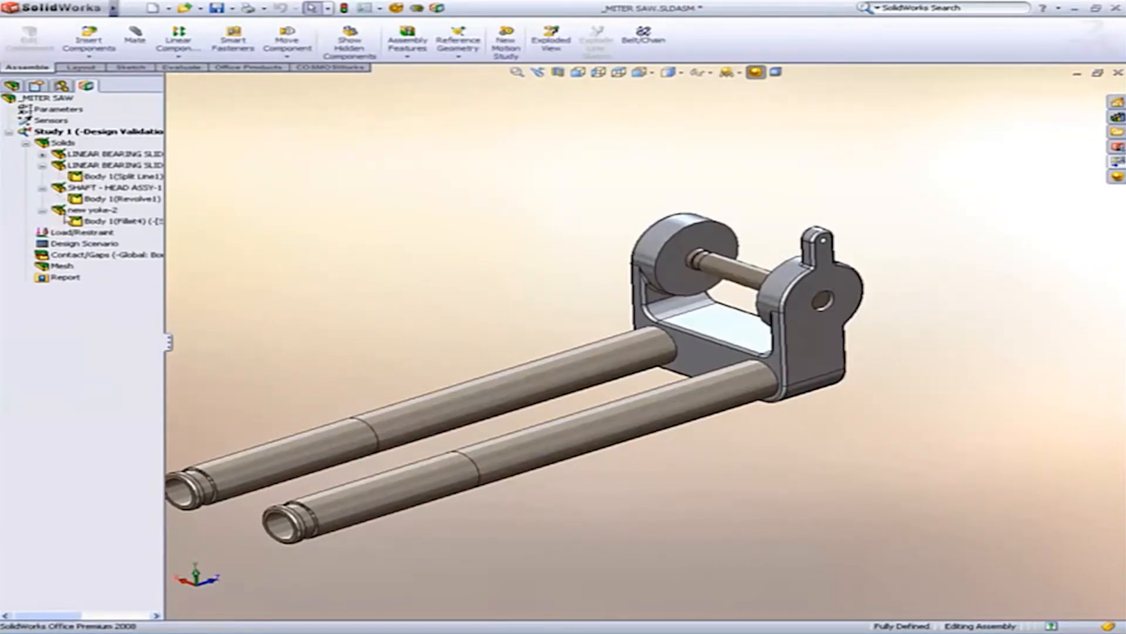
Apply a Fixed restraint to the cylindrical end-section faces of the two linear bearing shafts
click(97, 235)
right_click(97, 235)
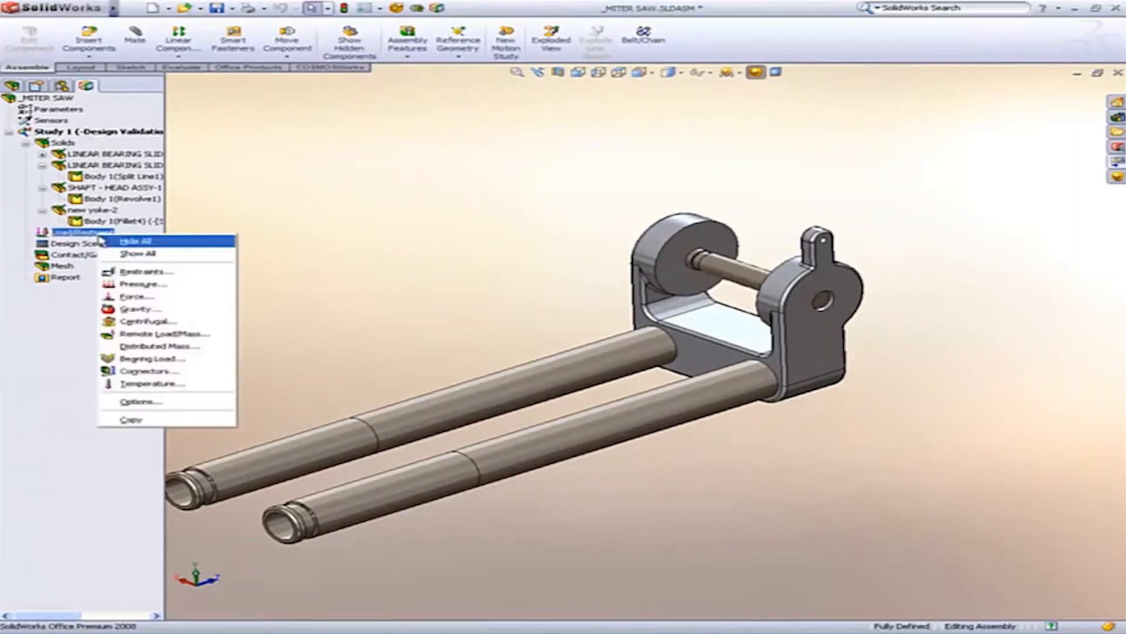
click(141, 277)
click(327, 447)
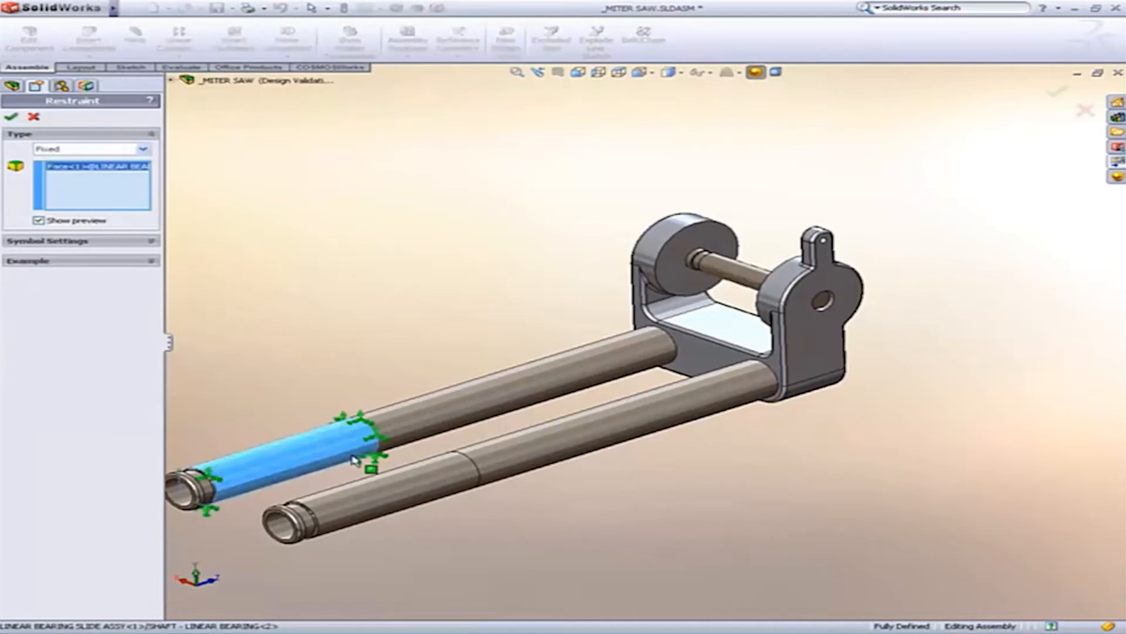
click(412, 481)
right_click(414, 481)
click(451, 506)
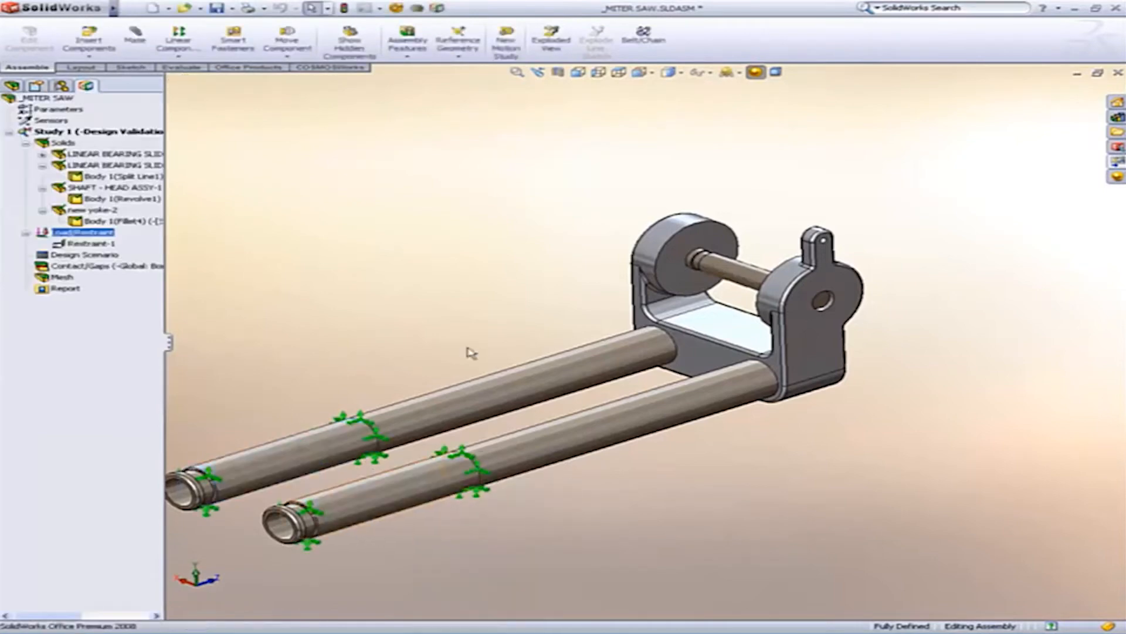
Apply a 750 N force to the head shaft's end band at the yoke arm without the lug, normal to the yoke's shaft-side face
click(494, 352)
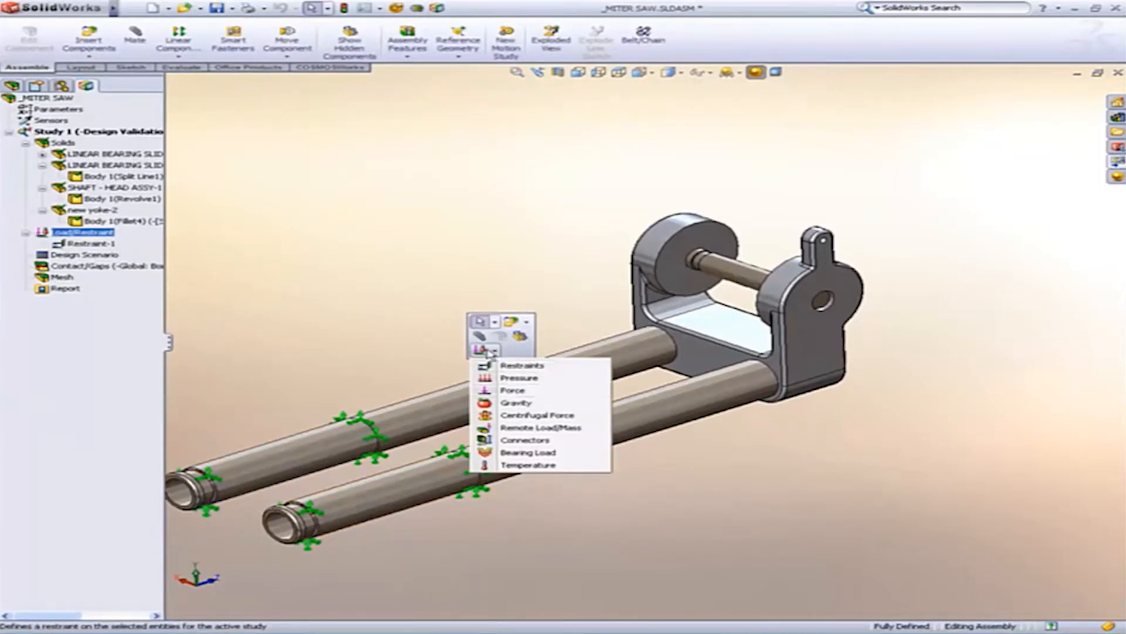
click(519, 396)
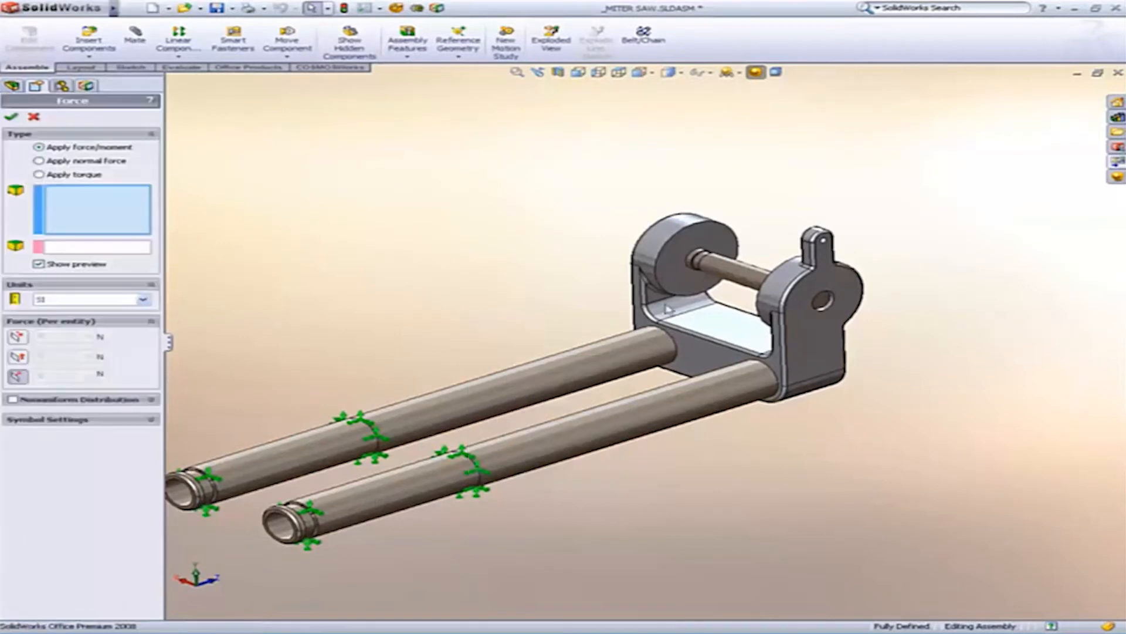
scroll(698, 276, down, 3)
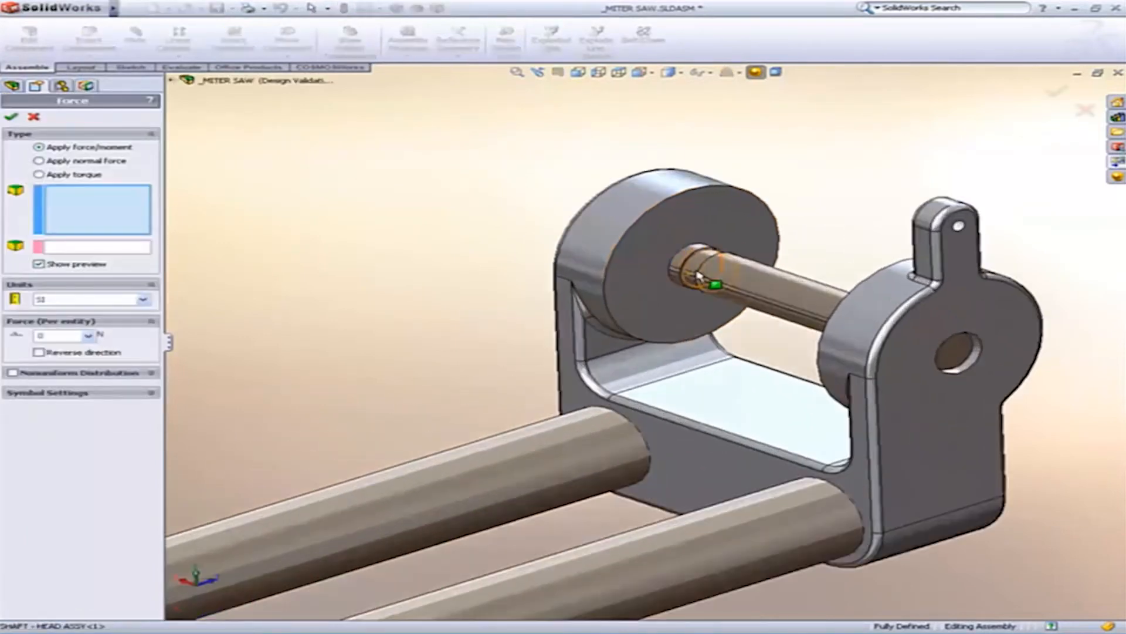
click(698, 276)
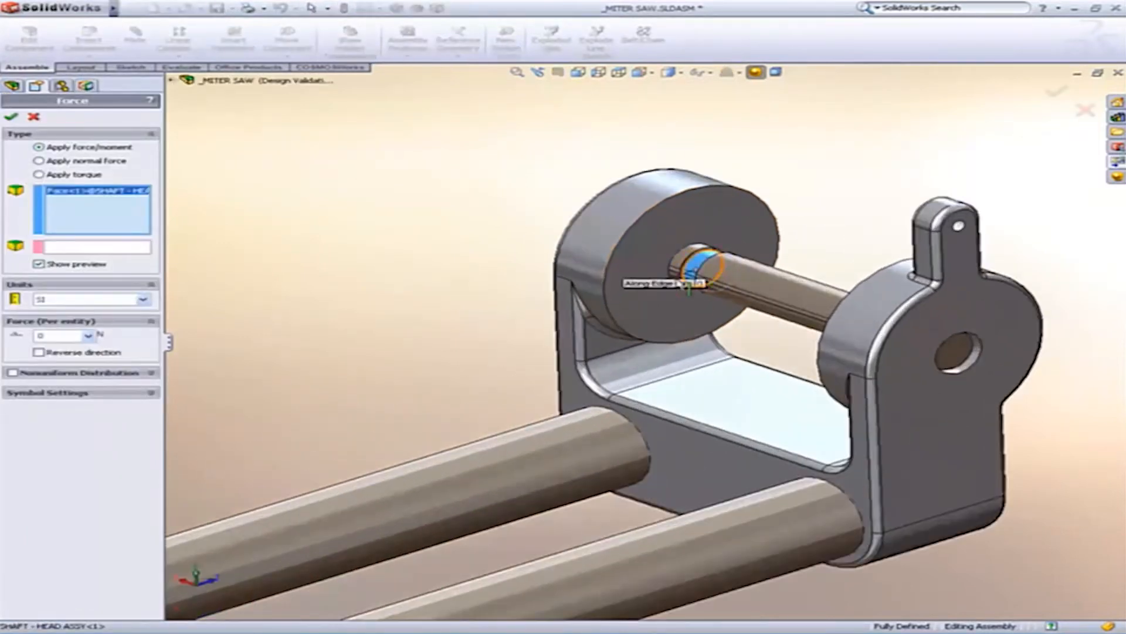
click(689, 440)
scroll(689, 441, up, 2)
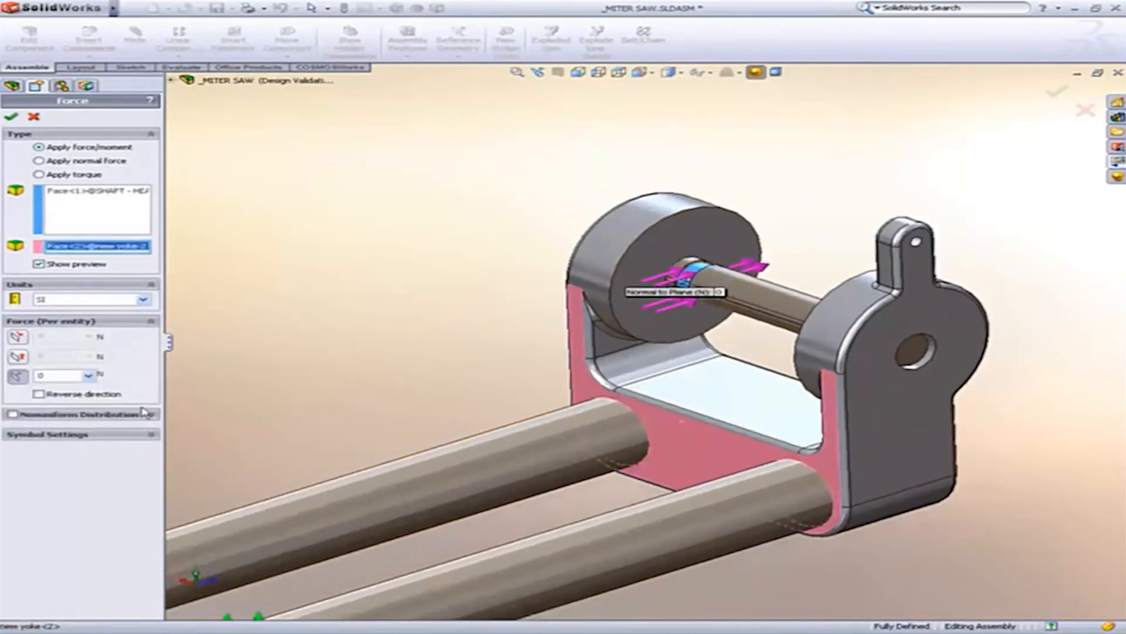
drag(69, 376, 26, 377)
text(750)
click(10, 117)
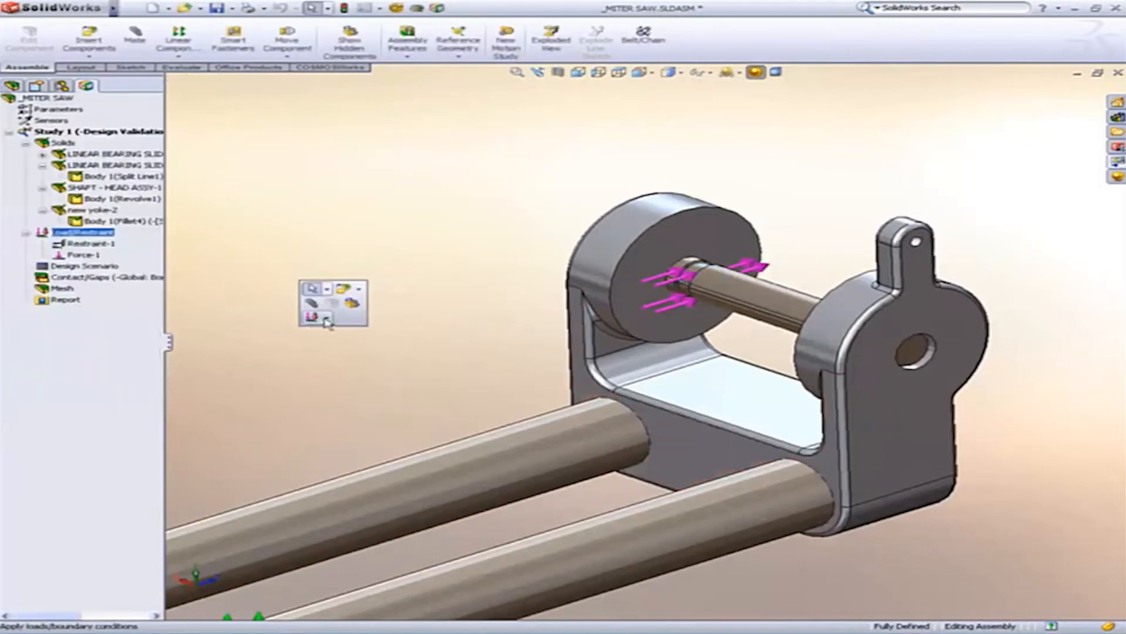
Apply a -750 N force to the head shaft's end band at the lugged yoke arm, normal to the yoke's shaft-side face
click(326, 318)
click(364, 356)
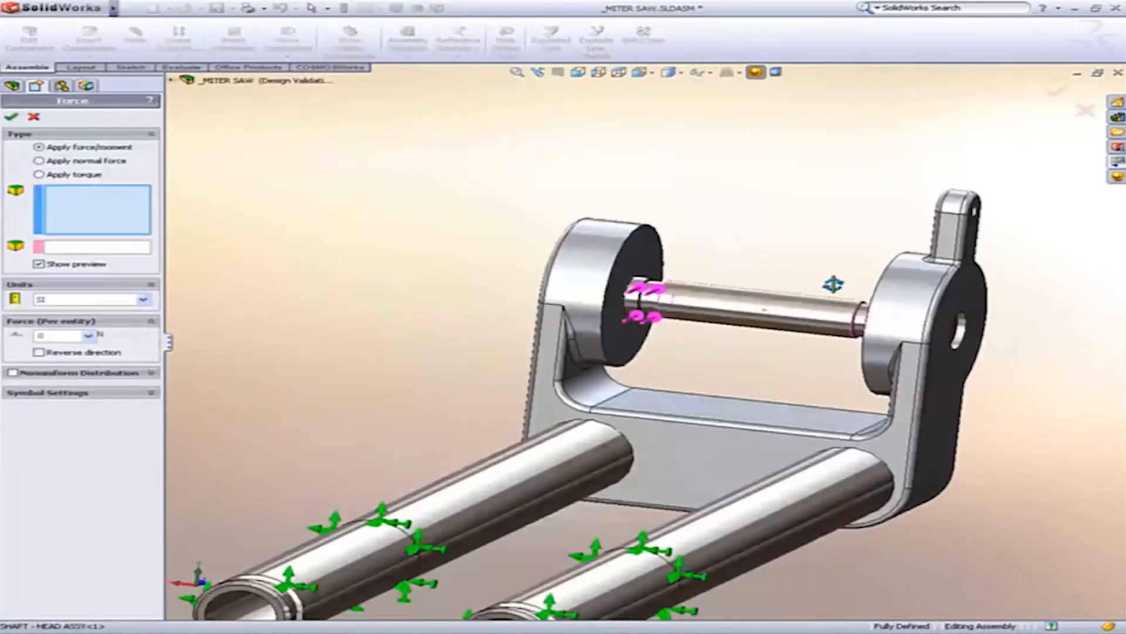
middle_drag(833, 284, 885, 326)
click(867, 325)
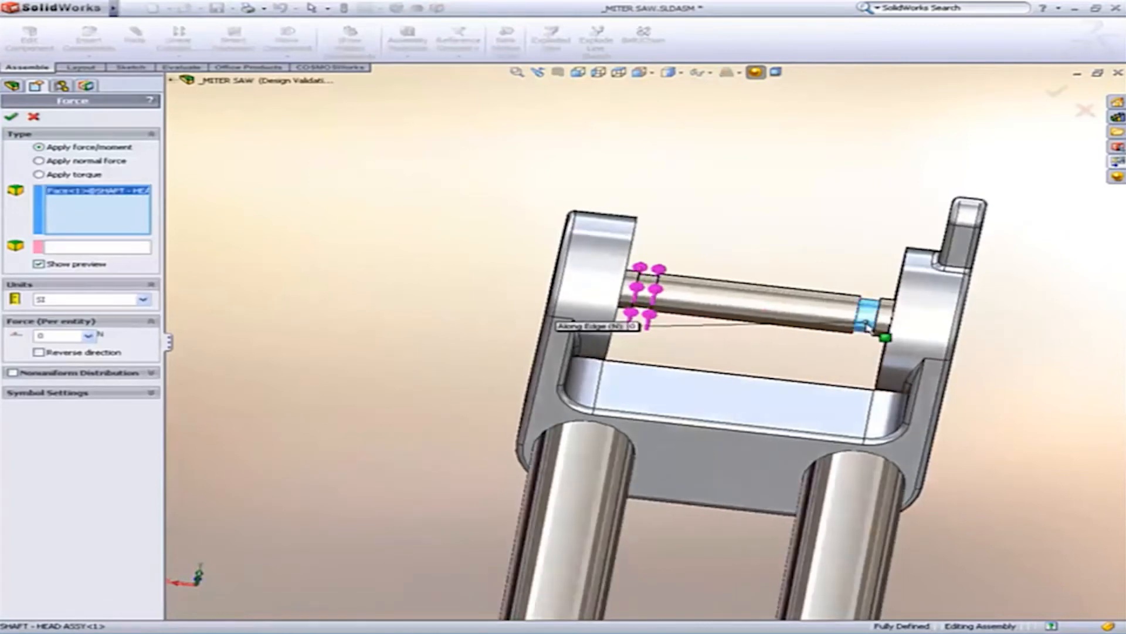
click(93, 247)
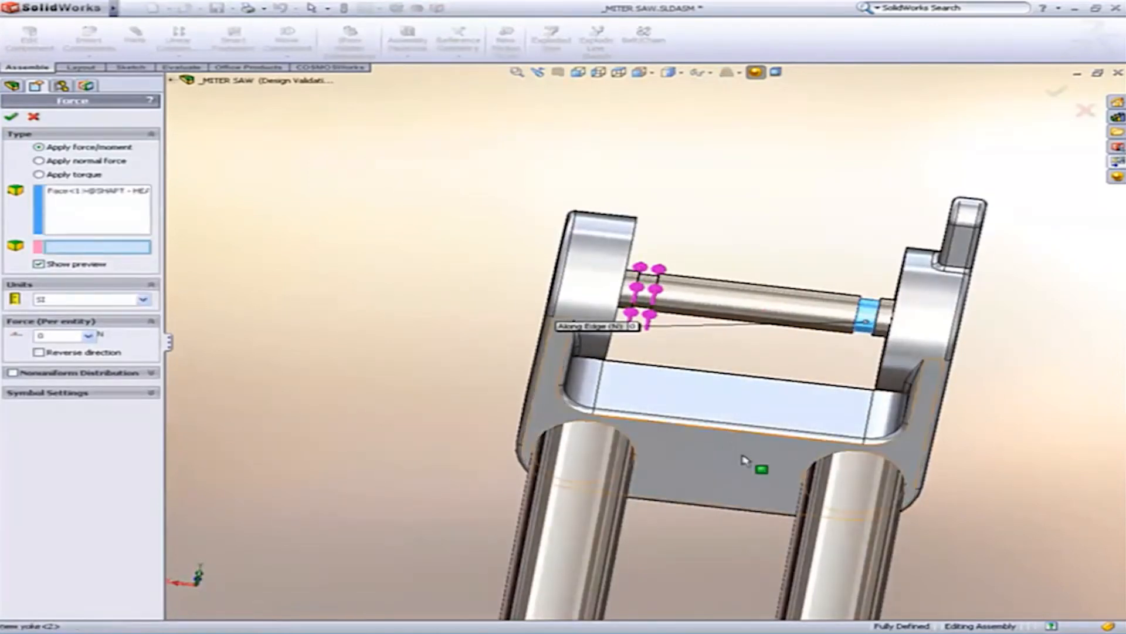
click(744, 459)
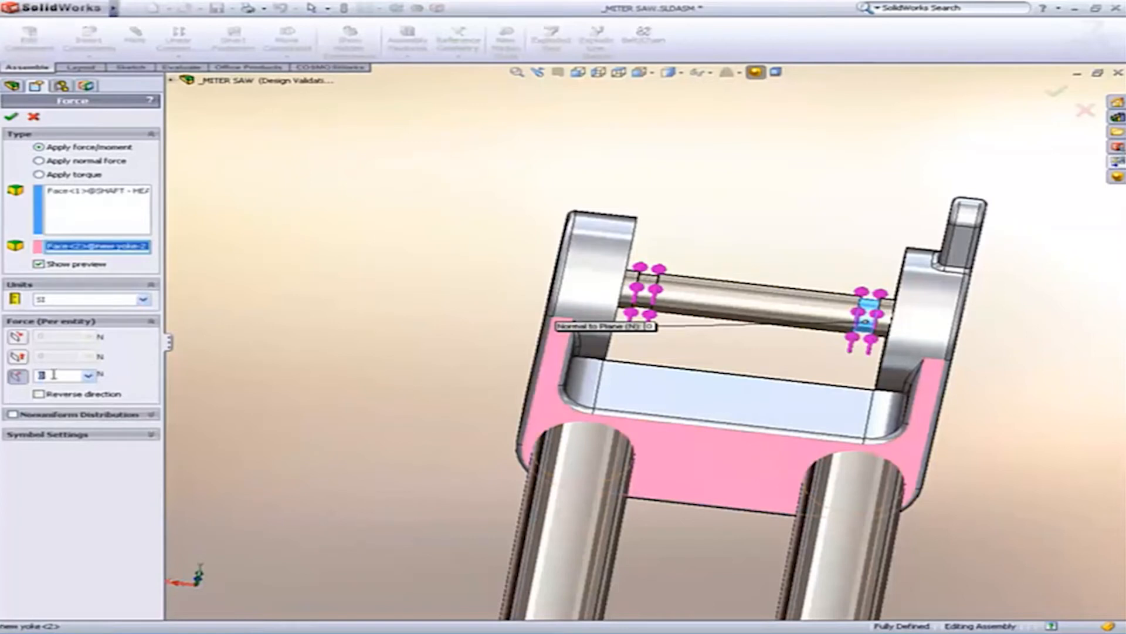
text(-750)
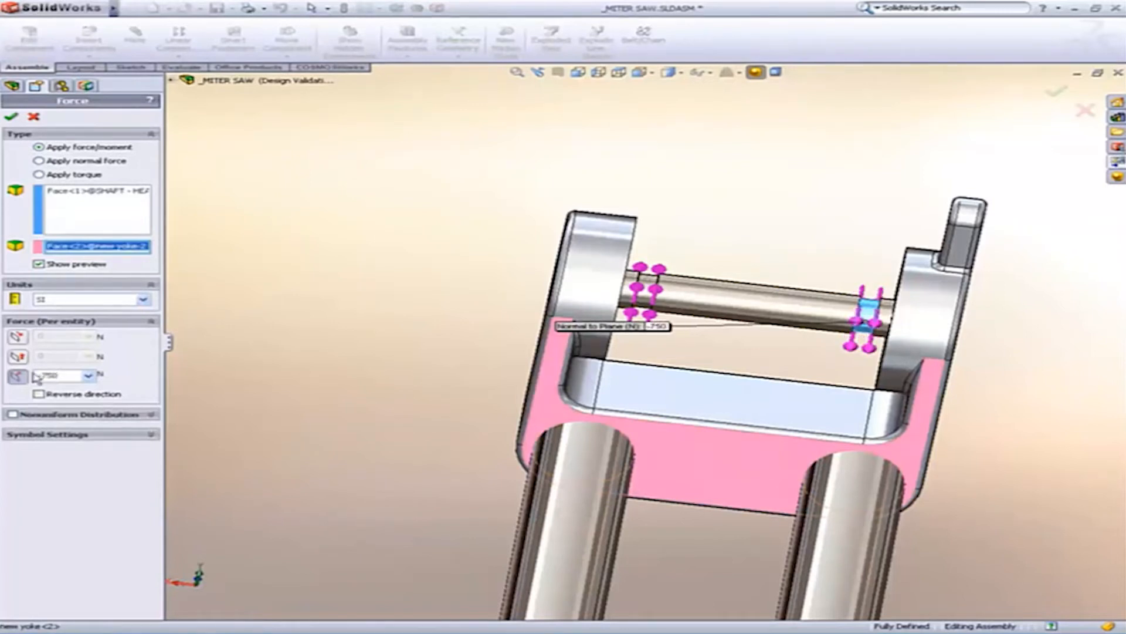
click(11, 116)
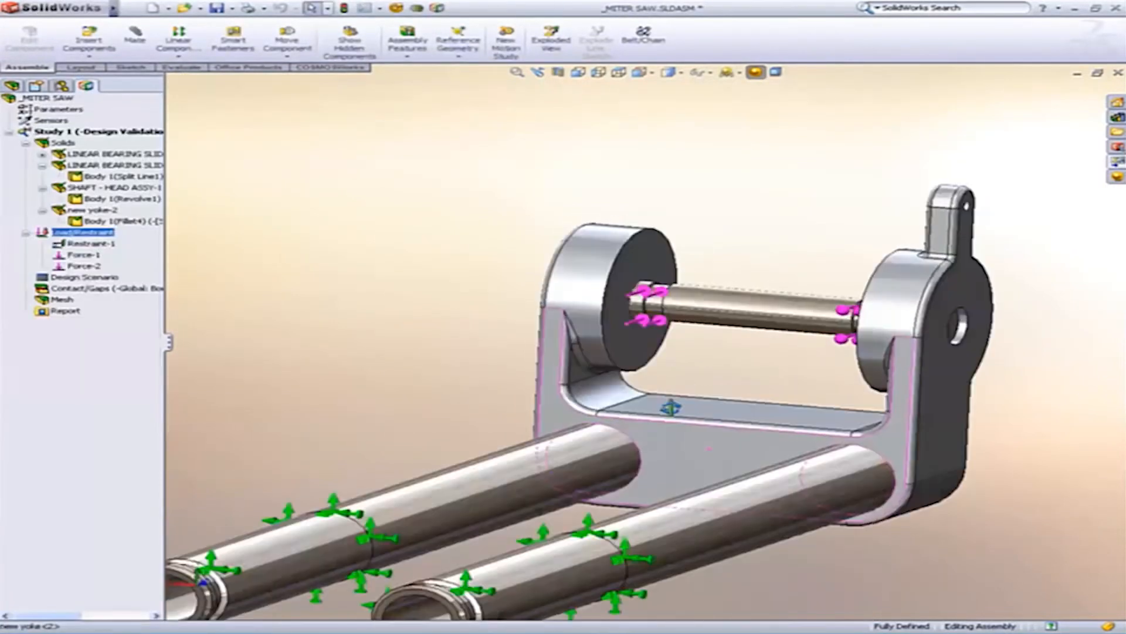
Hide all load and restraint symbols and run the static study
middle_drag(671, 406, 750, 349)
scroll(635, 504, up, 3)
middle_drag(719, 414, 698, 370)
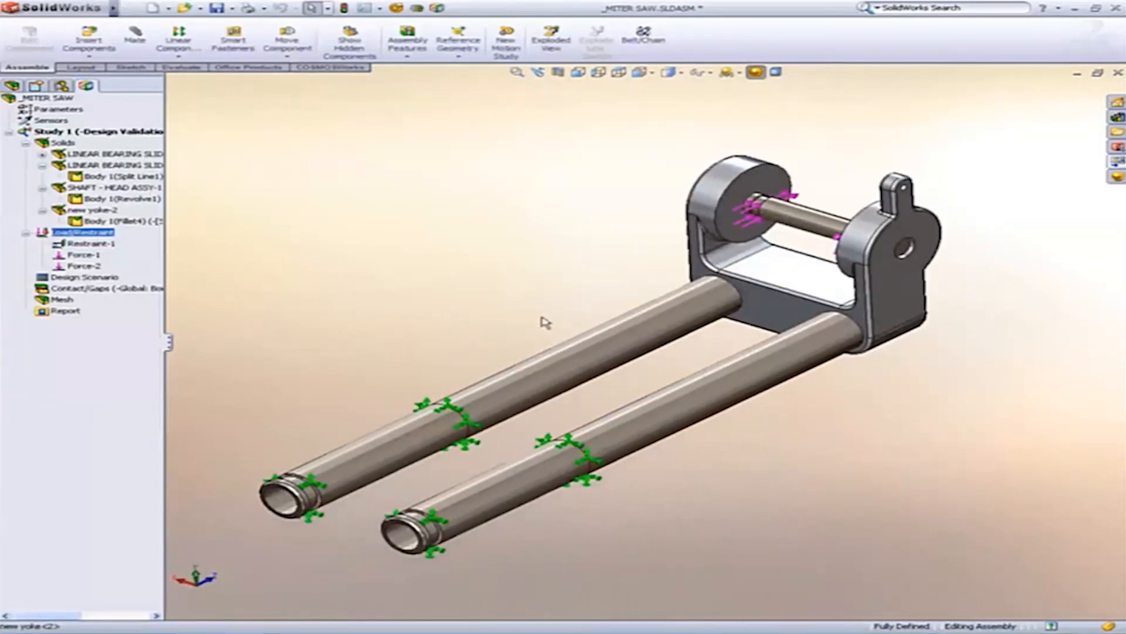
right_click(97, 236)
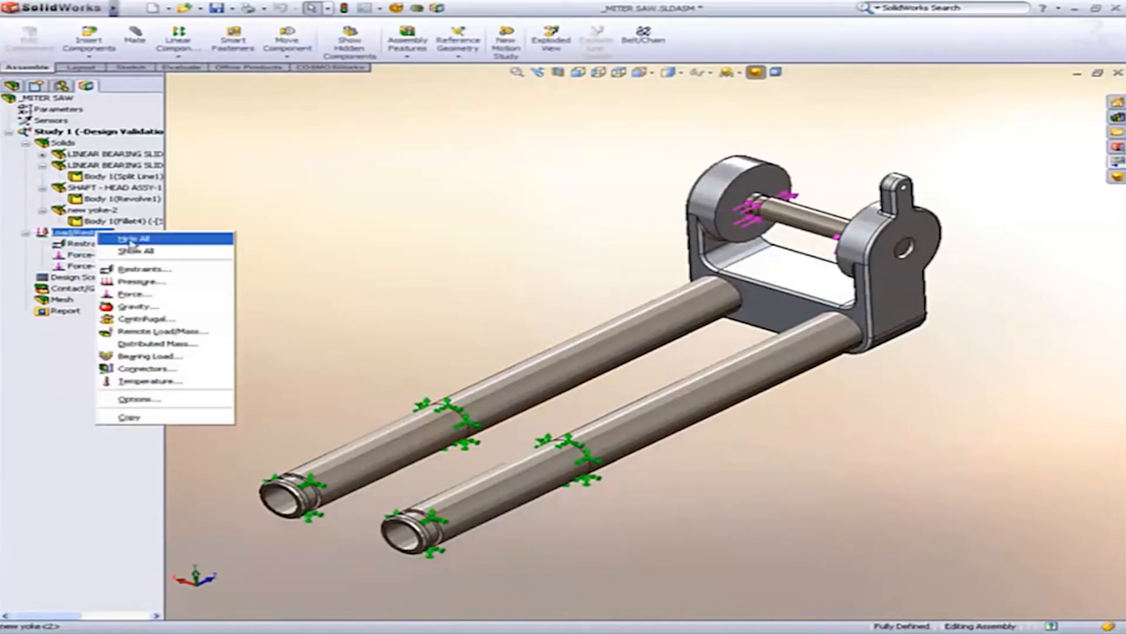
click(130, 243)
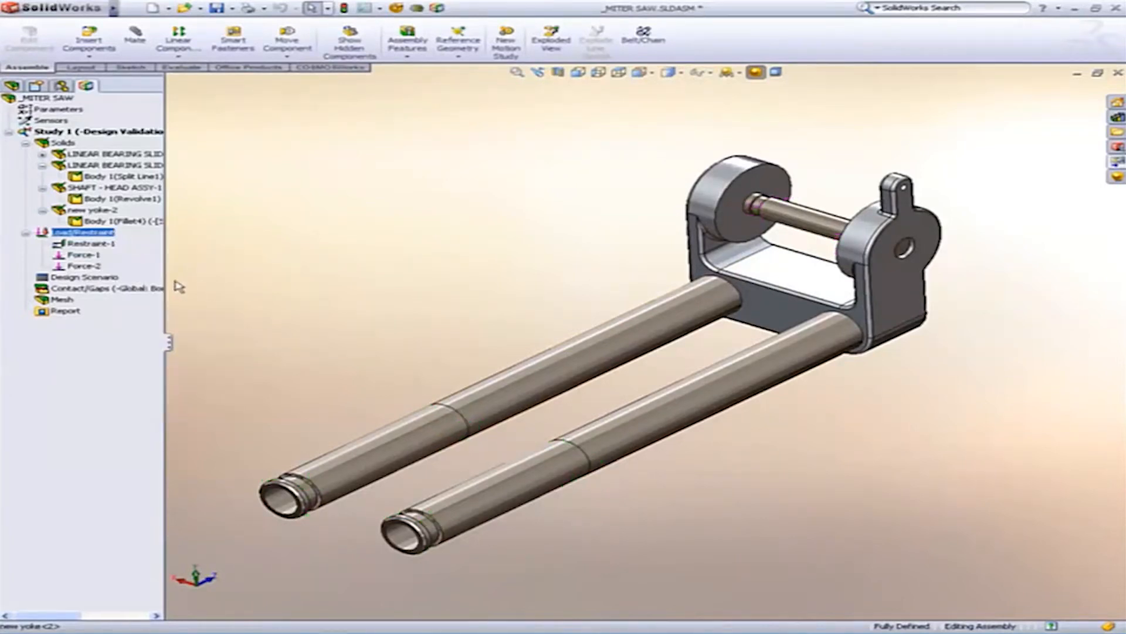
right_click(88, 132)
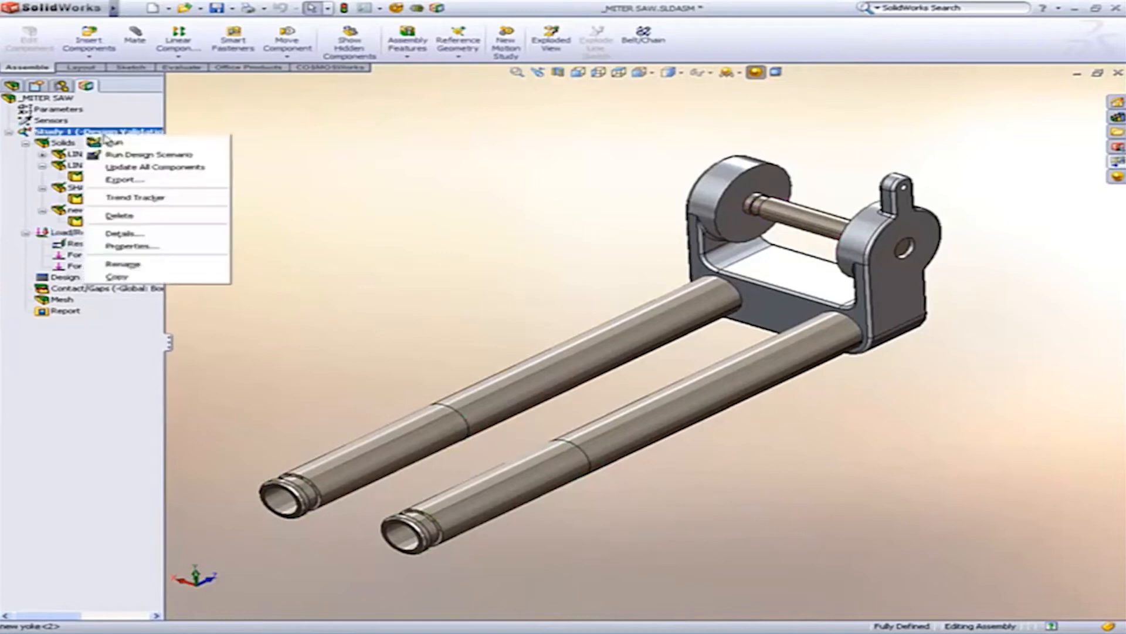
click(106, 143)
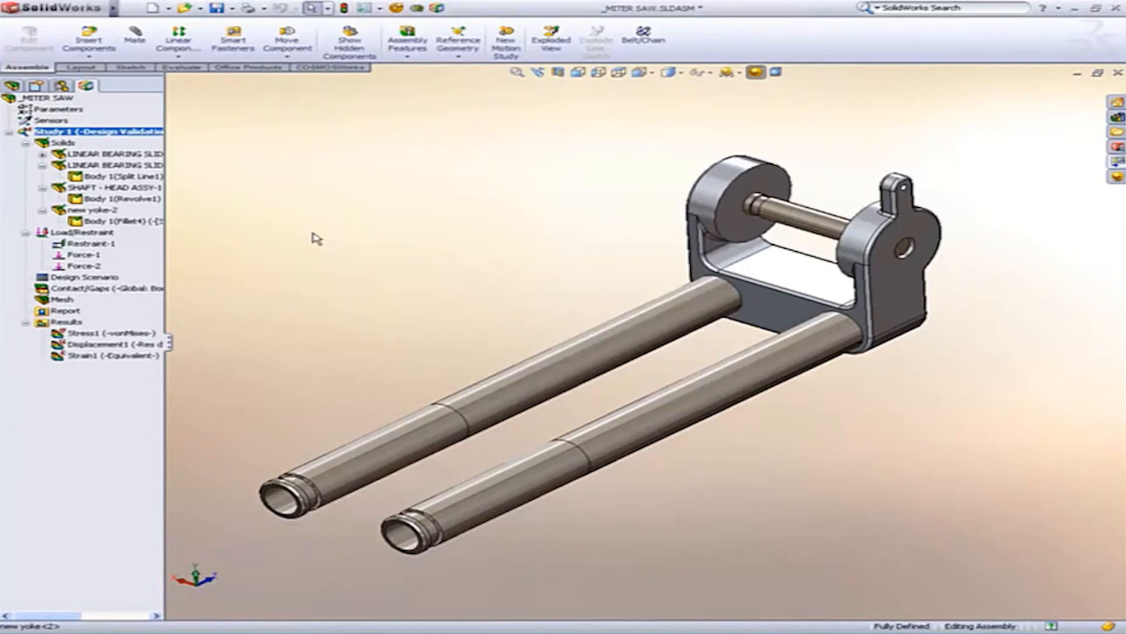
Display the von Mises stress plot, followed by the resultant displacement plot, to examine the deformed assembly
double_click(92, 333)
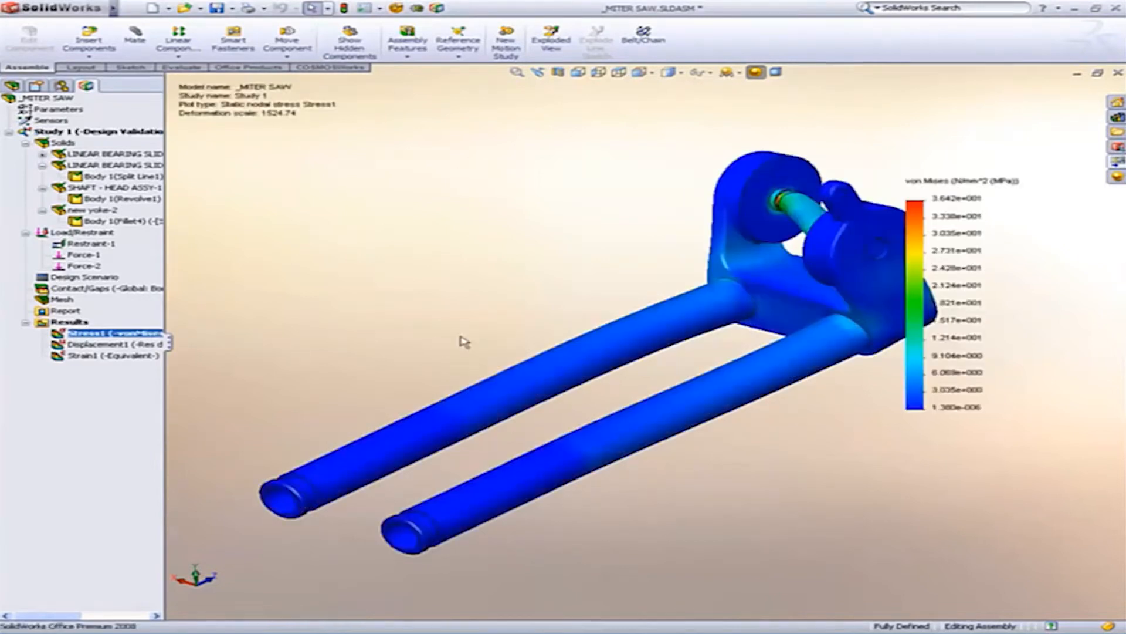
ctrl+middle_drag(467, 336, 398, 337)
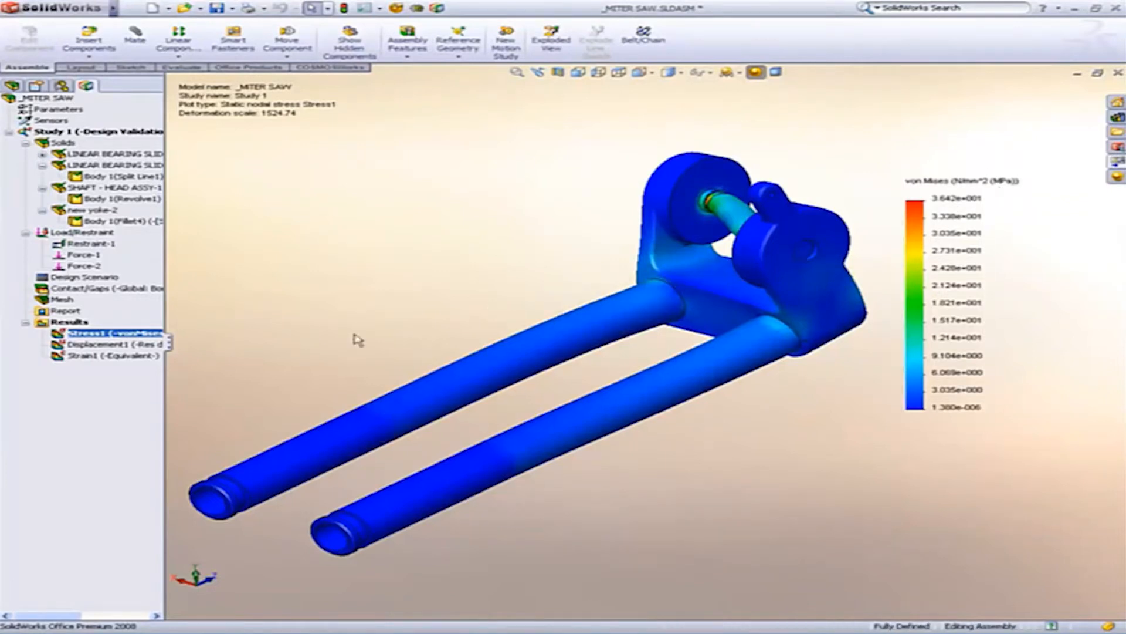
double_click(141, 345)
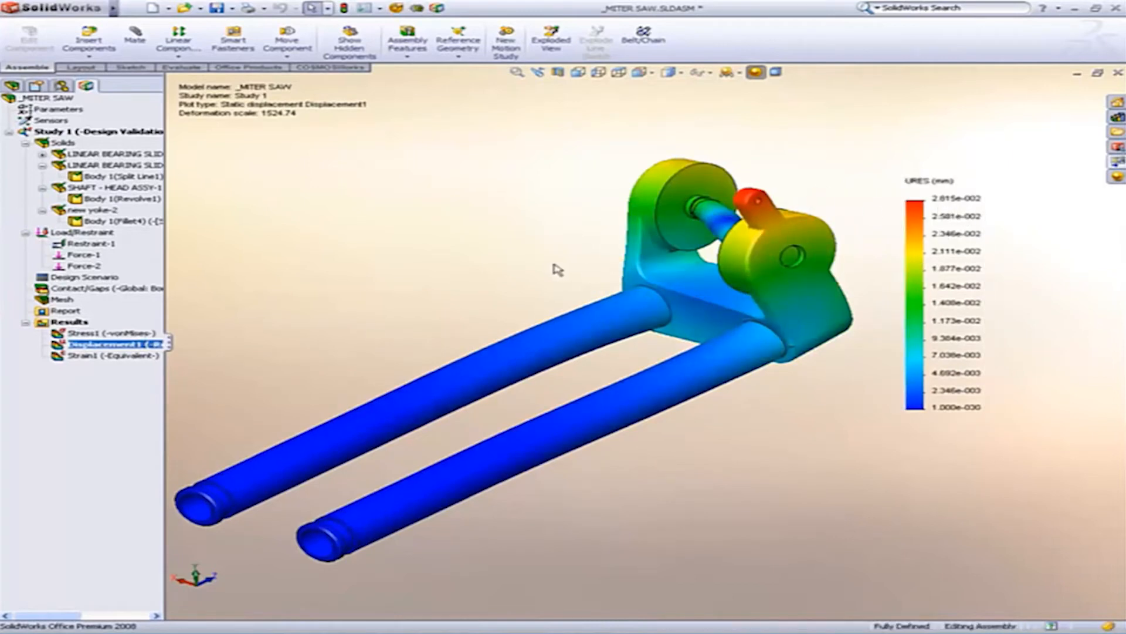
ctrl+middle_drag(548, 263, 532, 264)
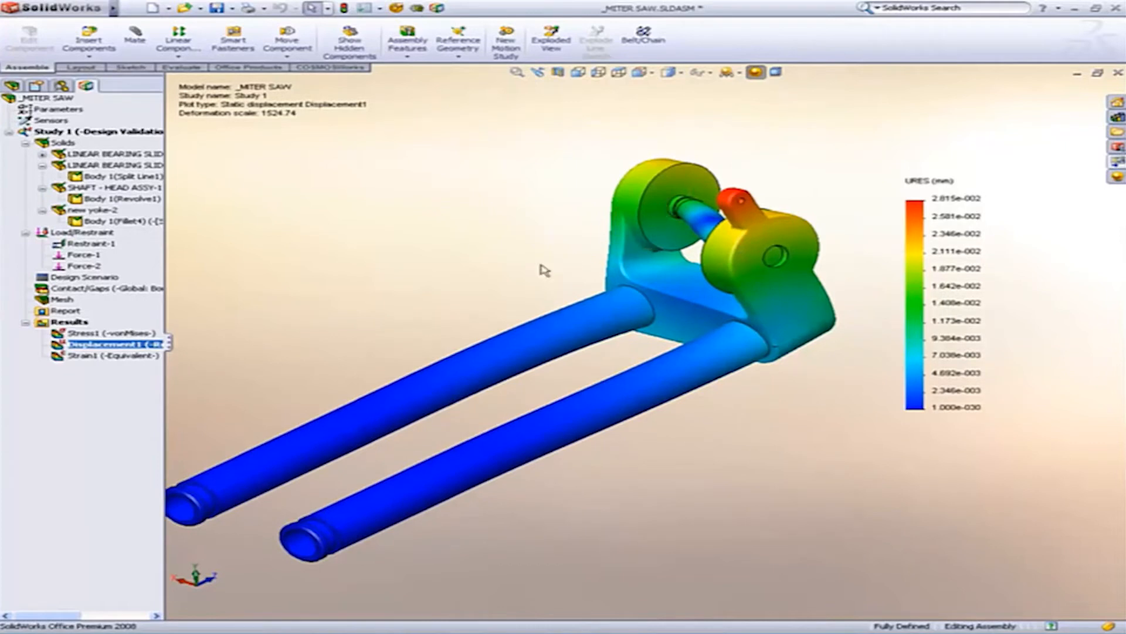
Define a Design Check plot for the new yoke body using the Max von Mises Stress criterion and inspect its factor of safety distribution
click(101, 322)
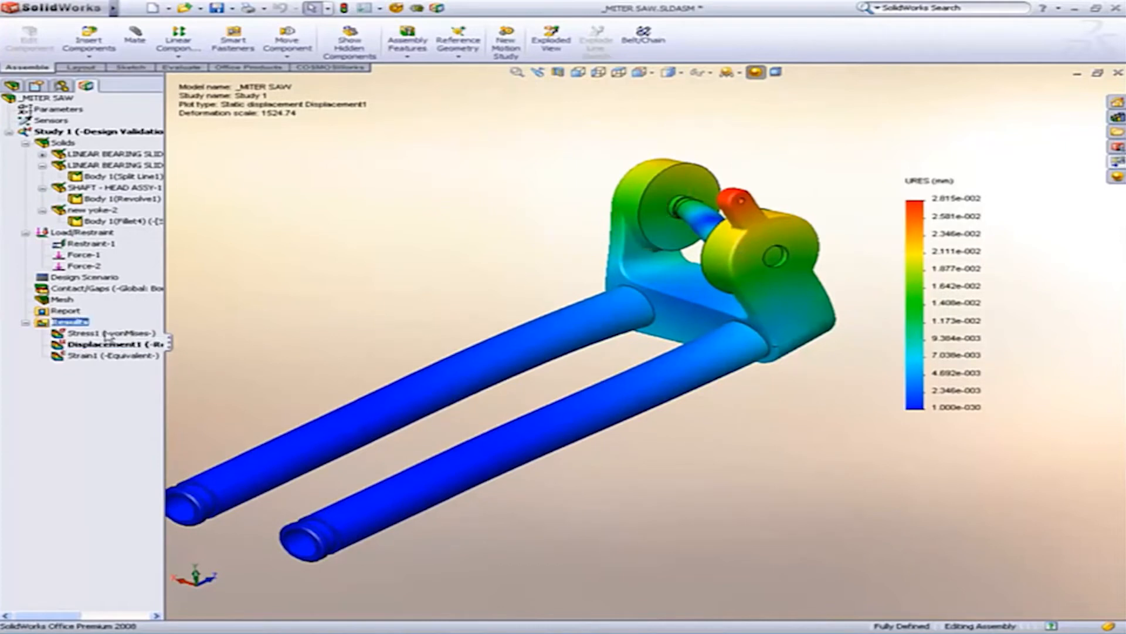
right_click(71, 326)
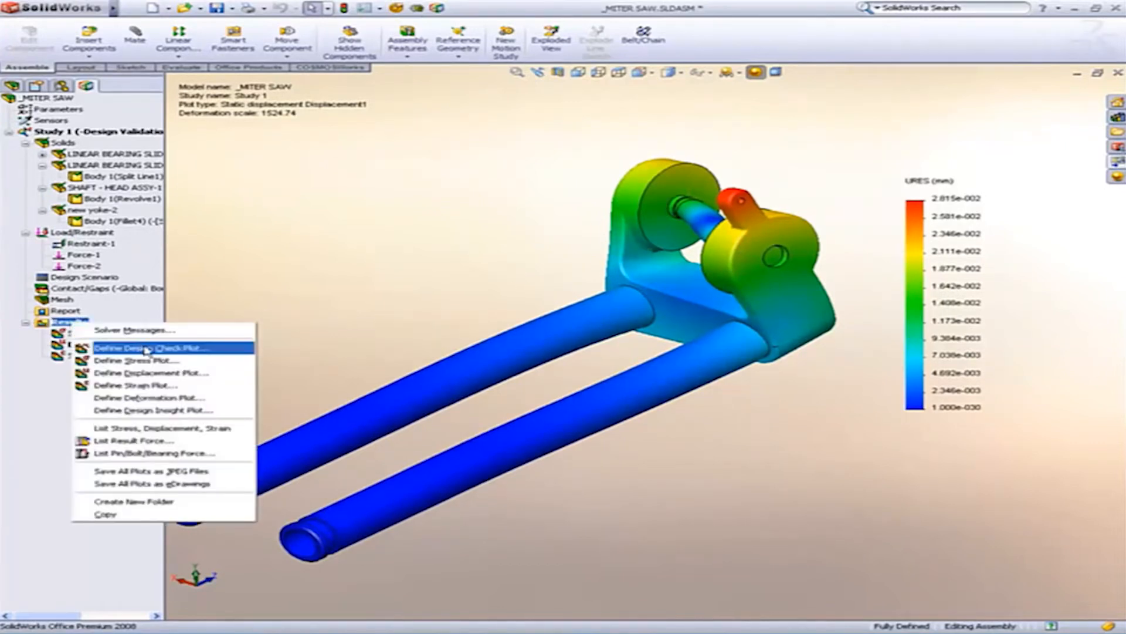
click(146, 349)
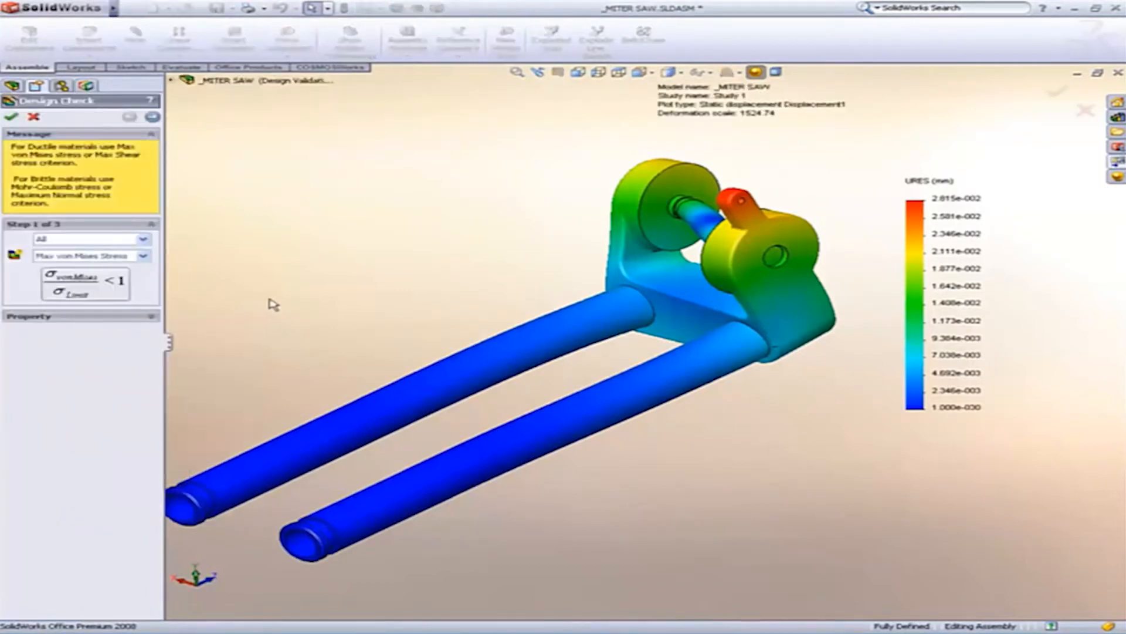
click(85, 244)
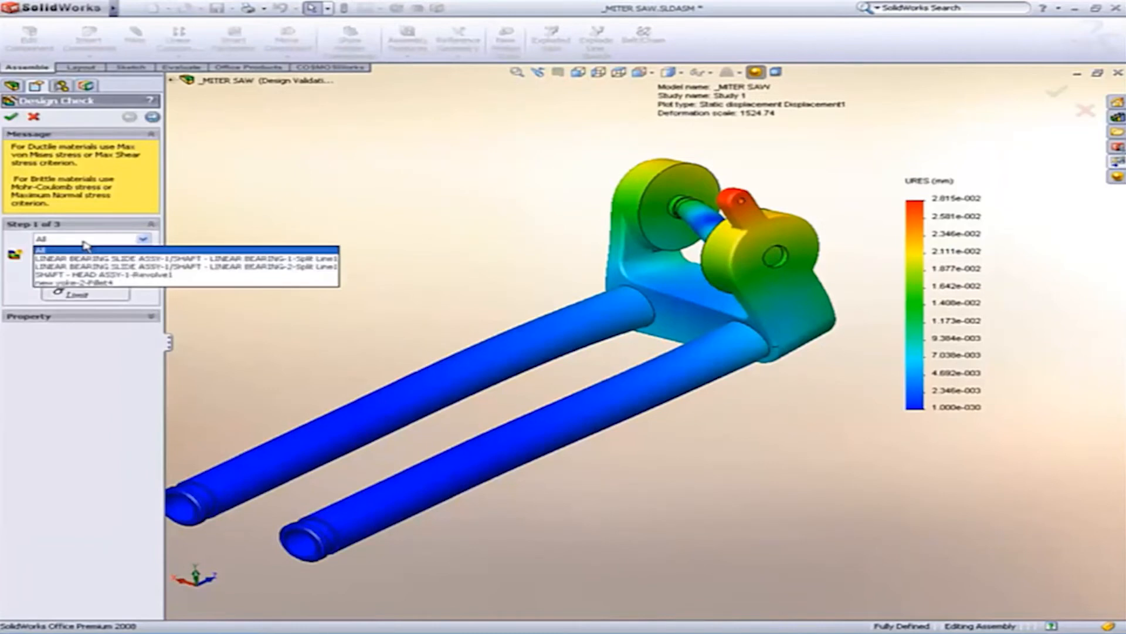
click(85, 284)
click(11, 116)
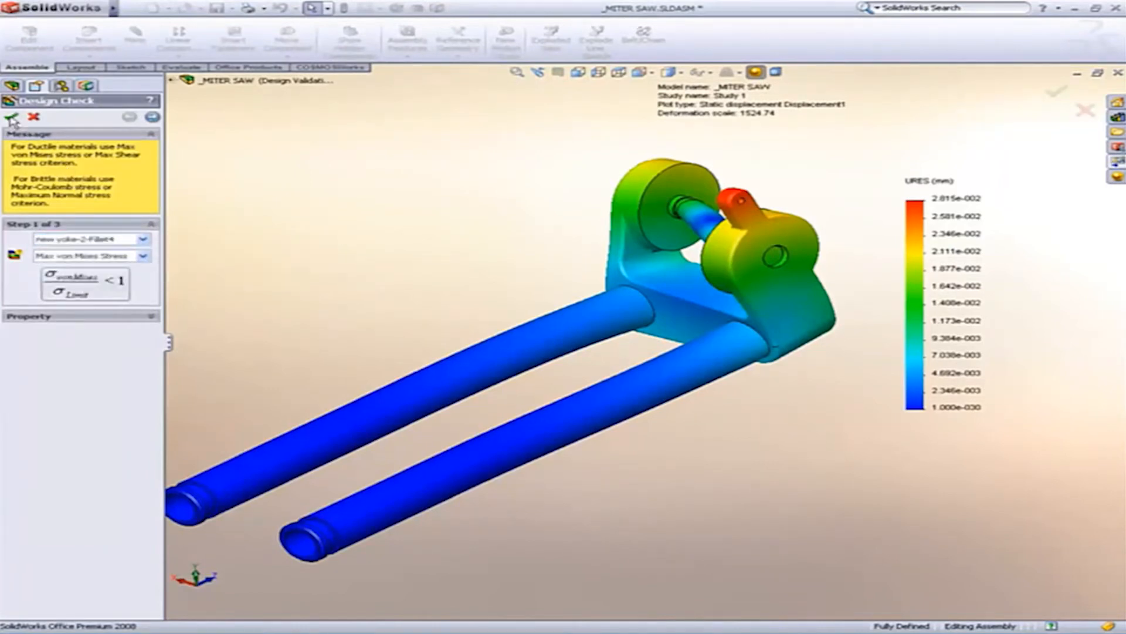
ctrl+middle_drag(485, 330, 399, 380)
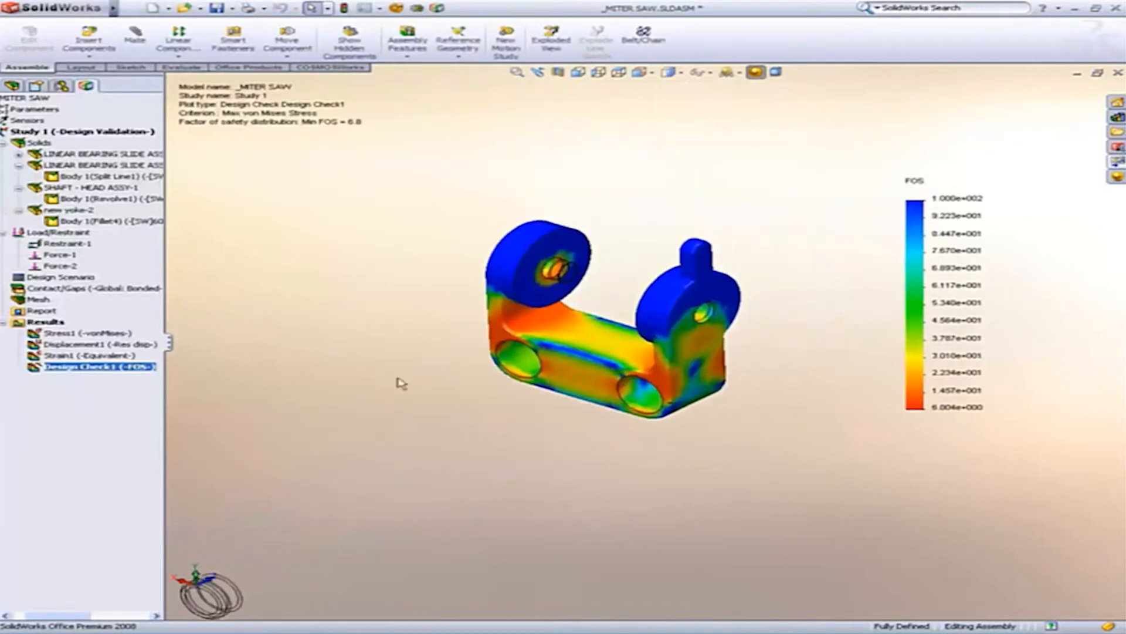
scroll(622, 383, down, 3)
ctrl+middle_drag(607, 382, 551, 425)
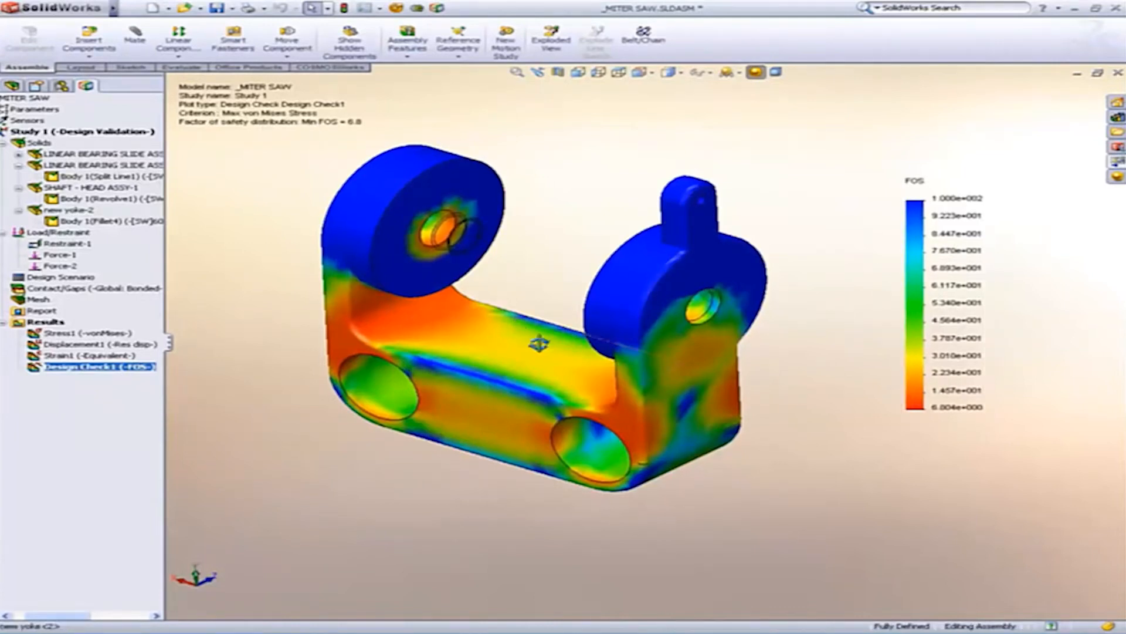
middle_drag(540, 344, 528, 322)
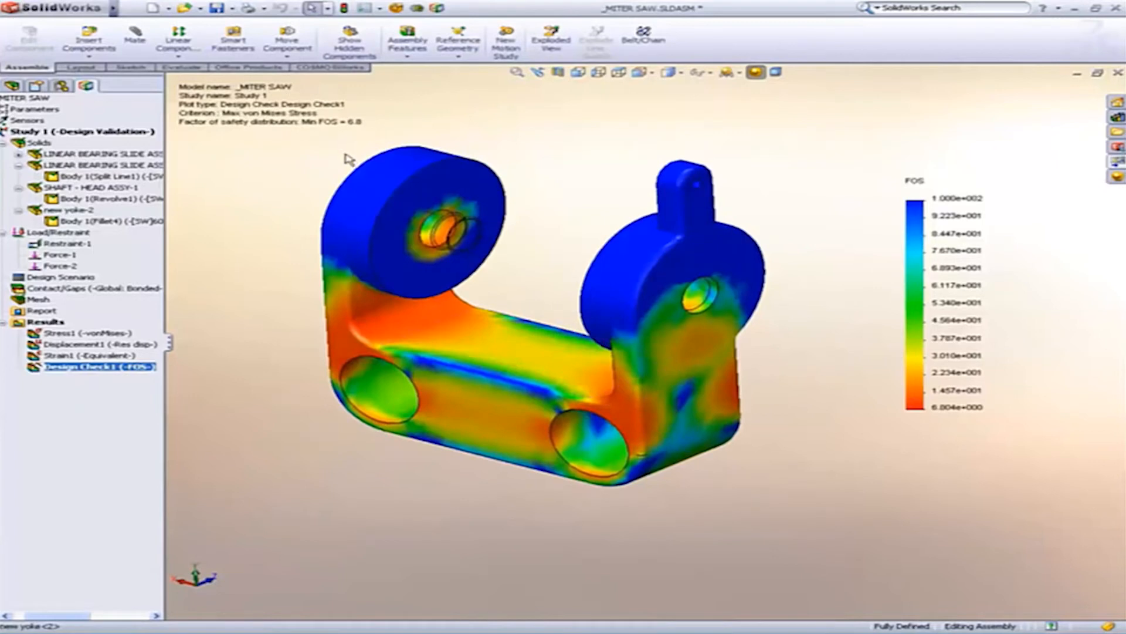
ctrl+middle_drag(346, 154, 352, 161)
Define a Design Insight plot with the load level raised to about 15.5 % element volume
right_click(46, 322)
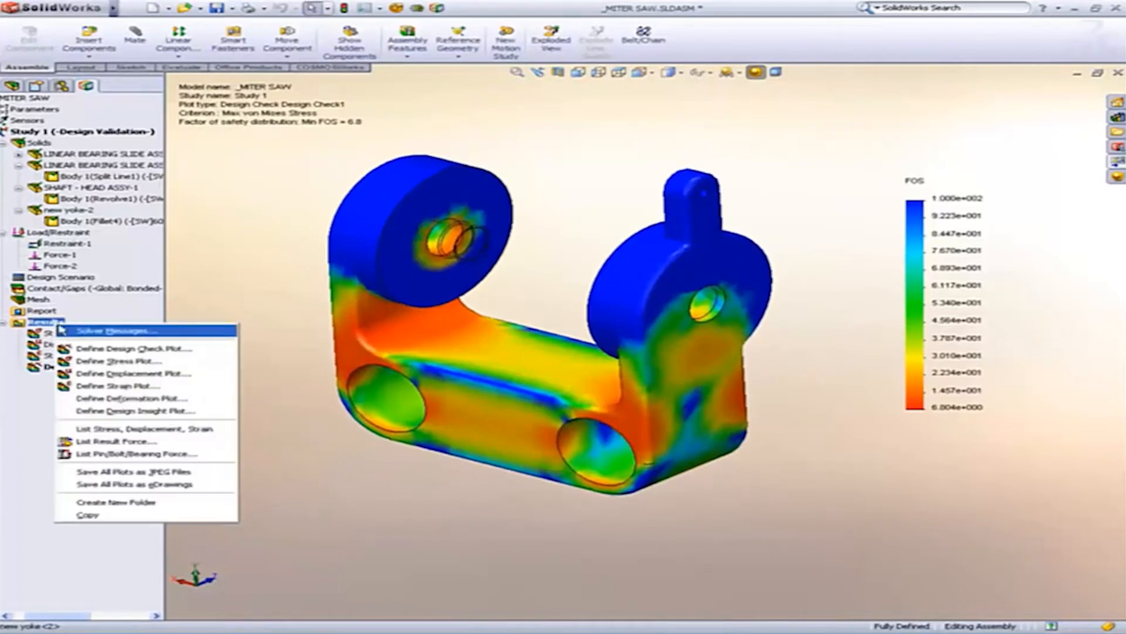
click(147, 412)
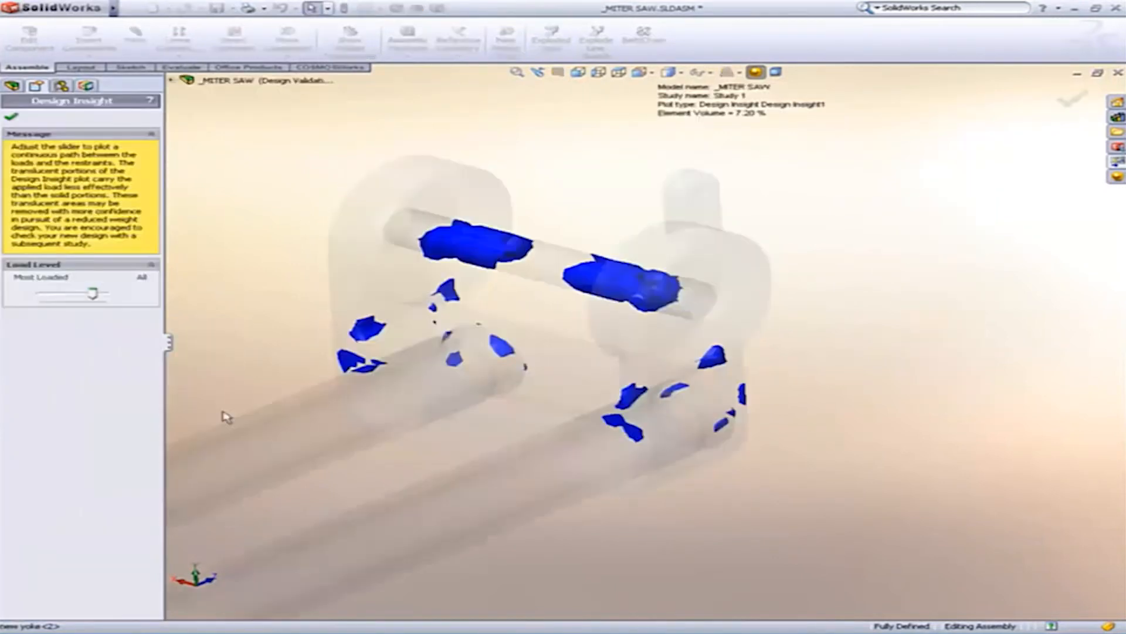
drag(95, 299, 104, 299)
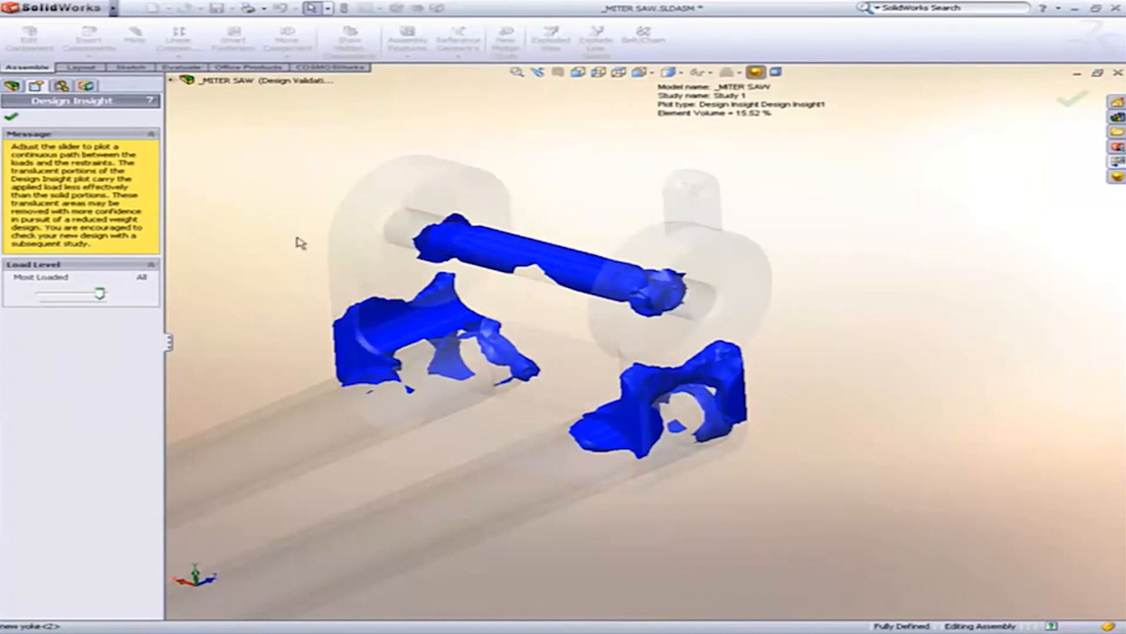
click(11, 116)
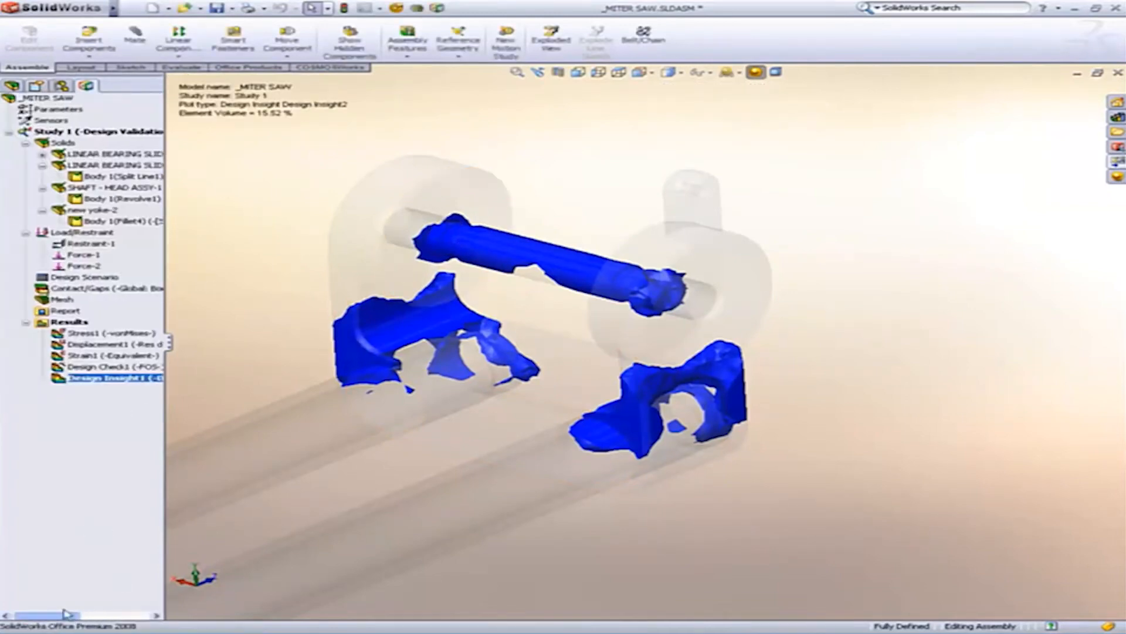
Switch to the open new yoke part document
key(ctrl+Tab)
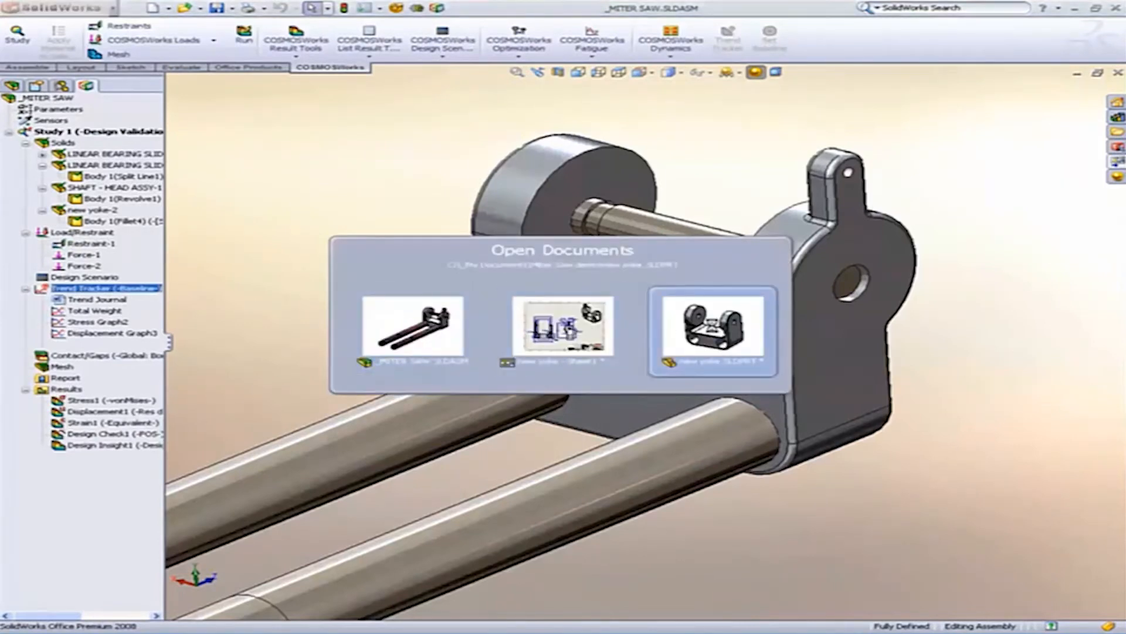
click(680, 311)
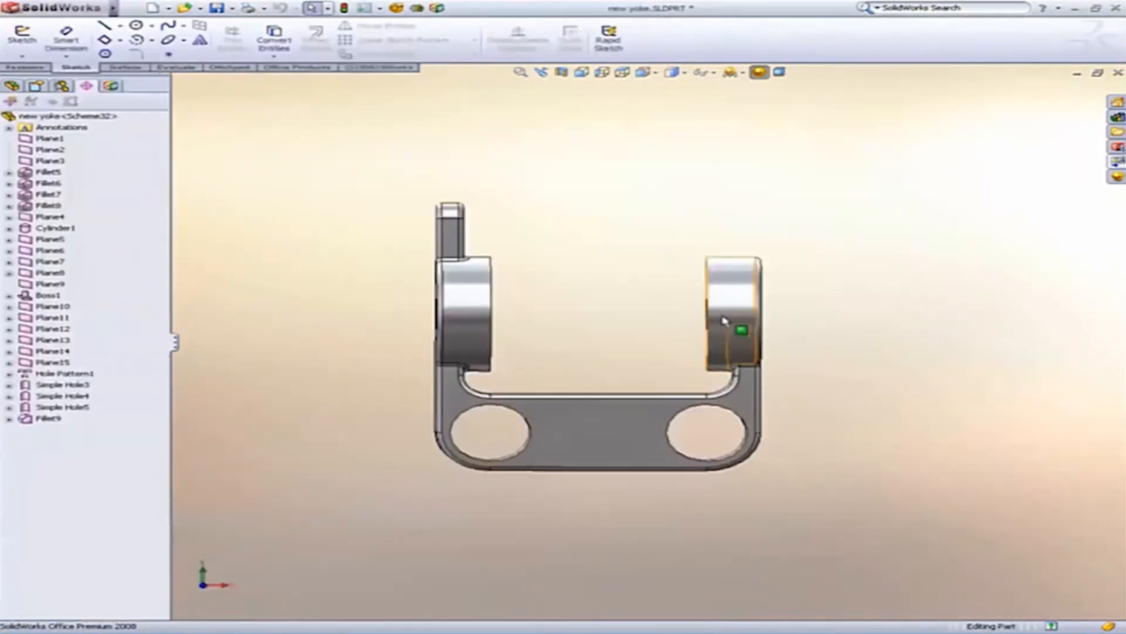
Insert the Rib-Cutouts library feature on the outer face of the arm without the lug, using its rounded outer edge as the reference
middle_drag(736, 327, 678, 326)
middle_drag(641, 327, 611, 319)
scroll(679, 343, down, 5)
ctrl+middle_drag(682, 335, 627, 312)
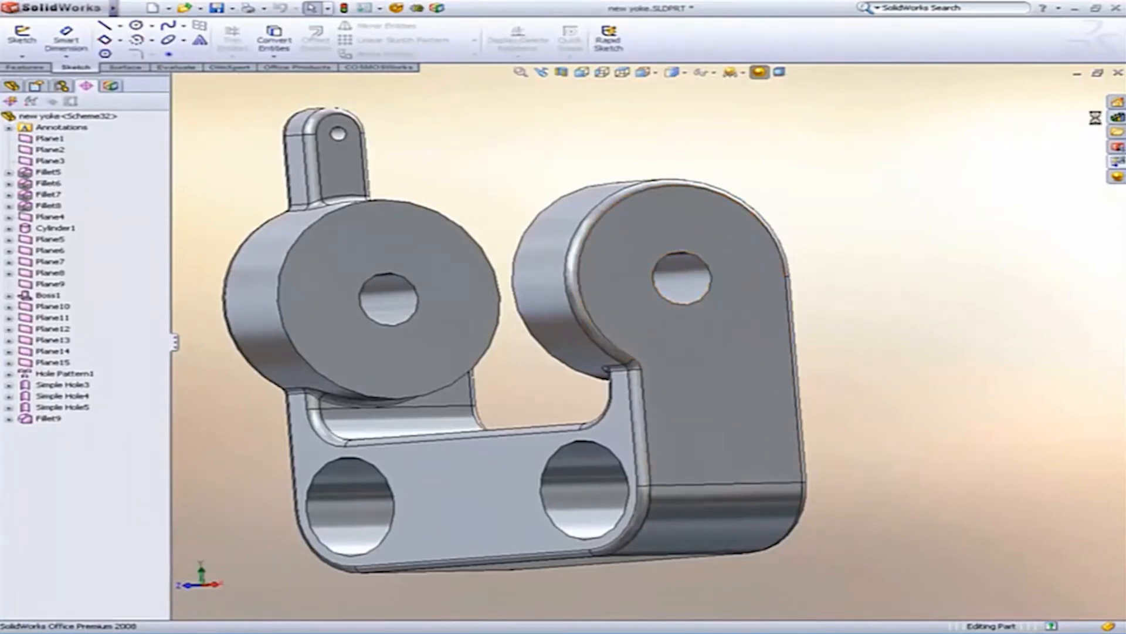
click(1000, 117)
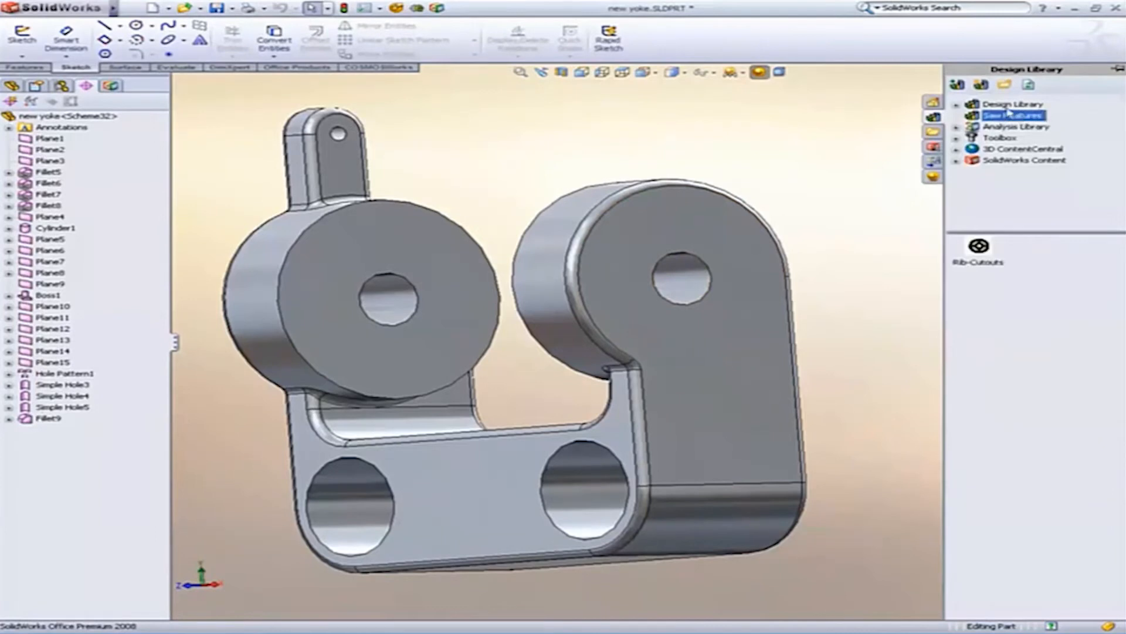
mouse_move(984, 251)
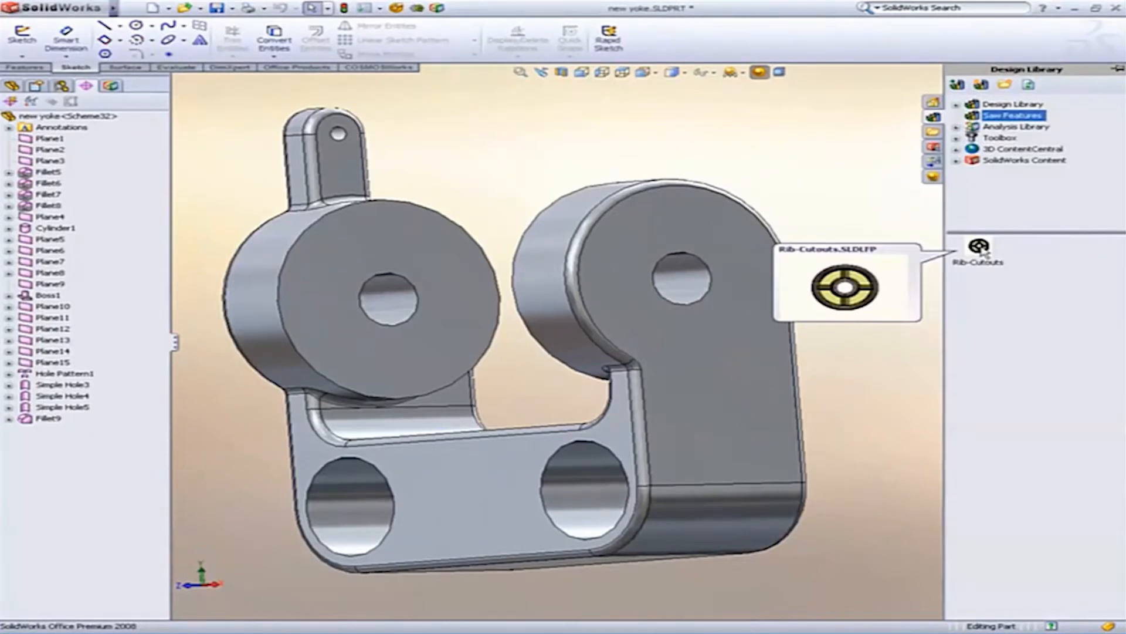
drag(981, 251, 728, 316)
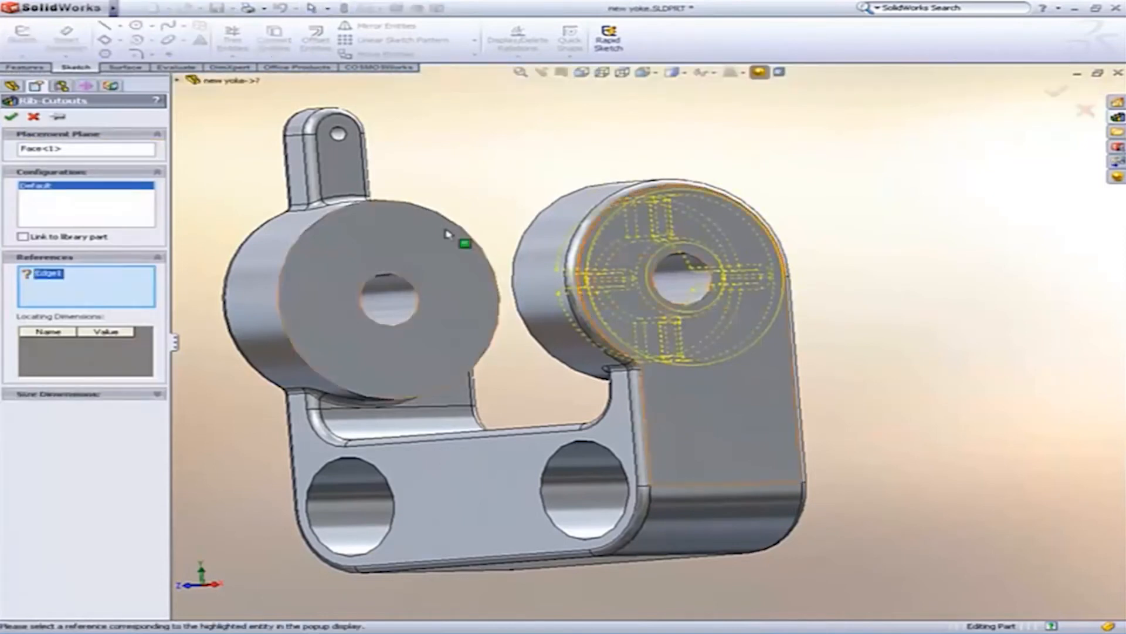
click(529, 228)
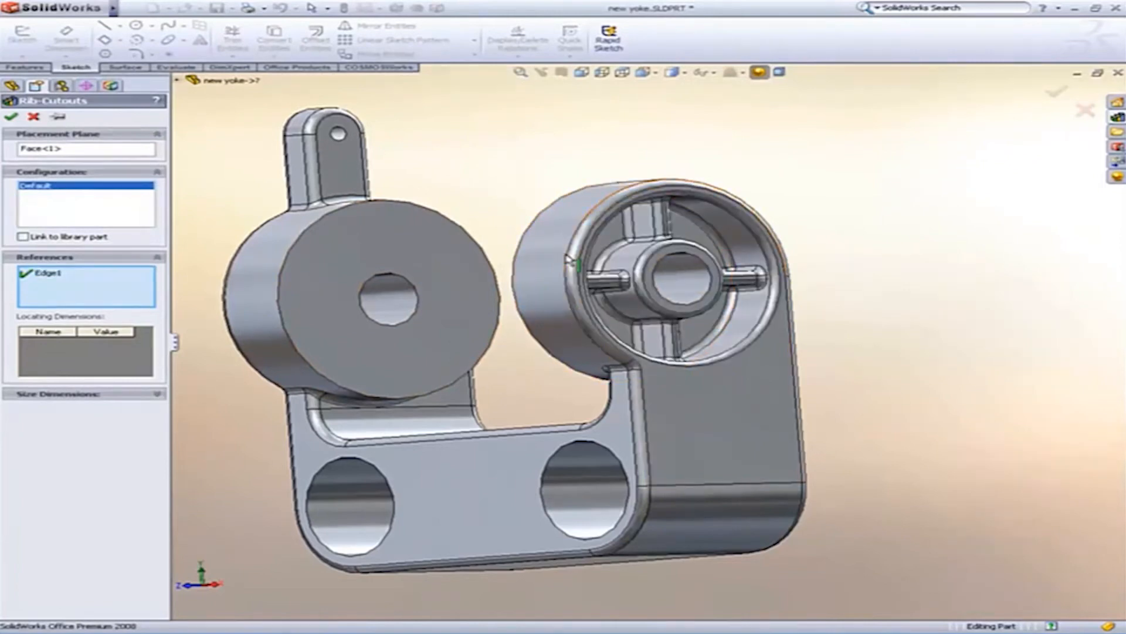
click(566, 251)
click(1058, 92)
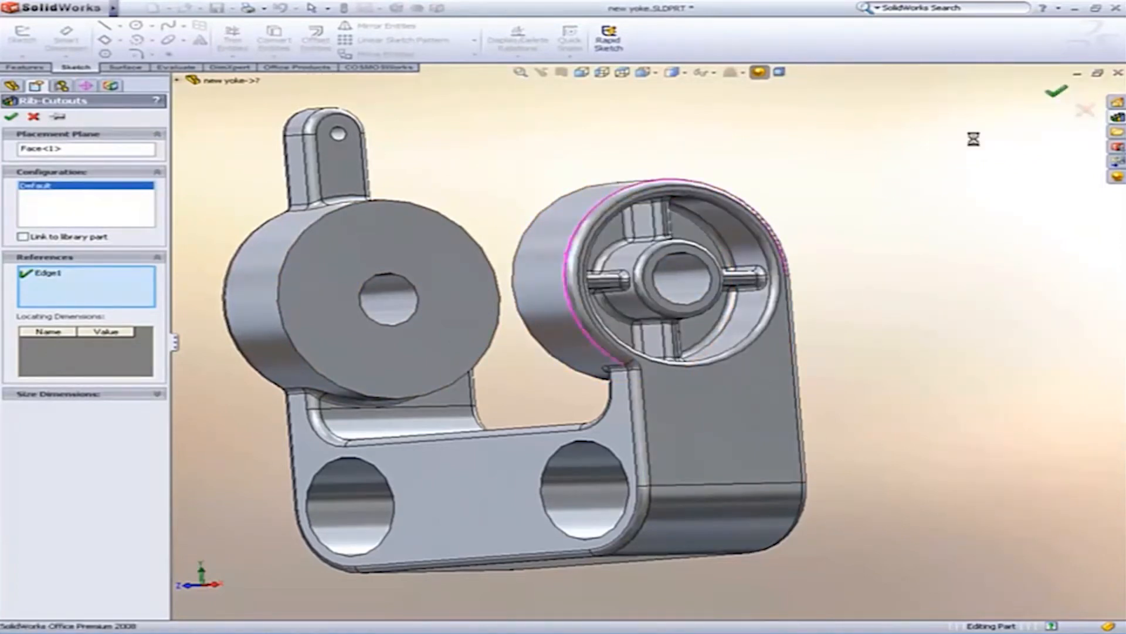
Expand the Rib-Cutouts feature and inspect its component cut, rib and fillet features on the model
mouse_move(693, 278)
middle_down()
mouse_move(577, 279)
mouse_move(714, 274)
mouse_move(685, 277)
middle_up()
click(11, 86)
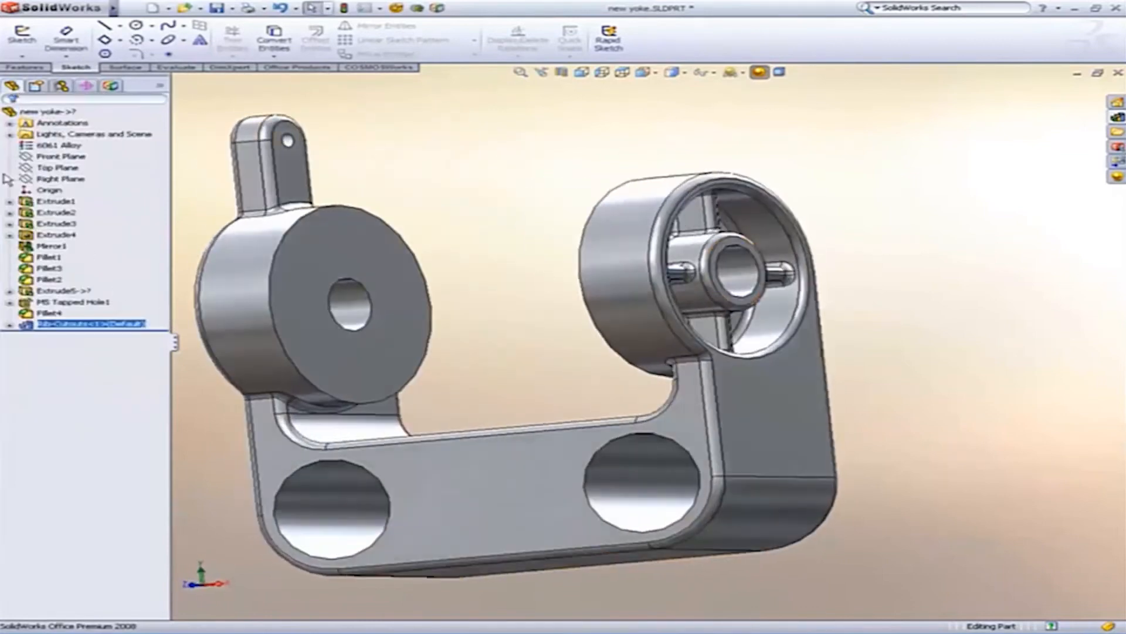
click(9, 323)
click(68, 335)
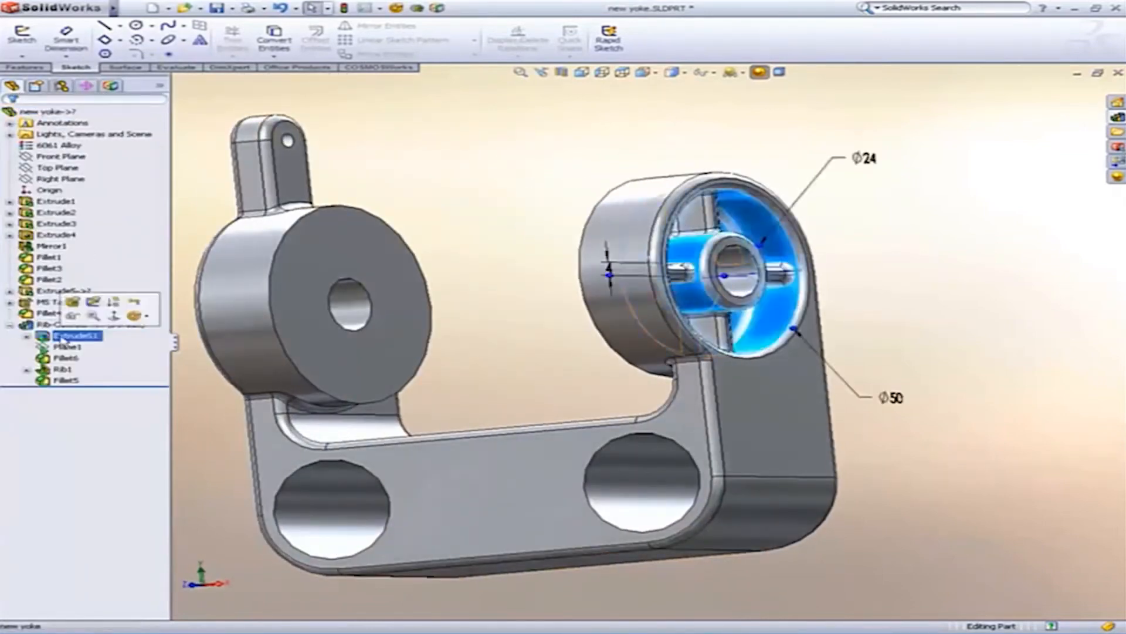
click(65, 358)
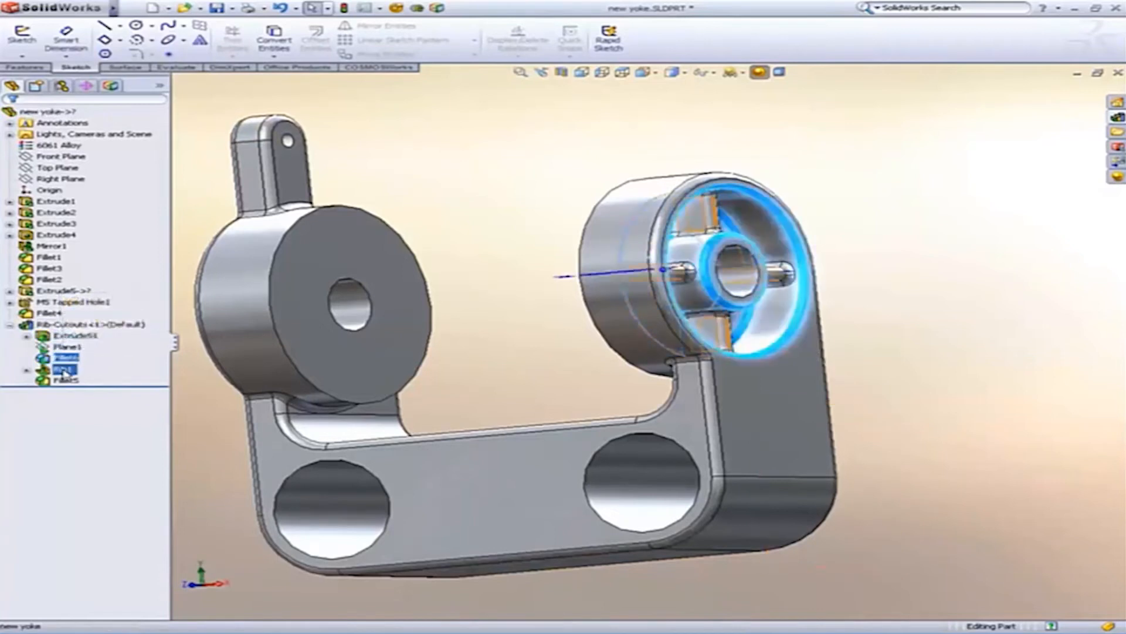
click(66, 380)
click(427, 396)
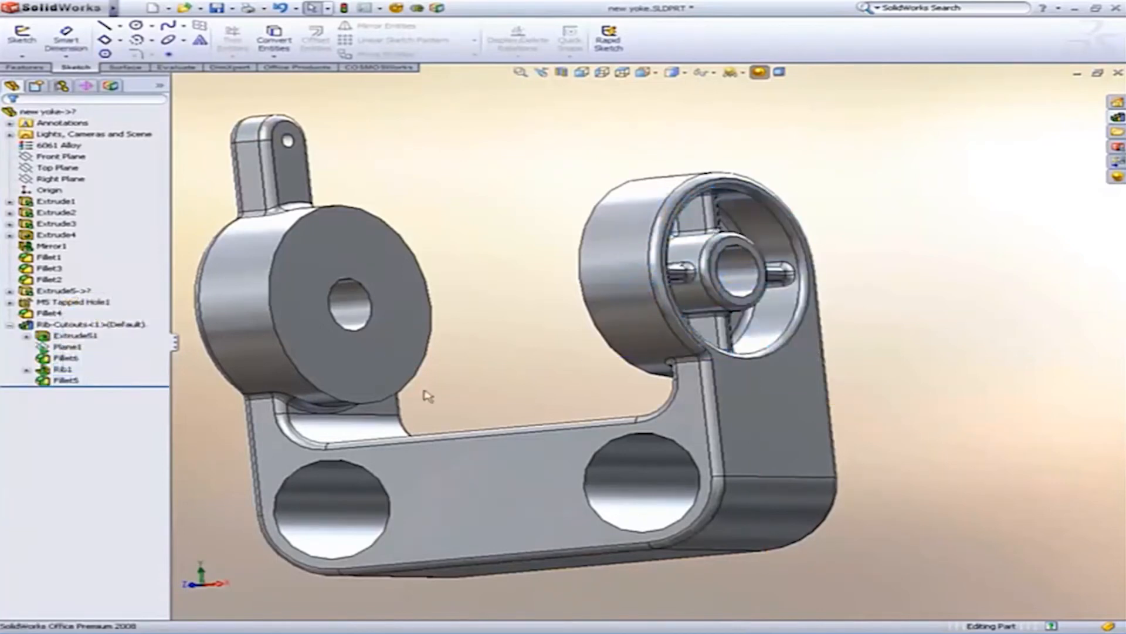
Reorder the Rib-Cutouts feature to sit directly after Extrude4, ahead of Mirror1, and view the cutouts on the lug-side arm
middle_drag(428, 397, 596, 375)
ctrl+middle_drag(473, 390, 589, 357)
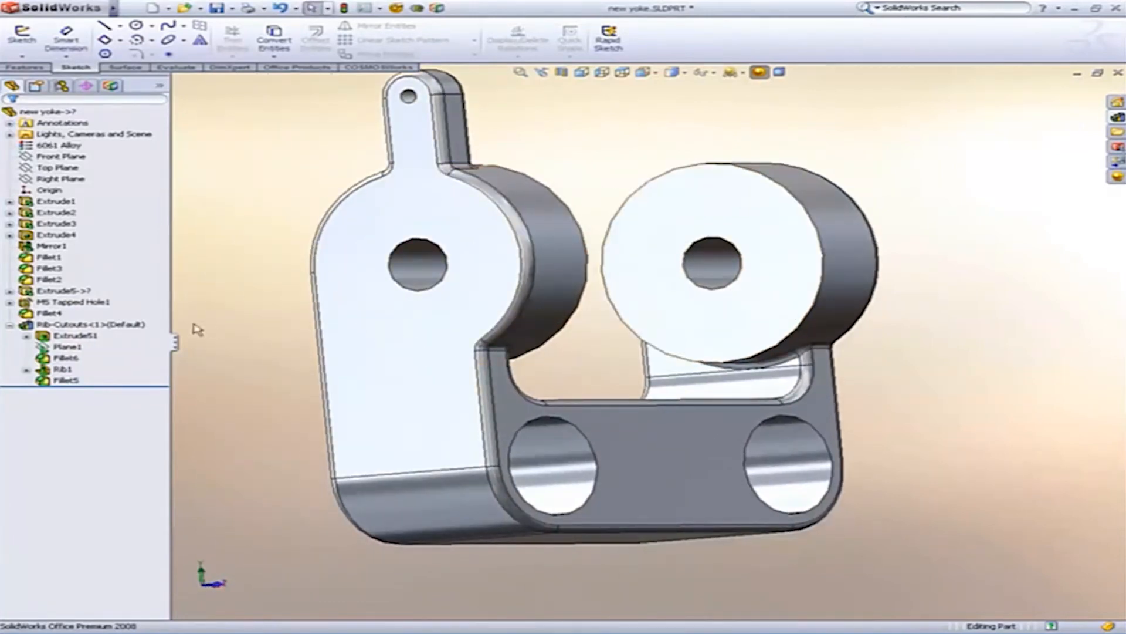
click(82, 325)
drag(62, 330, 67, 235)
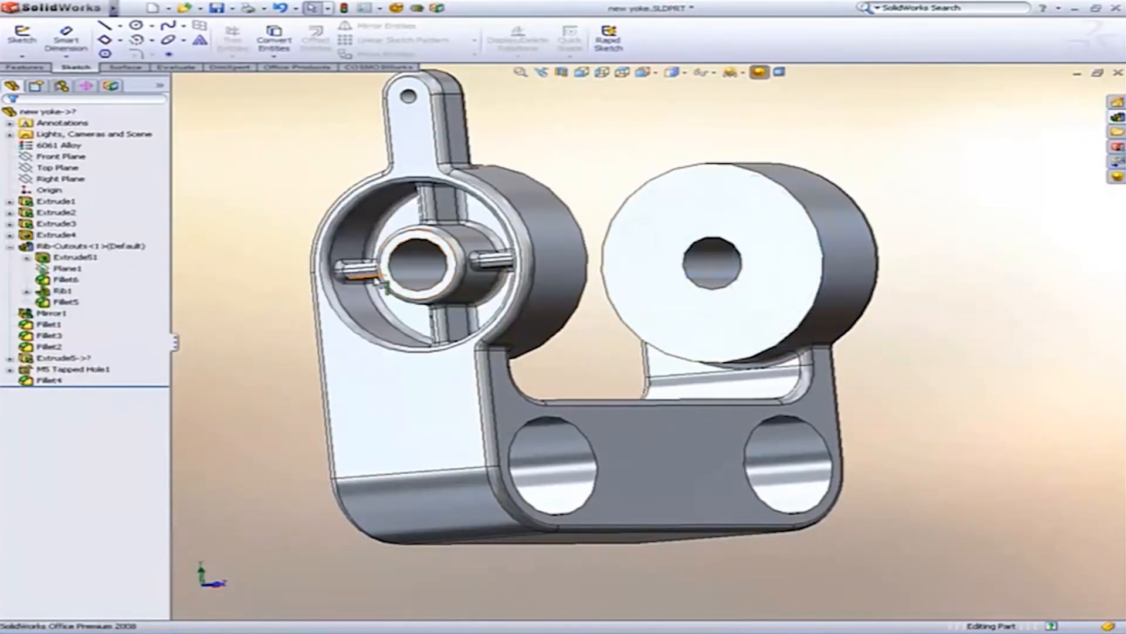
mouse_move(372, 300)
middle_down()
mouse_move(374, 332)
mouse_move(372, 284)
middle_up()
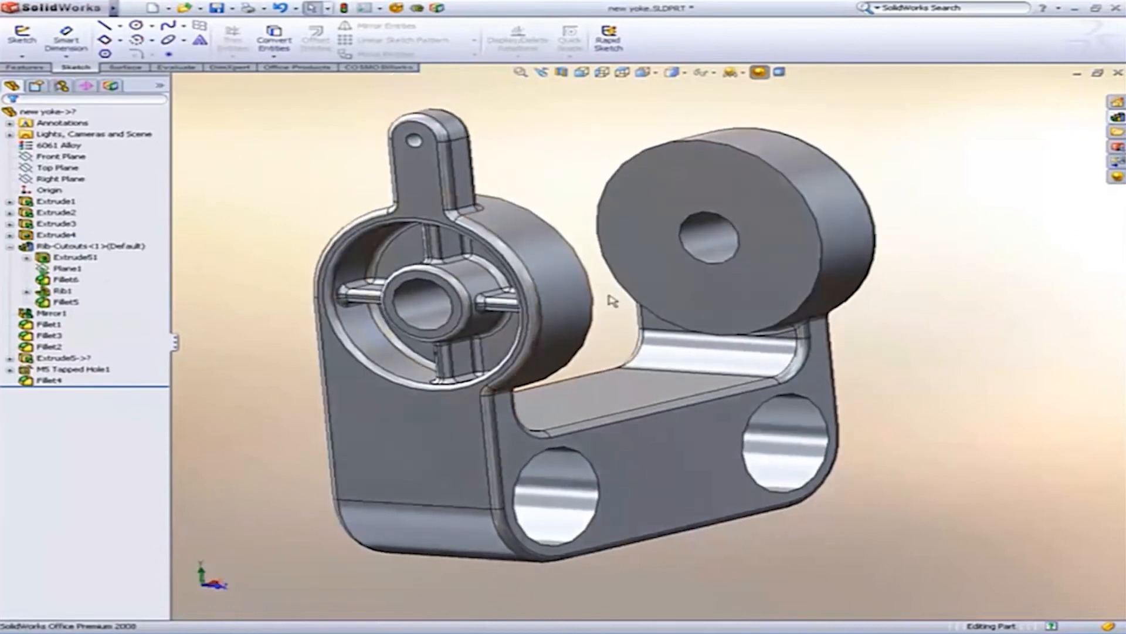
Search the saved files for "end cap" to find an existing pocket design for the crossbar
middle_drag(474, 319, 478, 371)
ctrl+middle_drag(607, 385, 584, 362)
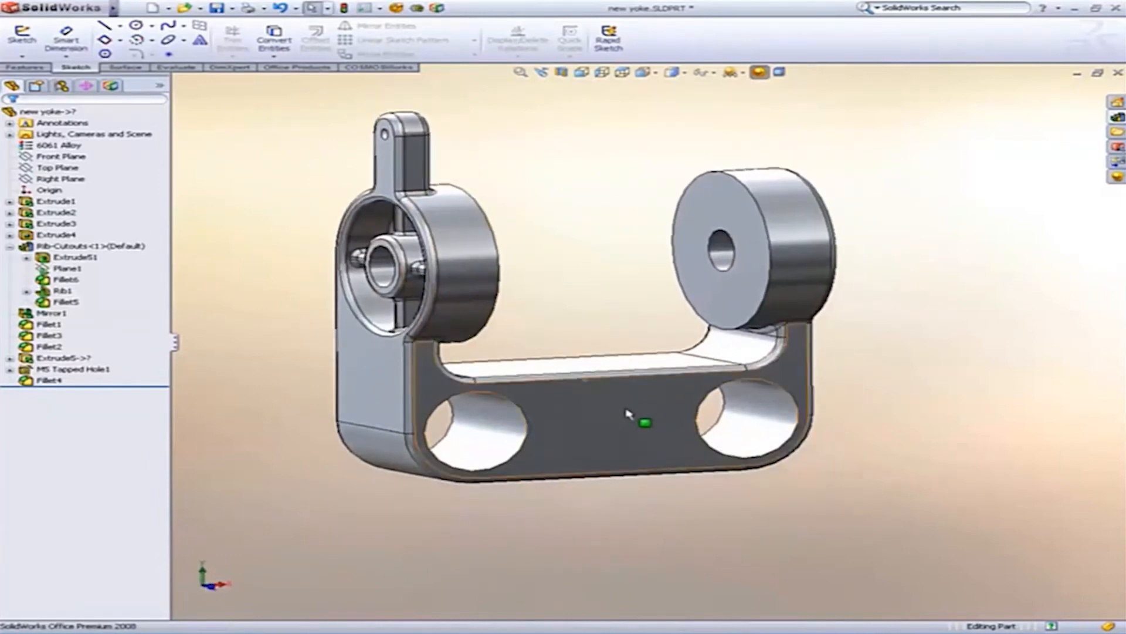
middle_drag(622, 410, 626, 417)
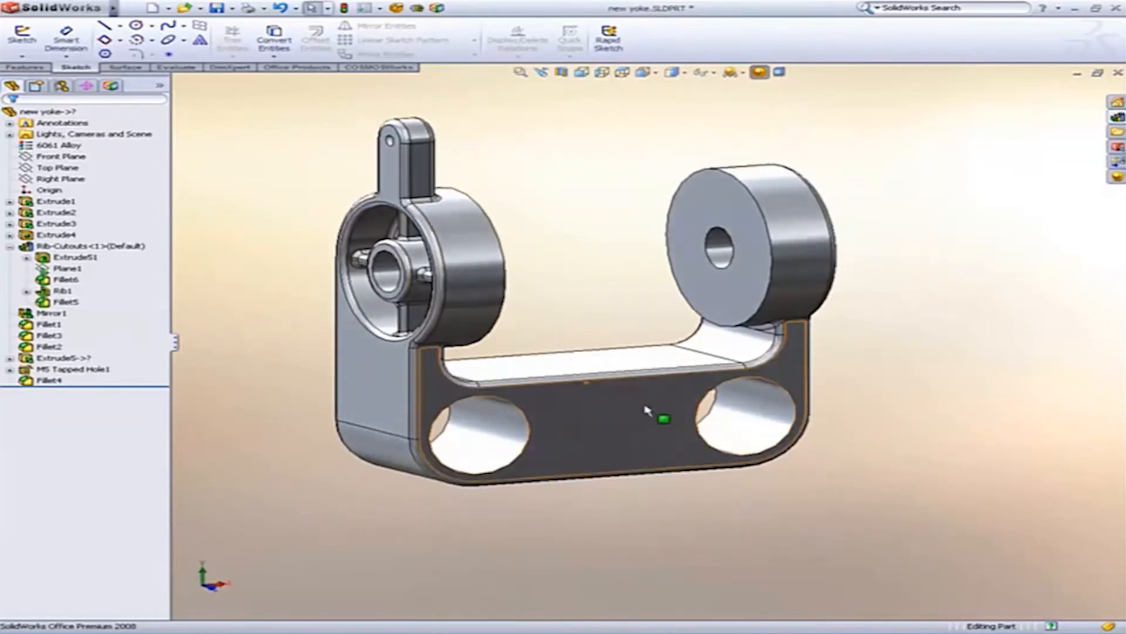
click(907, 9)
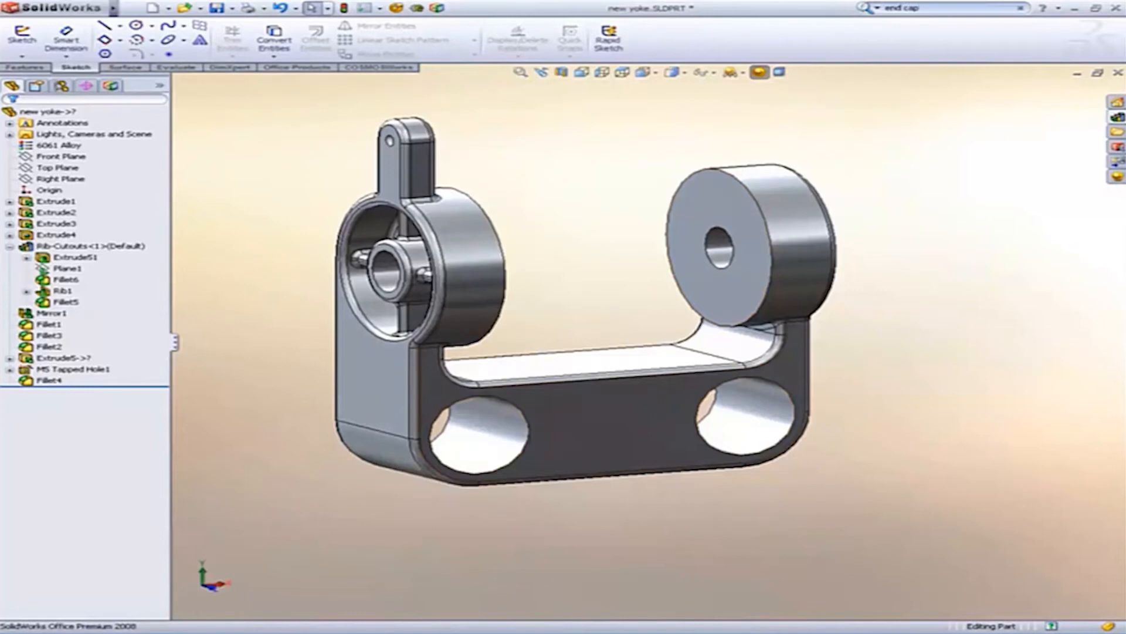
key(Return)
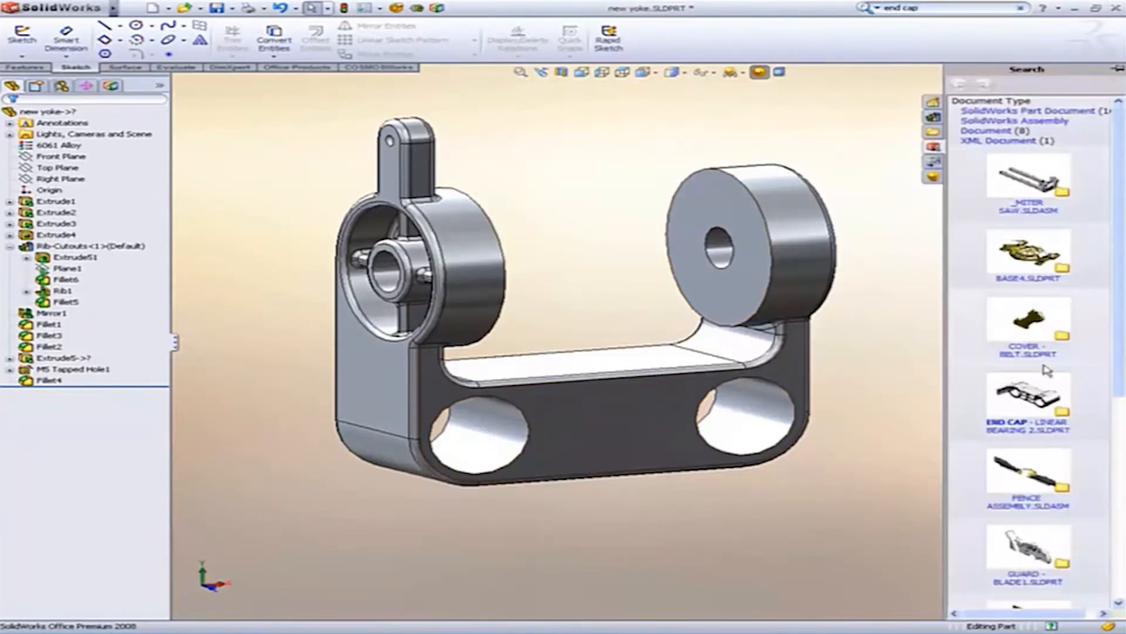
Reuse the CUT POCKET feature from END CAP - LINEAR BEARING 2 on the yoke's crossbar face between the two large bores
click(1029, 398)
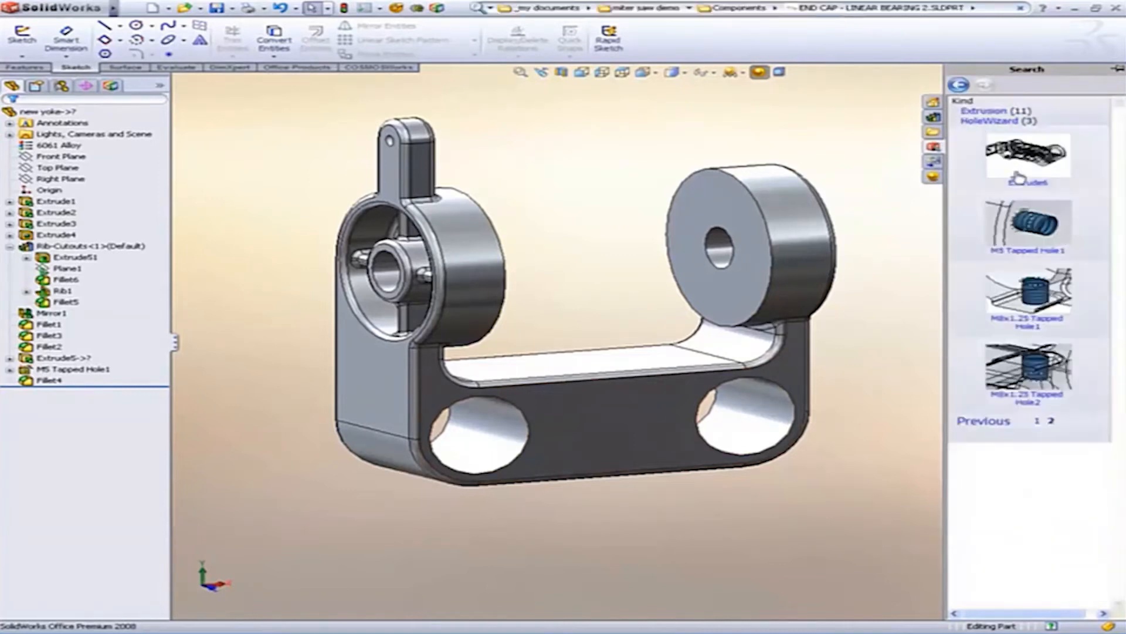
click(984, 111)
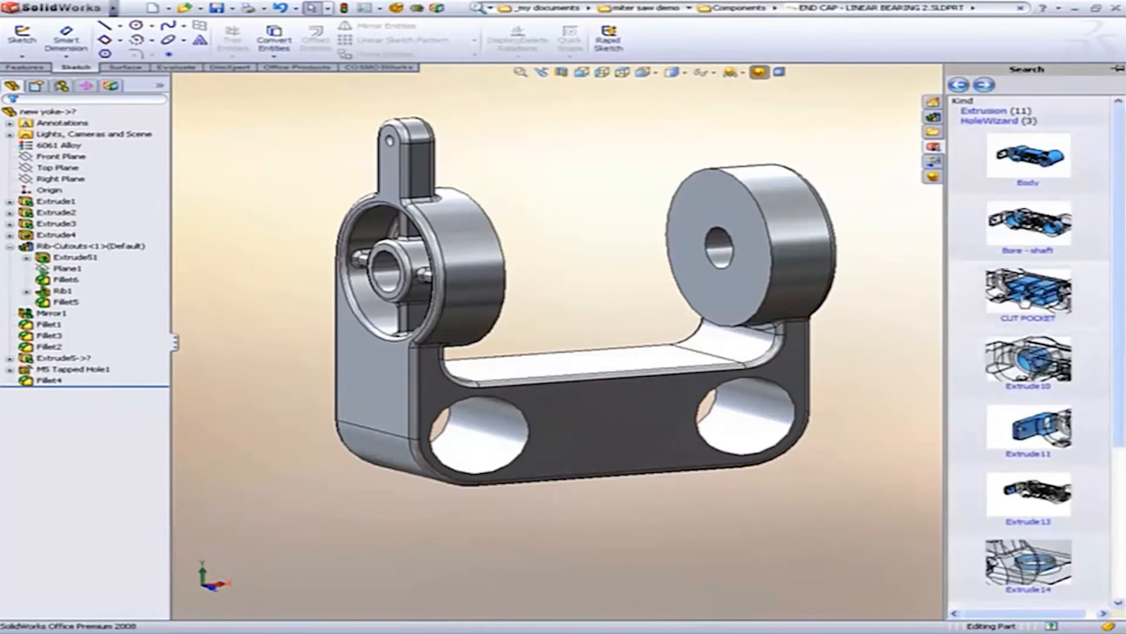
drag(1029, 290, 617, 429)
middle_drag(625, 513, 506, 526)
scroll(518, 463, down, 3)
ctrl+middle_drag(524, 442, 525, 496)
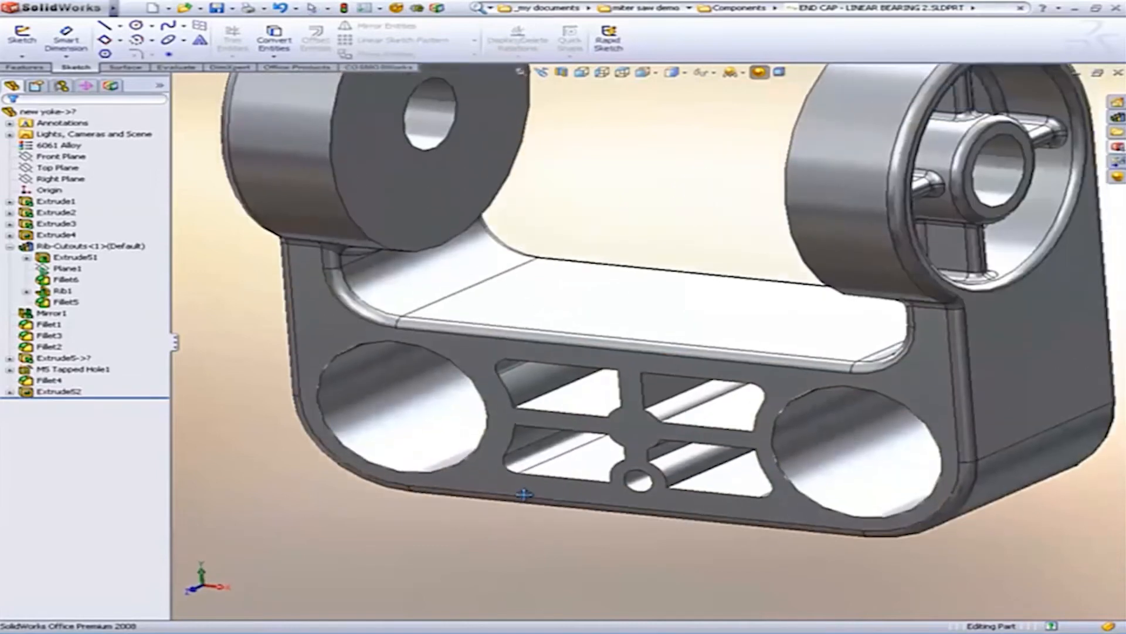
Edit the pocket cut's sketch and make the centerline's left endpoint concentric with the left bore's edge
click(526, 384)
click(592, 325)
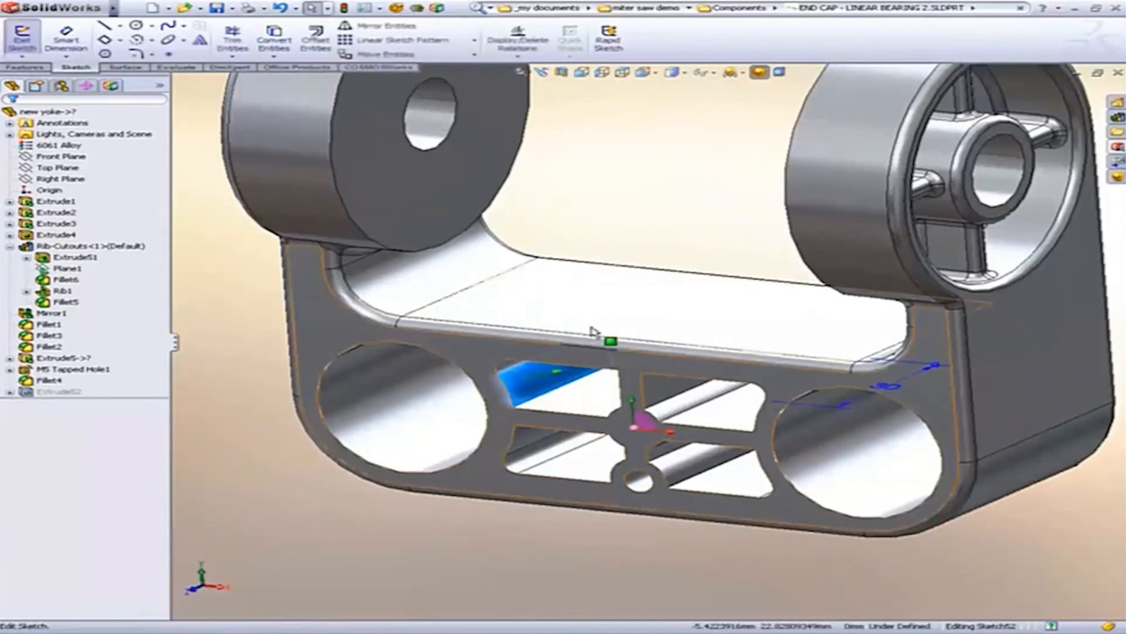
click(381, 347)
ctrl+click(407, 409)
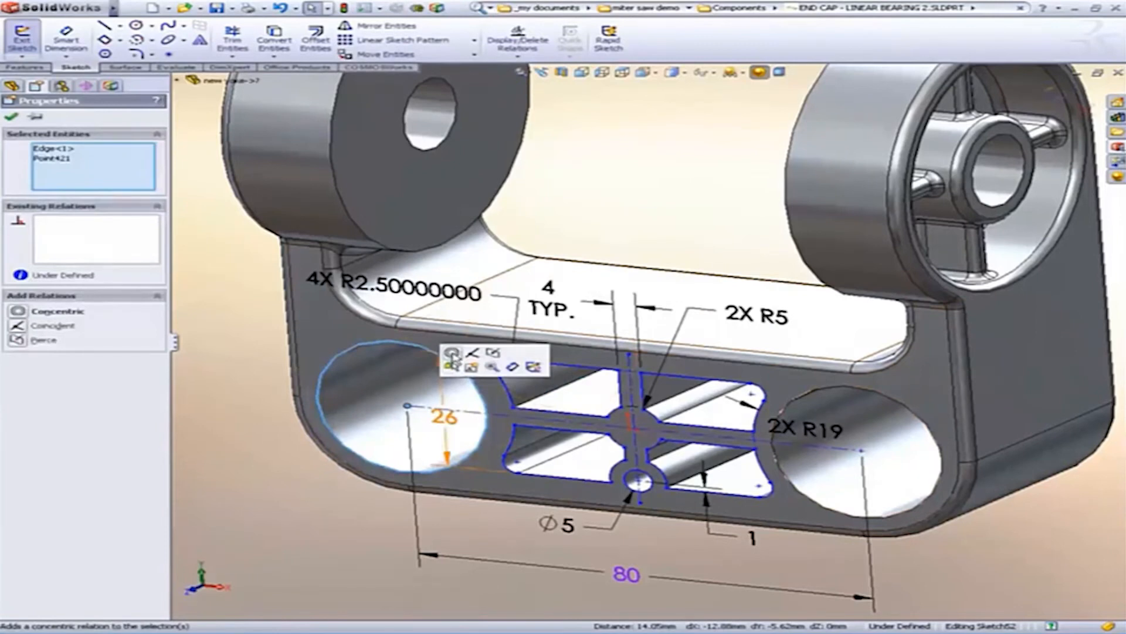
click(452, 353)
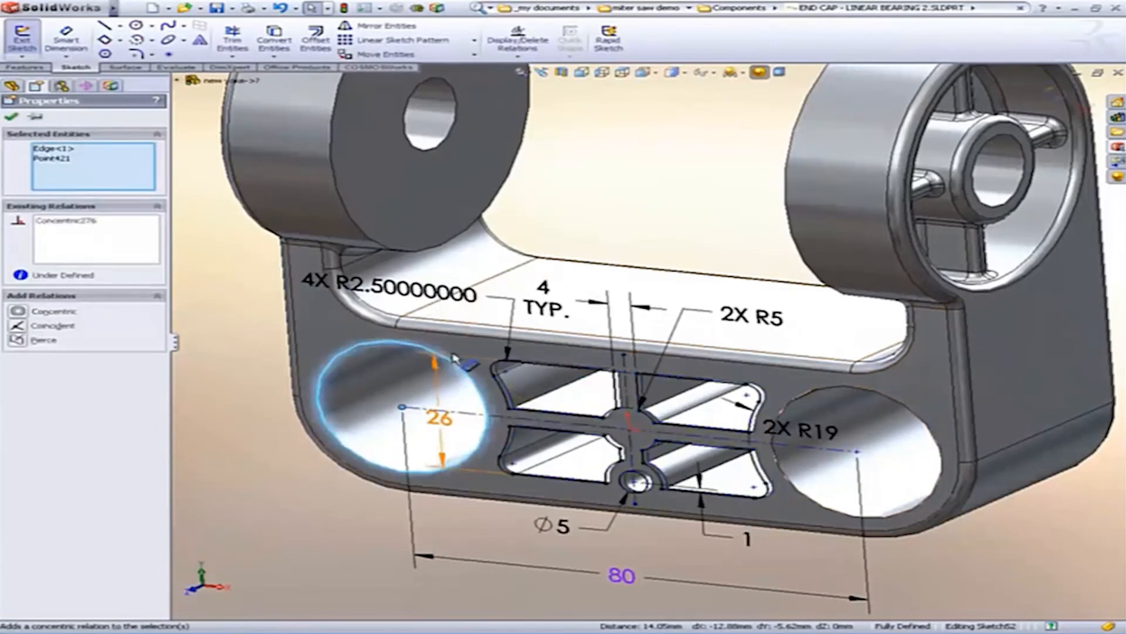
Set the pocket sketch's overall height to 30 mm and exit the sketch to rebuild the cut
double_click(440, 418)
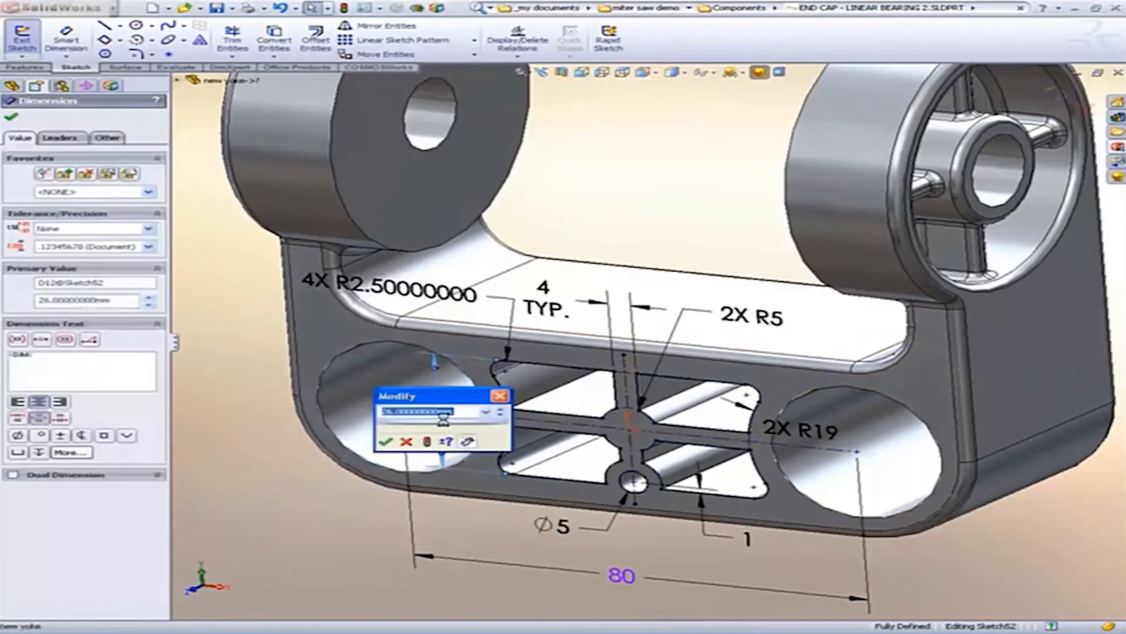
text(30)
key(Return)
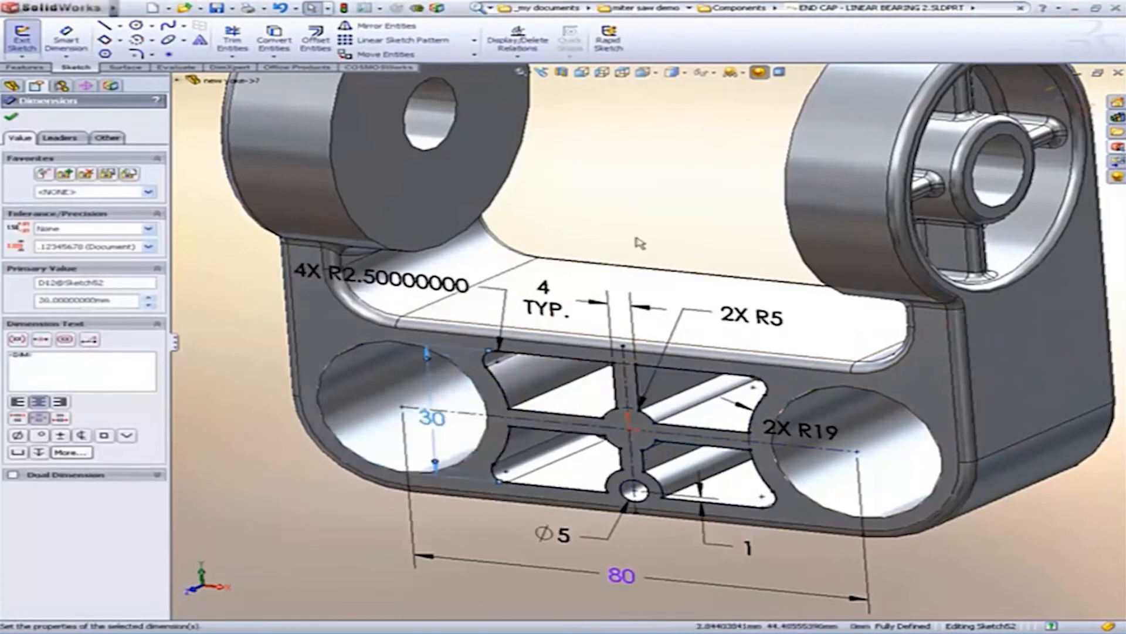
key(Escape)
scroll(640, 241, up, 2)
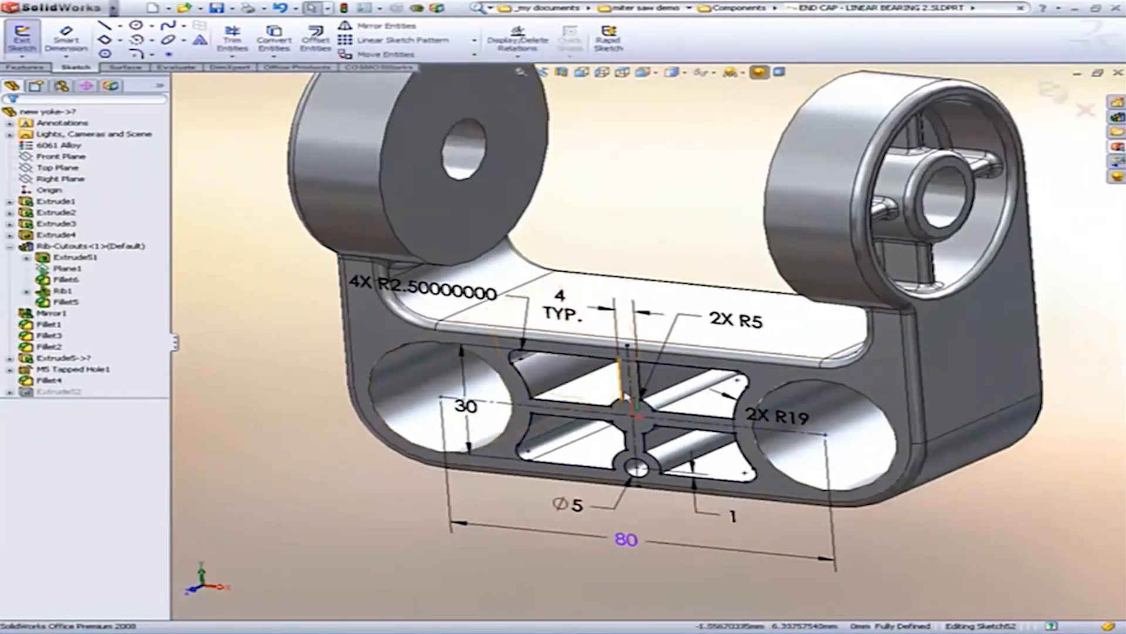
ctrl+middle_drag(594, 403, 555, 409)
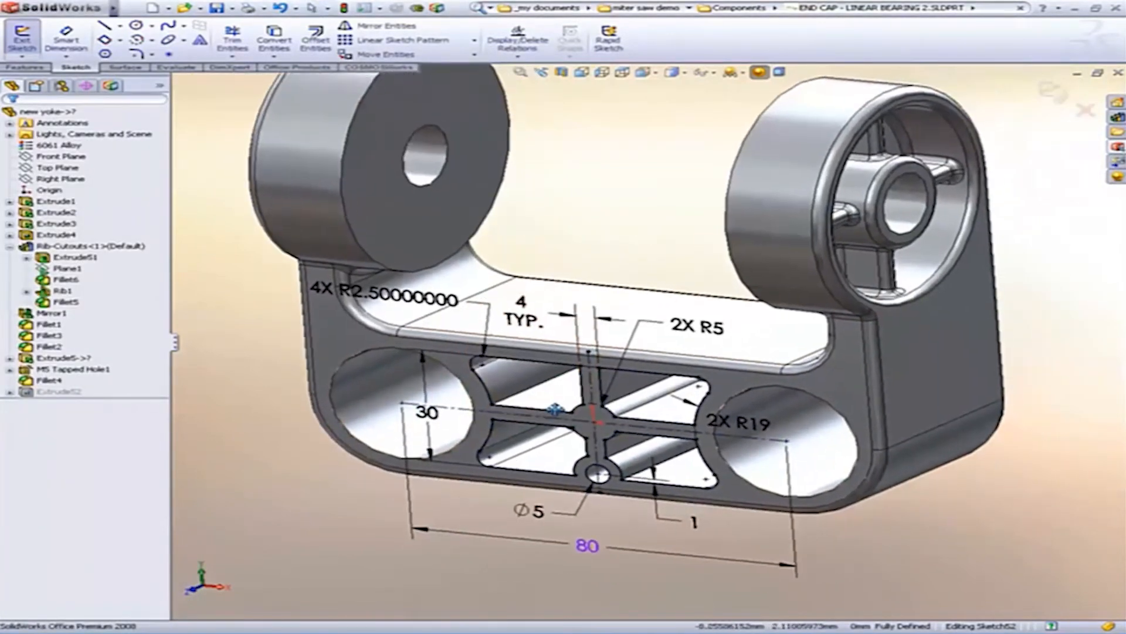
click(1054, 92)
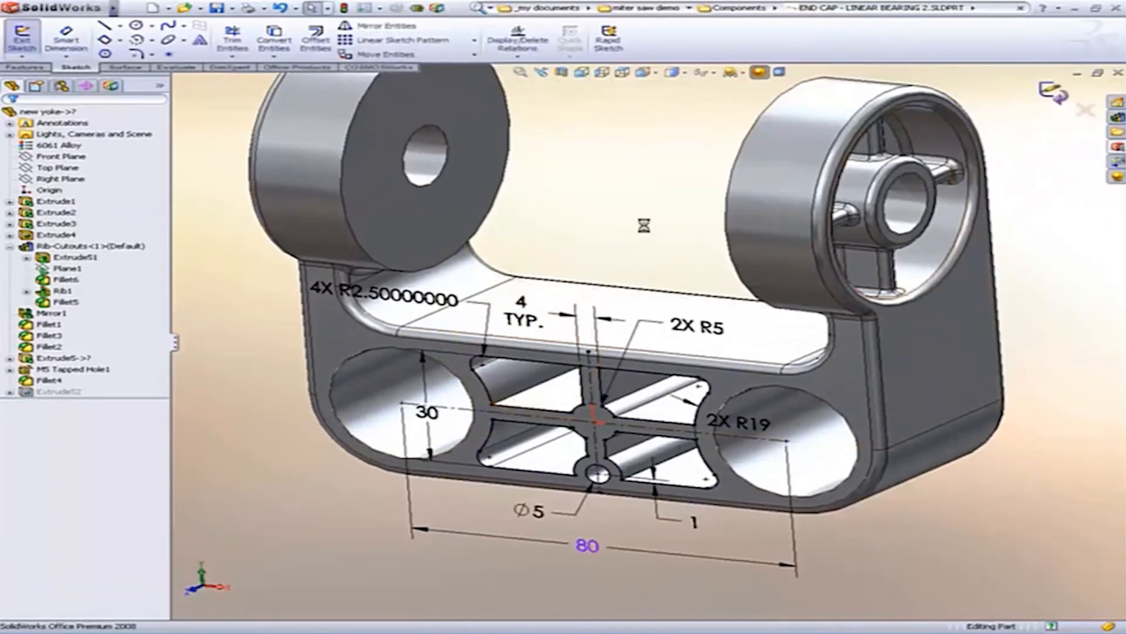
middle_drag(623, 251, 641, 242)
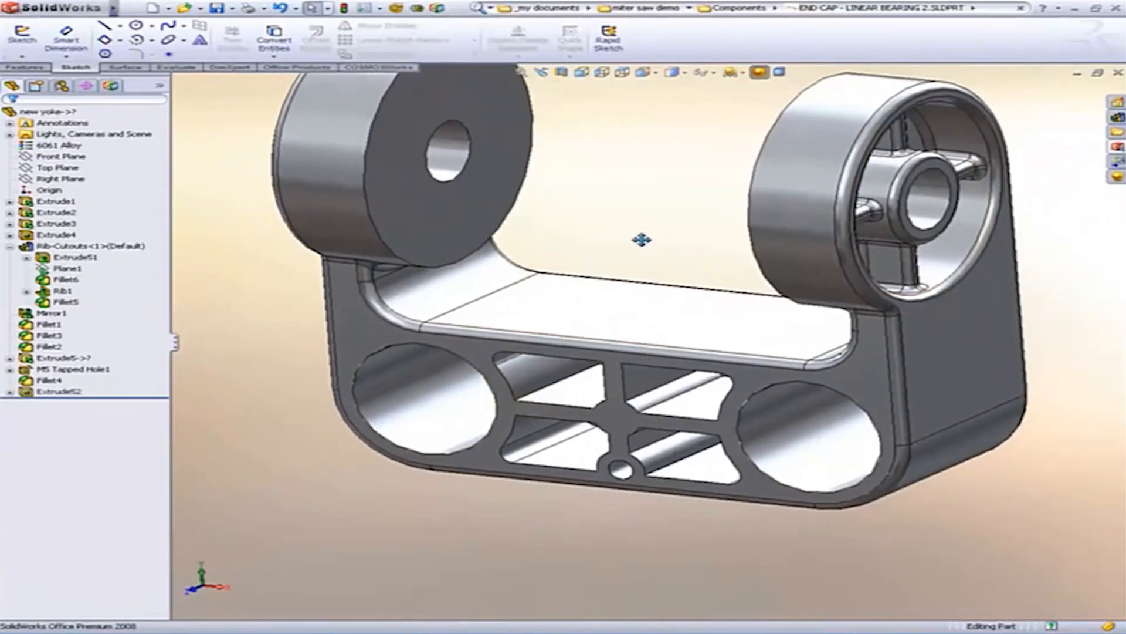
Fillet all edges of the crossbar pocket cut with a 1 mm radius, excluding the edge of the small tapped hole
middle_drag(636, 352, 759, 334)
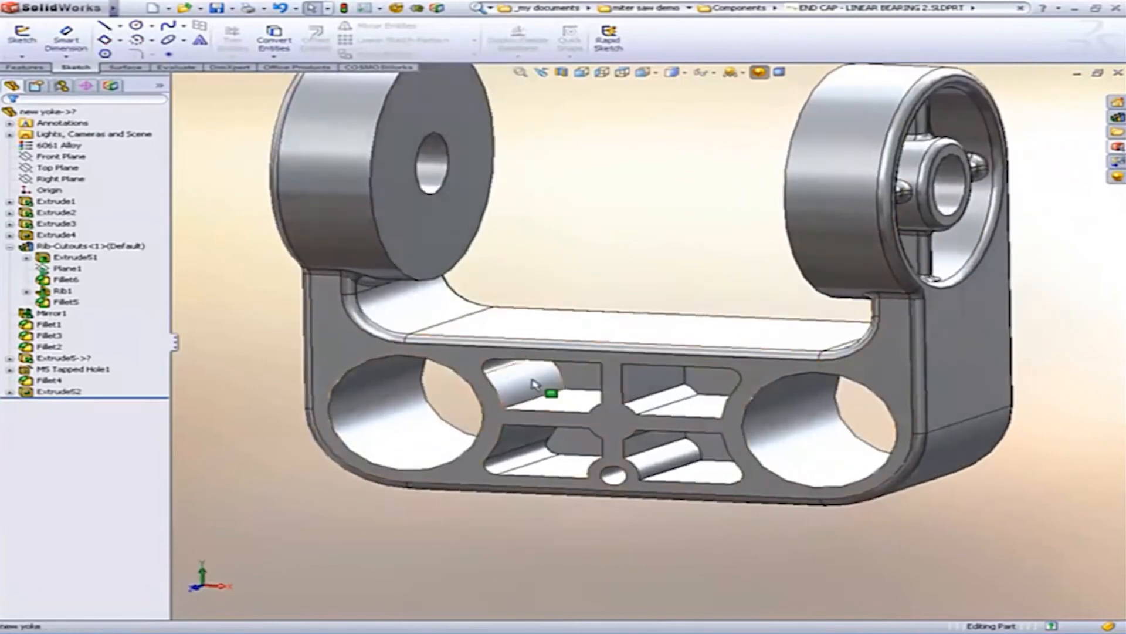
scroll(566, 377, down, 2)
scroll(578, 393, down, 2)
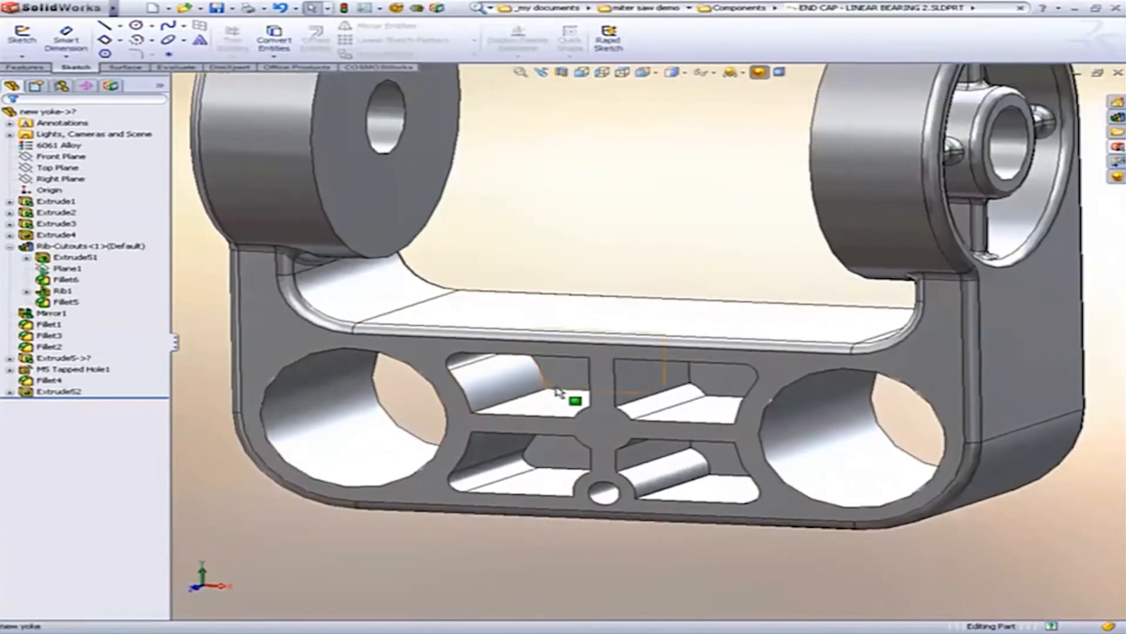
key(s)
click(569, 410)
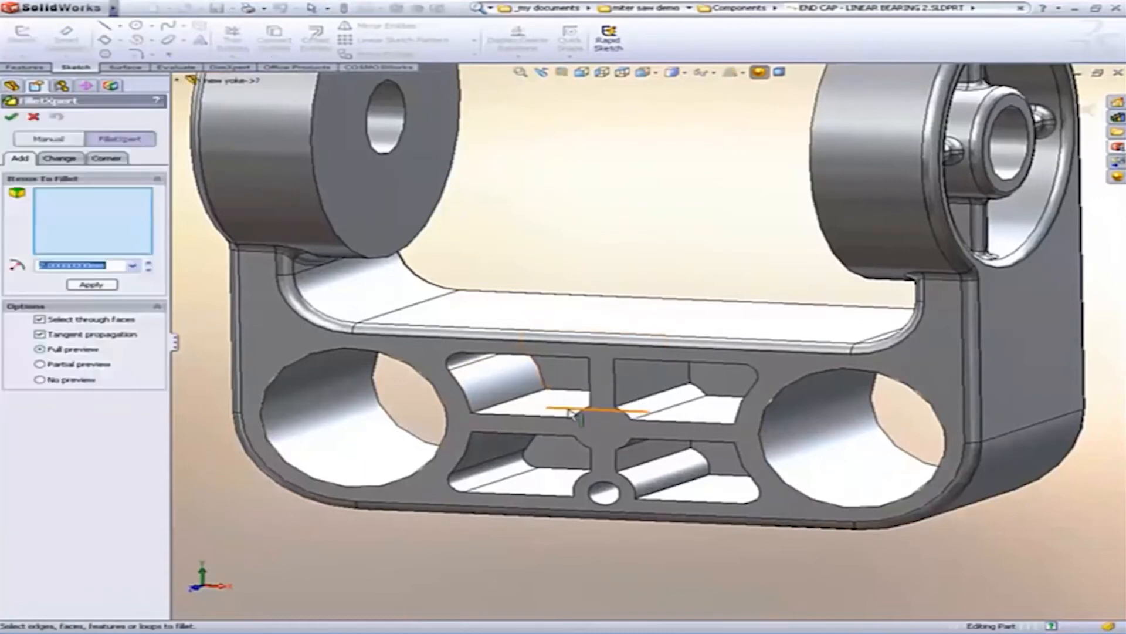
text(1)
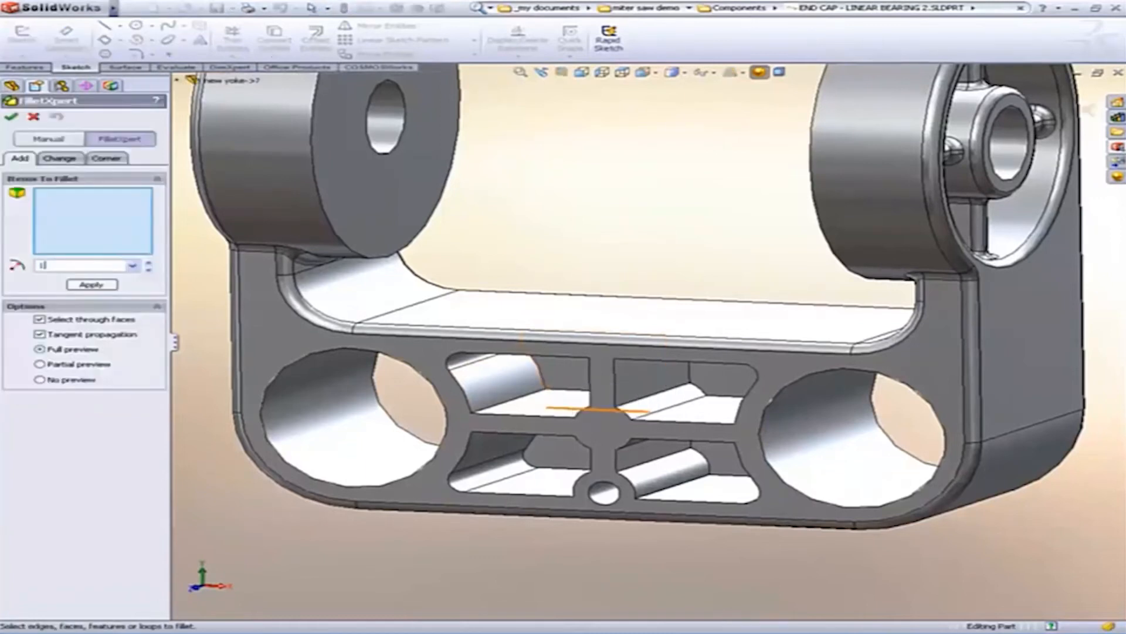
click(542, 374)
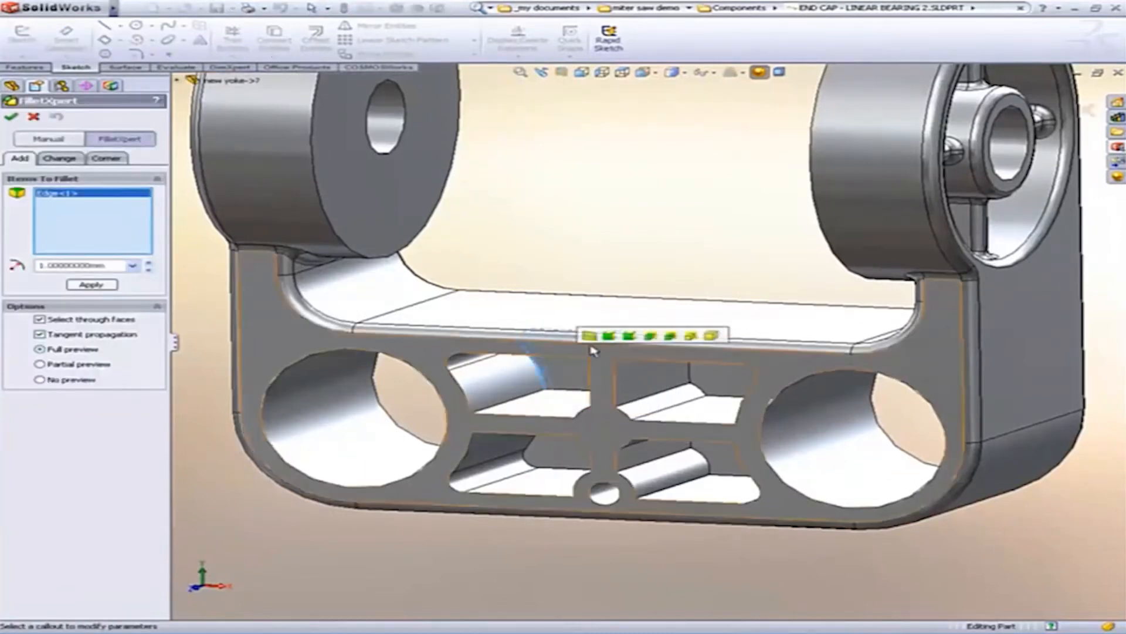
click(672, 337)
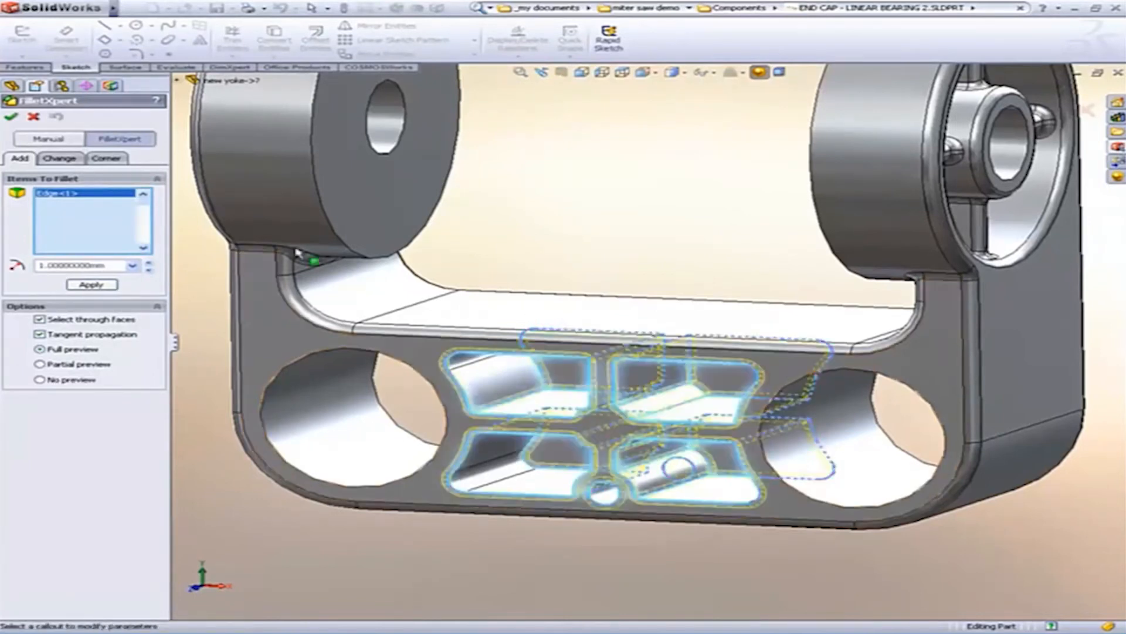
drag(148, 210, 147, 247)
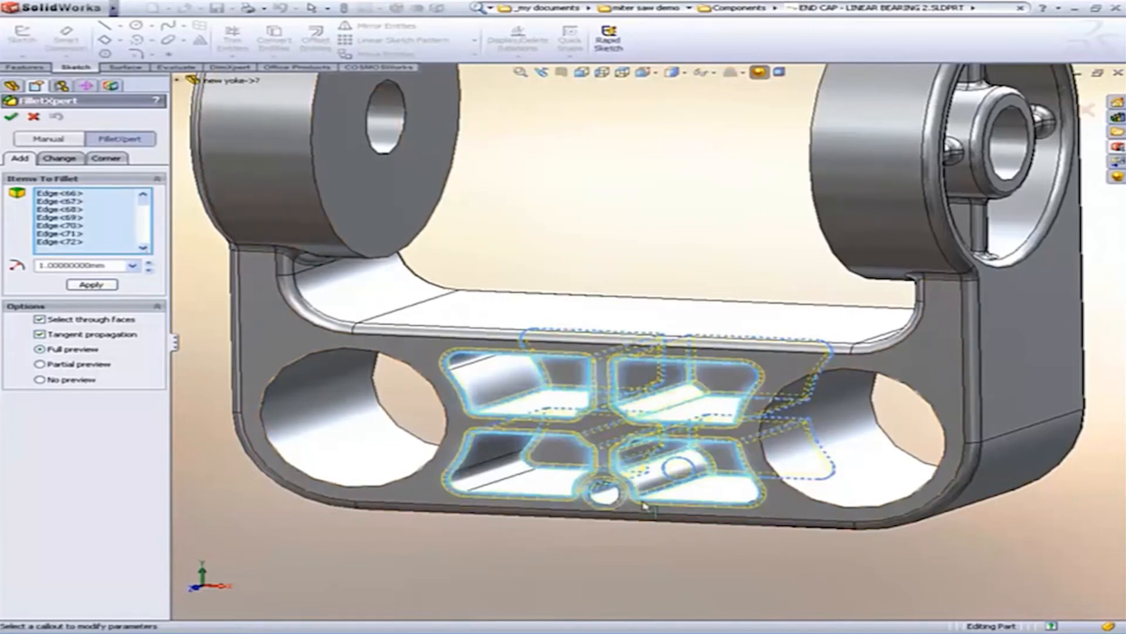
click(619, 495)
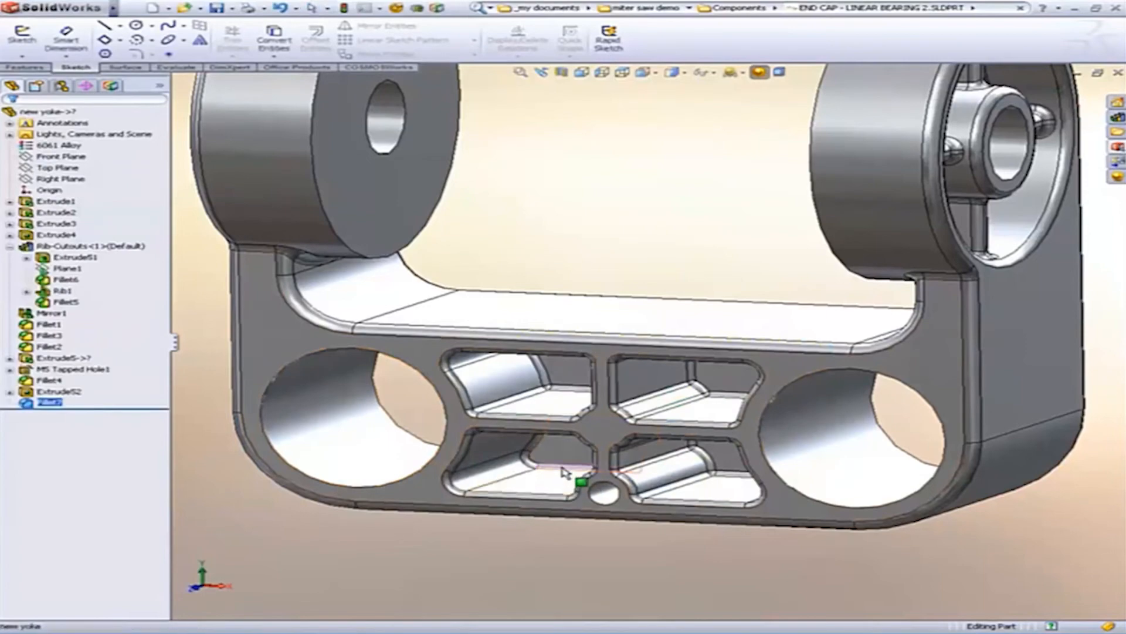
middle_drag(581, 483, 540, 471)
key(z)
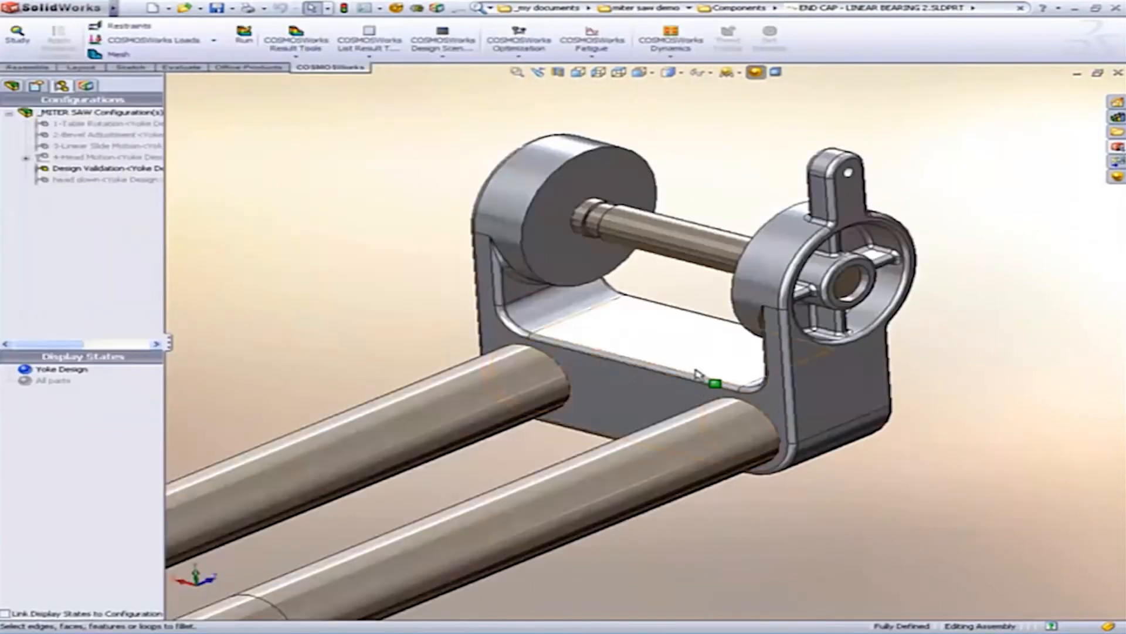
Switch to the MITER SAW assembly and remesh and run Study 1 with the updated yoke
middle_drag(711, 381, 668, 368)
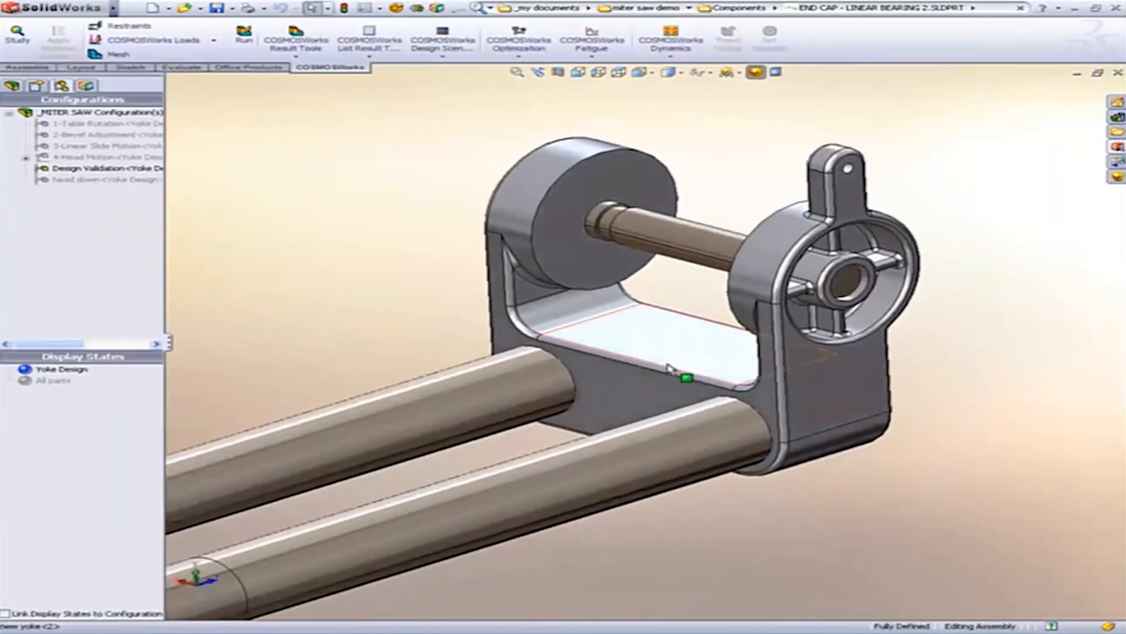
click(94, 112)
click(86, 85)
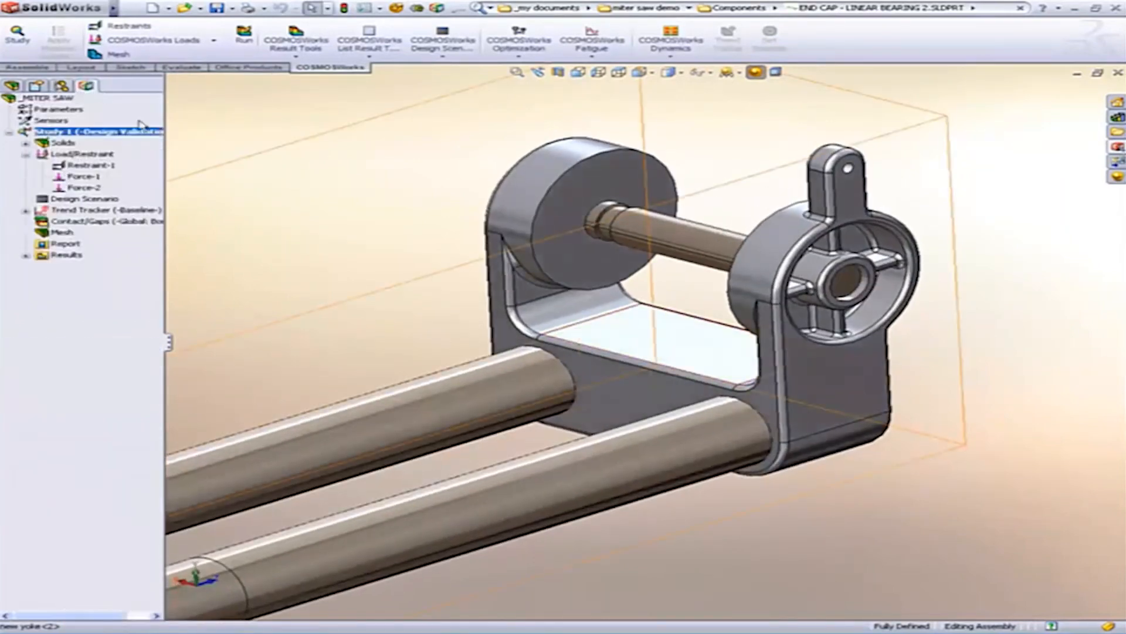
right_click(54, 235)
click(100, 255)
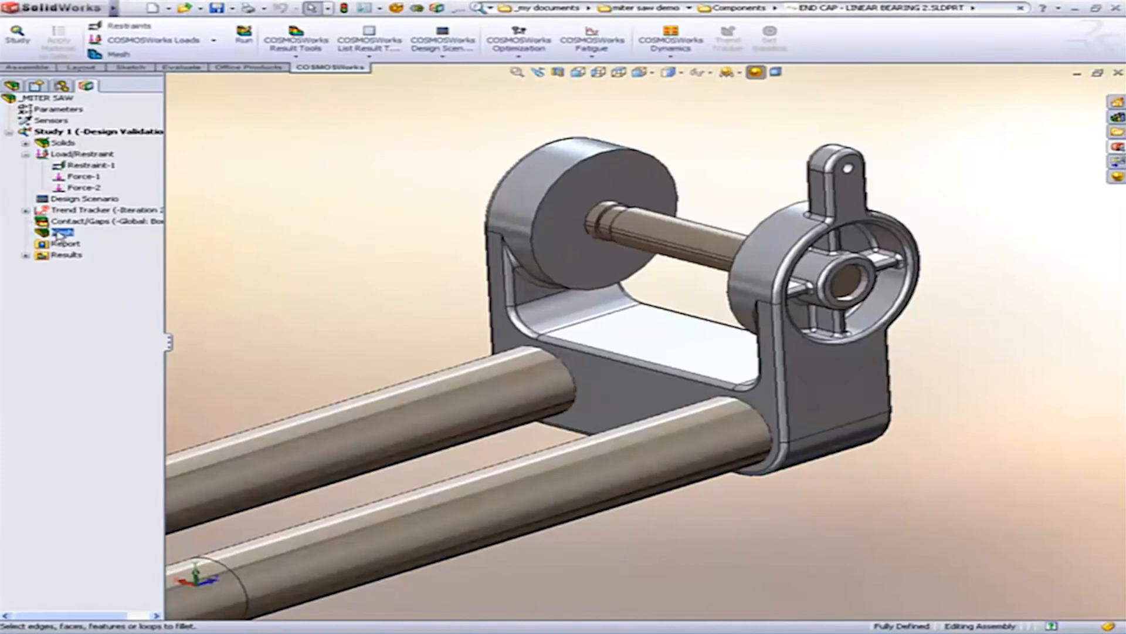
Display the Design Check1 plot from the study results to examine the yoke's factor of safety
click(26, 256)
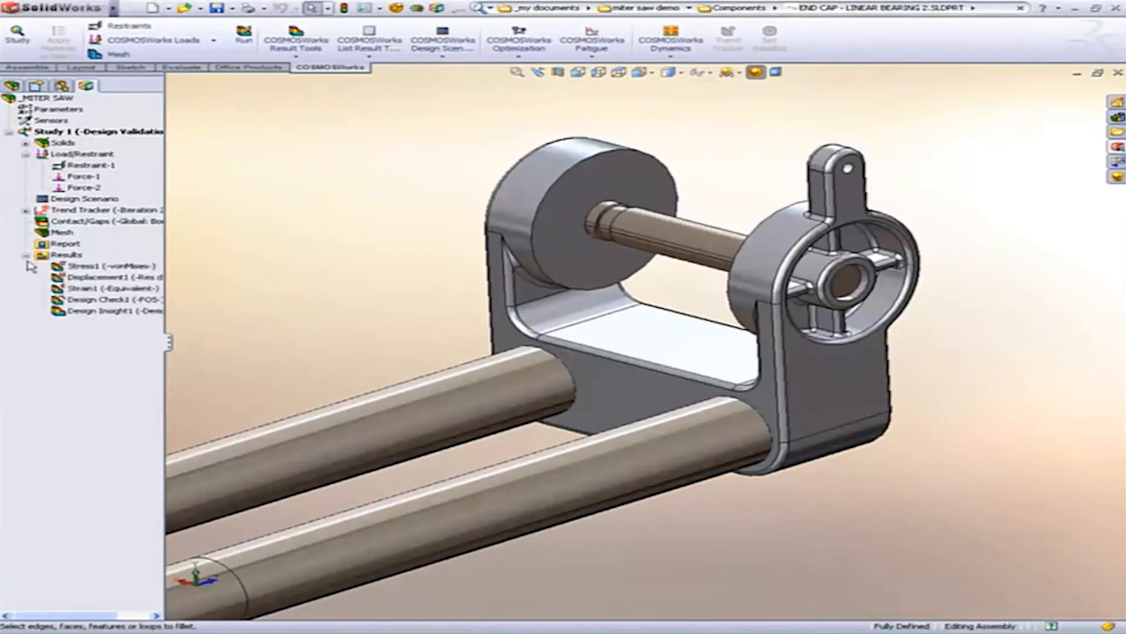
double_click(95, 303)
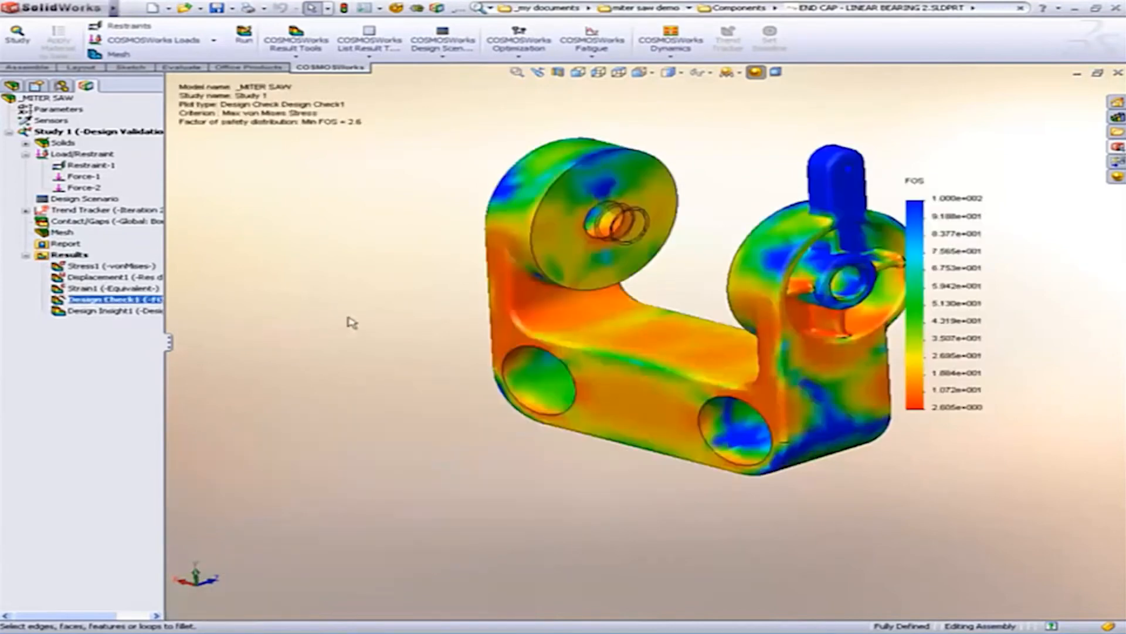
middle_drag(352, 322, 492, 355)
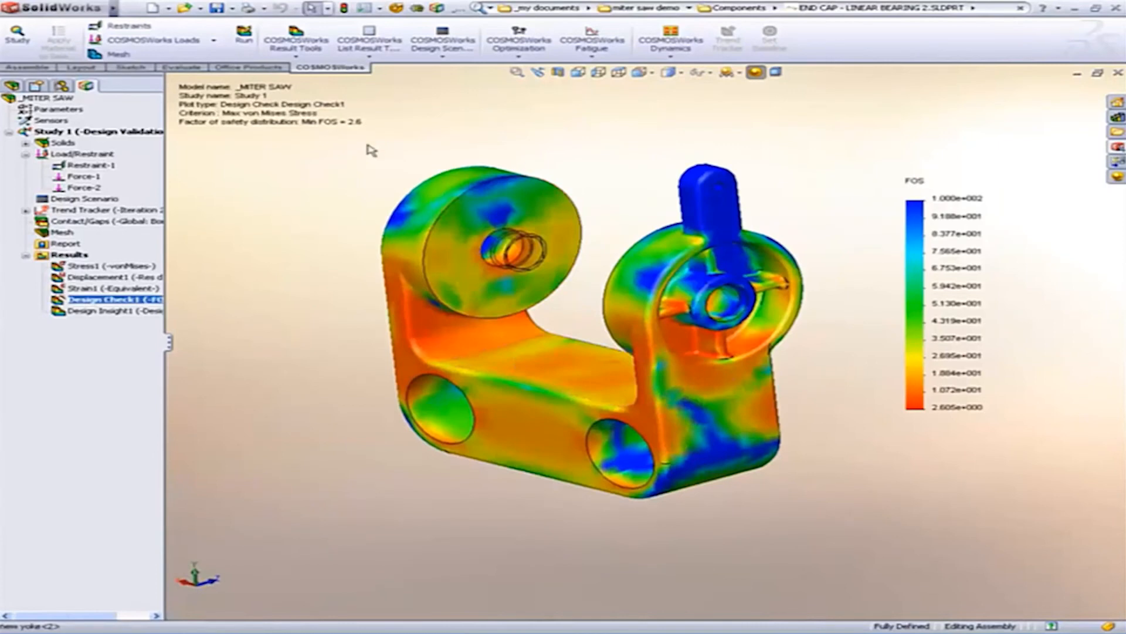
key(ctrl+Left)
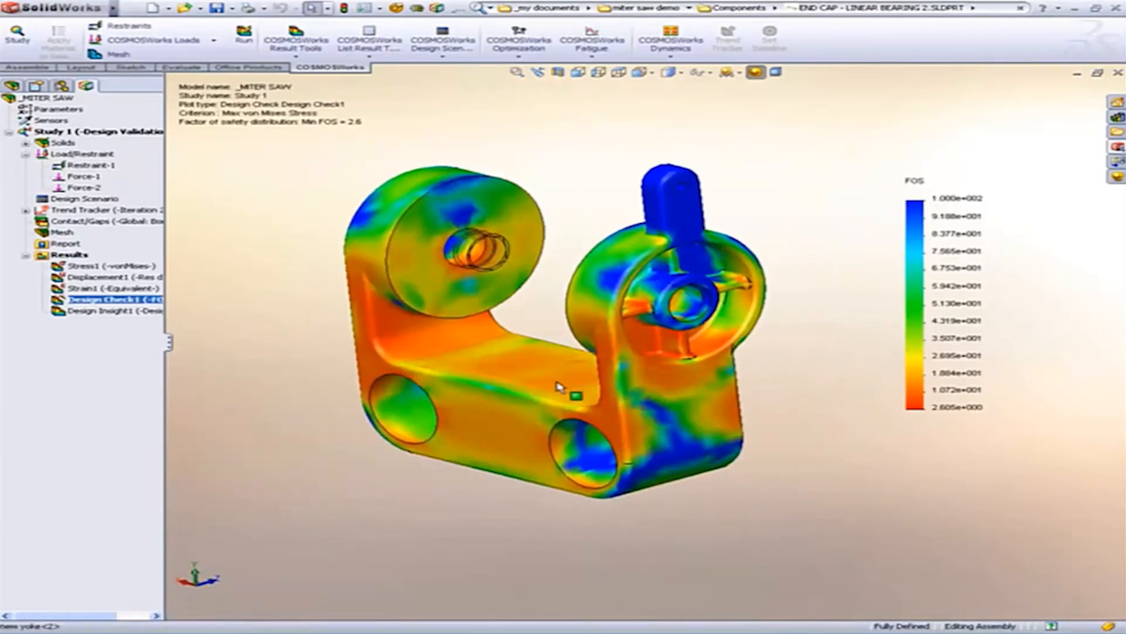
middle_drag(557, 386, 546, 375)
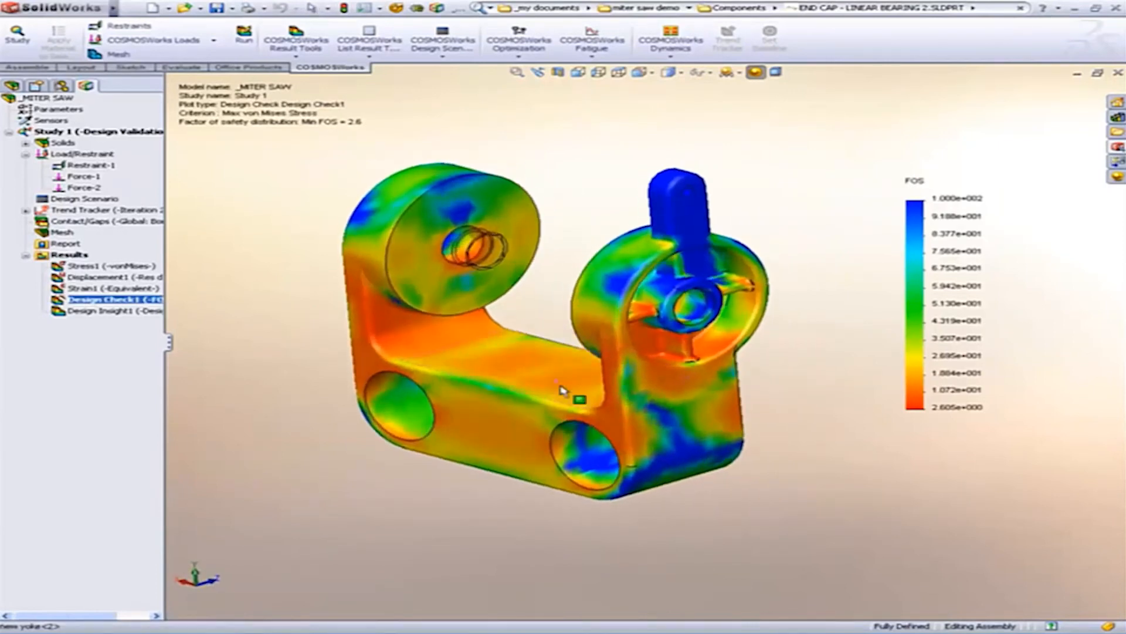
Show the Design Insight1 plot and lower its load level slightly, to about 26.5% element volume
right_click(119, 314)
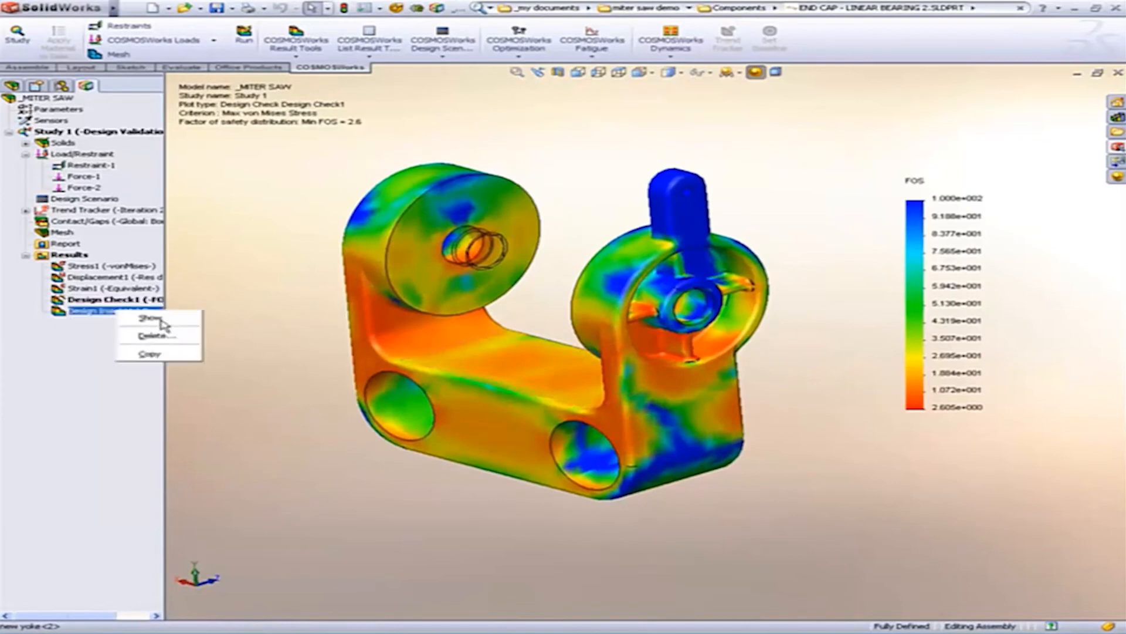
click(162, 320)
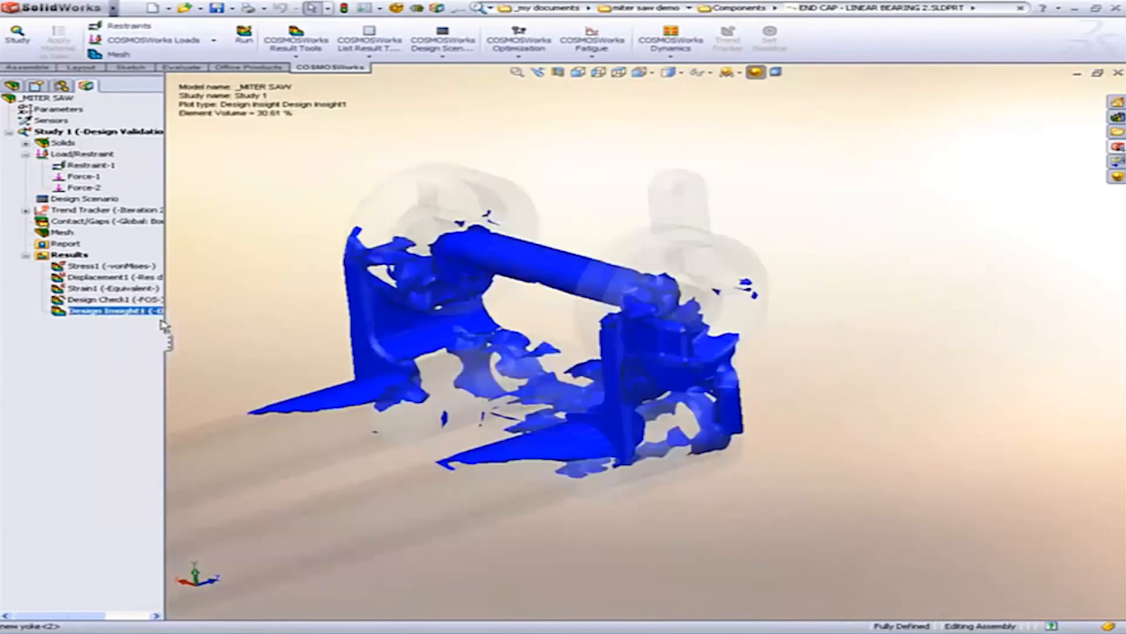
right_click(124, 318)
click(138, 336)
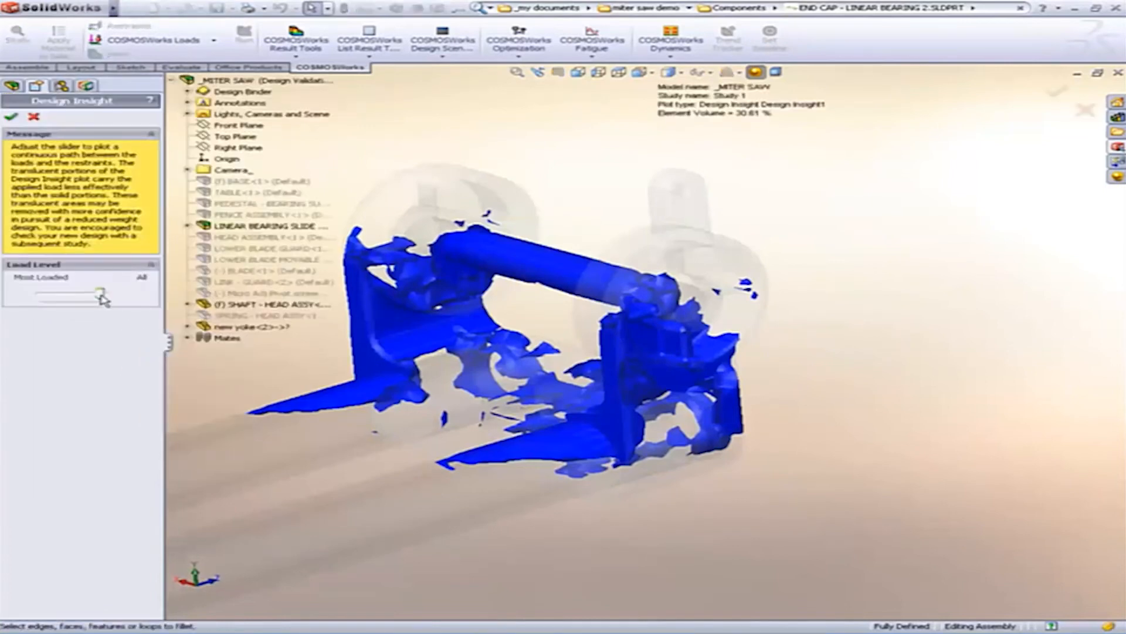
drag(103, 299, 100, 298)
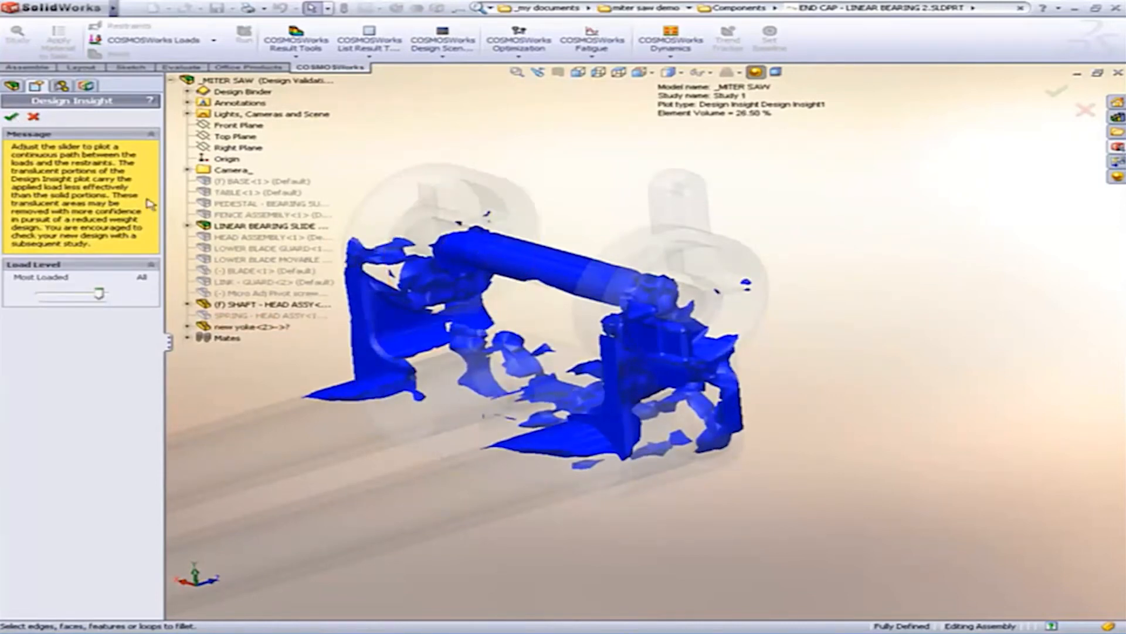
key(Return)
Set the thickness of the yoke's upright arm, dimension D1 of Extrude3, to 15 mm
middle_drag(389, 319, 437, 279)
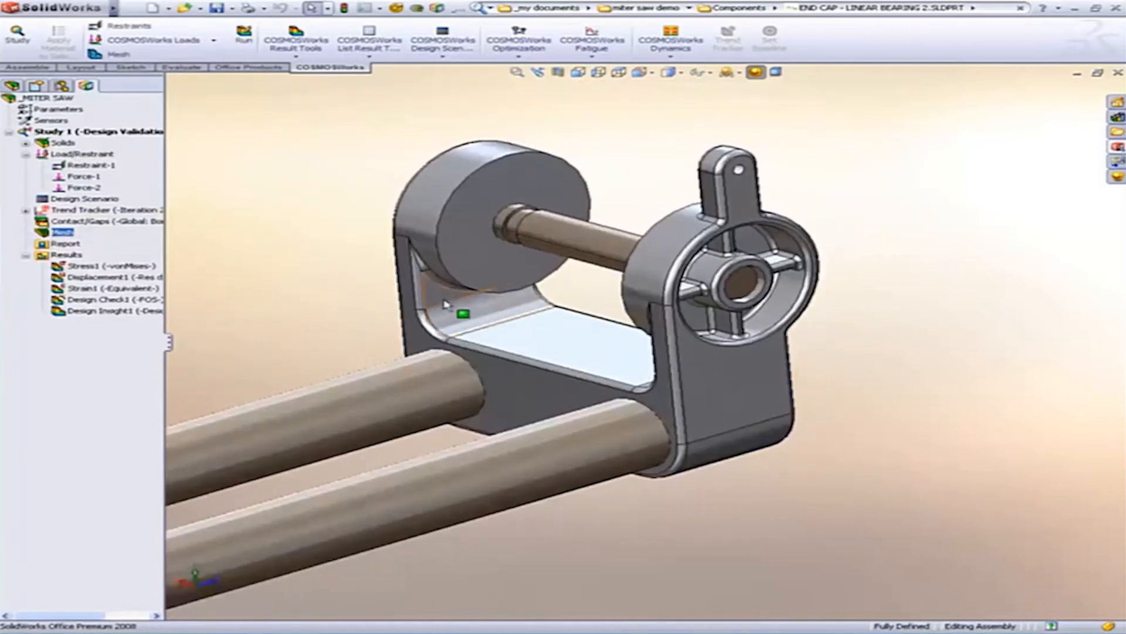
double_click(441, 300)
middle_drag(449, 259, 447, 279)
double_click(447, 228)
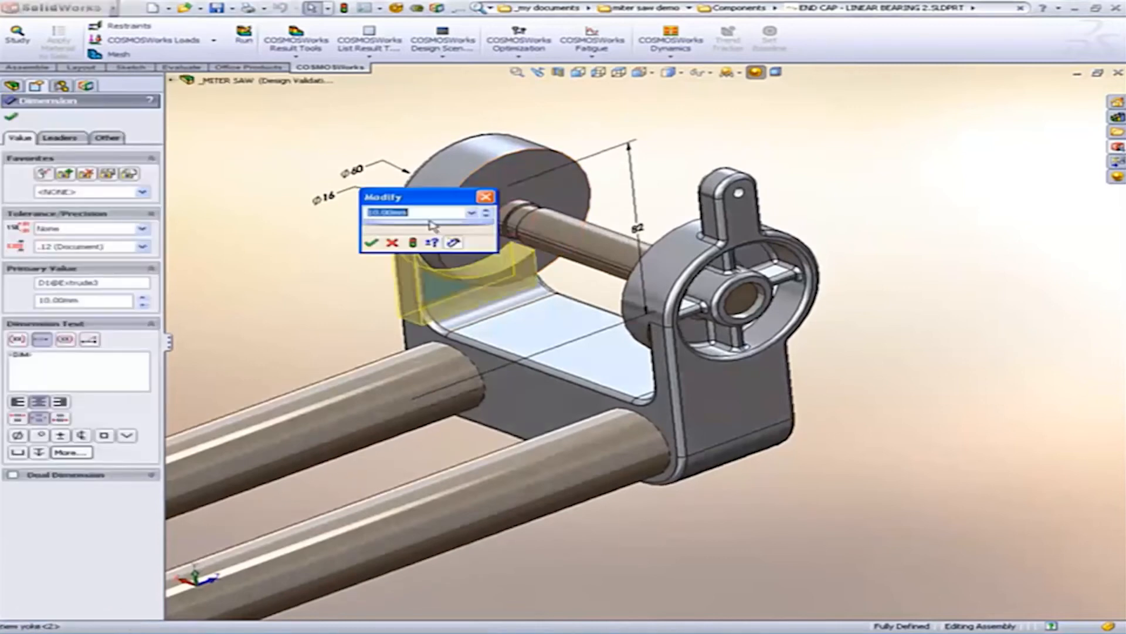
text(15)
key(Return)
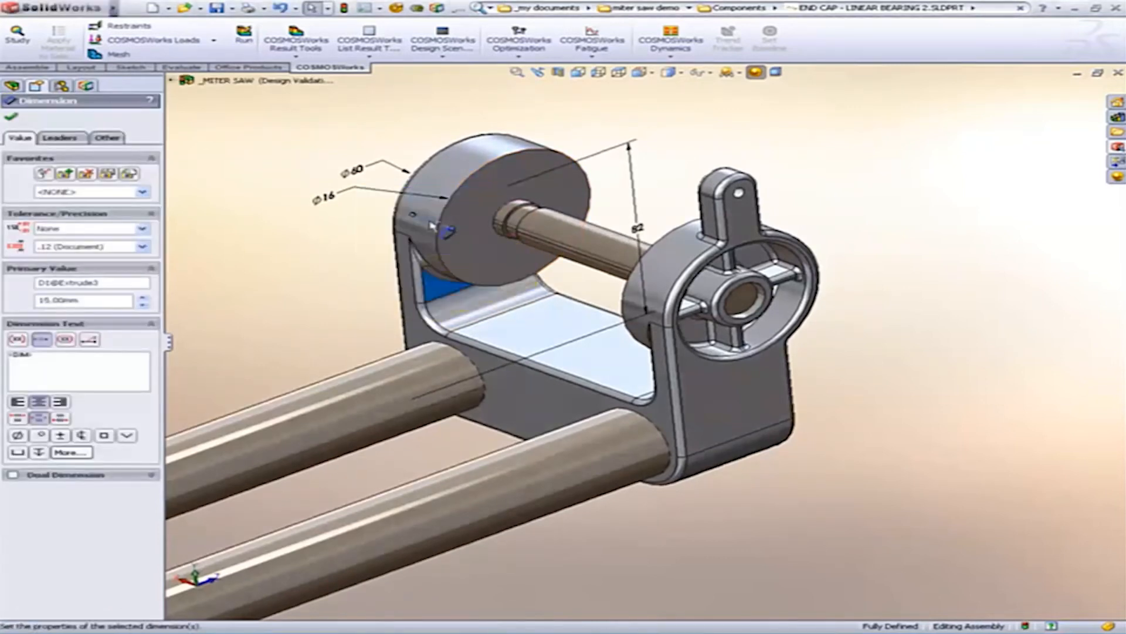
Set the radius of the yoke's inner corner fillets (Fillet3) to 15 mm and rebuild the assembly
double_click(462, 315)
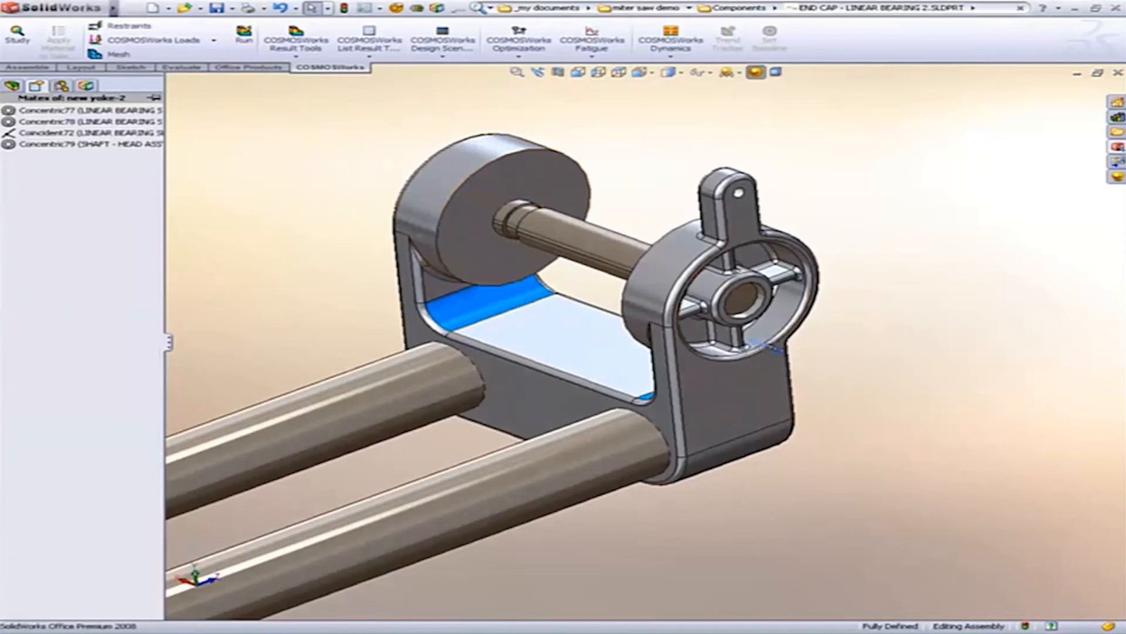
double_click(758, 345)
key(Return)
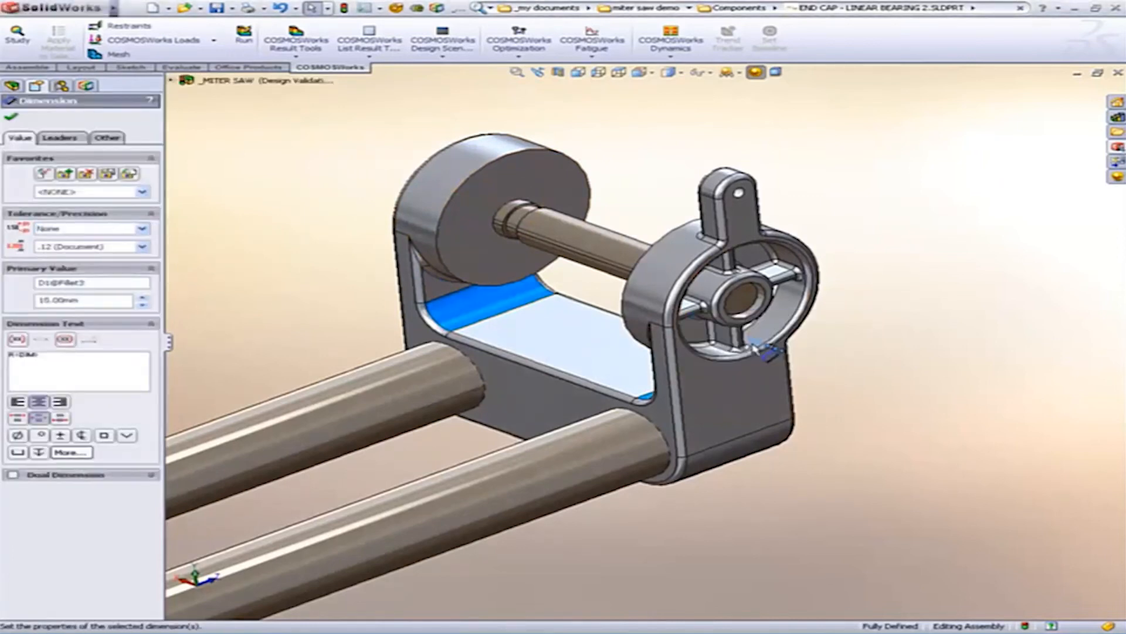
click(343, 8)
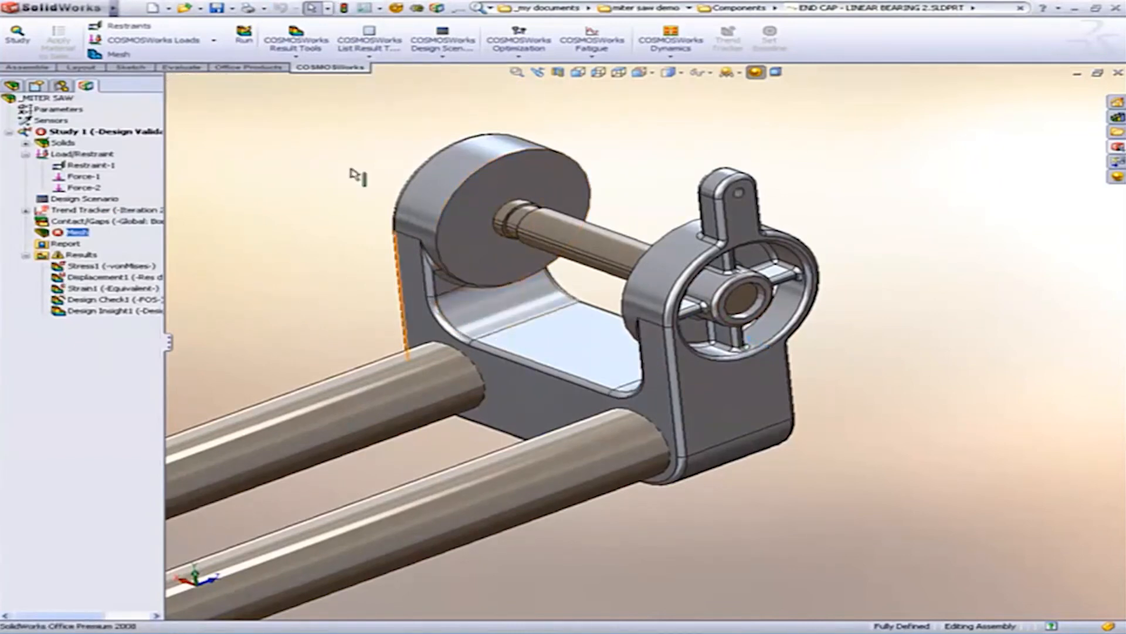
Rerun Study 1 on the thickened yoke and display its Design Check1 factor of safety plot
click(245, 38)
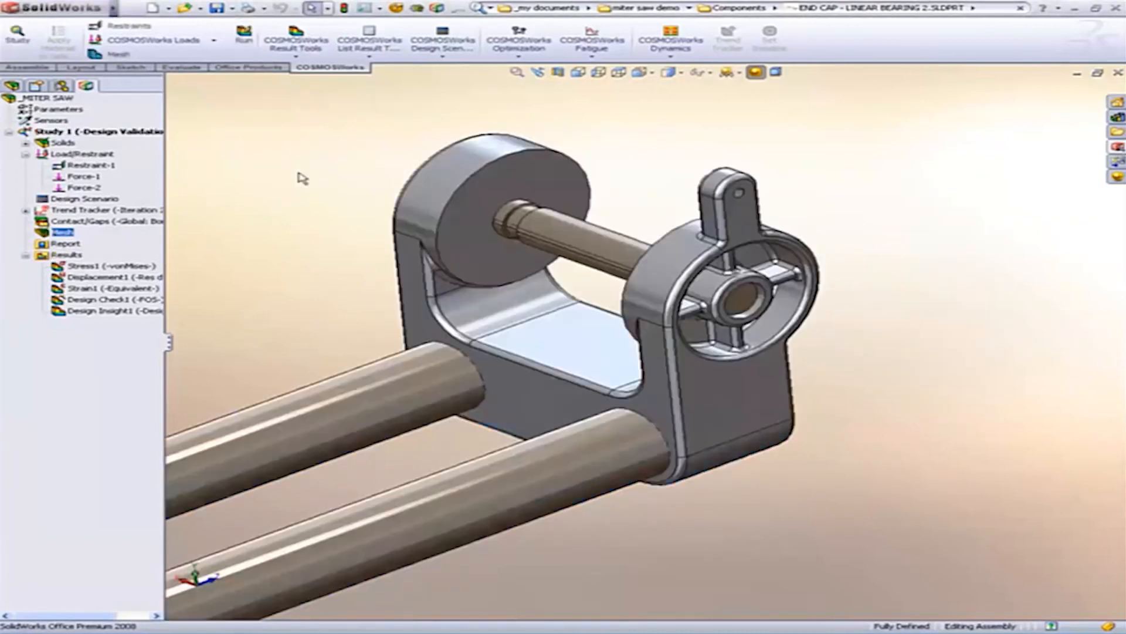
ctrl+middle_drag(317, 260, 351, 258)
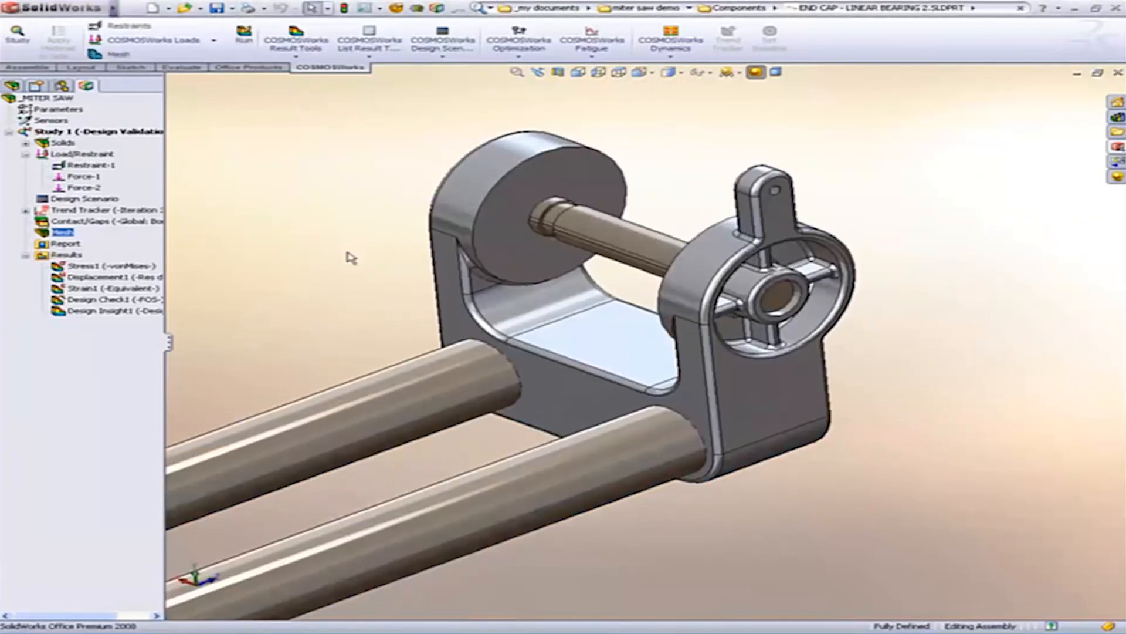
click(118, 301)
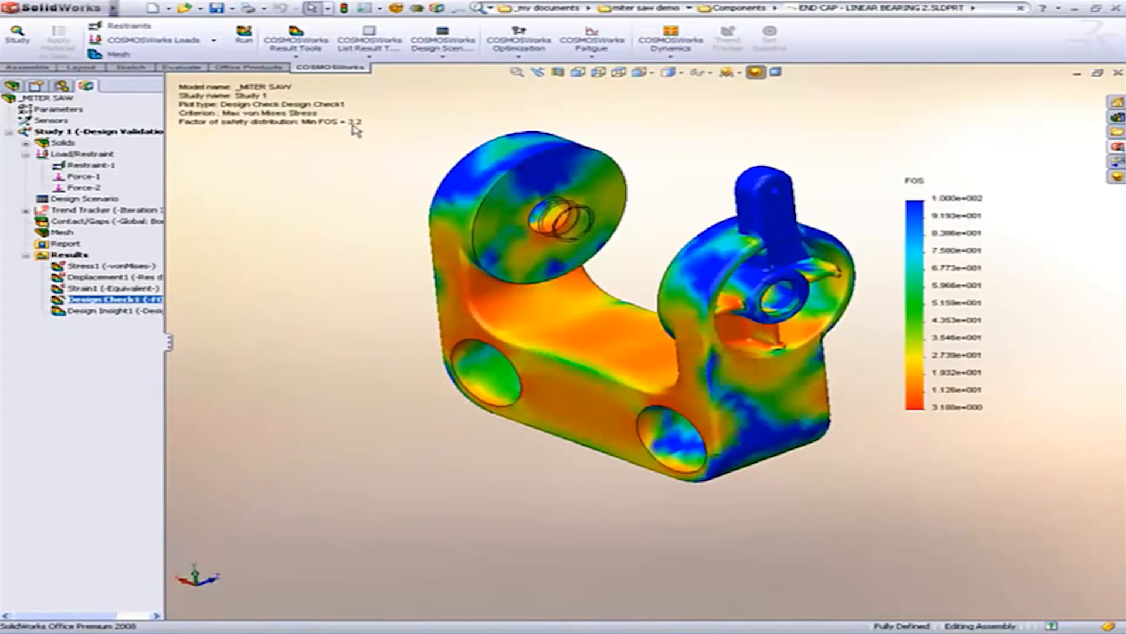
middle_drag(369, 204, 332, 197)
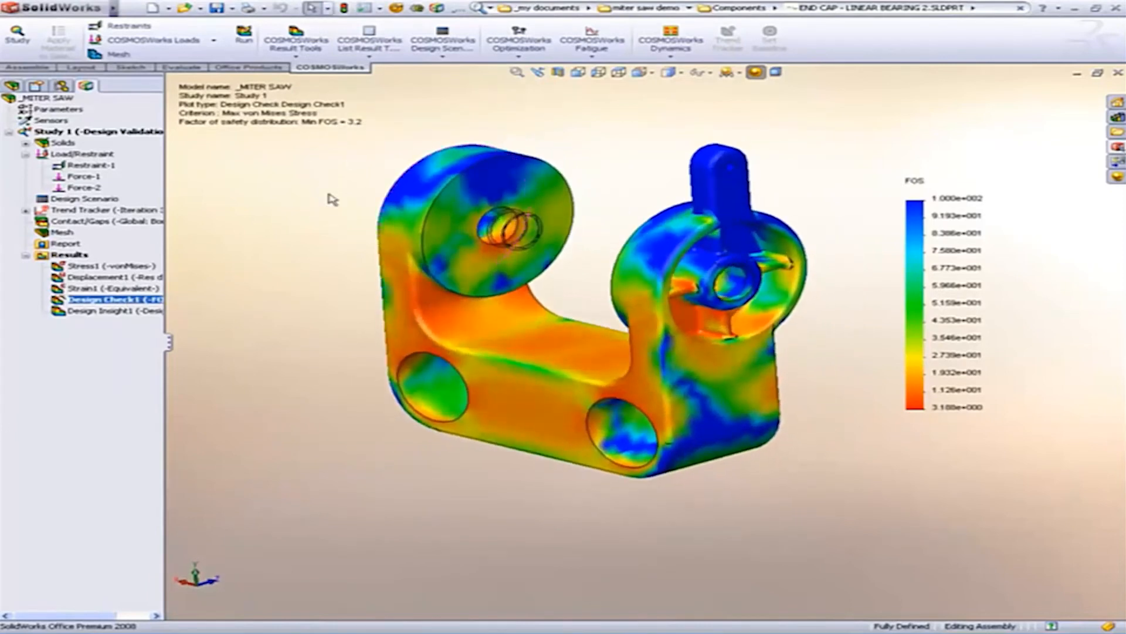
middle_drag(332, 199, 285, 221)
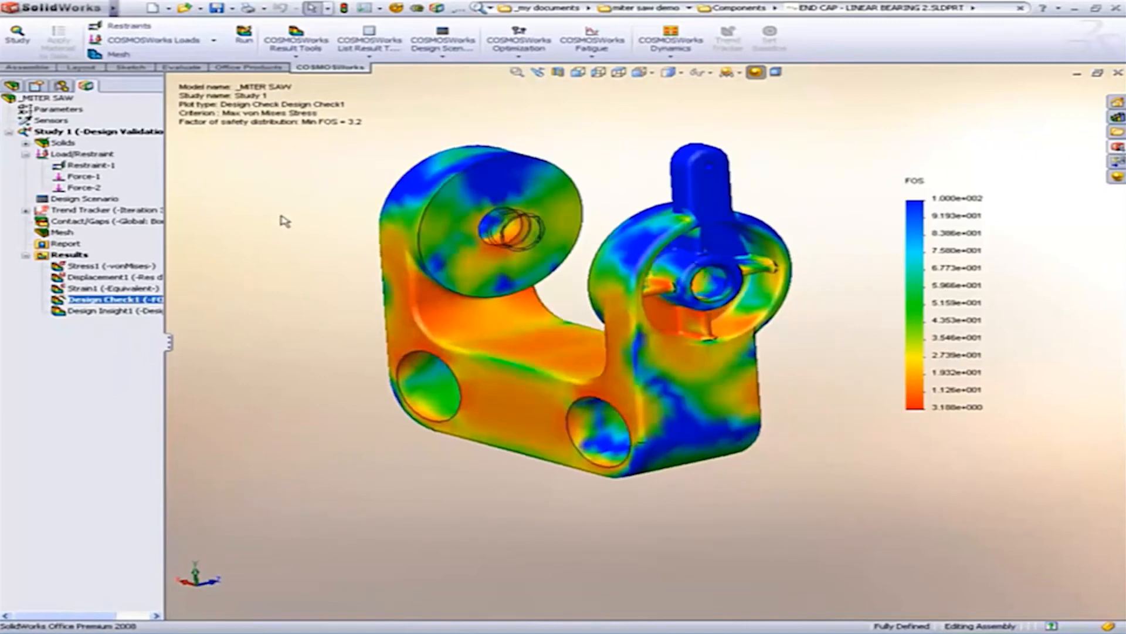
Examine the Trend Tracker's Total Weight graph across the design iterations, and close it
click(26, 210)
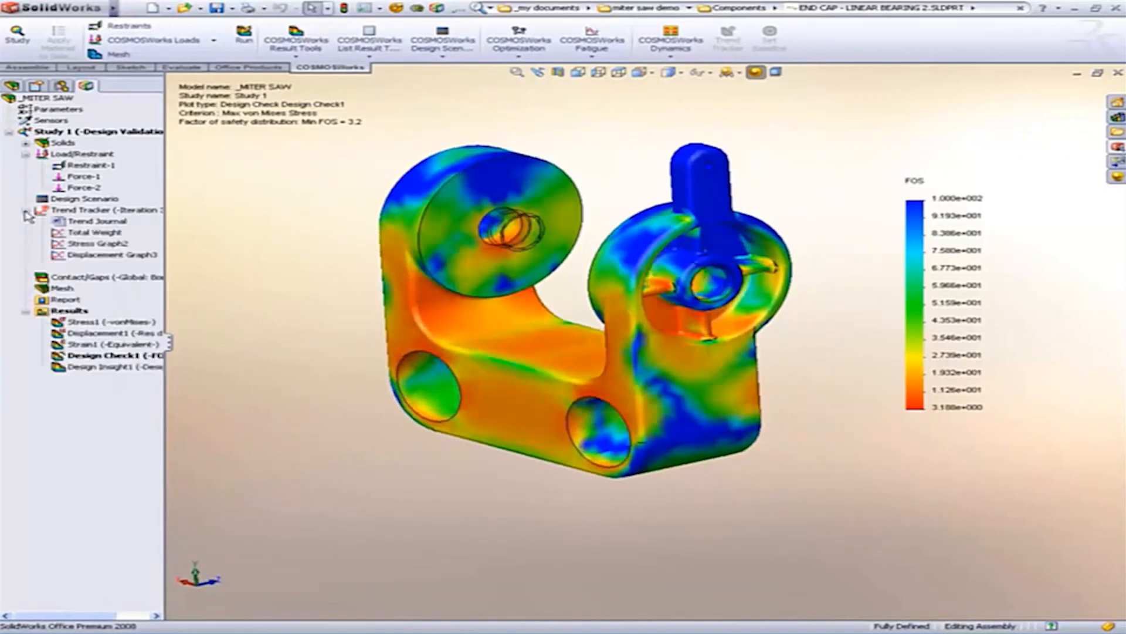
double_click(96, 236)
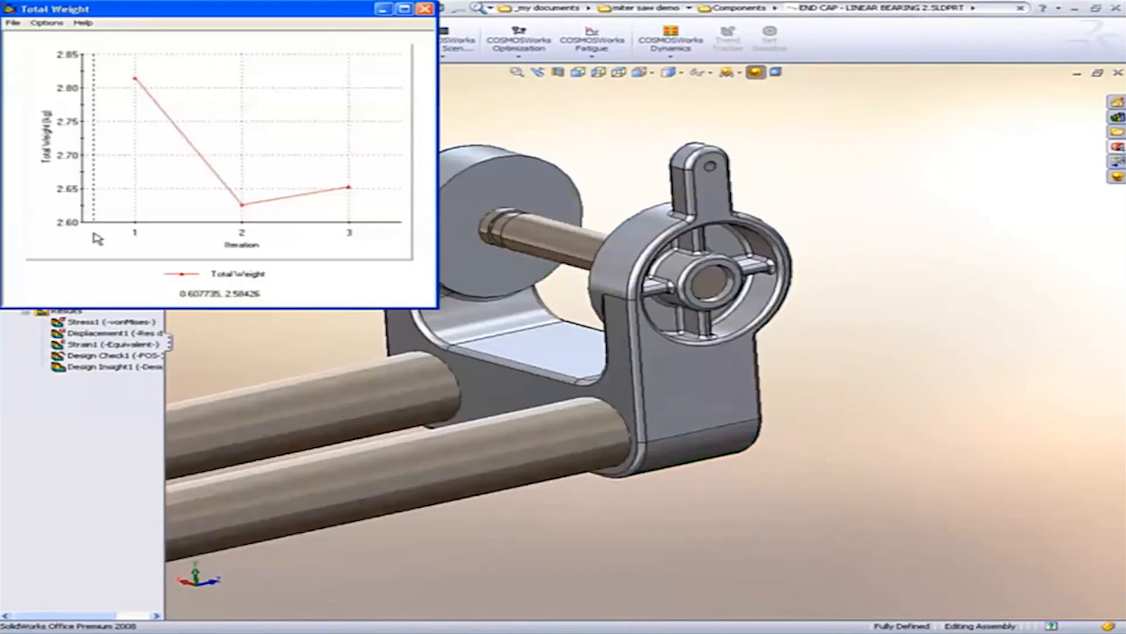
click(424, 9)
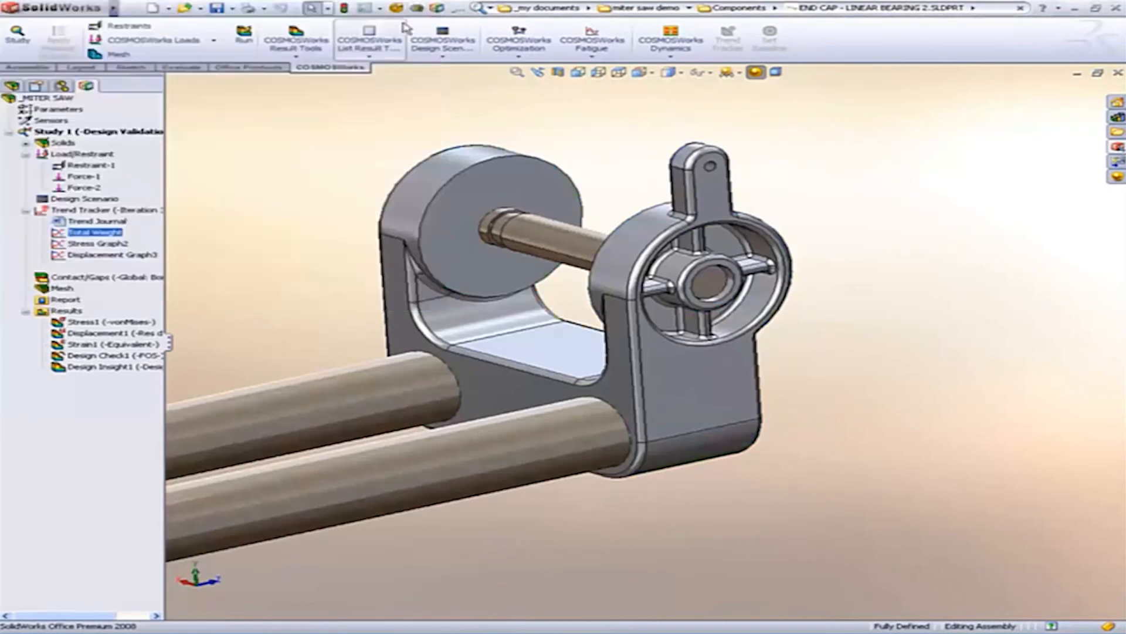
Examine the Trend Tracker's Stress Graph2 and Displacement Graph3 across the design iterations, closing each graph
double_click(96, 241)
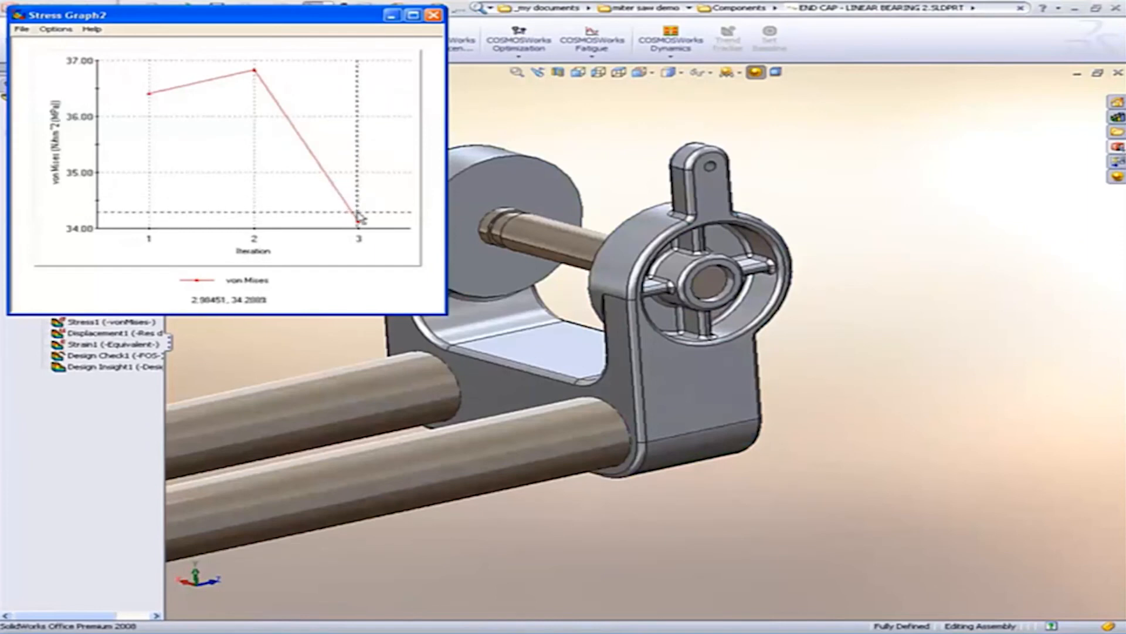
click(436, 18)
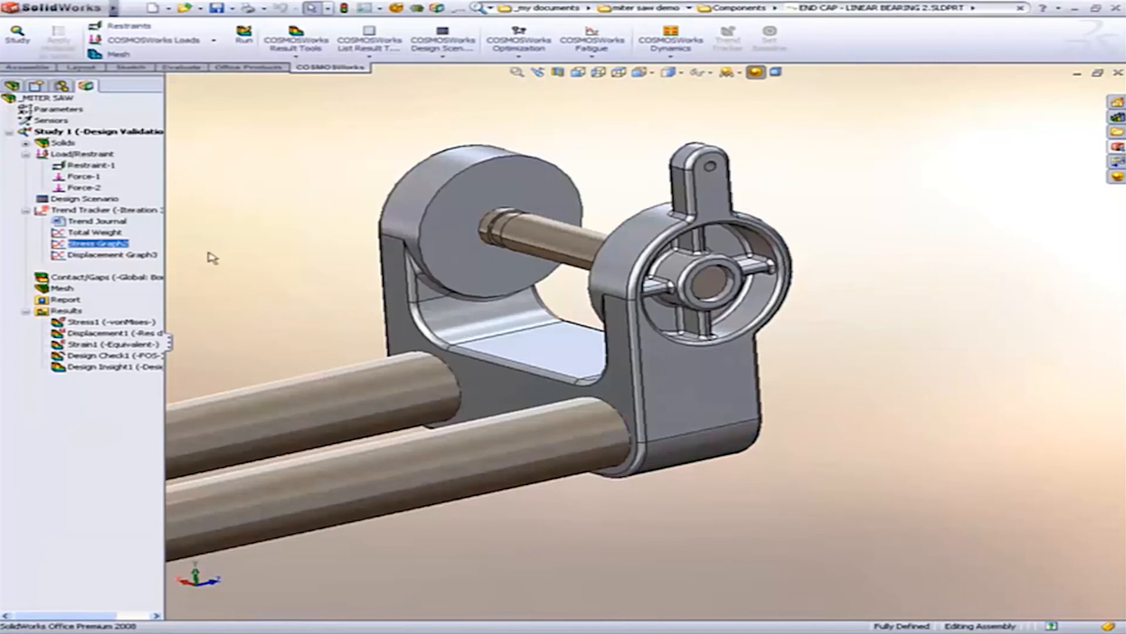
double_click(119, 254)
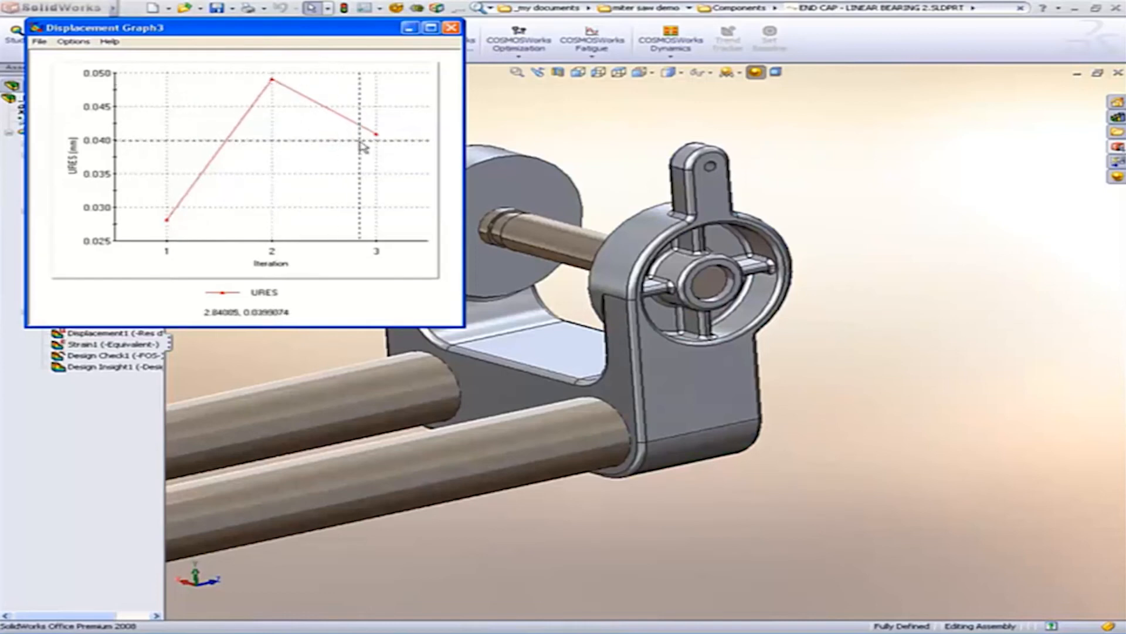
click(450, 28)
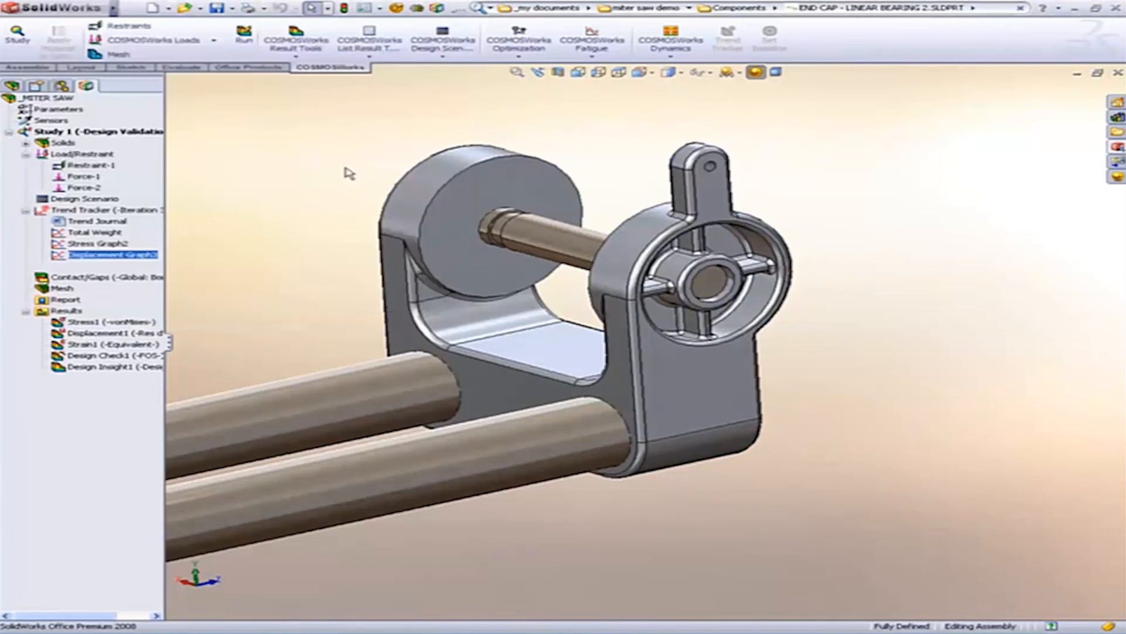
Unload the COSMOSWorks Designer add-in without saving the COSMOSWorks data
ctrl+middle_drag(349, 207, 390, 206)
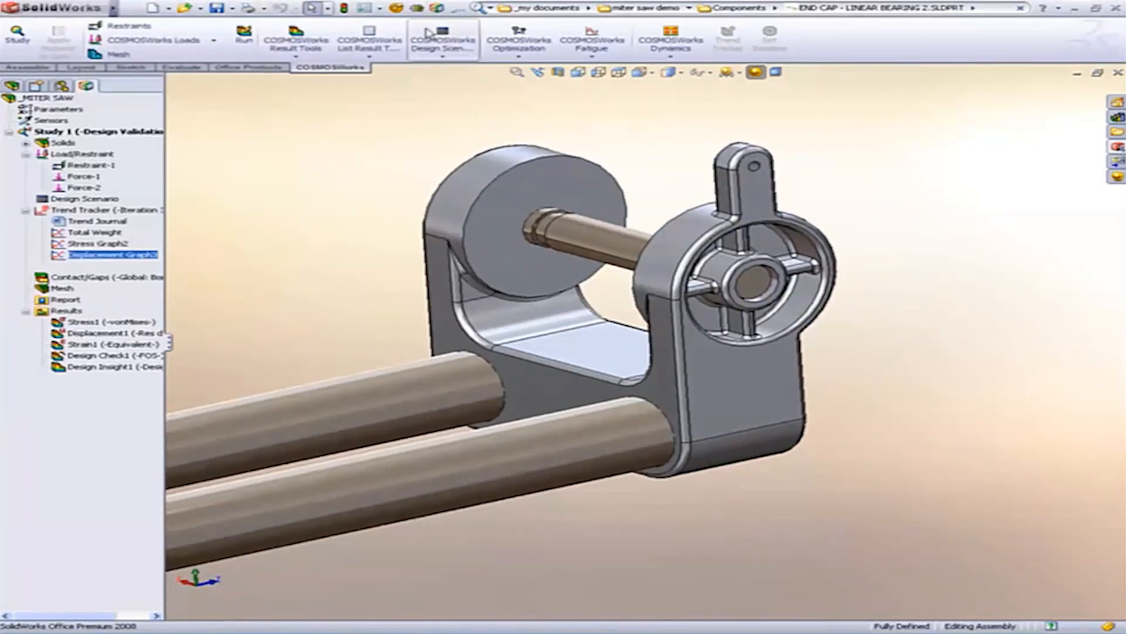
click(438, 8)
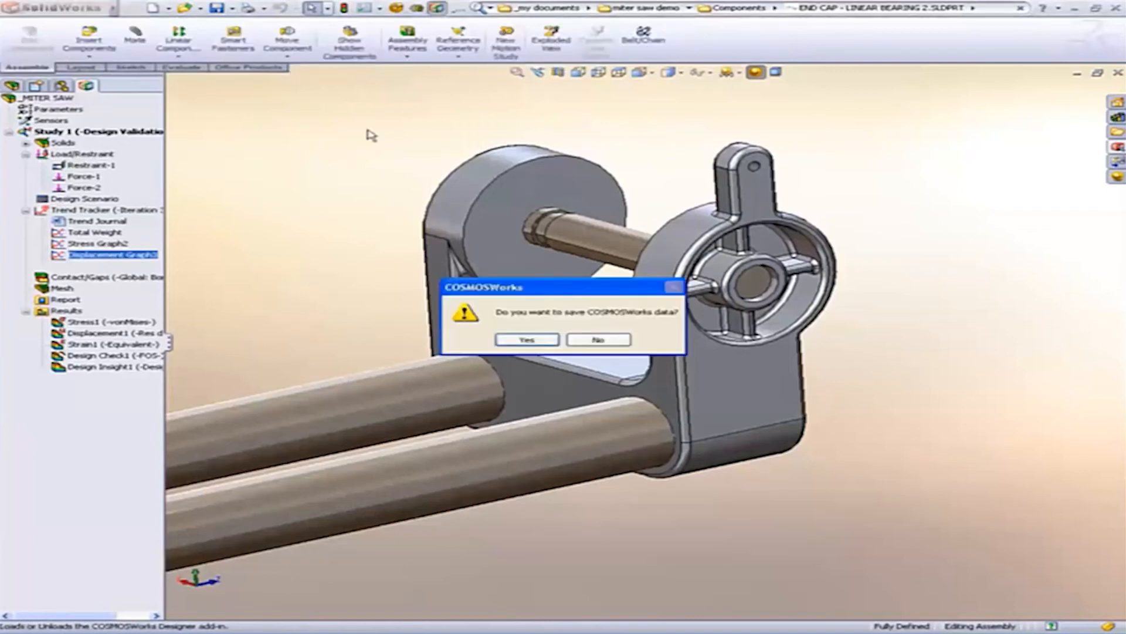
click(598, 340)
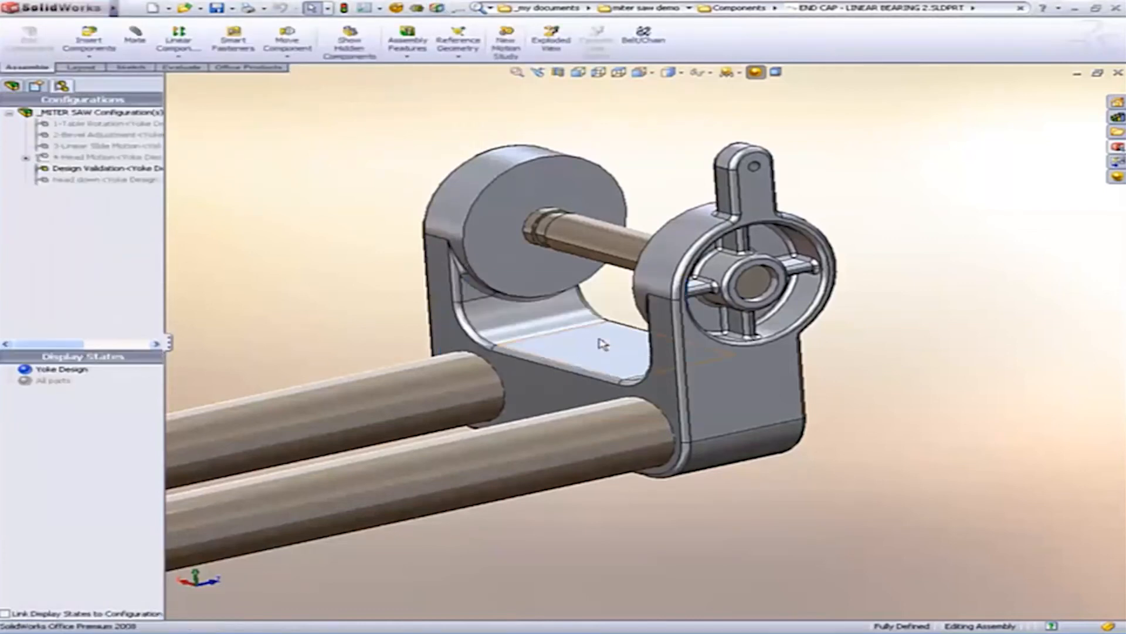
Activate the miter saw's 4-Head Motion configuration and the All parts display state to show the complete assembly
ctrl+middle_drag(348, 274, 492, 280)
scroll(396, 275, up, 1)
click(84, 159)
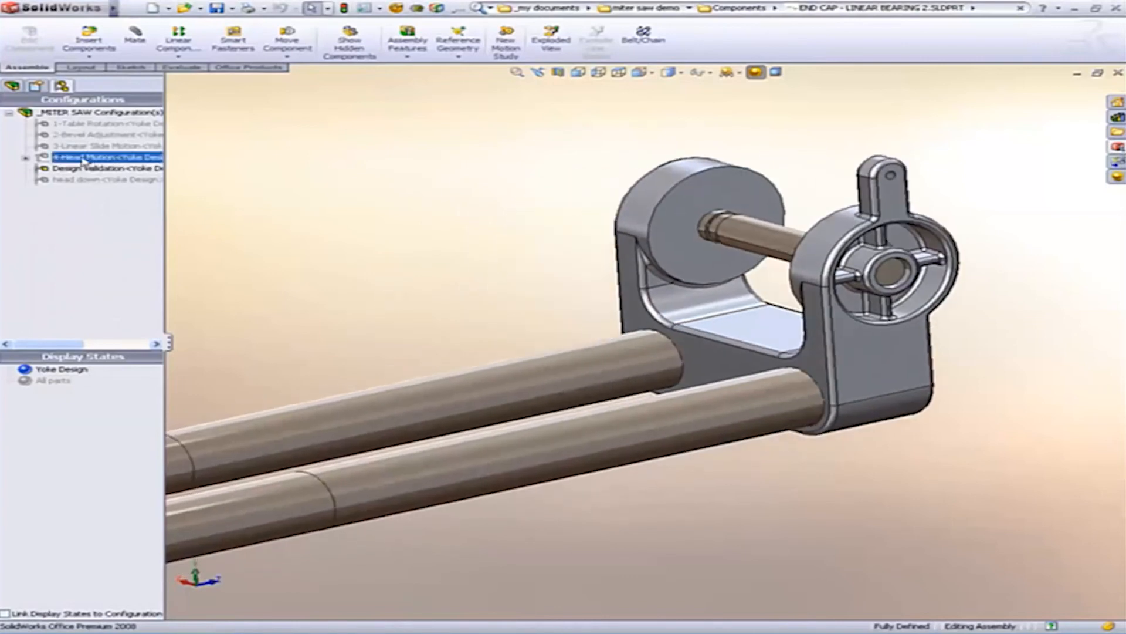
double_click(84, 160)
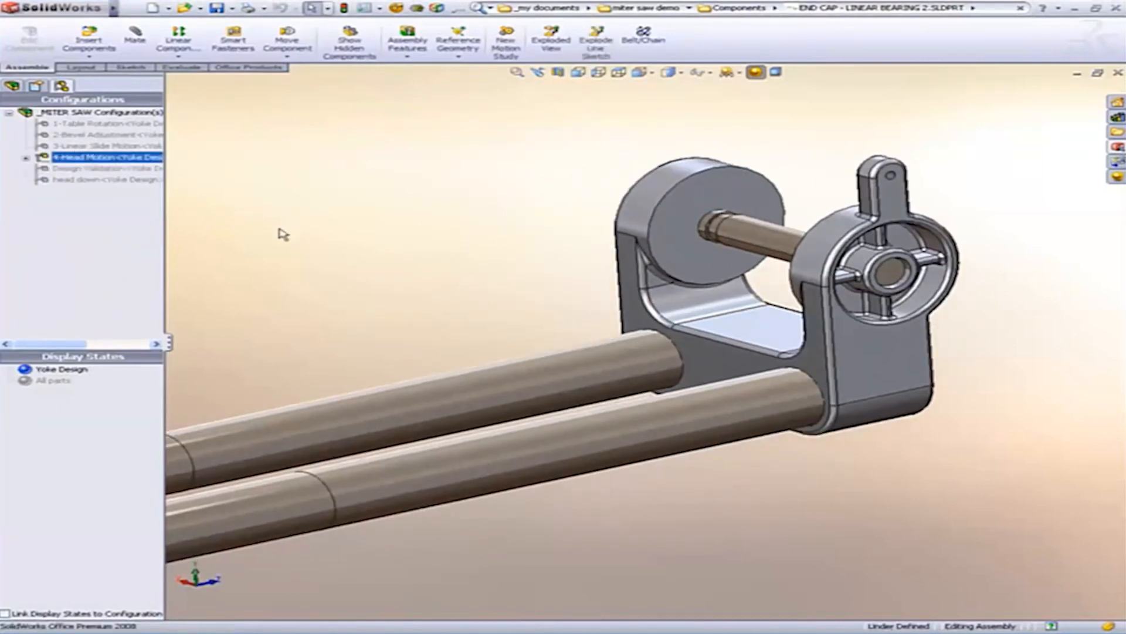
click(64, 376)
double_click(53, 381)
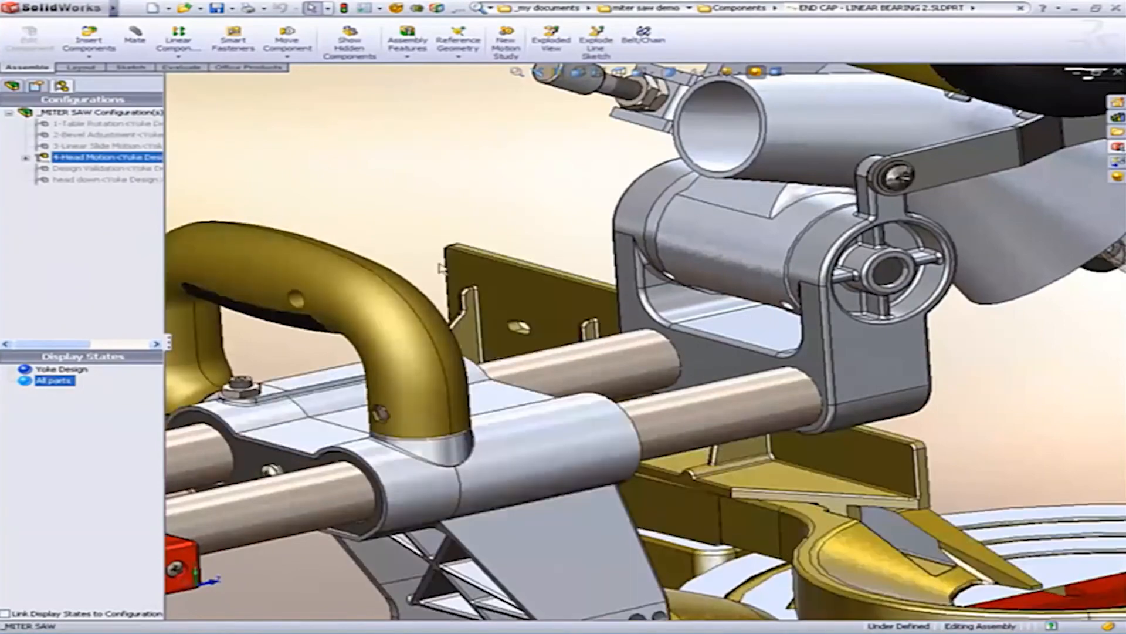
scroll(462, 230, up, 2)
scroll(463, 231, up, 1)
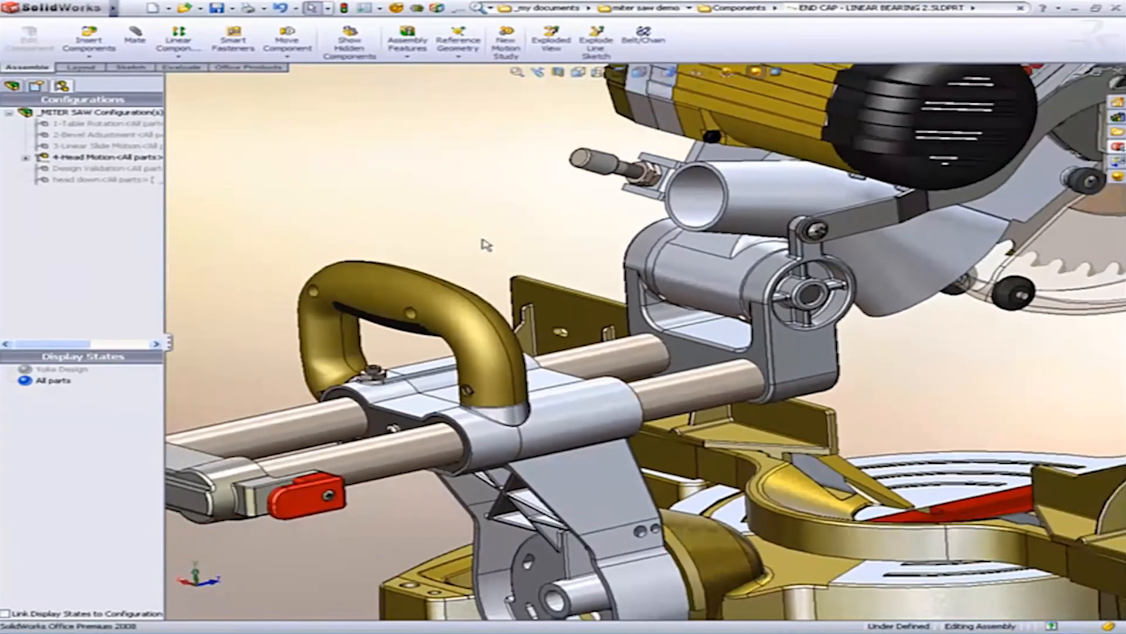
middle_drag(544, 222, 356, 239)
middle_drag(595, 266, 392, 187)
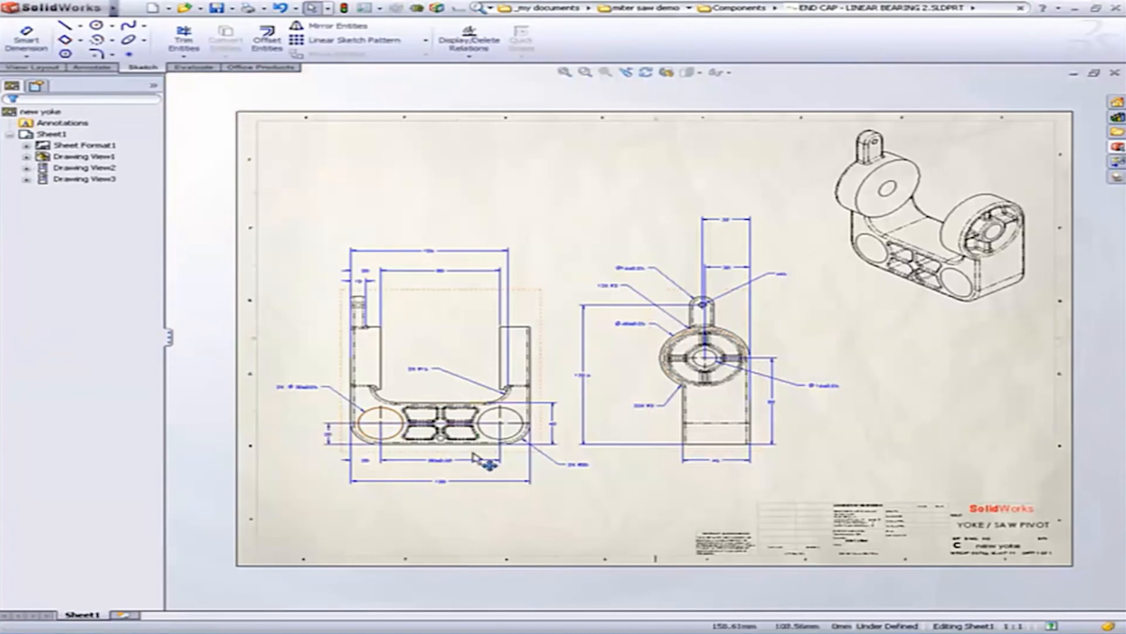
In the new yoke drawing, create a 2:1 circular detail view of the pocketed web and place it above the front view
scroll(472, 458, down, 2)
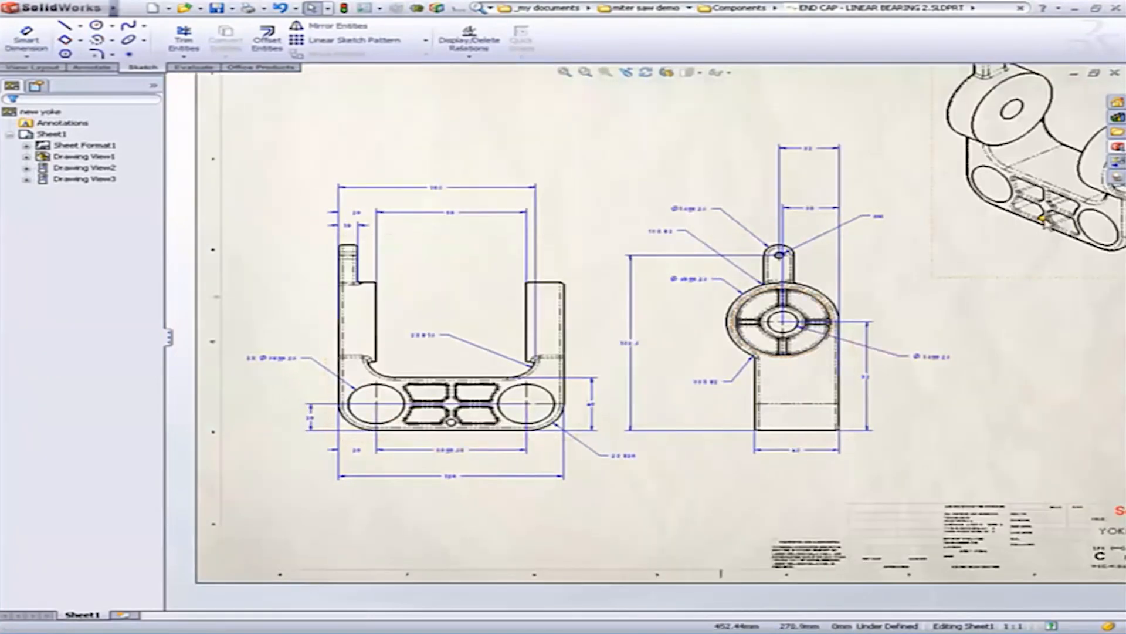
scroll(1043, 220, up, 2)
scroll(587, 359, down, 2)
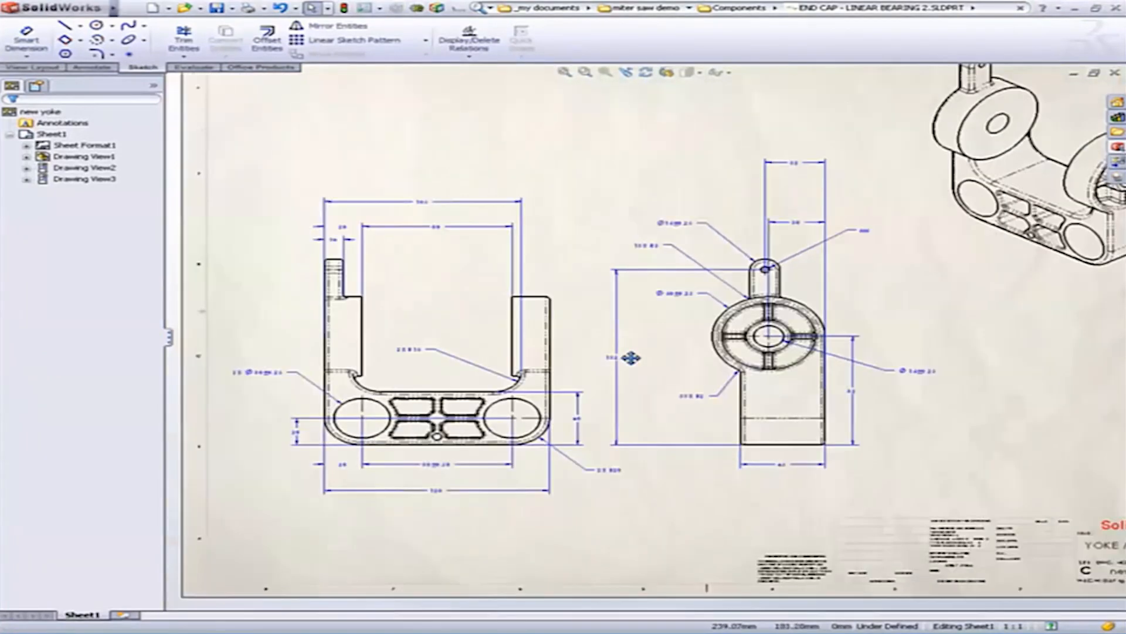
middle_drag(630, 358, 655, 423)
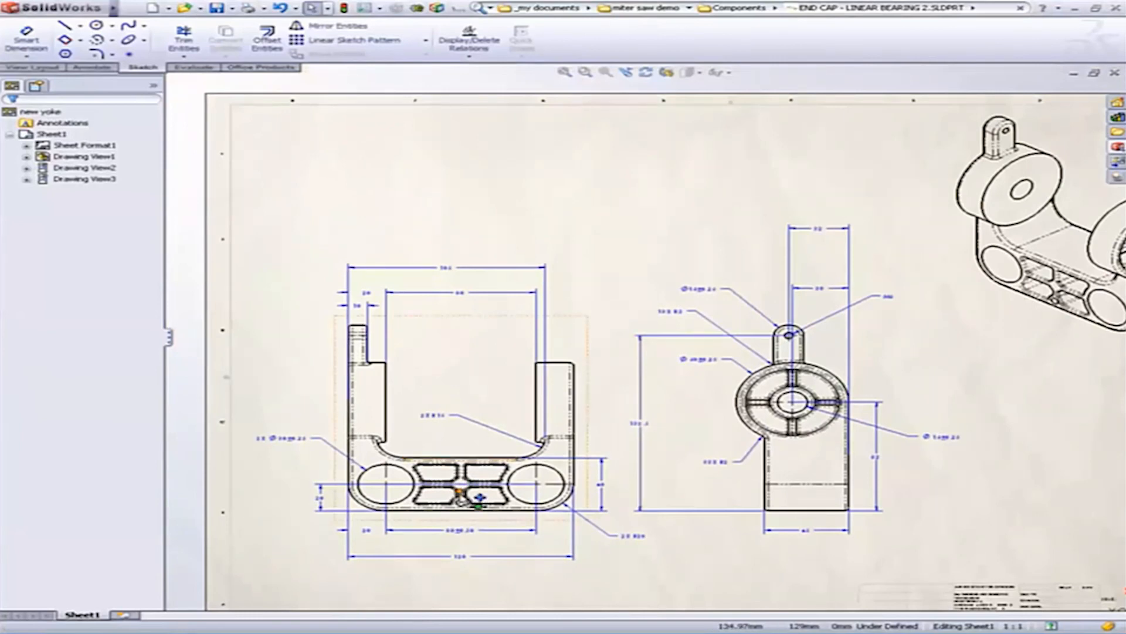
key(s)
click(417, 517)
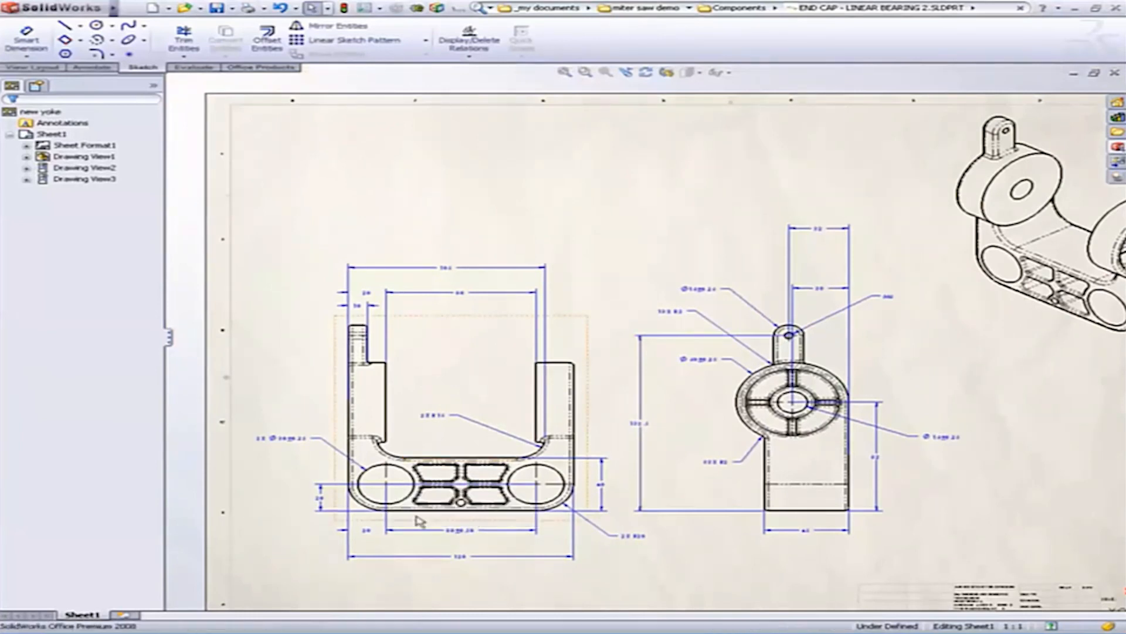
click(439, 474)
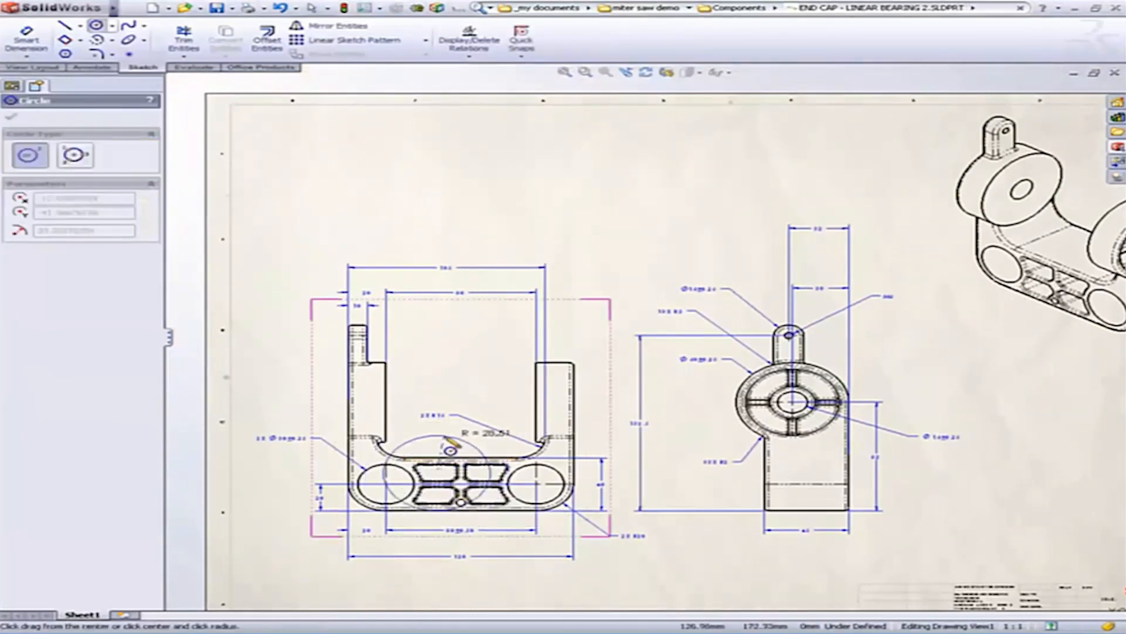
click(481, 432)
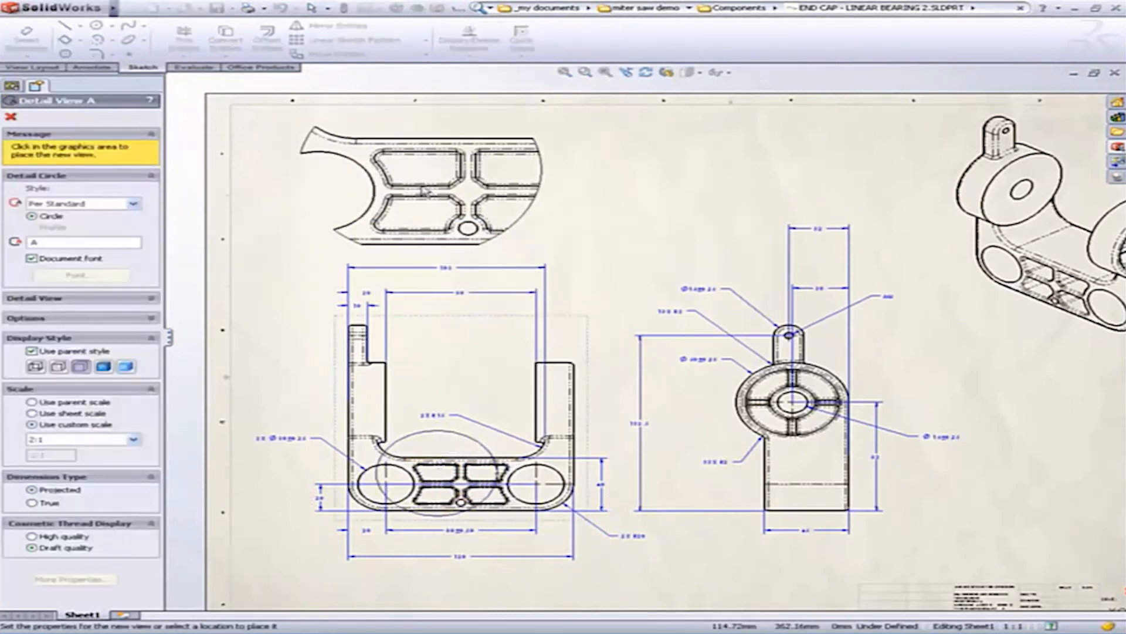
click(434, 182)
Adjust the detail circle on the front view so it is centred on the web and encloses all four pockets
click(451, 451)
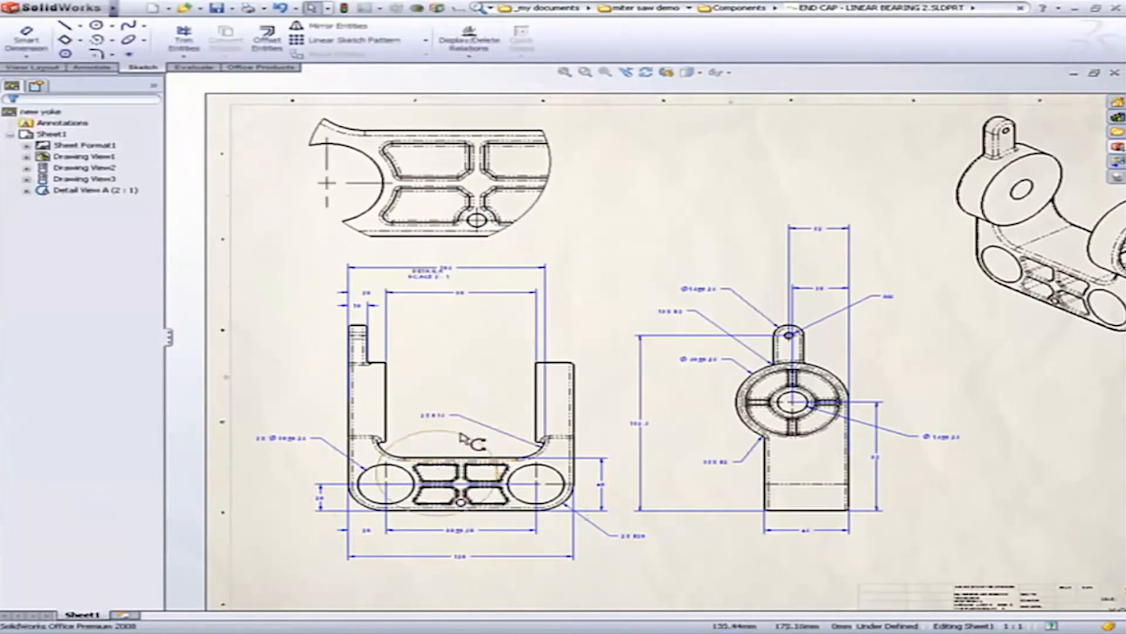
click(461, 434)
drag(437, 473, 452, 442)
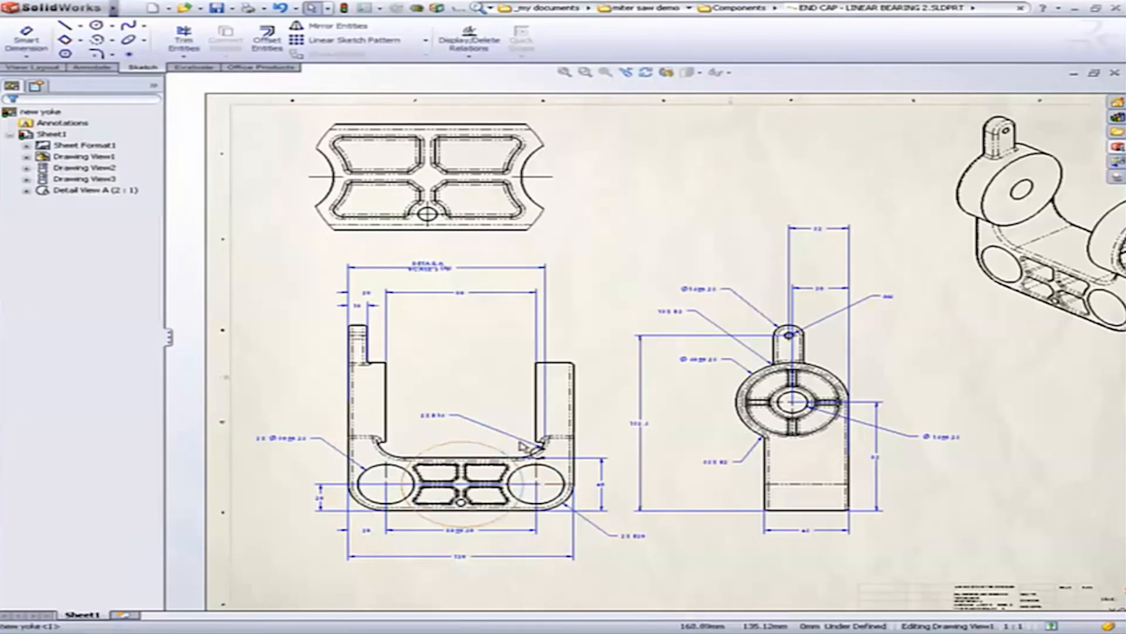
Create a section view from a horizontal line about 46 mm long across the front view's shorter arm, and move the side view's 32 dimension closer
click(460, 420)
click(493, 389)
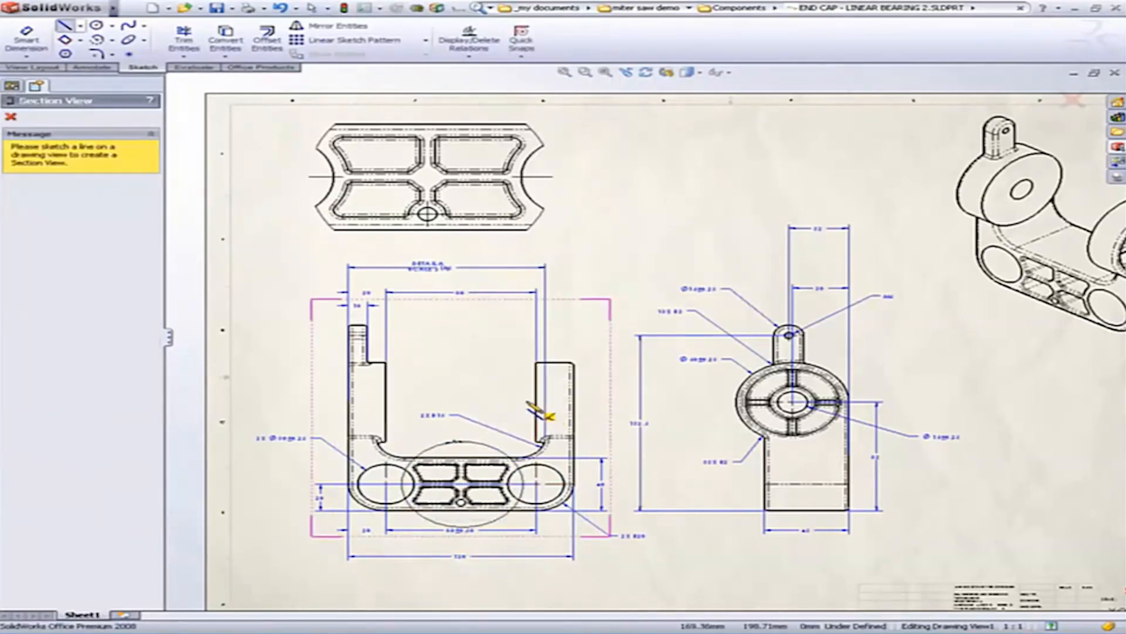
click(514, 402)
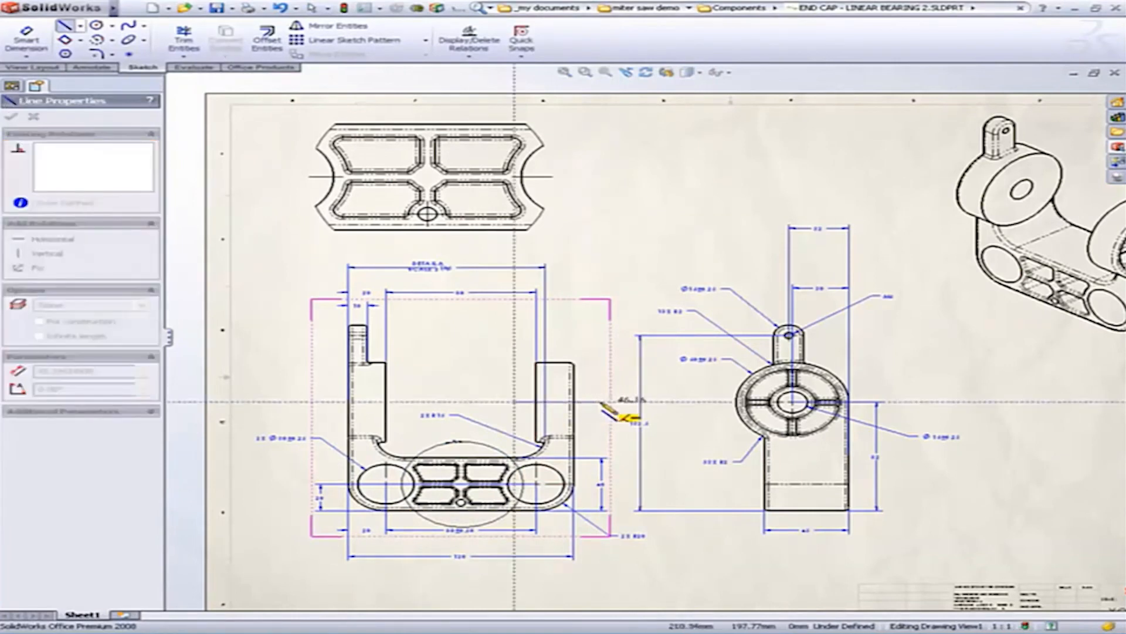
click(601, 403)
click(530, 343)
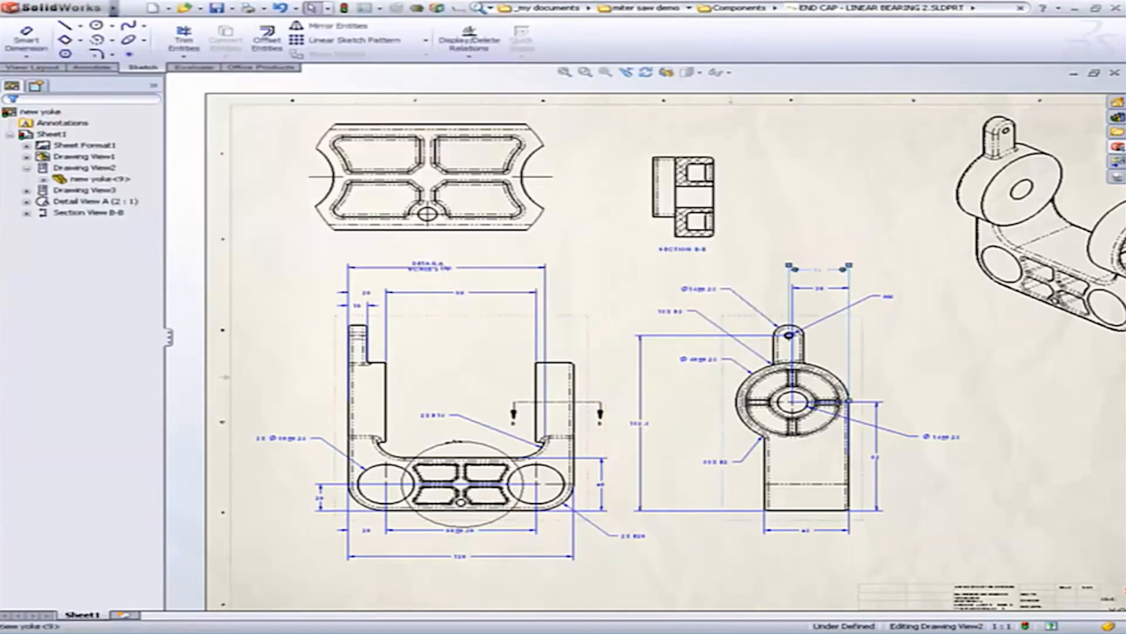
click(765, 288)
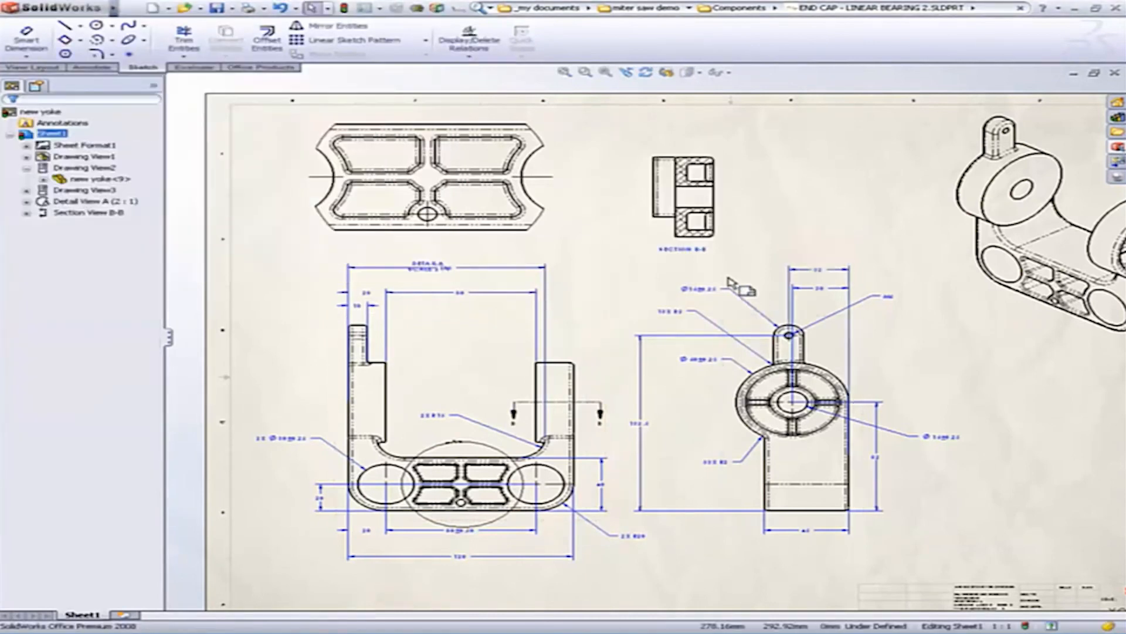
Import the model dimensions of selected pocket features into all drawing views with Model Items
click(729, 281)
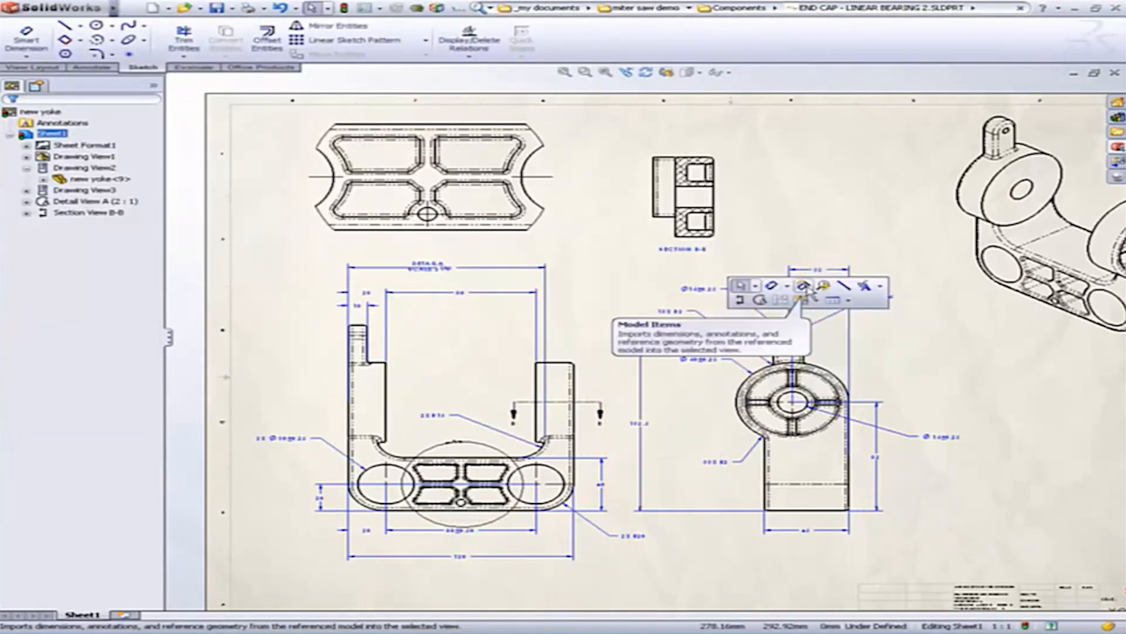
click(805, 286)
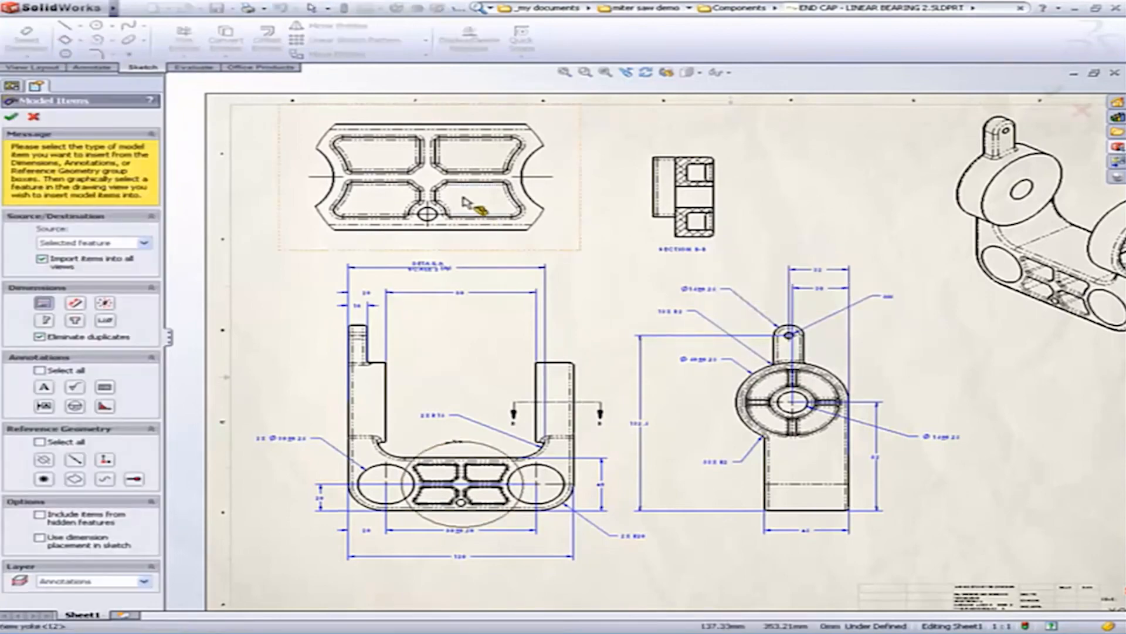
click(432, 211)
click(1054, 94)
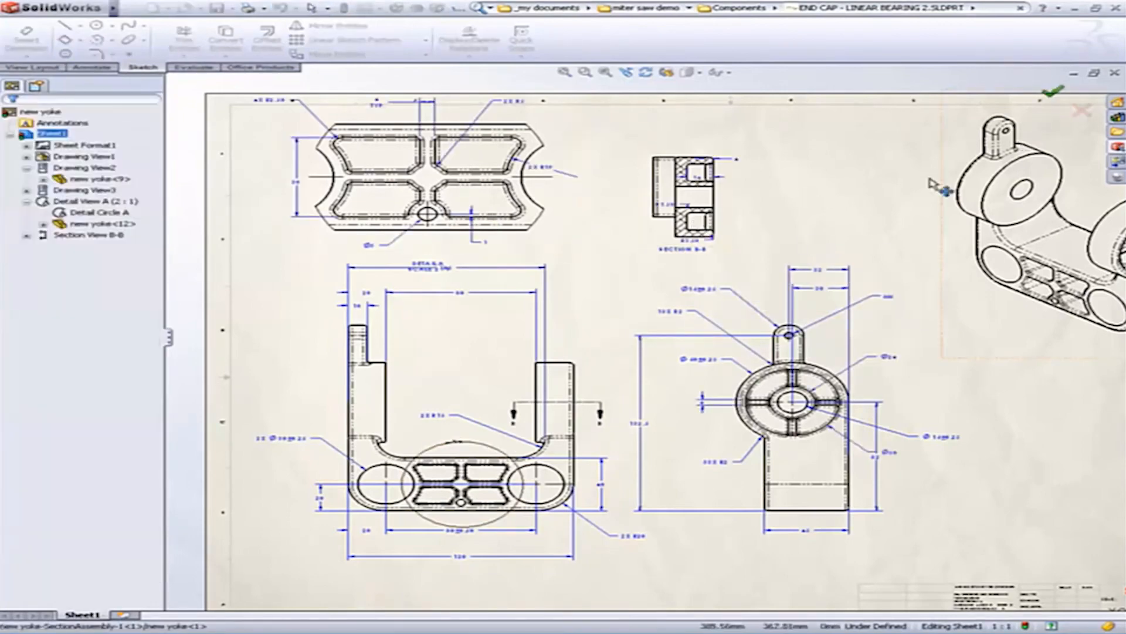
Reposition the detail view's 2X R5 and 4X R2.50 dimensions, shift the view slightly down, and move its label to its lower-left corner
scroll(758, 317, down, 2)
middle_drag(558, 264, 684, 346)
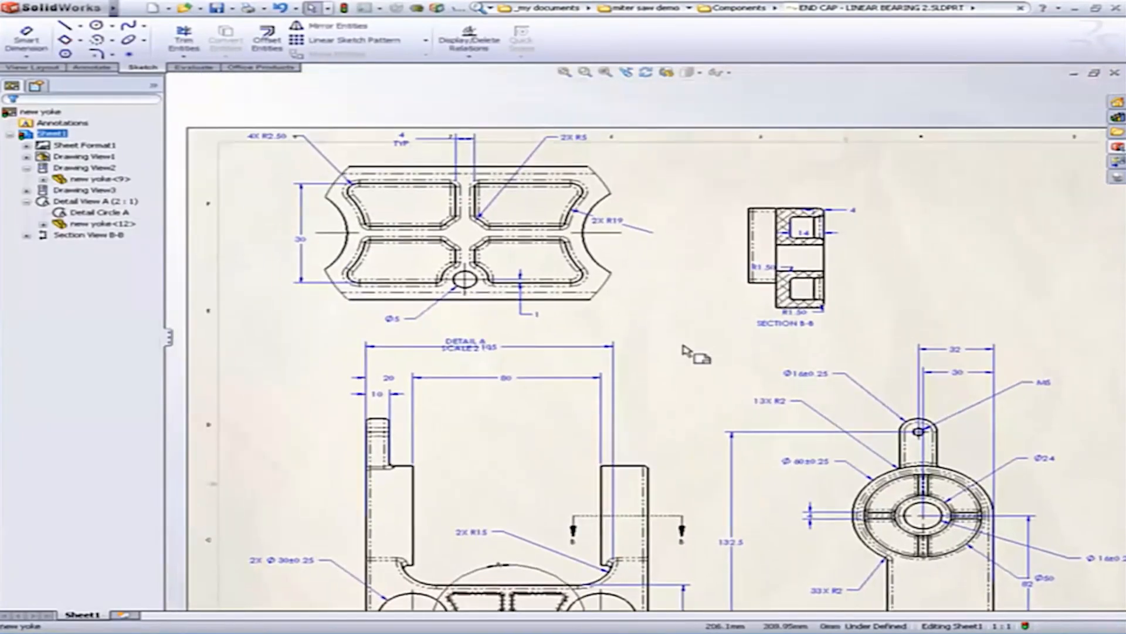
click(569, 137)
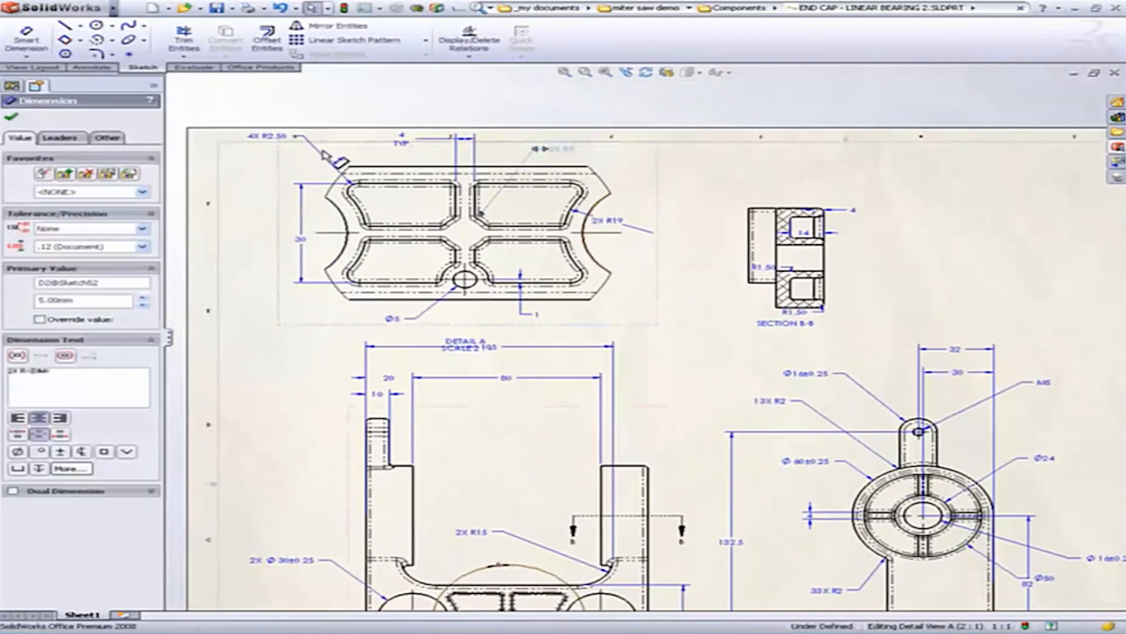
drag(279, 139, 282, 158)
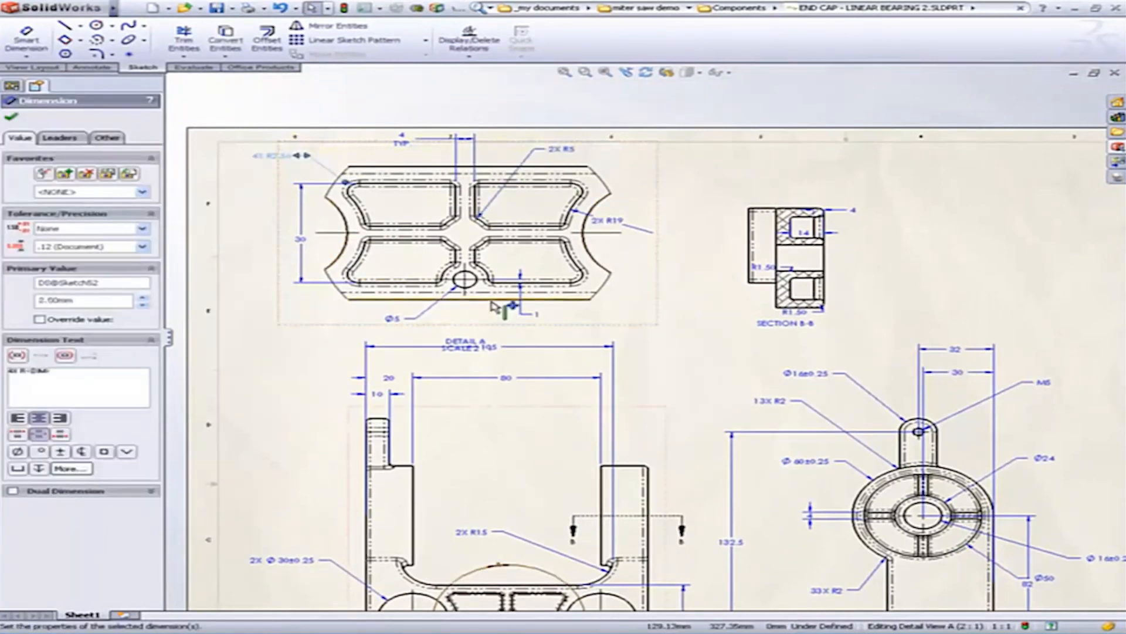
drag(491, 303, 488, 310)
drag(466, 352, 317, 329)
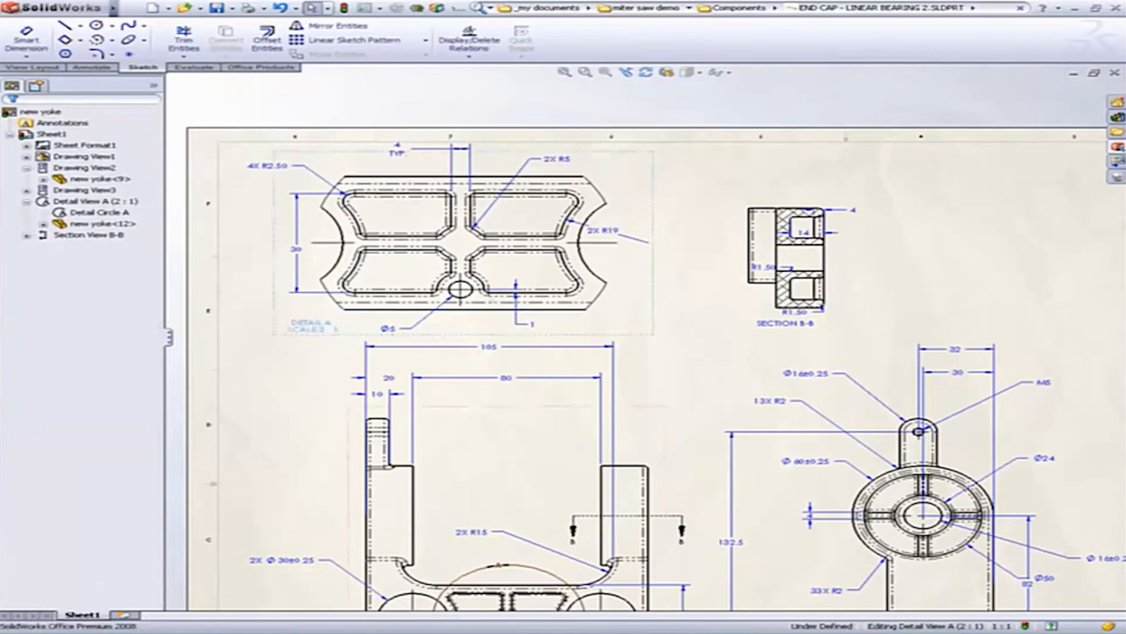
Move the section view's lower R1.50 dimension out beside the view, clear of the section label
middle_drag(745, 358, 591, 354)
scroll(695, 327, down, 2)
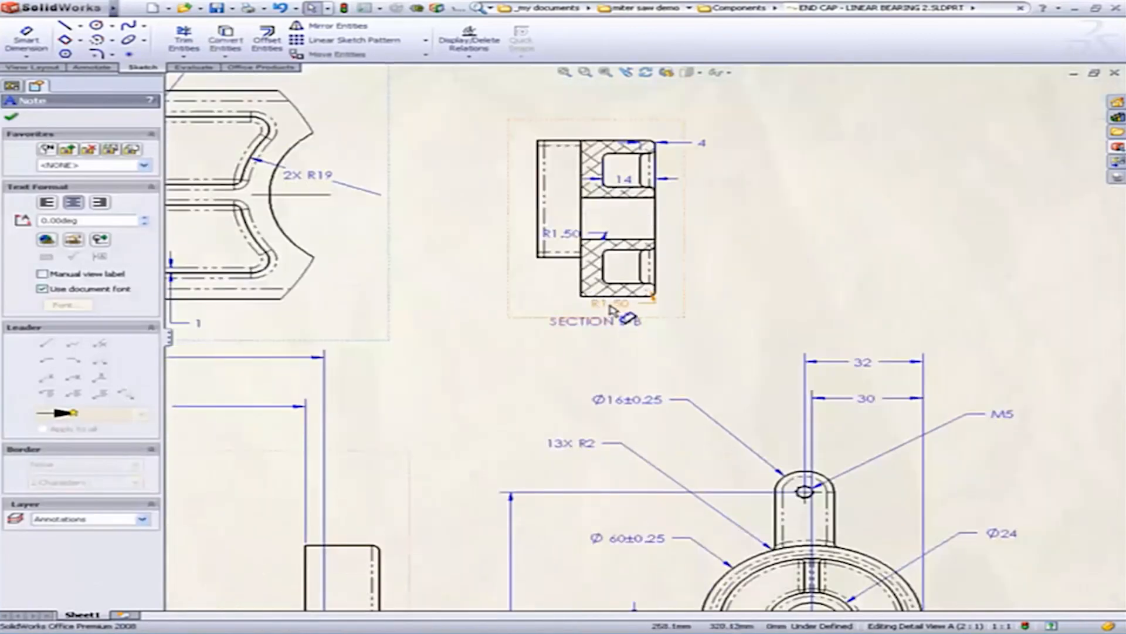
drag(610, 305, 737, 257)
middle_drag(676, 317, 668, 269)
key(Escape)
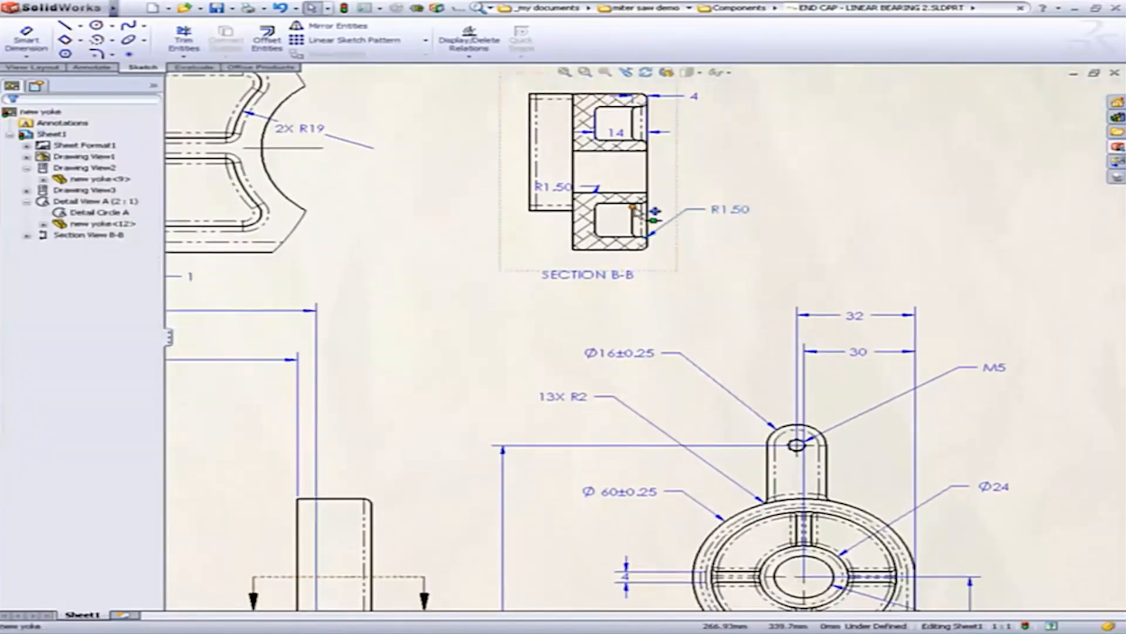
Transfer the remaining R1.50 fillet dimension on the section view's bore to the side view, near the mounting tab
click(558, 189)
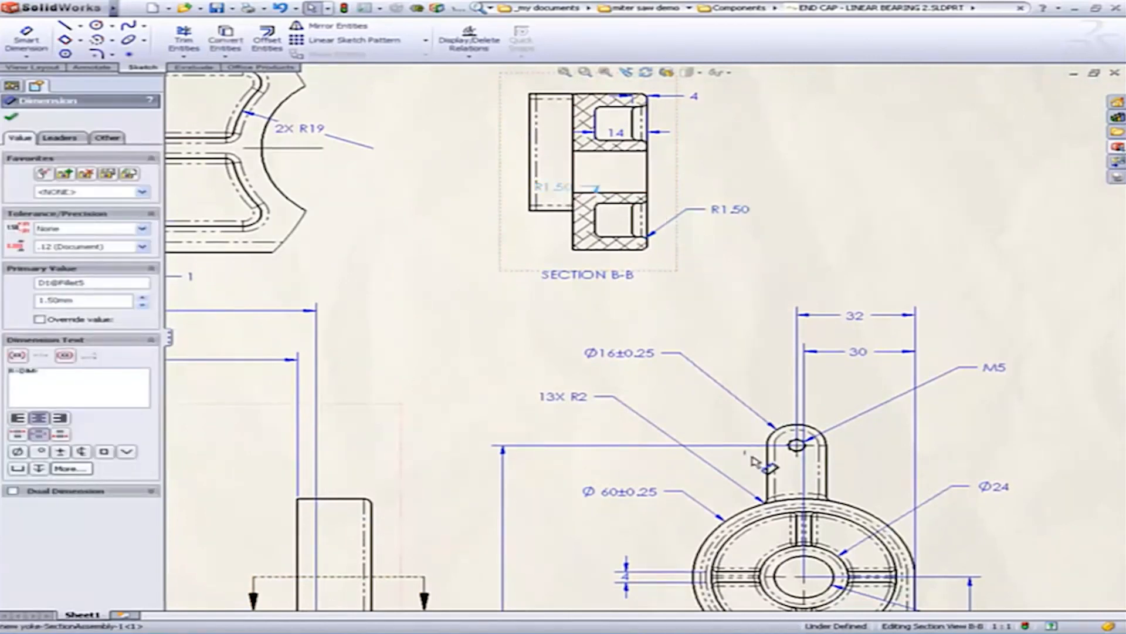
shift+drag(742, 479, 740, 476)
scroll(782, 211, down, 2)
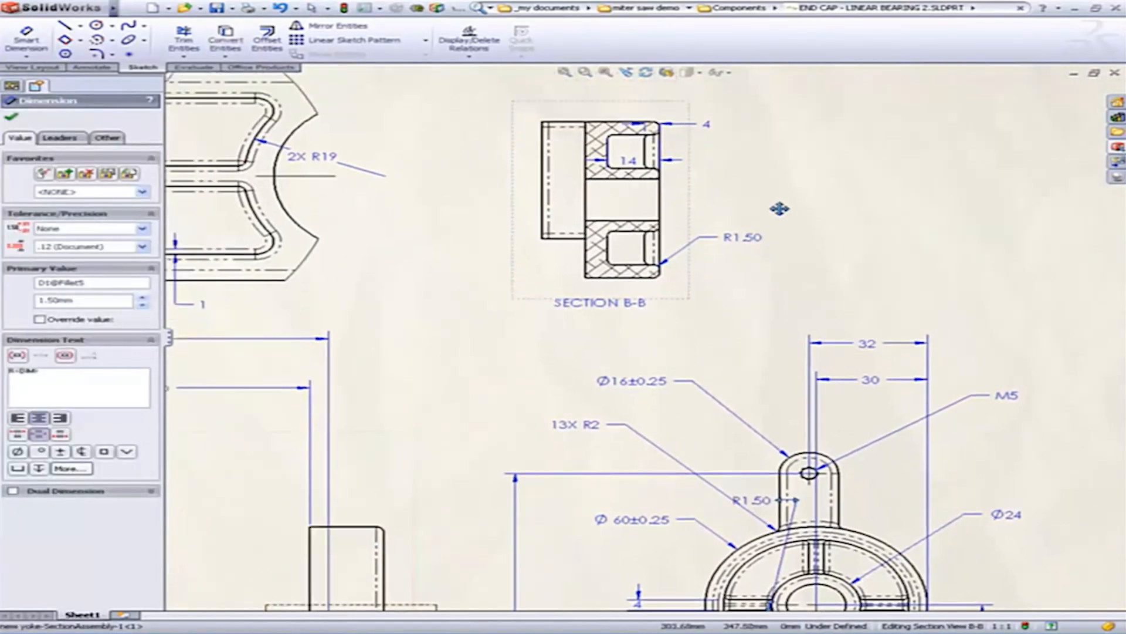
Move the side view's R1.50 dimension outside the round boss and bring the 132.5 height dimension closer to the view
drag(640, 196, 657, 112)
drag(717, 159, 754, 321)
scroll(741, 290, down, 5)
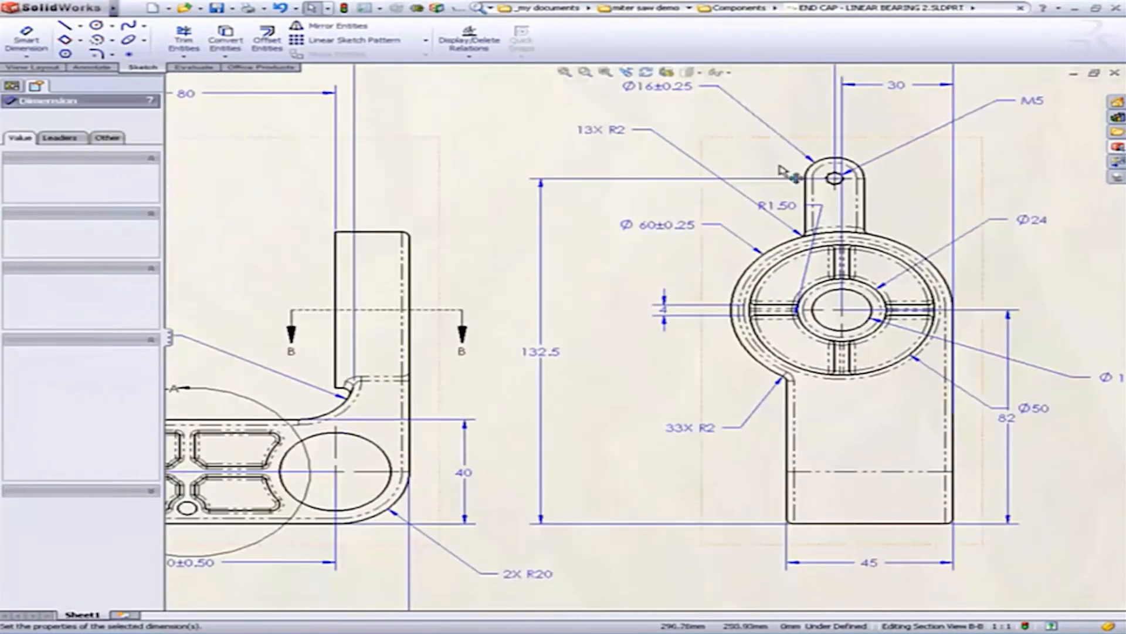
shift+drag(786, 206, 780, 345)
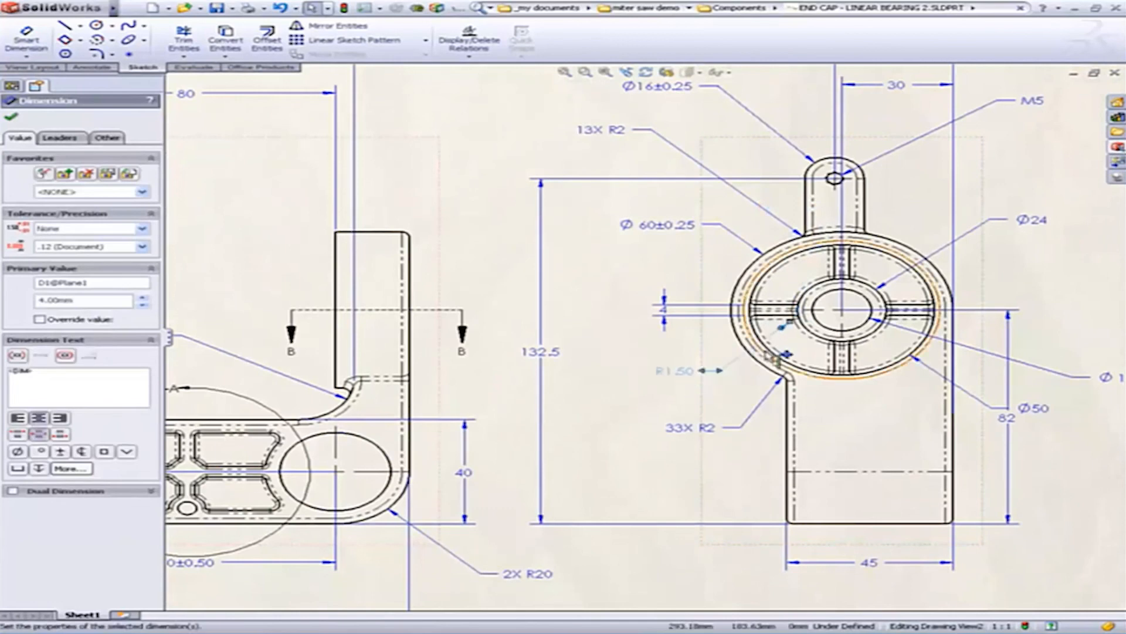
click(61, 138)
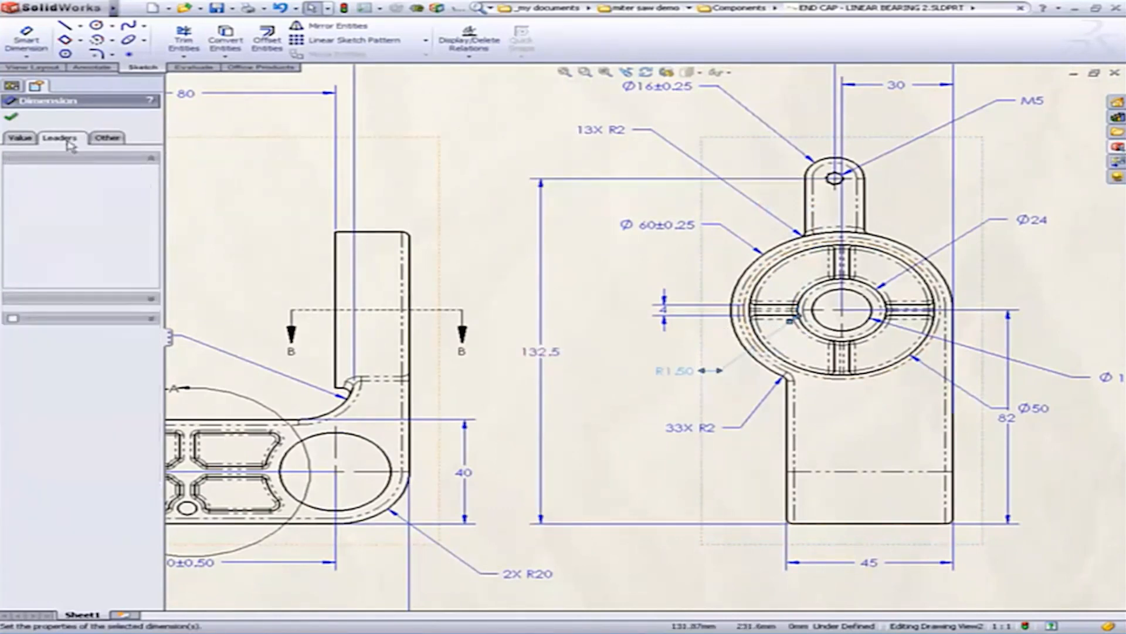
click(541, 352)
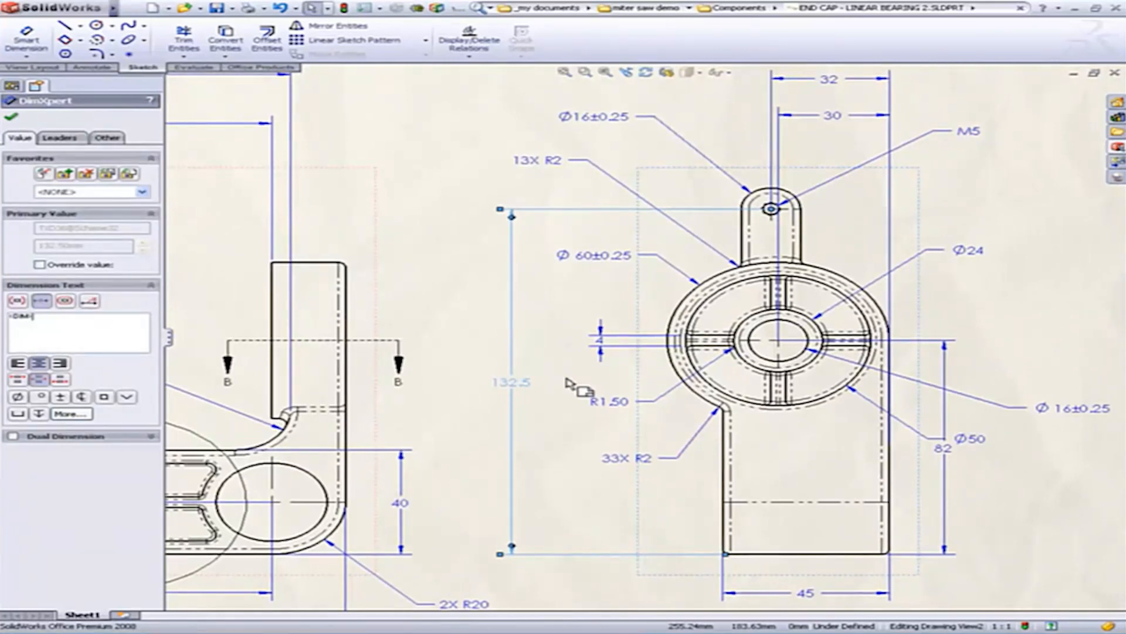
Start a broken-out section on the side view, bounded by a closed spline around its lower block
click(32, 67)
click(282, 40)
click(690, 472)
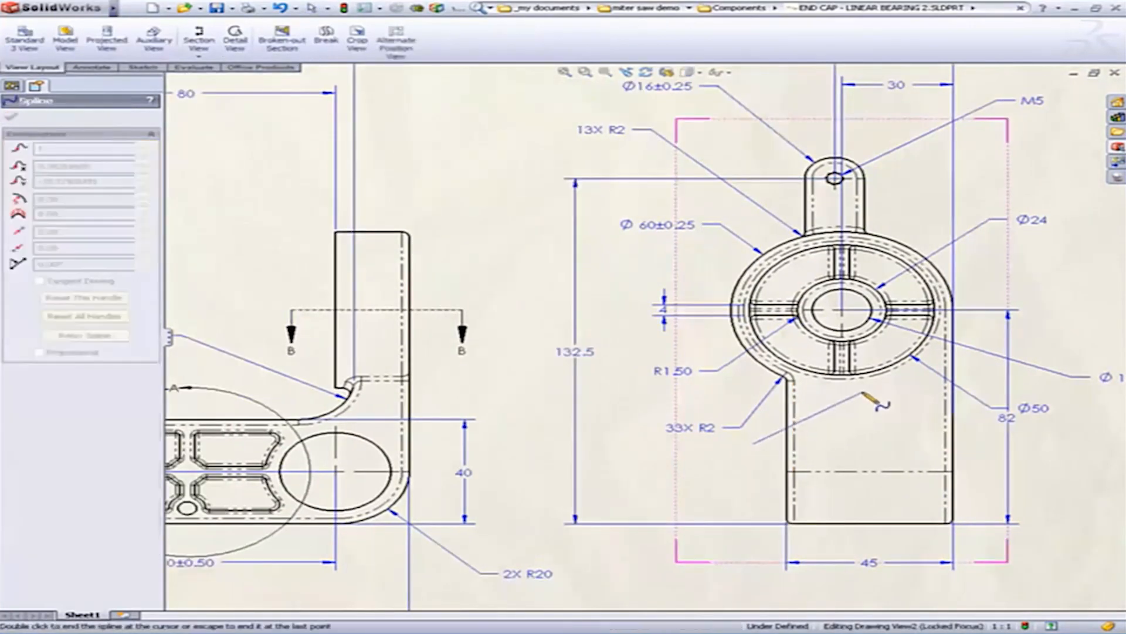
click(862, 392)
click(1014, 498)
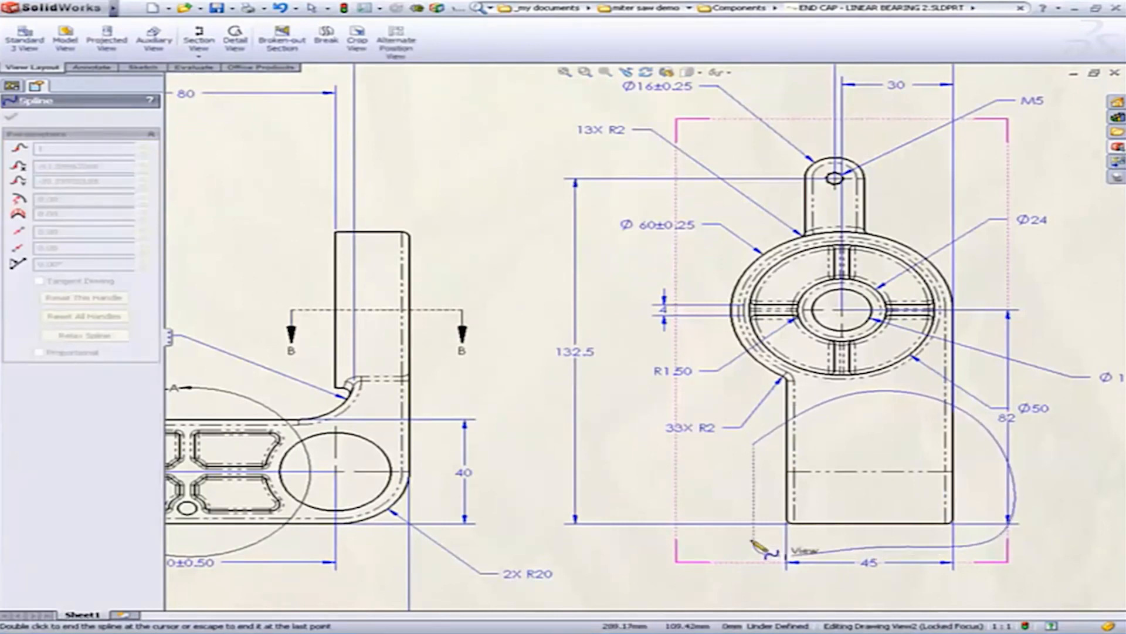
click(754, 446)
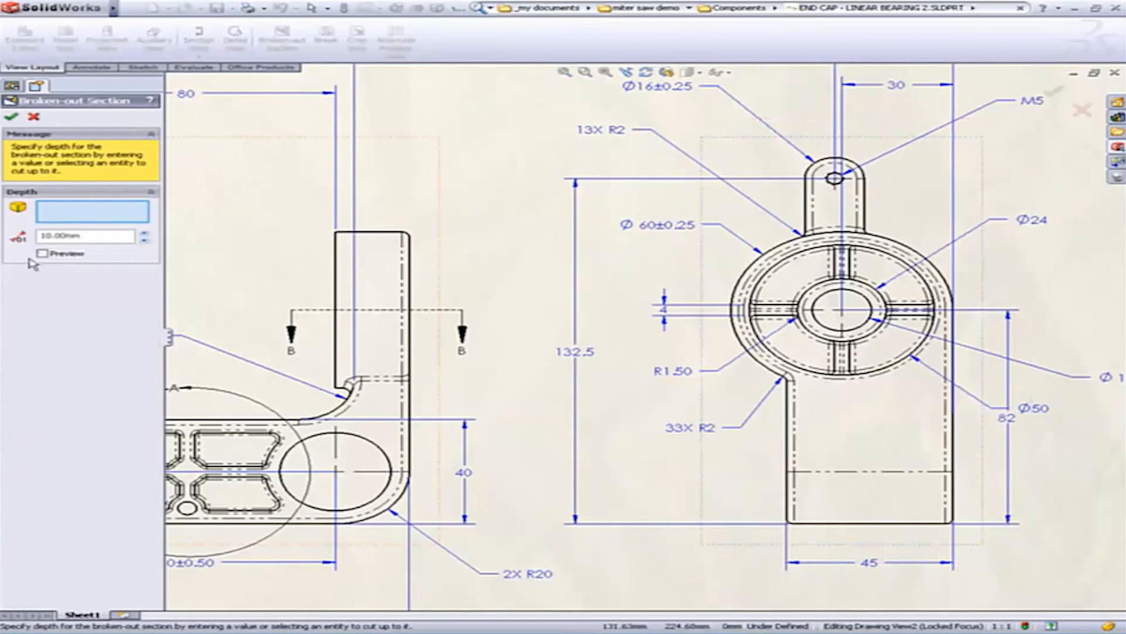
Turn on the section preview, set the broken-out section's depth to 50 mm and apply it
click(55, 253)
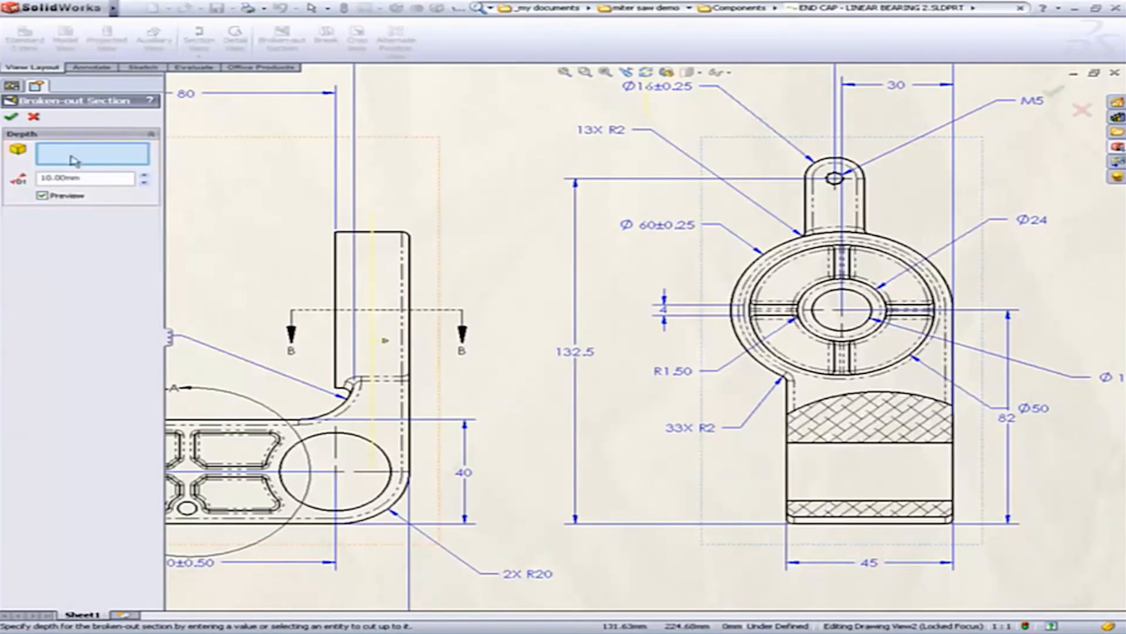
ctrl+middle_drag(483, 405, 545, 404)
scroll(541, 405, up, 1)
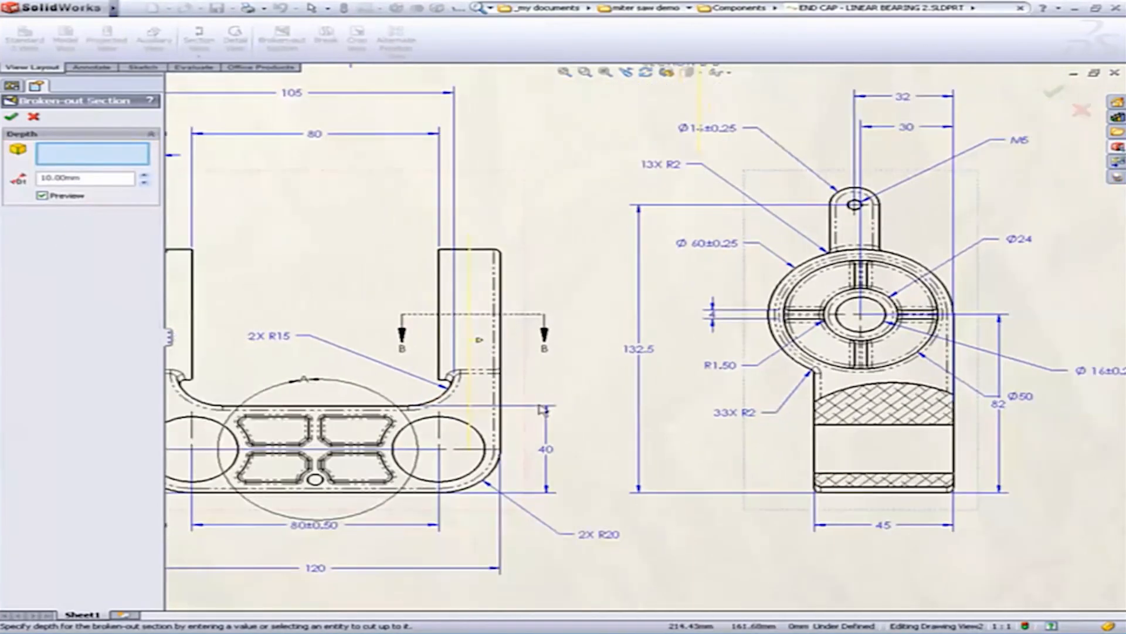
click(146, 176)
click(146, 176)
click(146, 176)
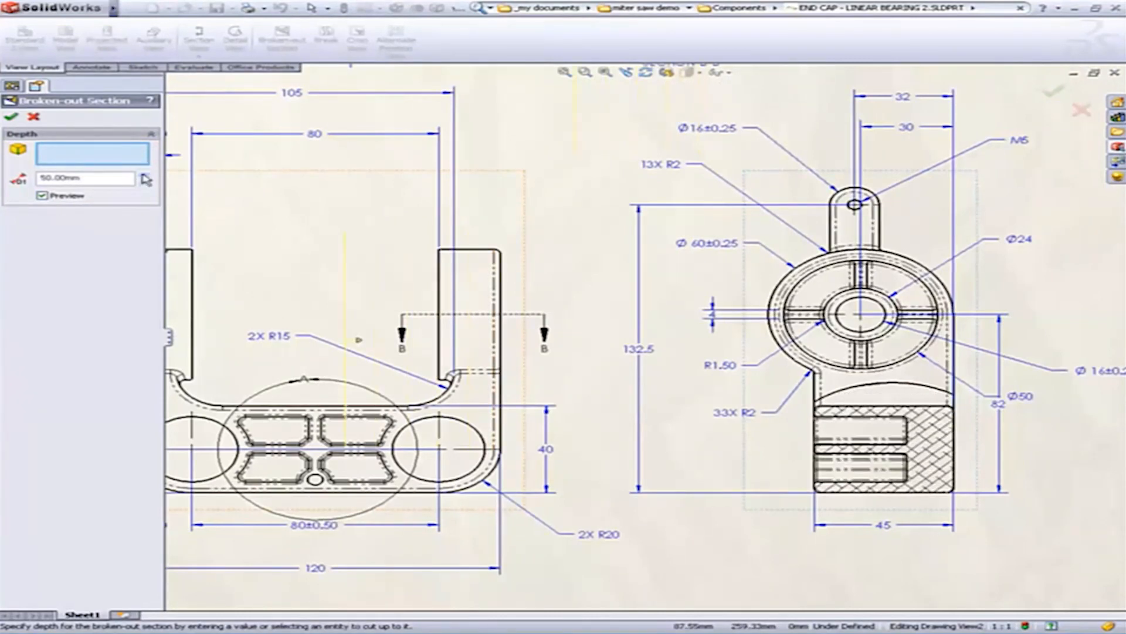
click(12, 118)
Remove the tangent edges from the side view
click(789, 452)
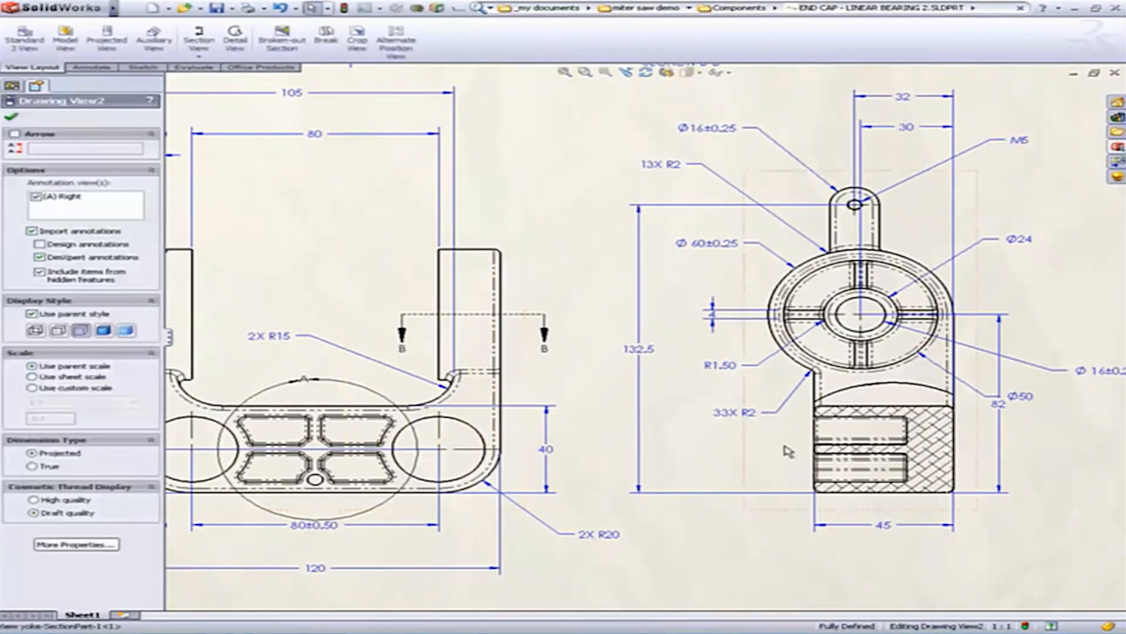
right_click(789, 451)
mouse_move(862, 332)
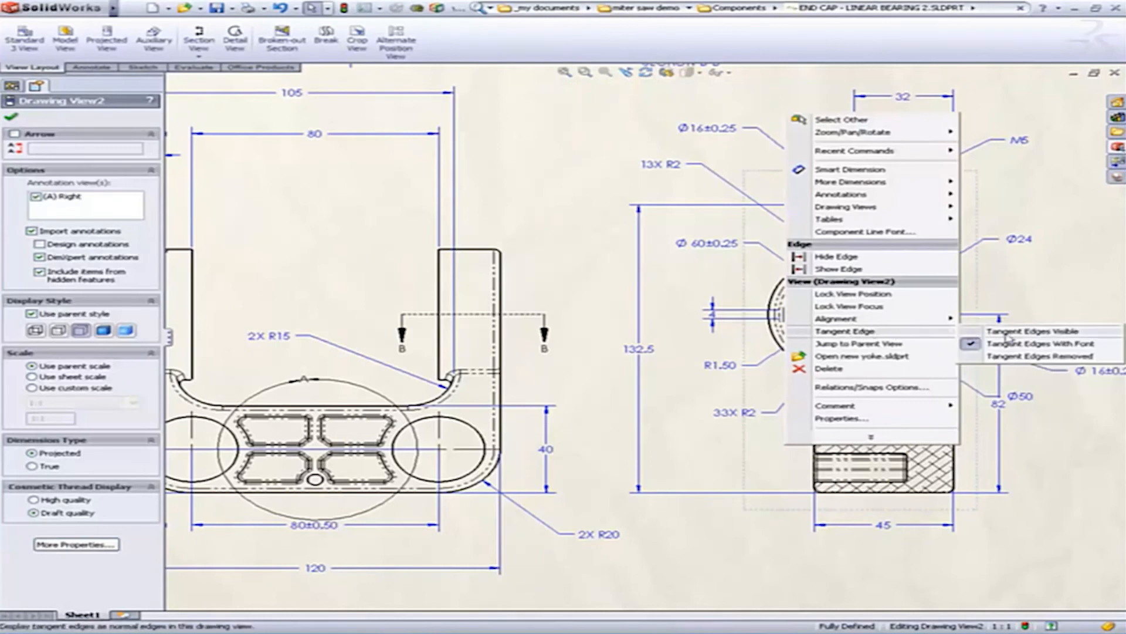
click(1038, 356)
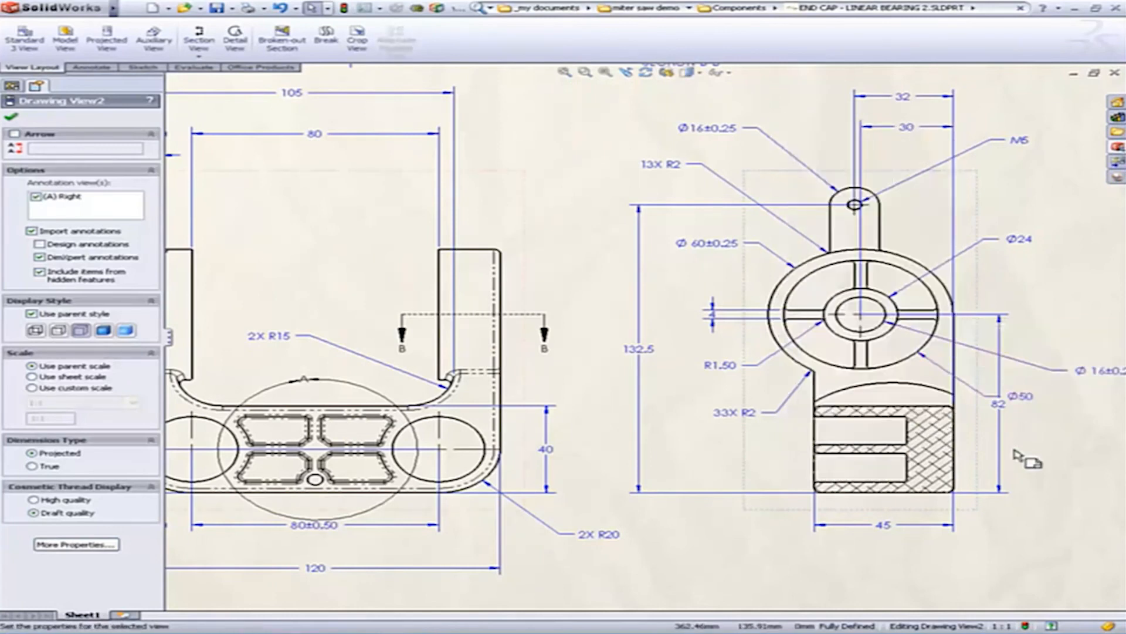
Import the sectioned pocket's depth dimension with Model Items and place it between the side view and the 45 width dimension
middle_drag(996, 441, 991, 440)
key(m)
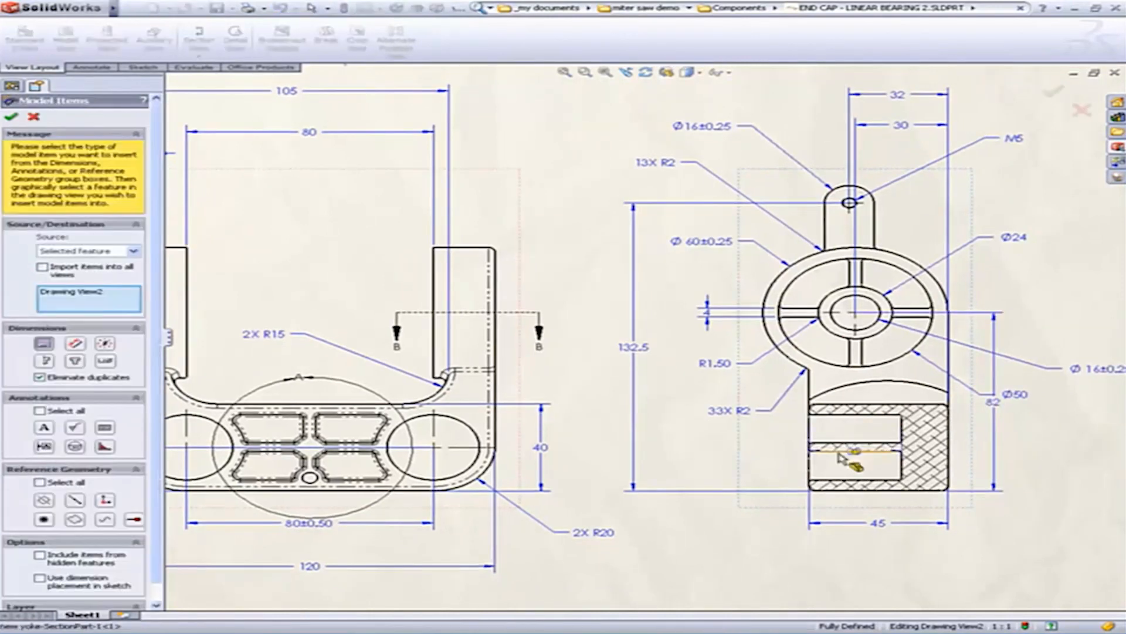
click(839, 451)
click(1052, 93)
drag(855, 450, 855, 509)
click(856, 565)
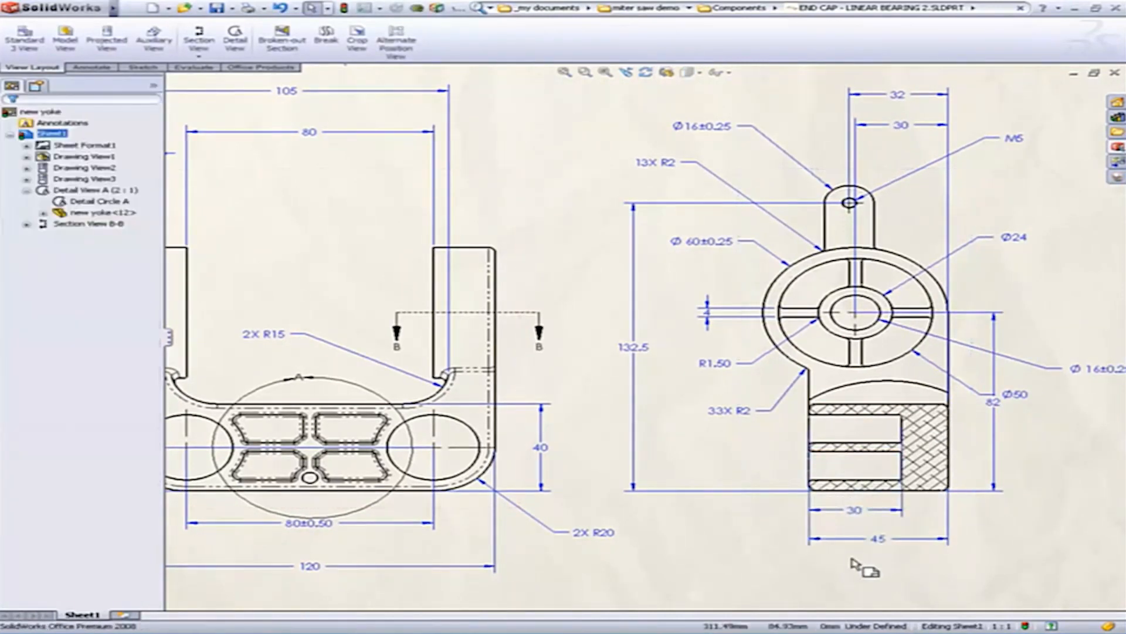
Change the side view's display style to Hidden Lines Visible
scroll(853, 562, down, 1)
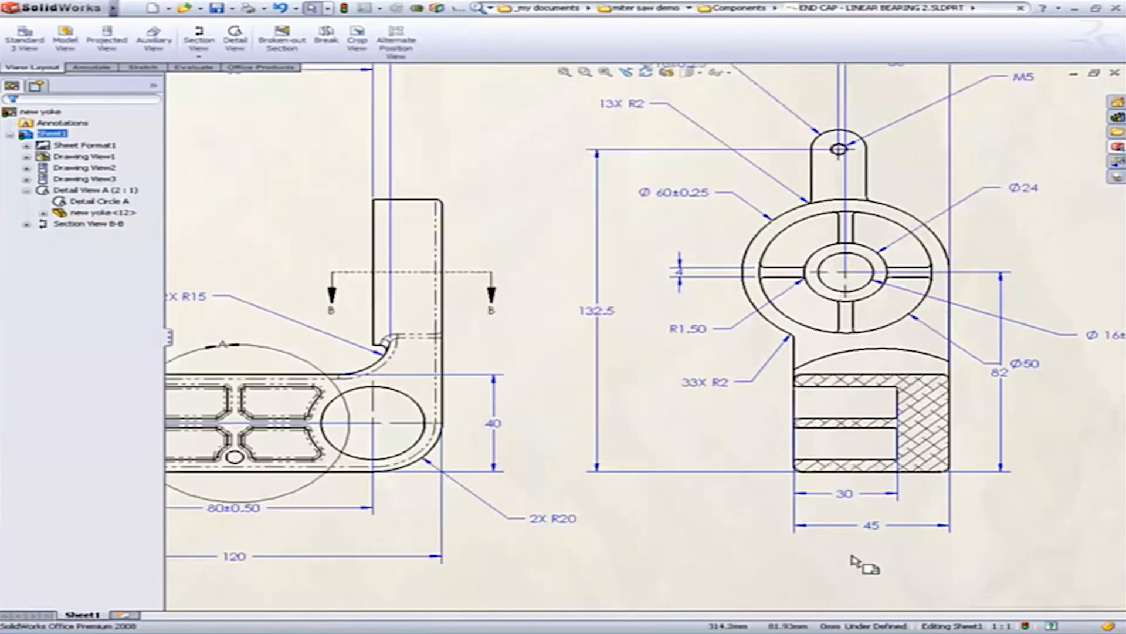
middle_drag(852, 556, 804, 563)
click(708, 472)
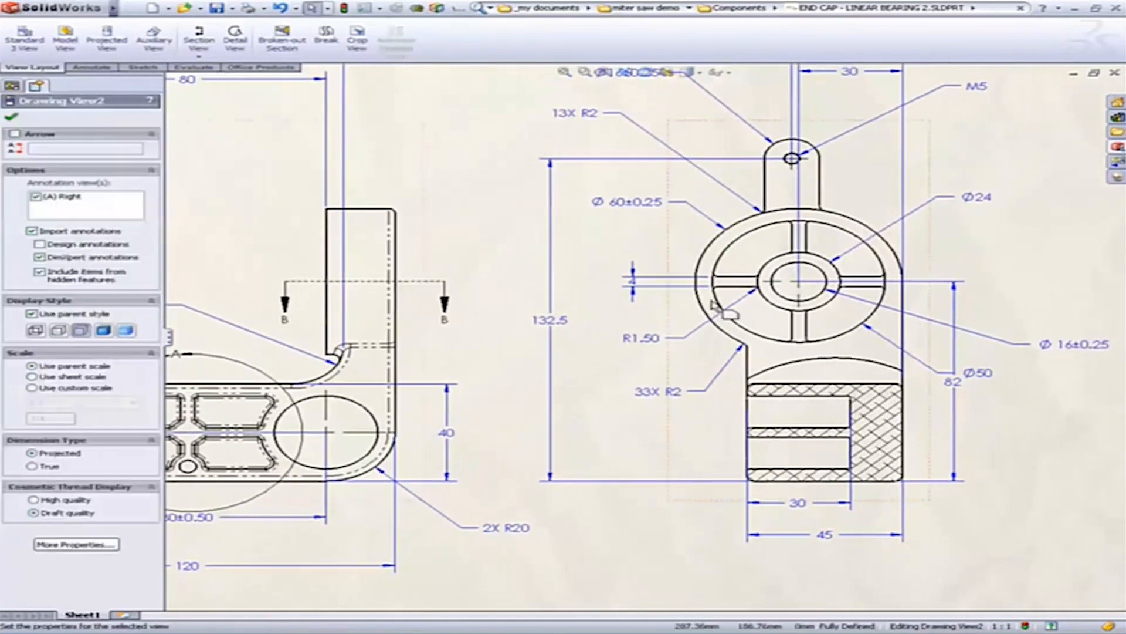
click(699, 72)
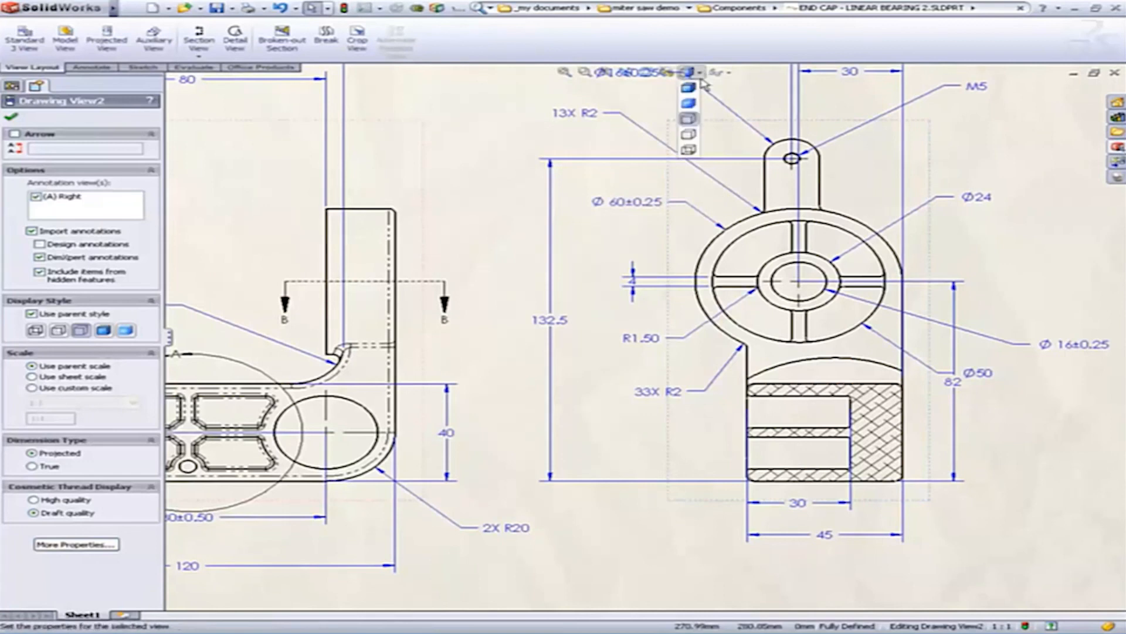
click(692, 135)
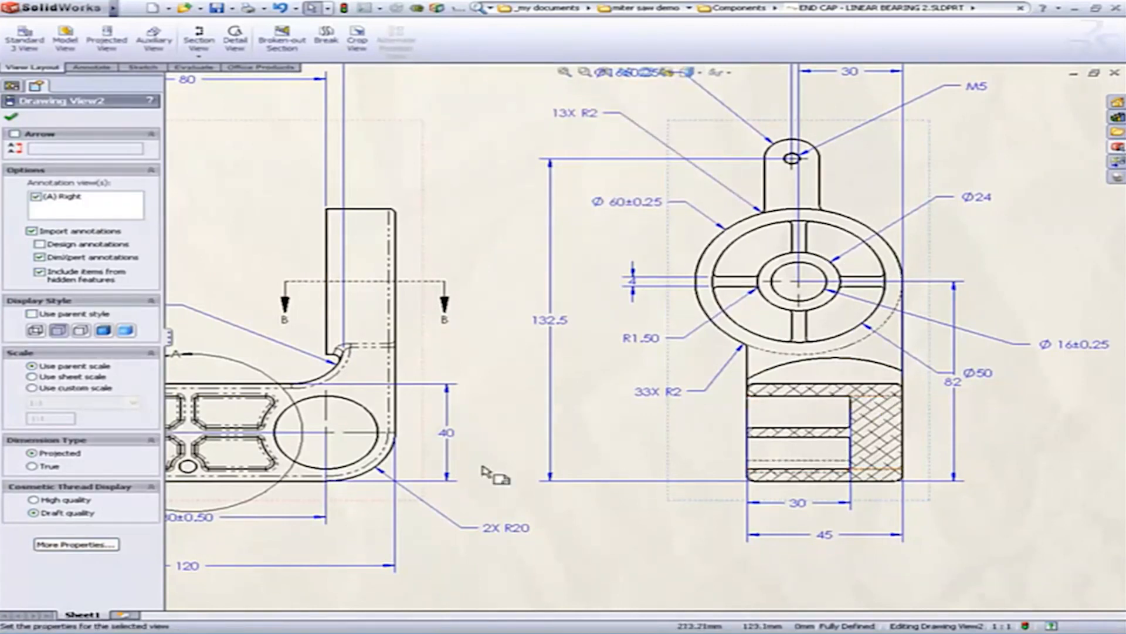
click(497, 417)
scroll(511, 410, down, 6)
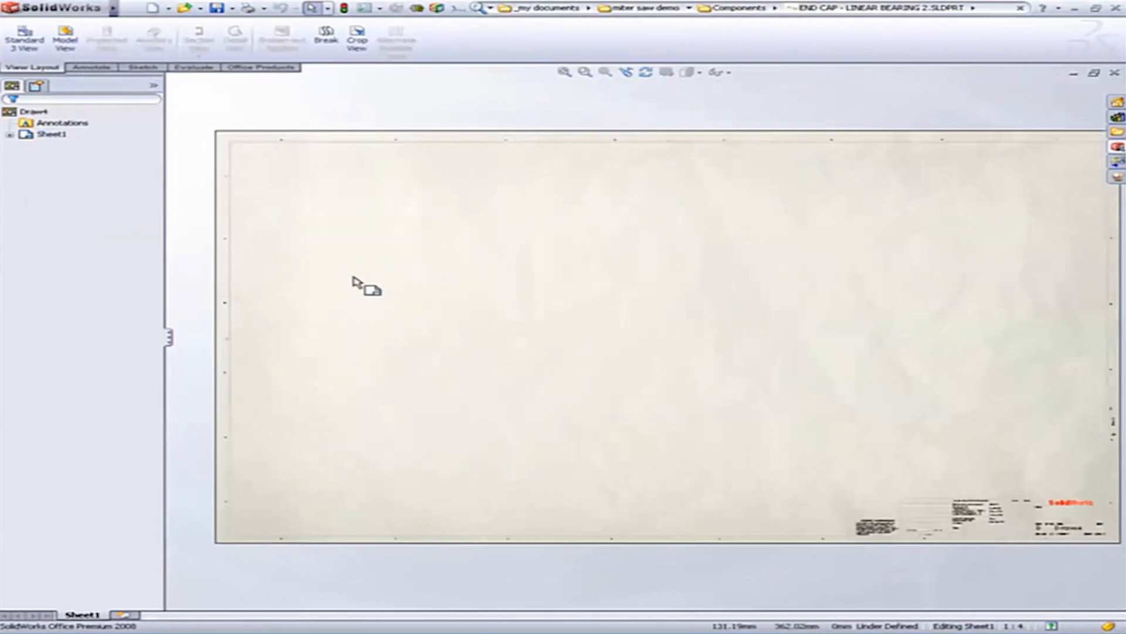
Insert front, top and isometric model views of _MITER SAW on the blank sheet, using true dimensions for the isometric view
click(66, 42)
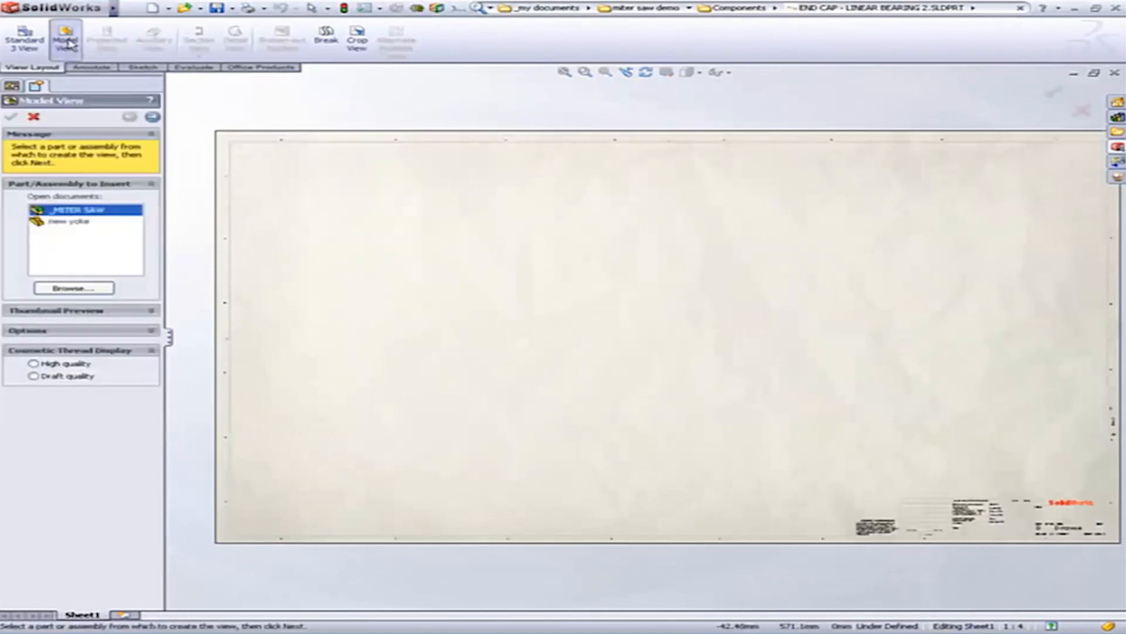
click(152, 117)
click(33, 253)
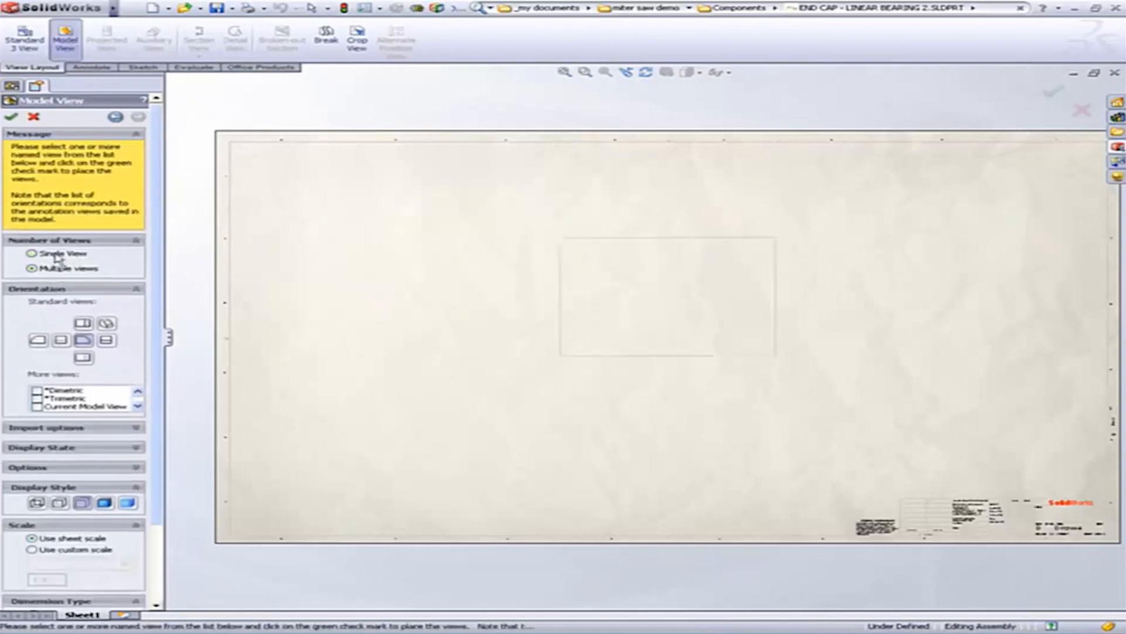
click(89, 322)
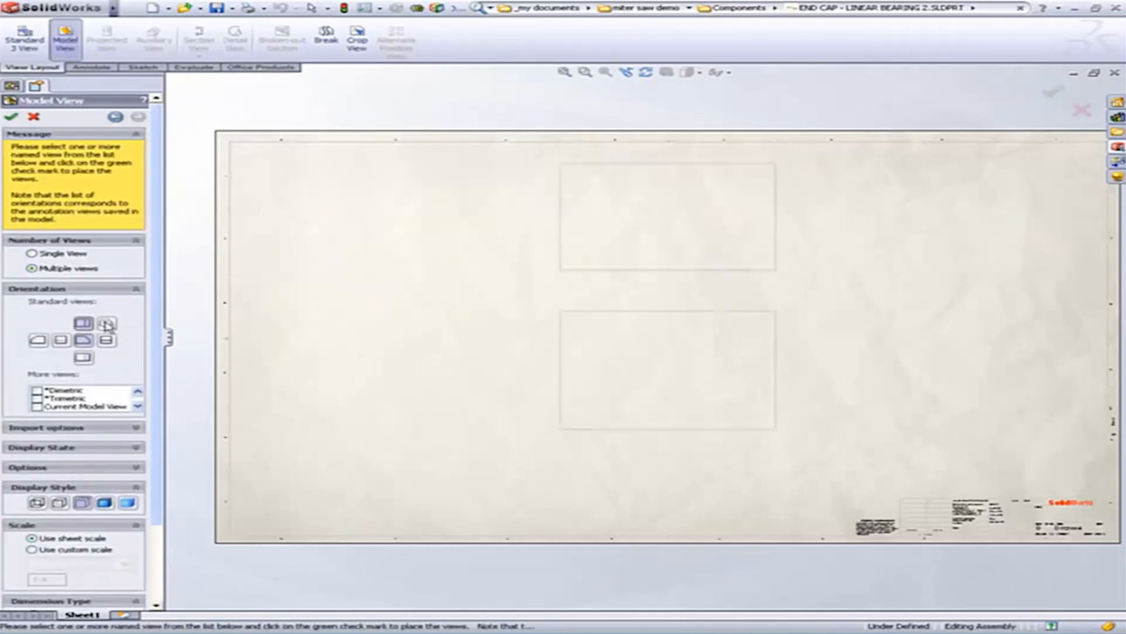
click(106, 324)
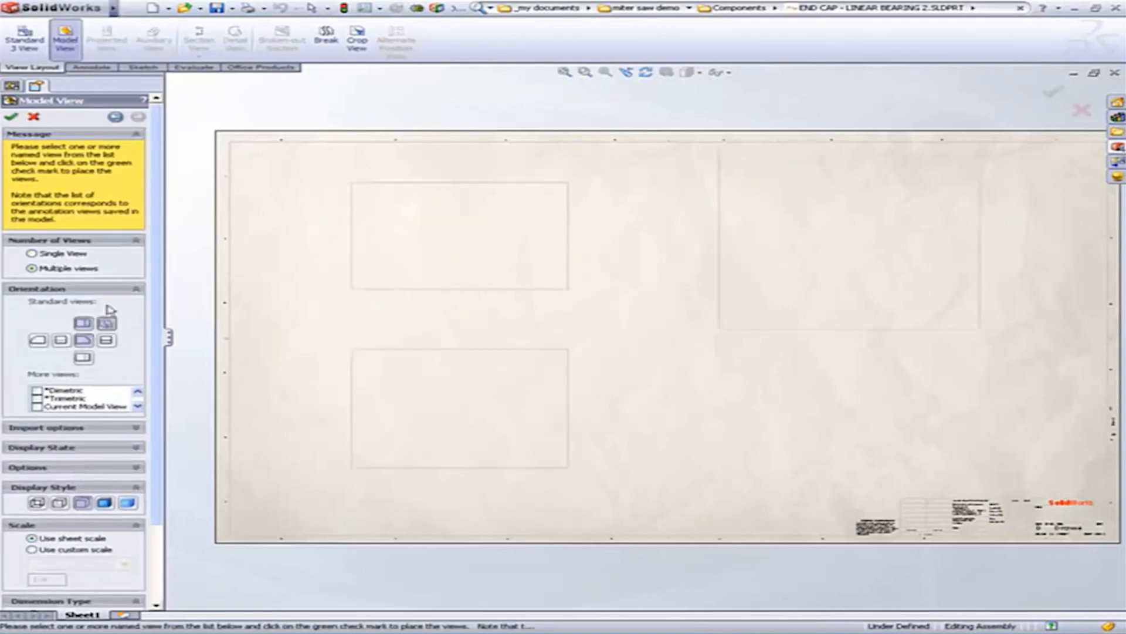
click(12, 118)
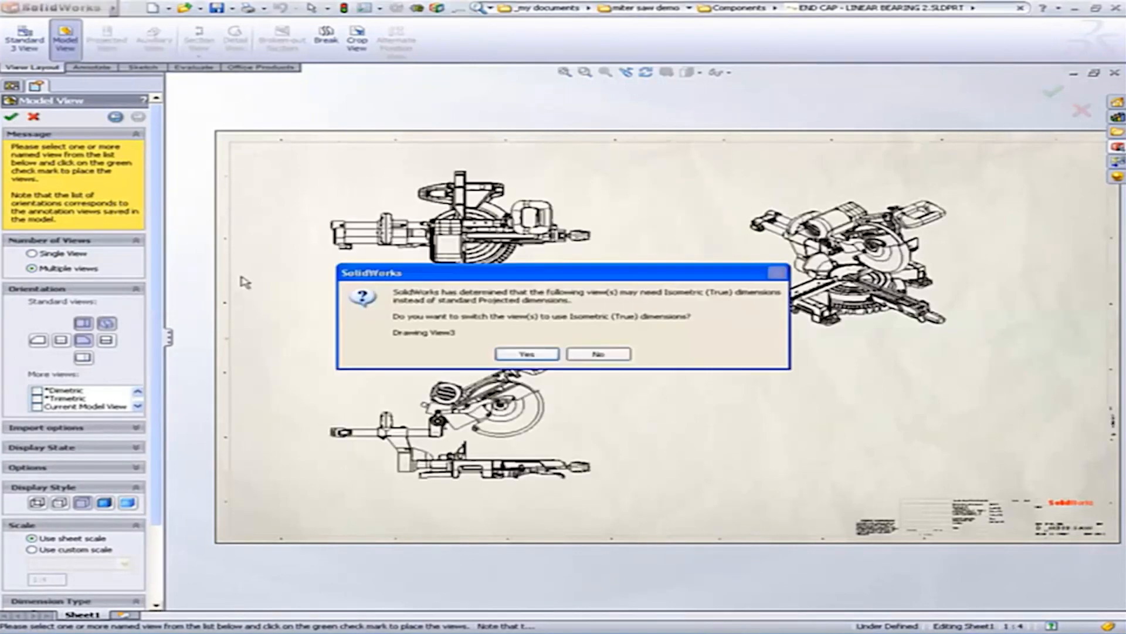
click(527, 353)
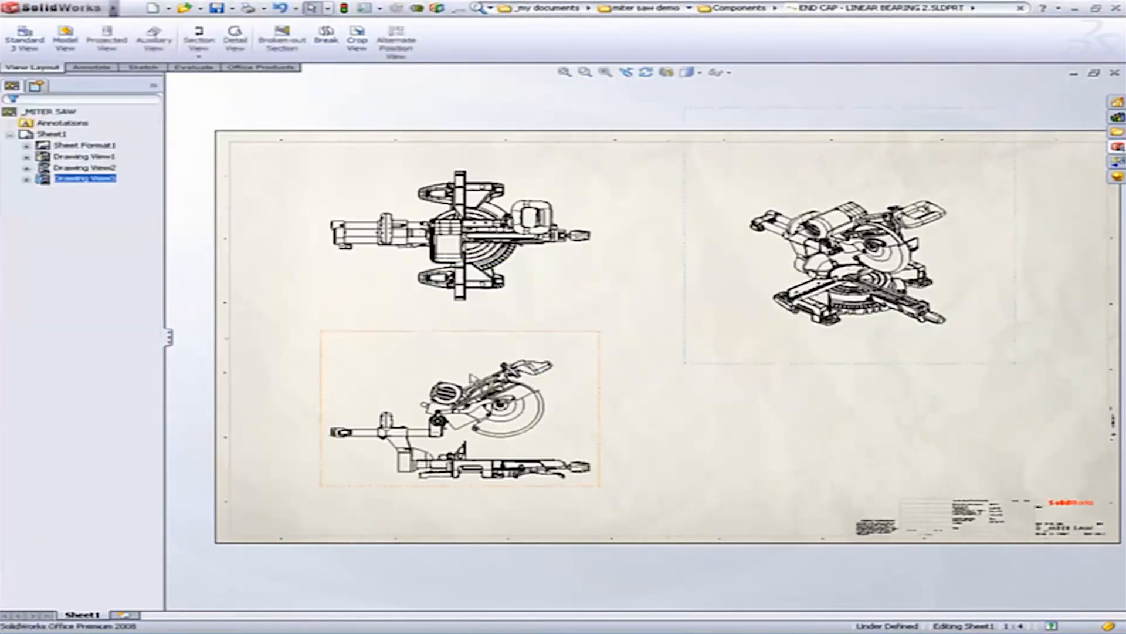
Shift the front view up-left and the isometric view lower on the sheet, and display the isometric view shaded with edges
drag(451, 397, 414, 383)
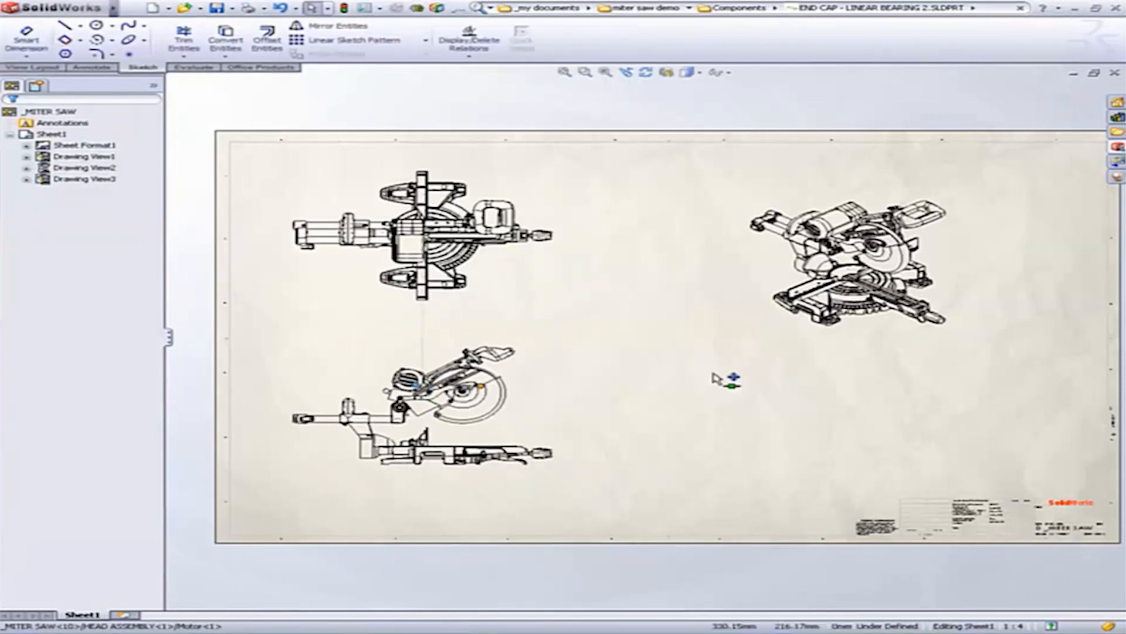
drag(799, 311, 775, 377)
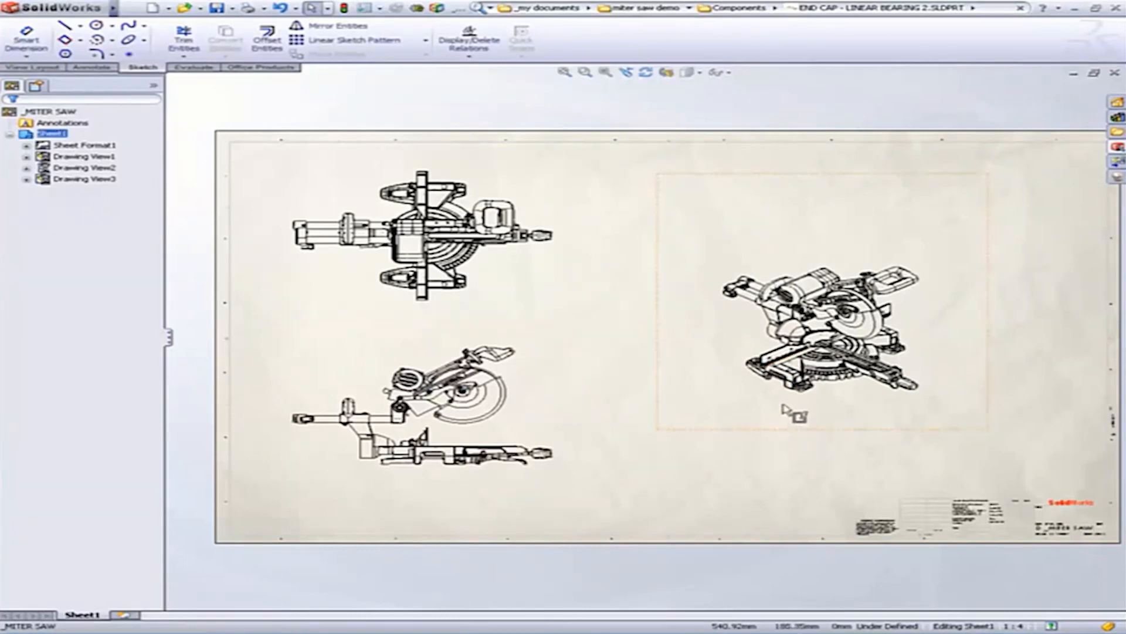
scroll(786, 410, down, 2)
scroll(737, 420, down, 2)
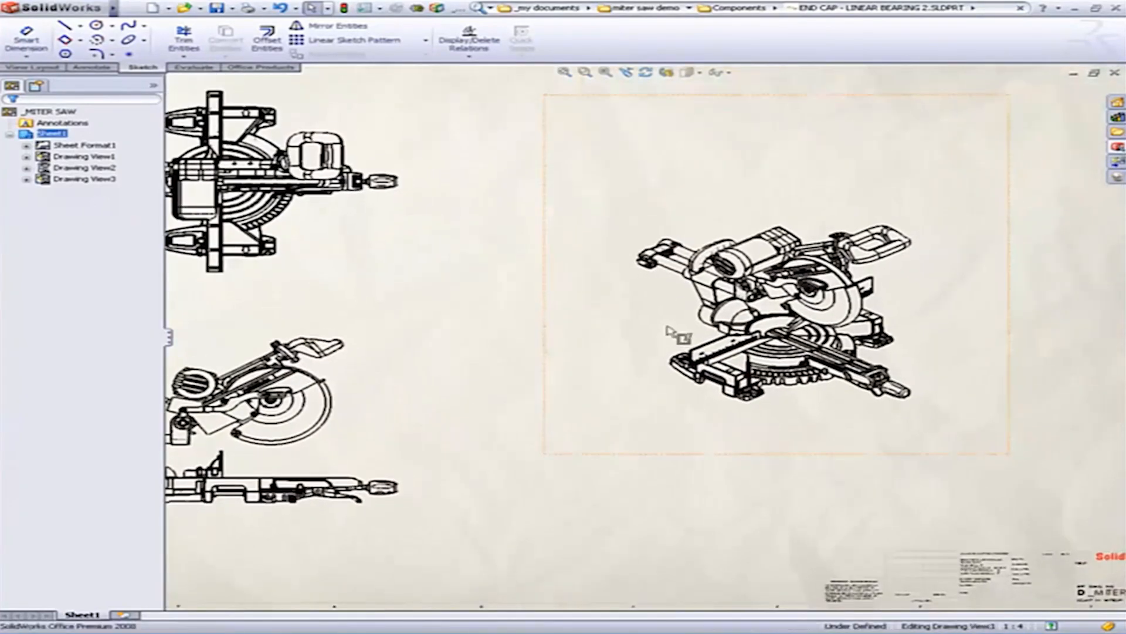
click(673, 328)
click(689, 72)
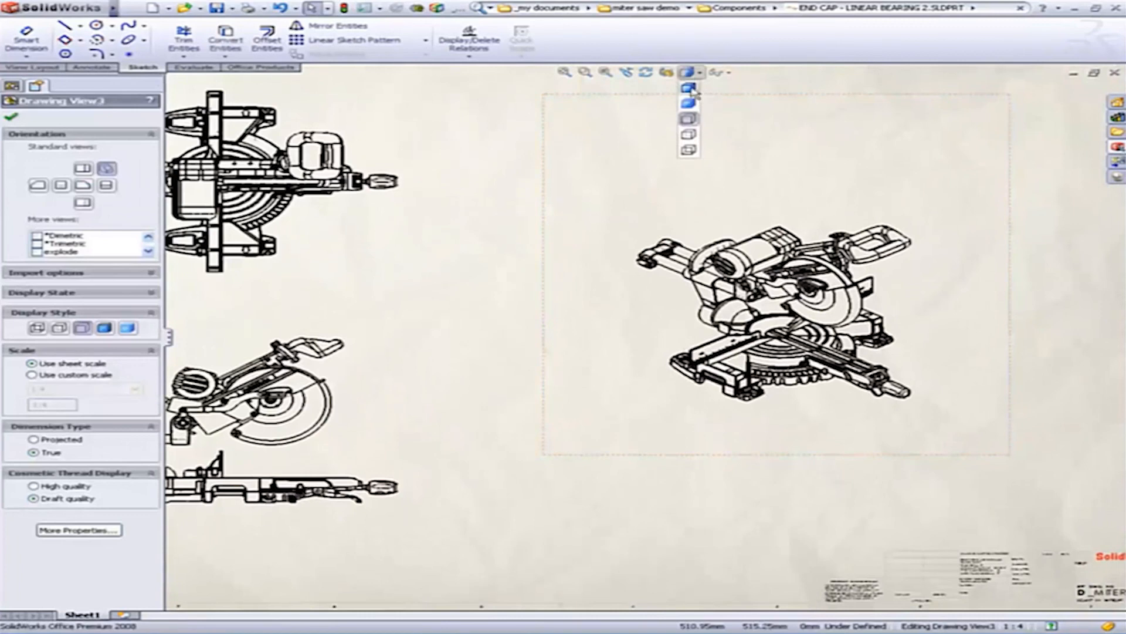
click(689, 88)
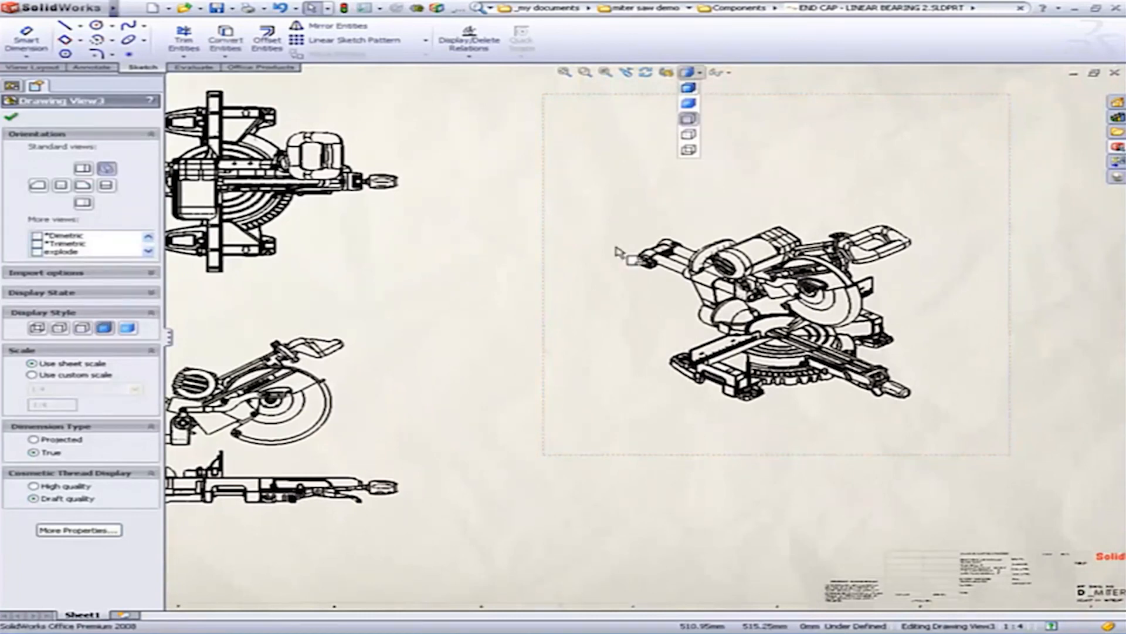
Show the isometric miter saw view in its exploded state and switch it to the saved "explode" orientation
right_click(626, 277)
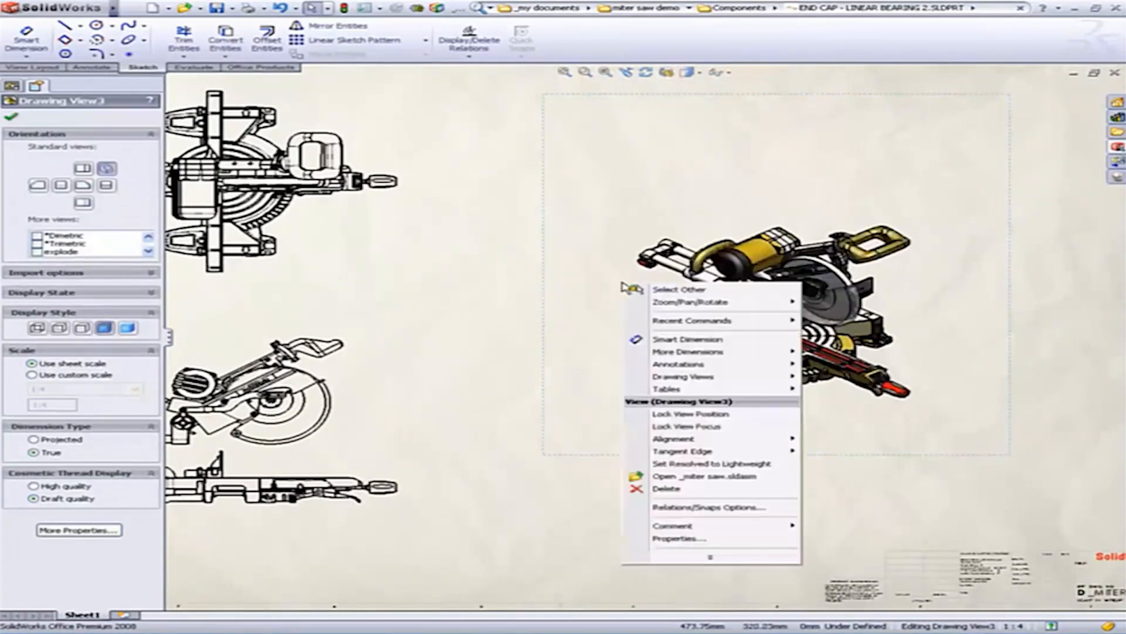
click(698, 543)
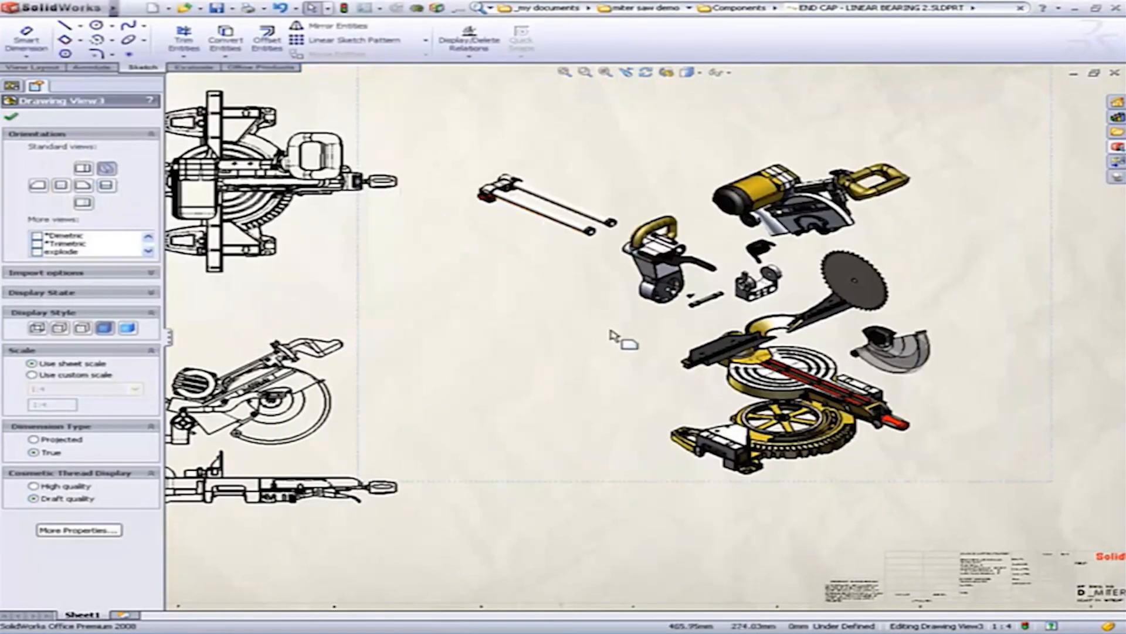
scroll(681, 340, down, 2)
middle_drag(683, 340, 671, 382)
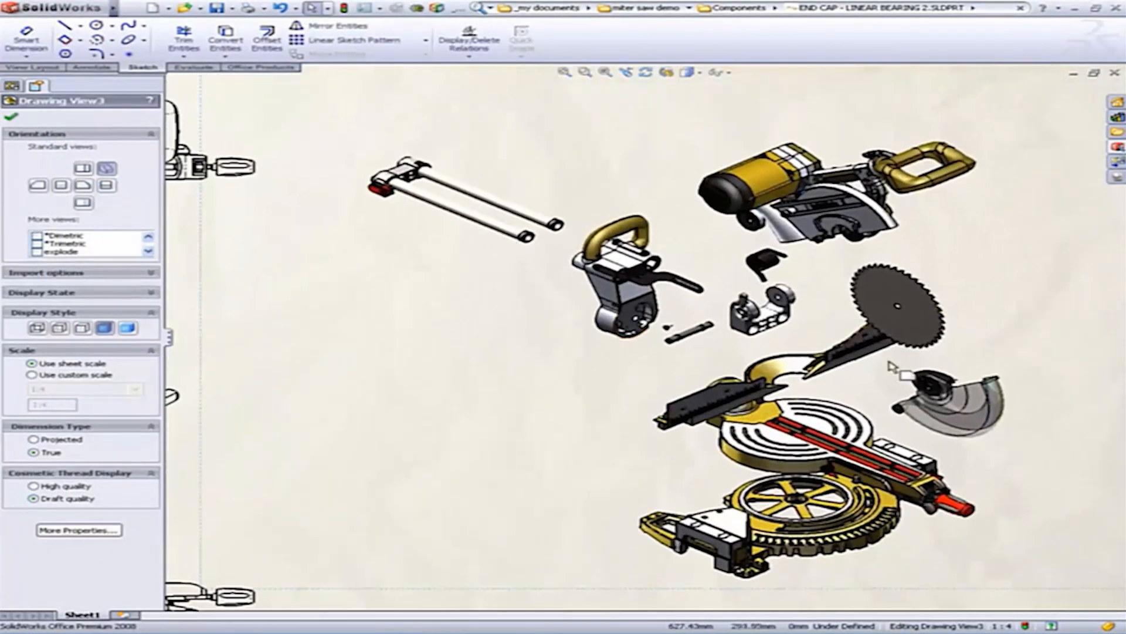
click(37, 252)
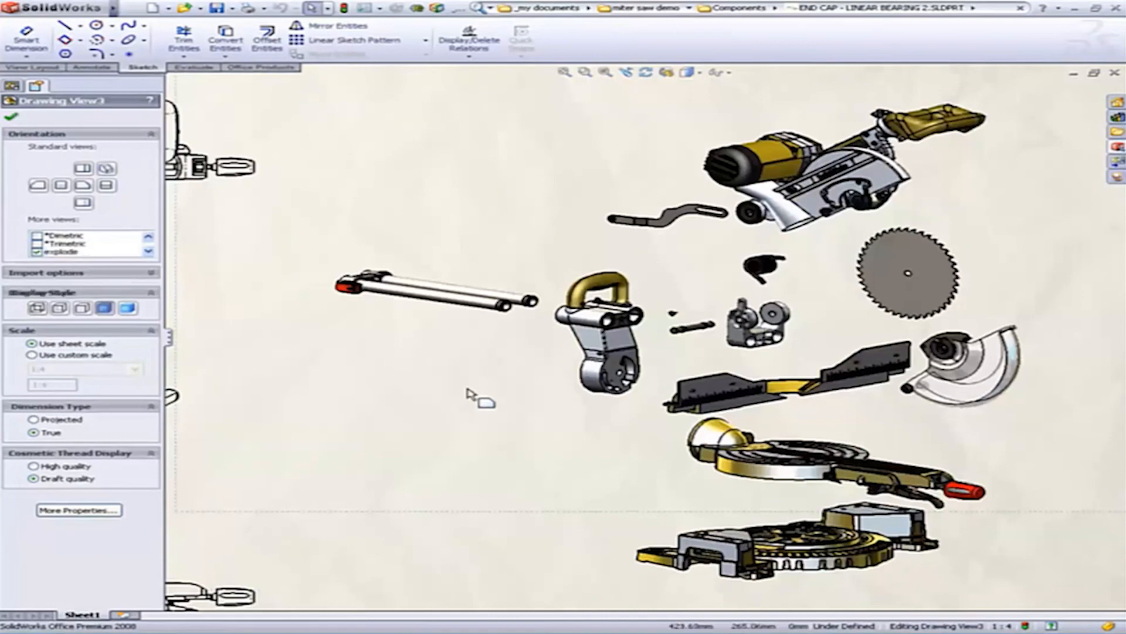
Move the exploded isometric miter saw view slightly down and right on the sheet
scroll(516, 410, up, 2)
scroll(537, 414, up, 2)
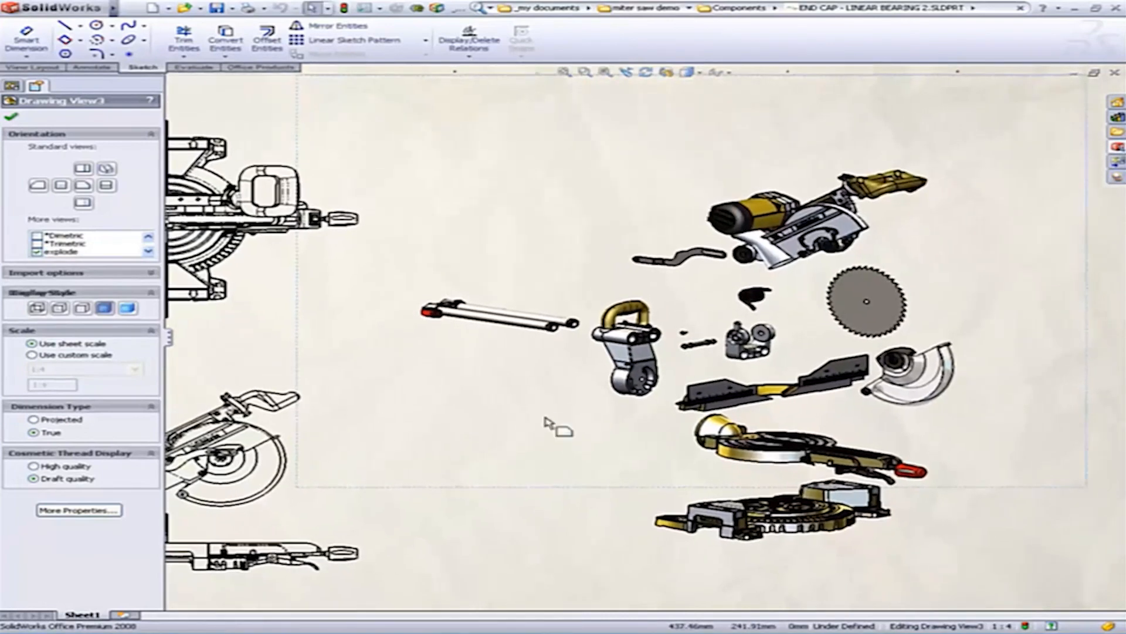
scroll(558, 423, up, 1)
middle_drag(561, 428, 579, 445)
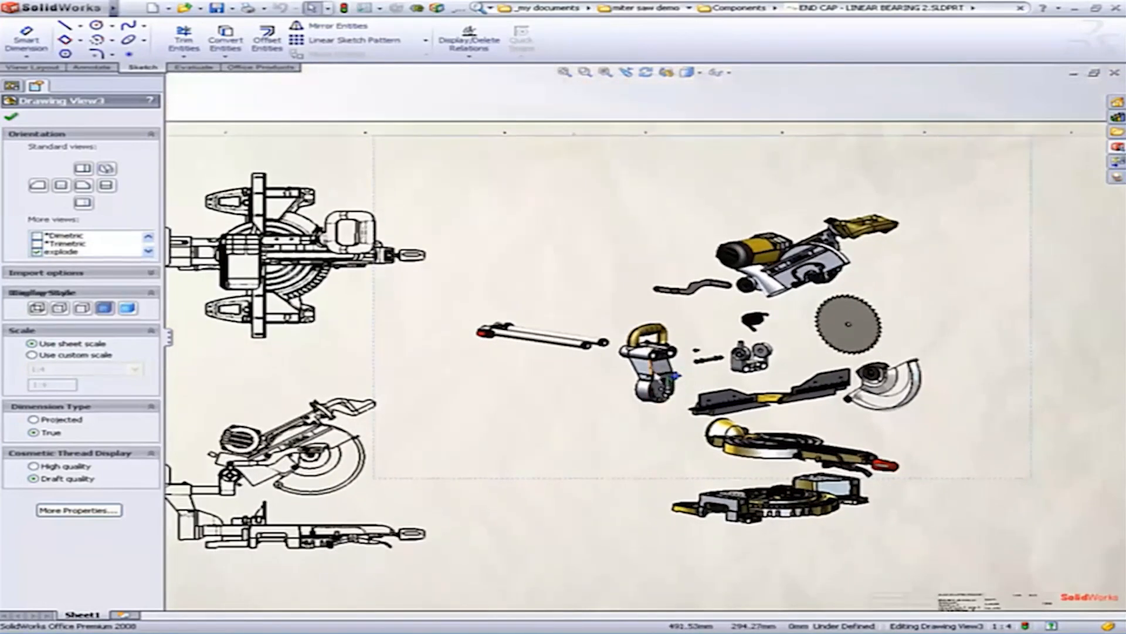
mouse_move(658, 367)
mouse_down()
mouse_move(662, 397)
mouse_move(684, 393)
mouse_up()
key(Escape)
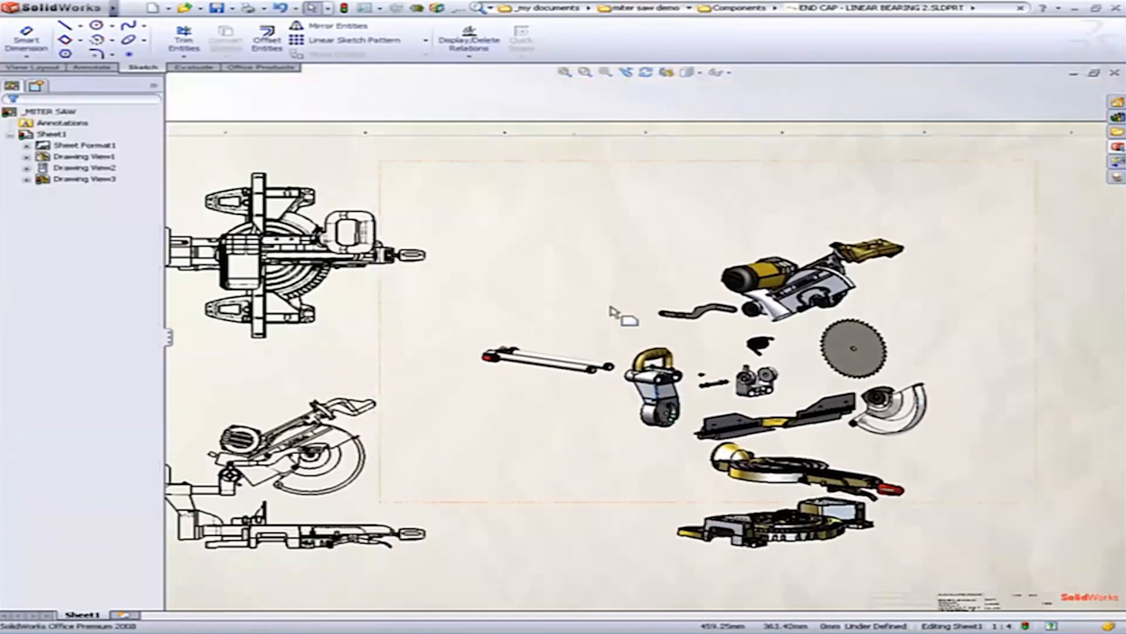
Insert a bill of materials for the exploded view in the upper-right corner of the sheet
right_click(611, 309)
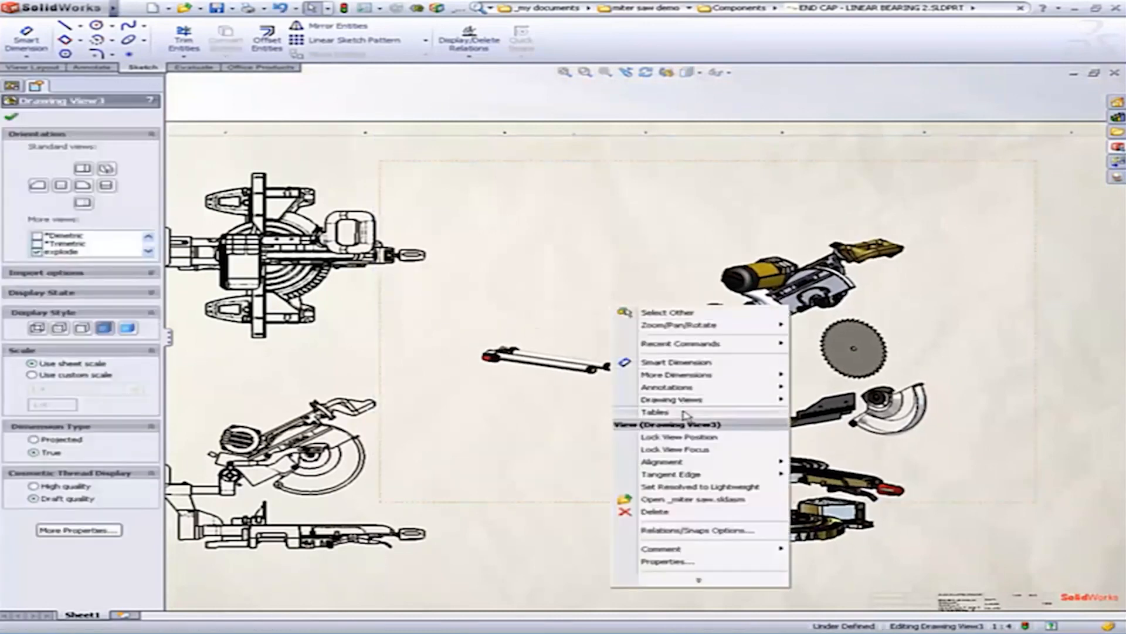
mouse_move(763, 411)
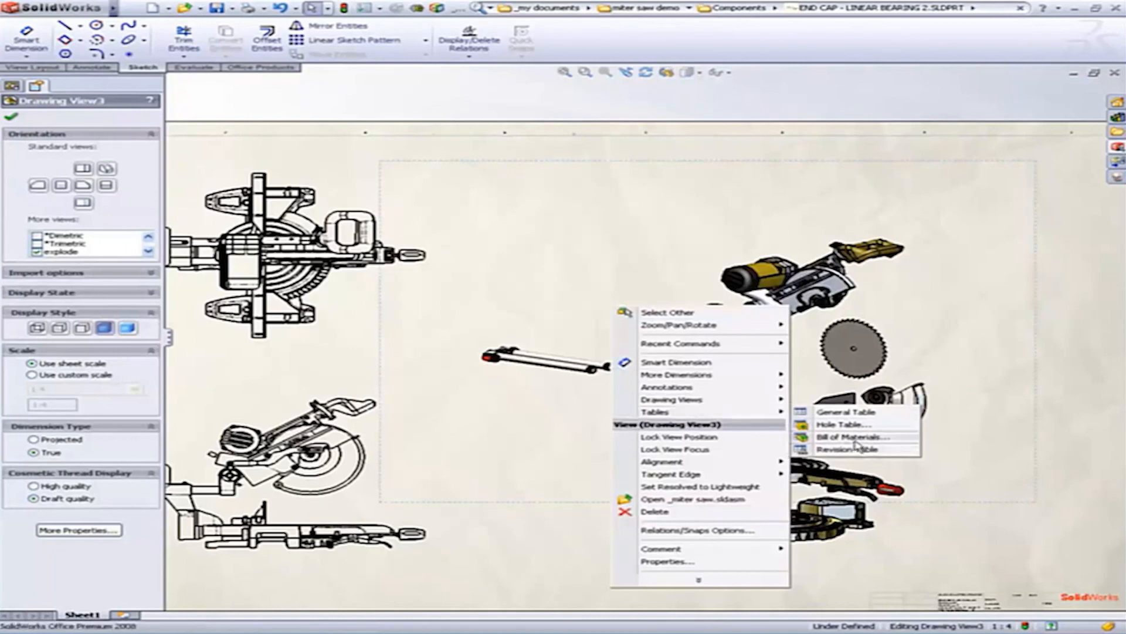
click(853, 437)
click(12, 116)
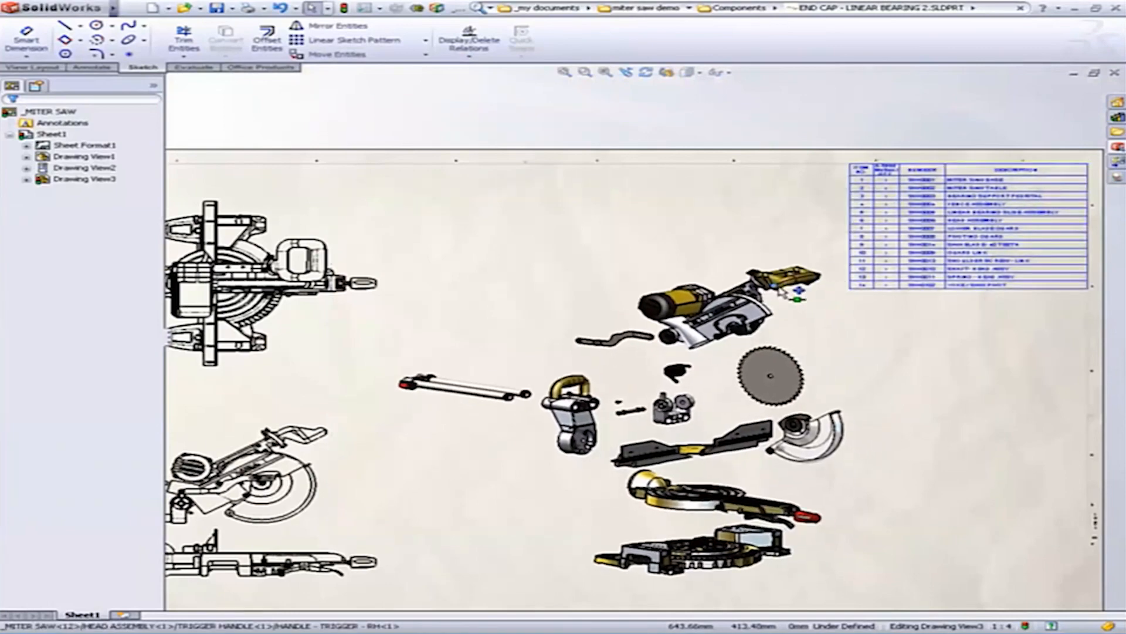
scroll(1067, 215, up, 4)
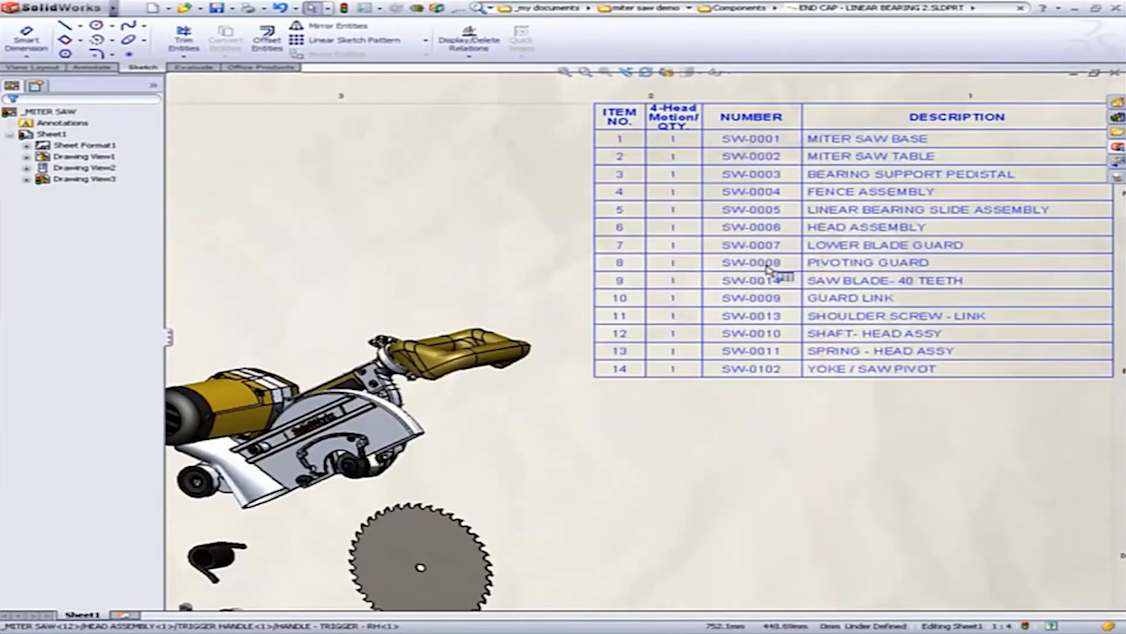
Add automatic item-number balloons to the components of the exploded miter saw view
scroll(772, 423, down, 2)
mouse_move(688, 463)
middle_down()
mouse_move(875, 369)
mouse_move(973, 301)
middle_up()
key(s)
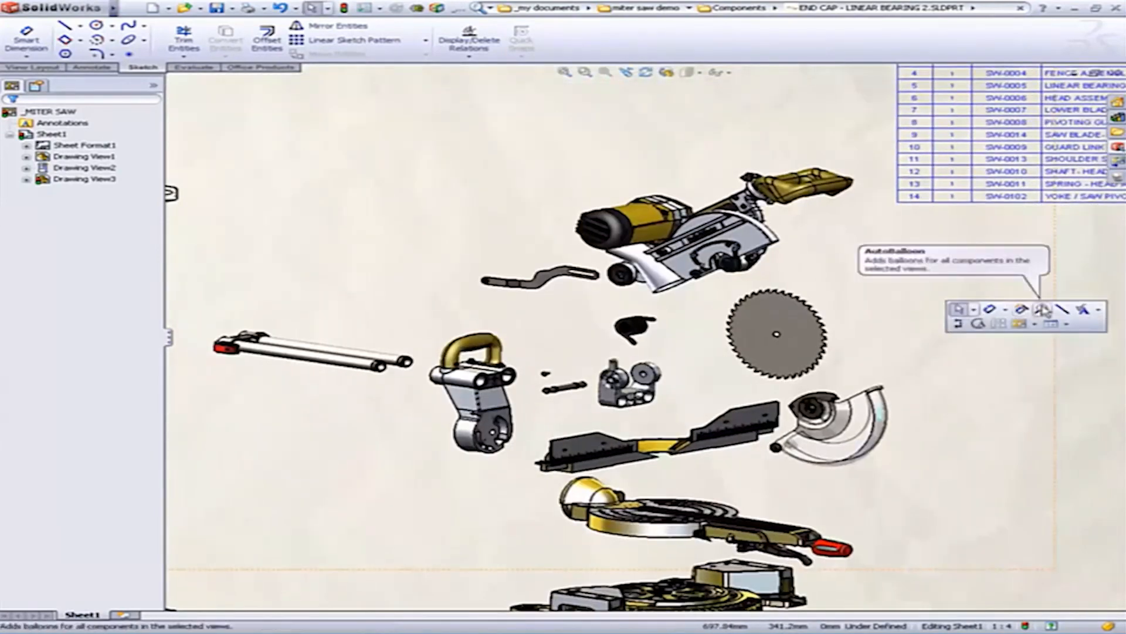
click(1042, 309)
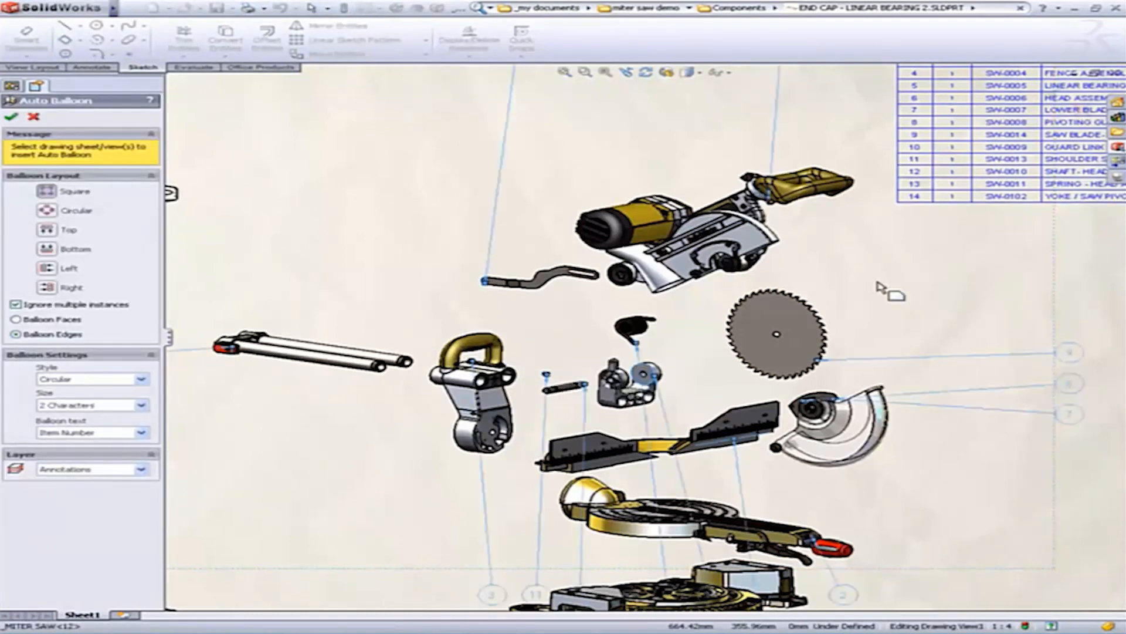
scroll(885, 319, up, 5)
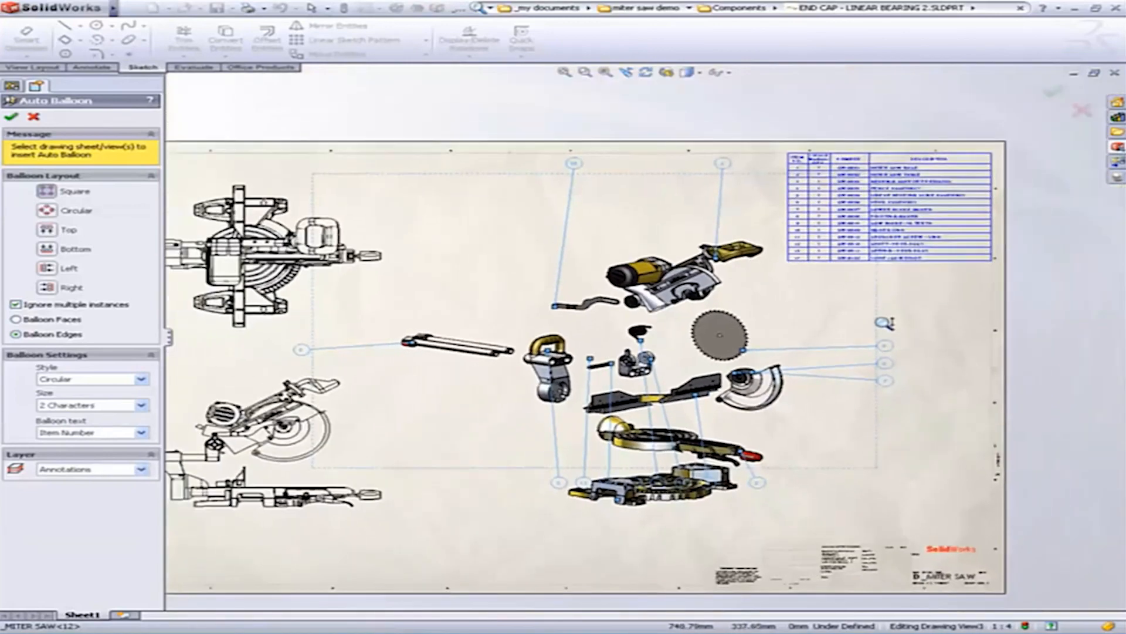
scroll(885, 319, down, 2)
Arrange the balloons in a tighter circular layout around the exploded view and move the miter saw base's balloon below the part
click(46, 210)
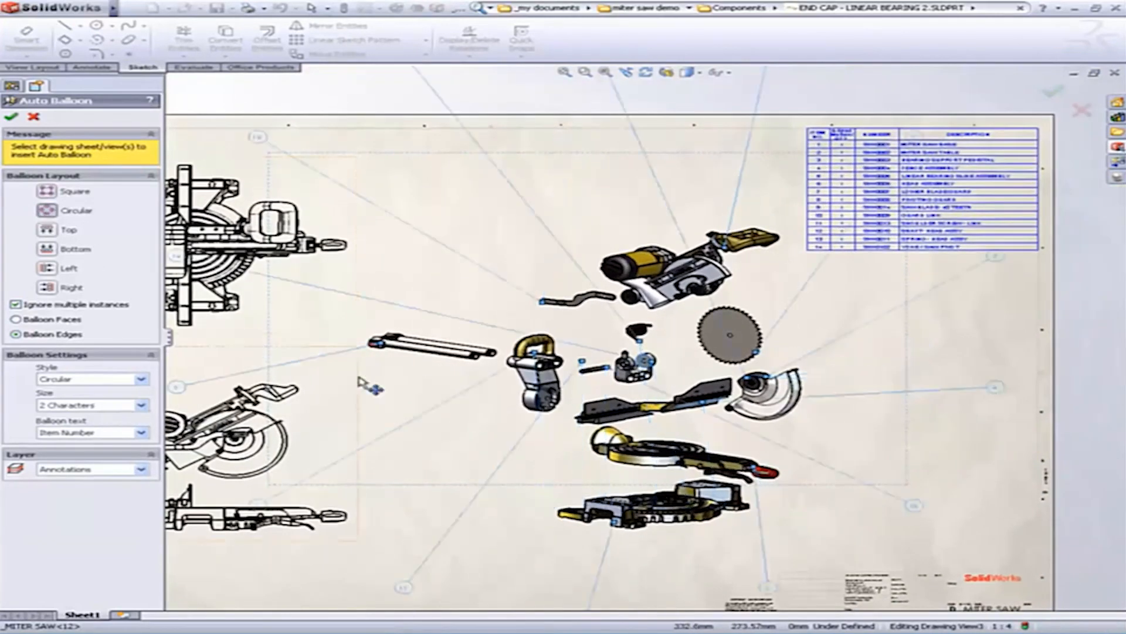
drag(256, 138, 293, 162)
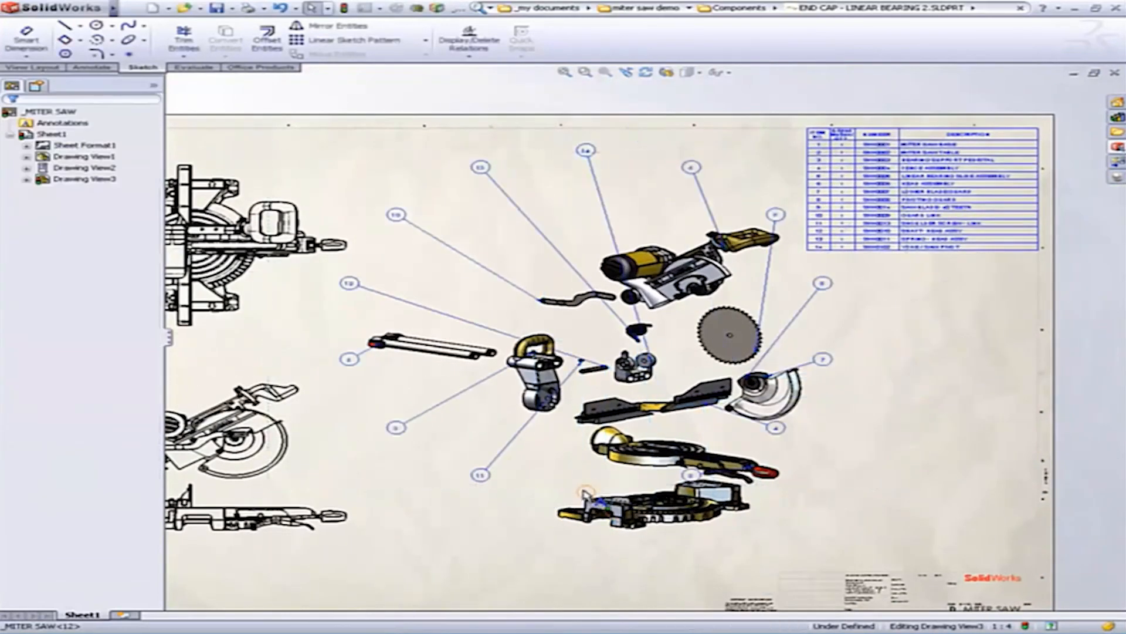
drag(586, 492, 620, 551)
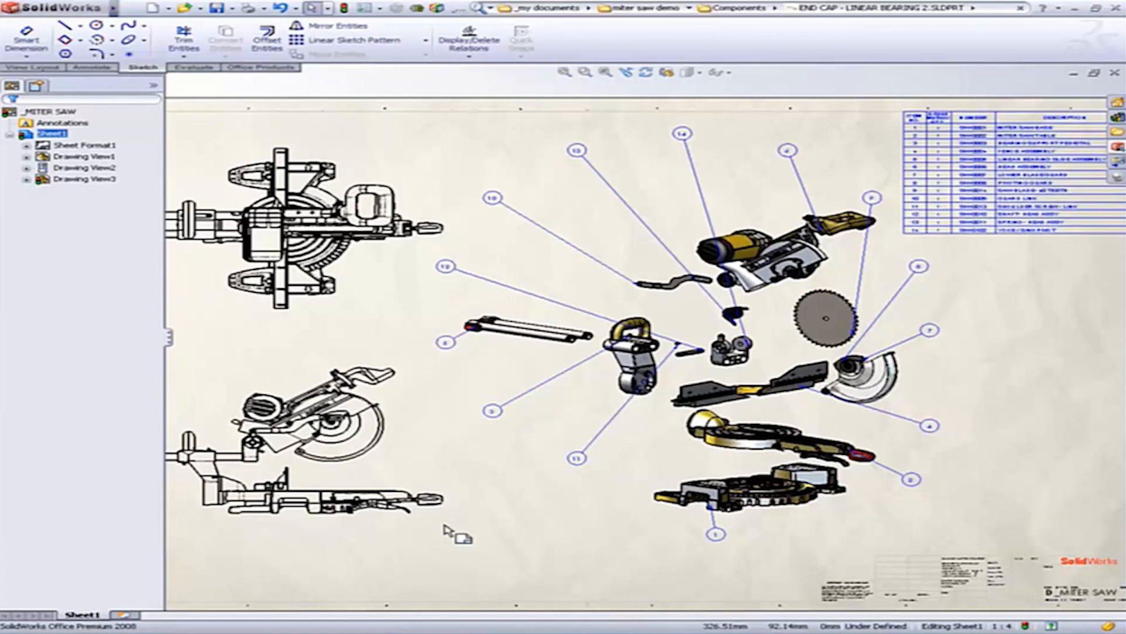
Add an alternate position view to the miter saw's side elevation using the existing "head down" configuration
scroll(448, 530, down, 3)
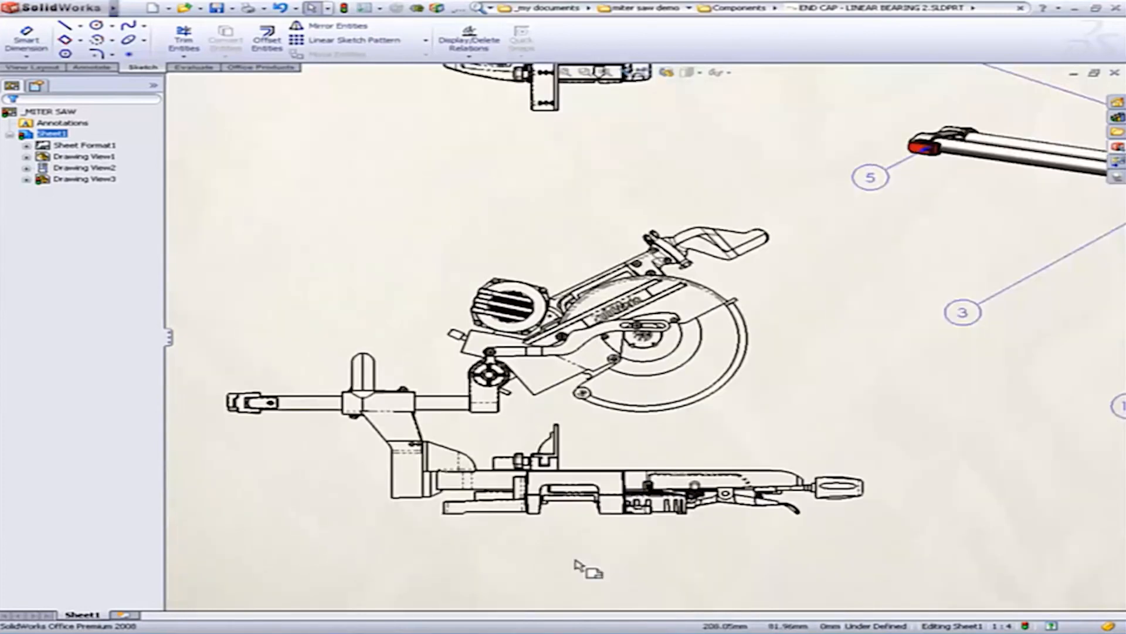
click(505, 427)
right_click(505, 428)
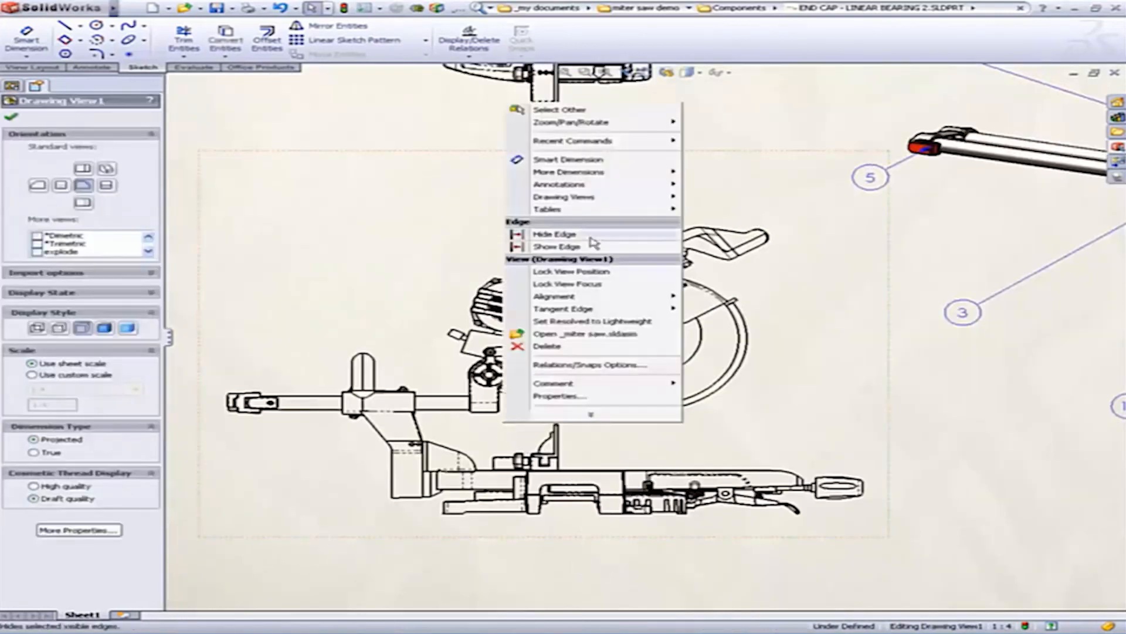
mouse_move(607, 204)
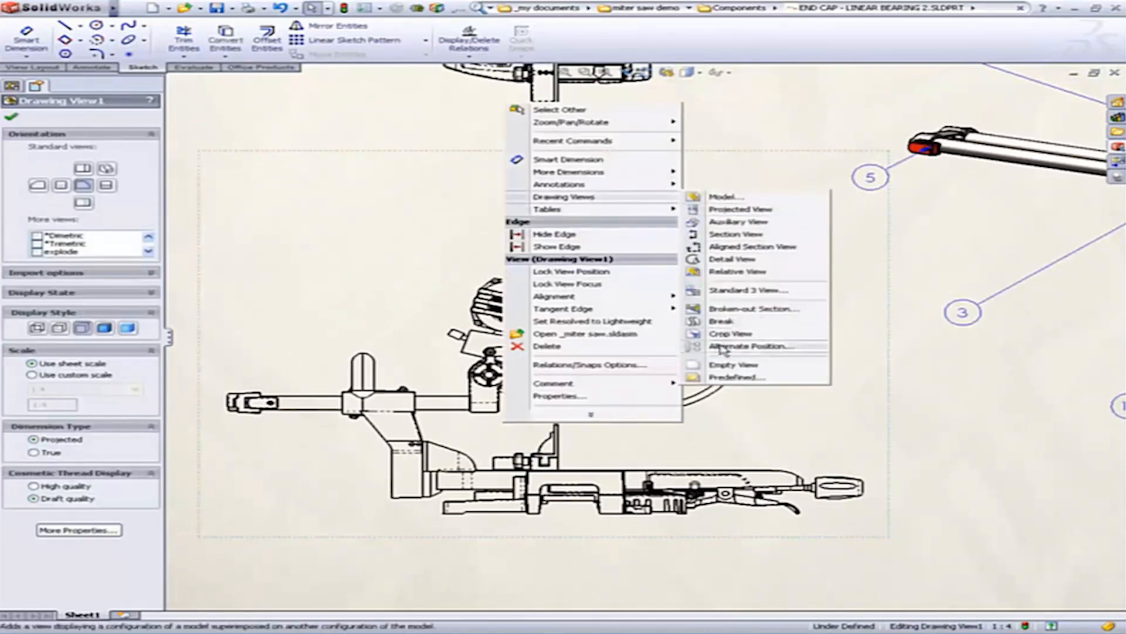
click(751, 345)
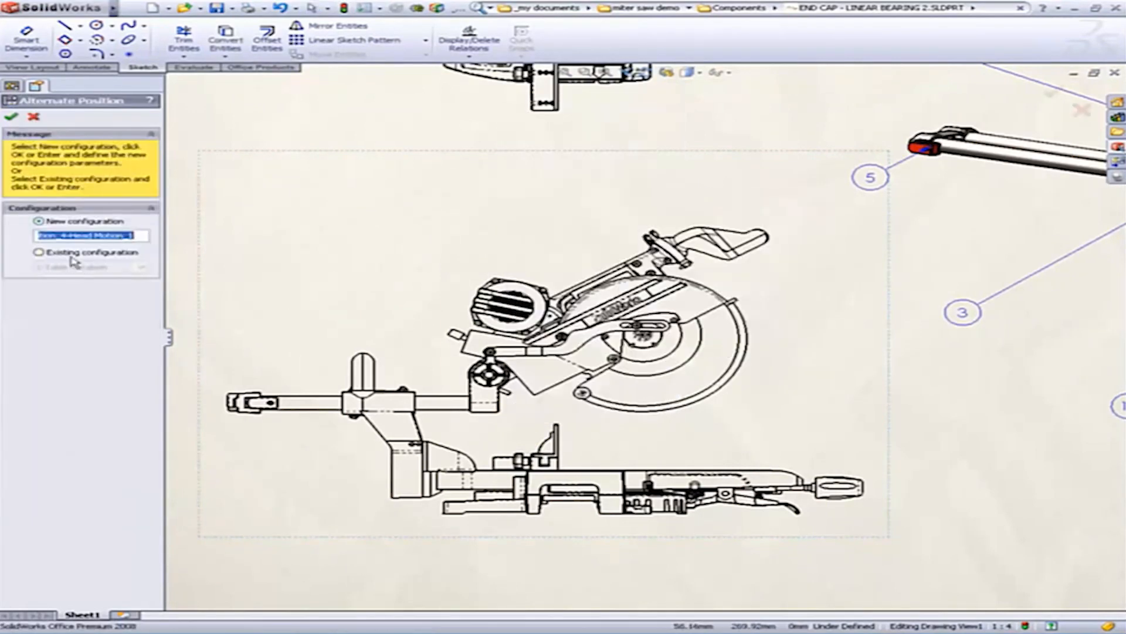
click(39, 253)
click(82, 269)
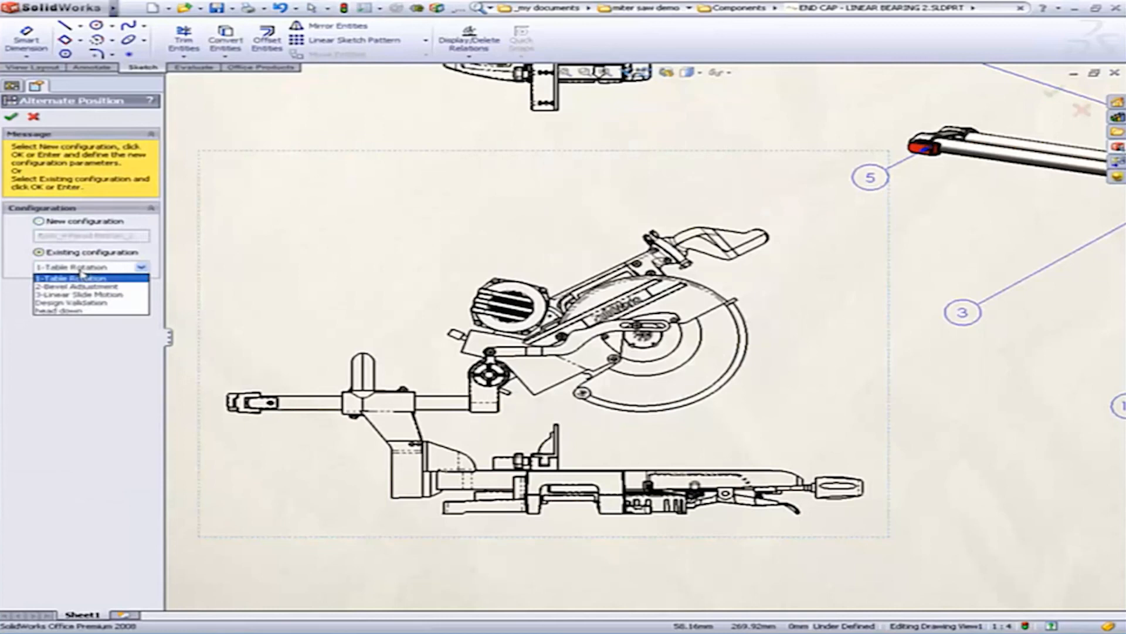
click(78, 314)
click(11, 116)
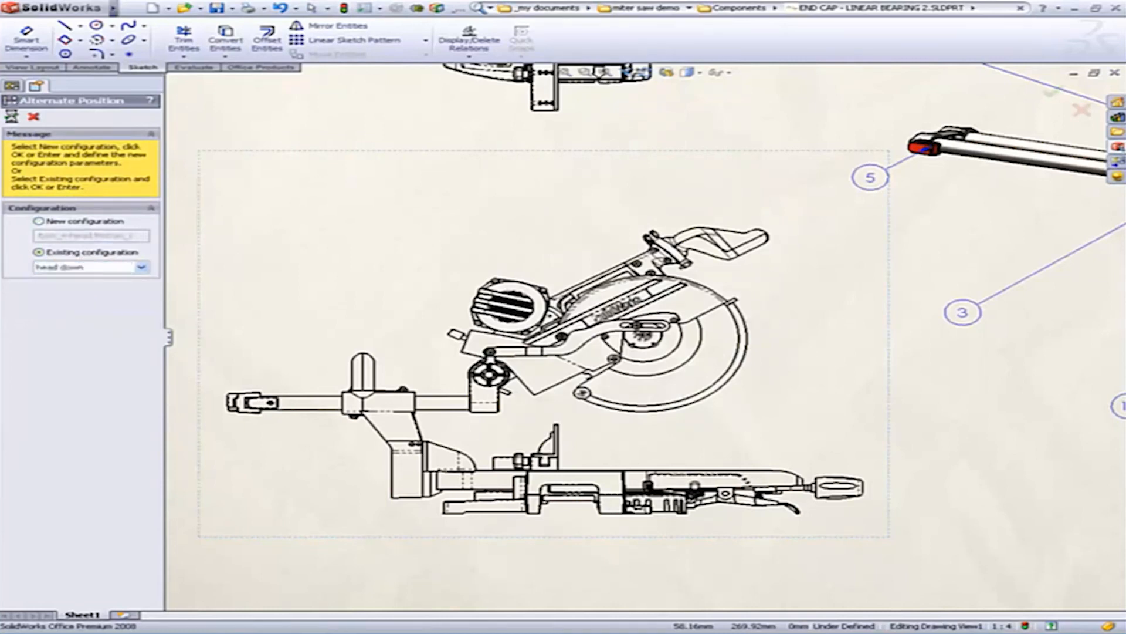